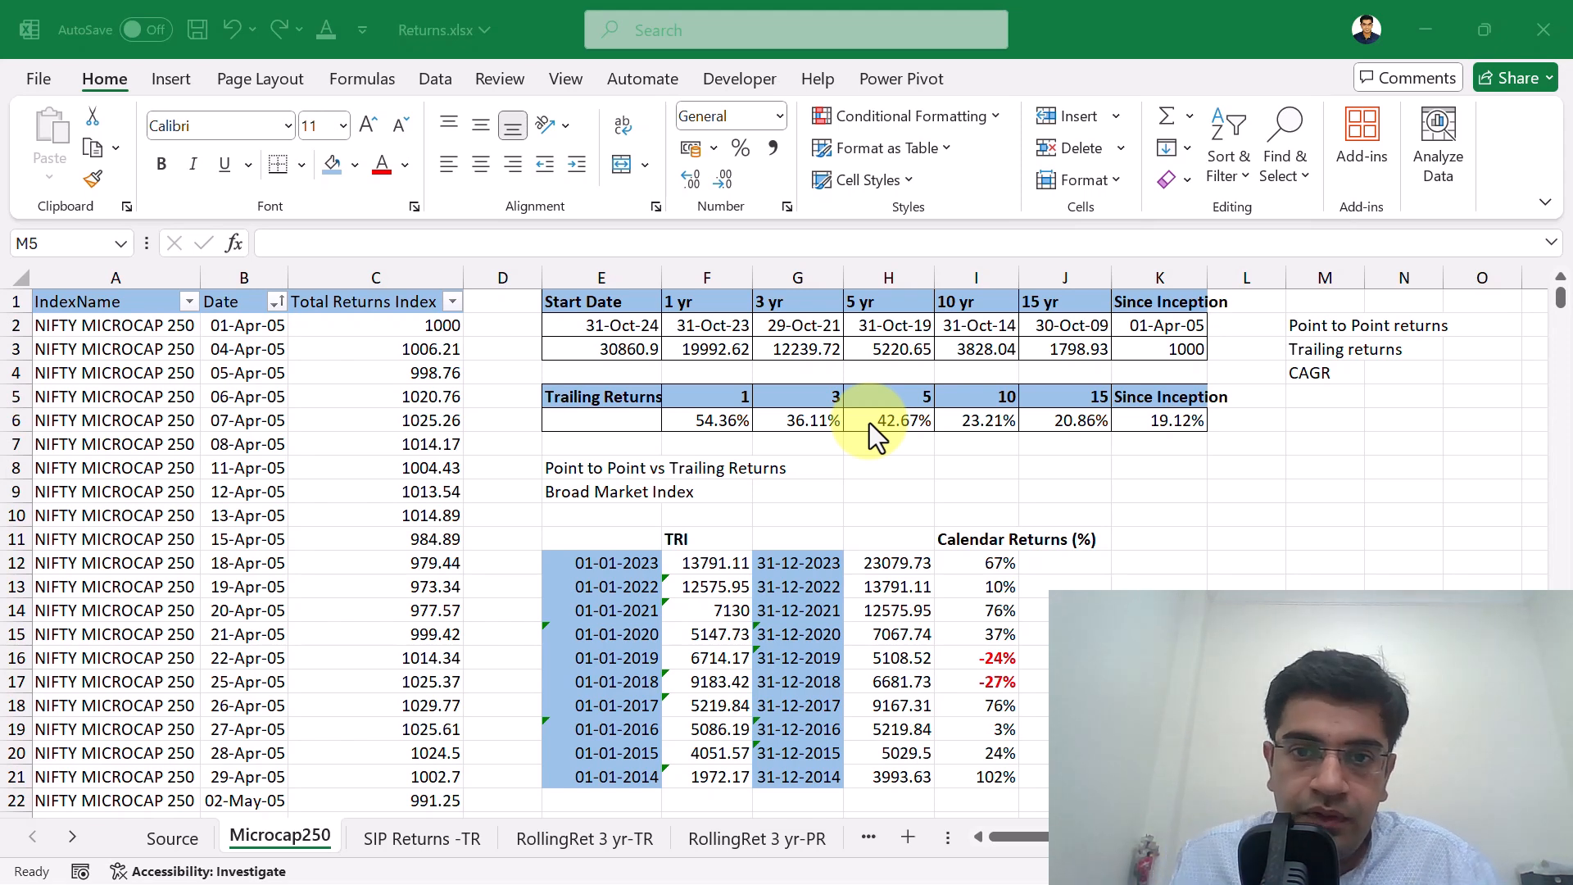
Enter the label 1 yr in J8 and the date 17 Nov 24 in K8.
left_click(1059, 469)
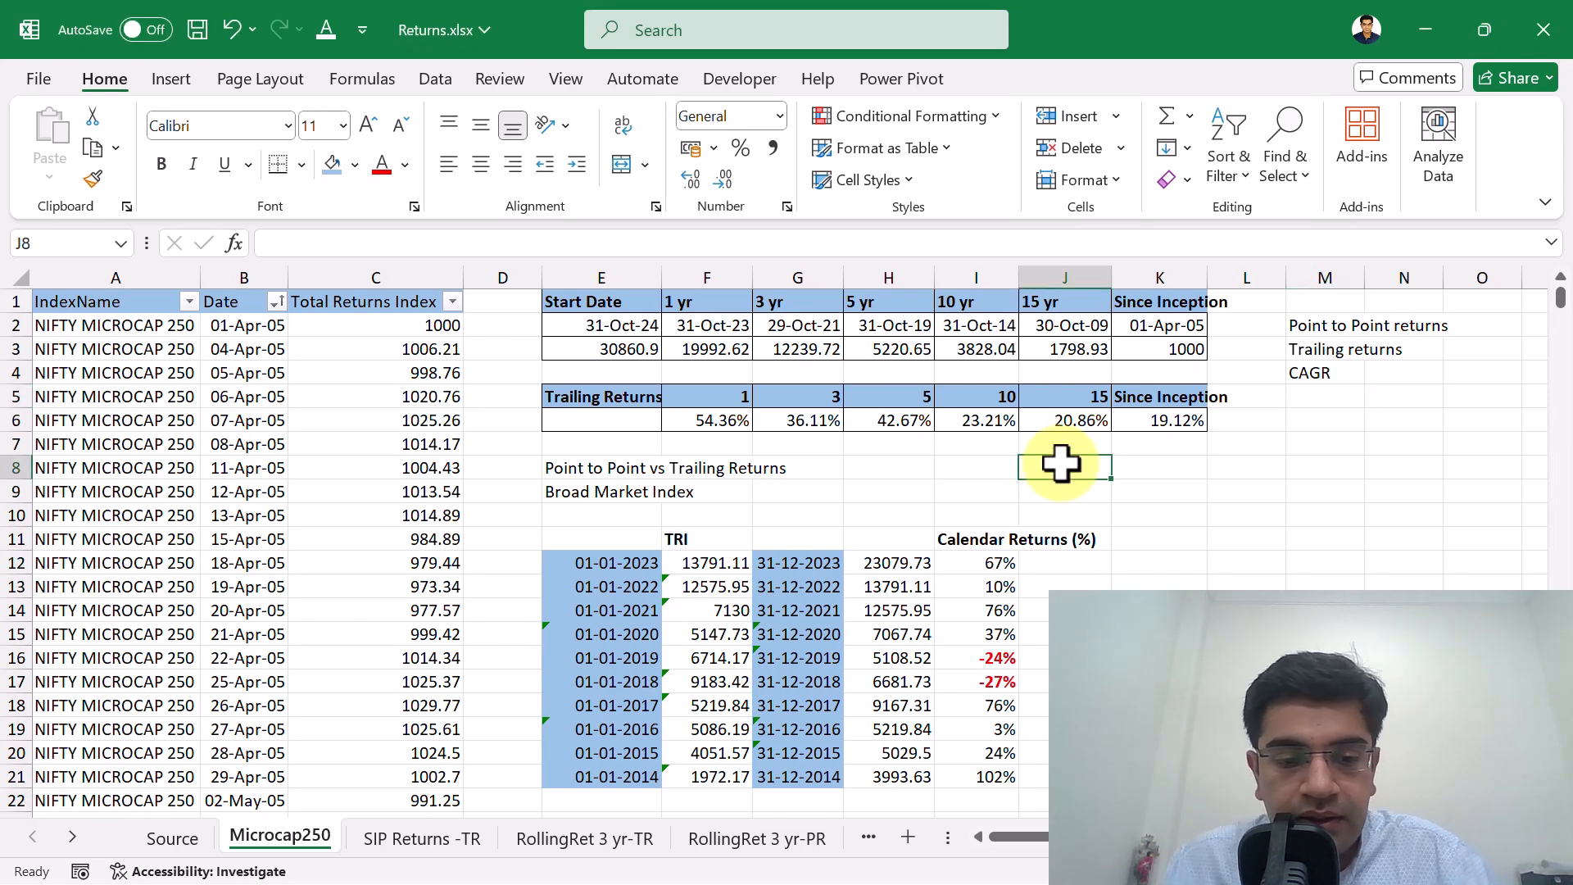
type("1")
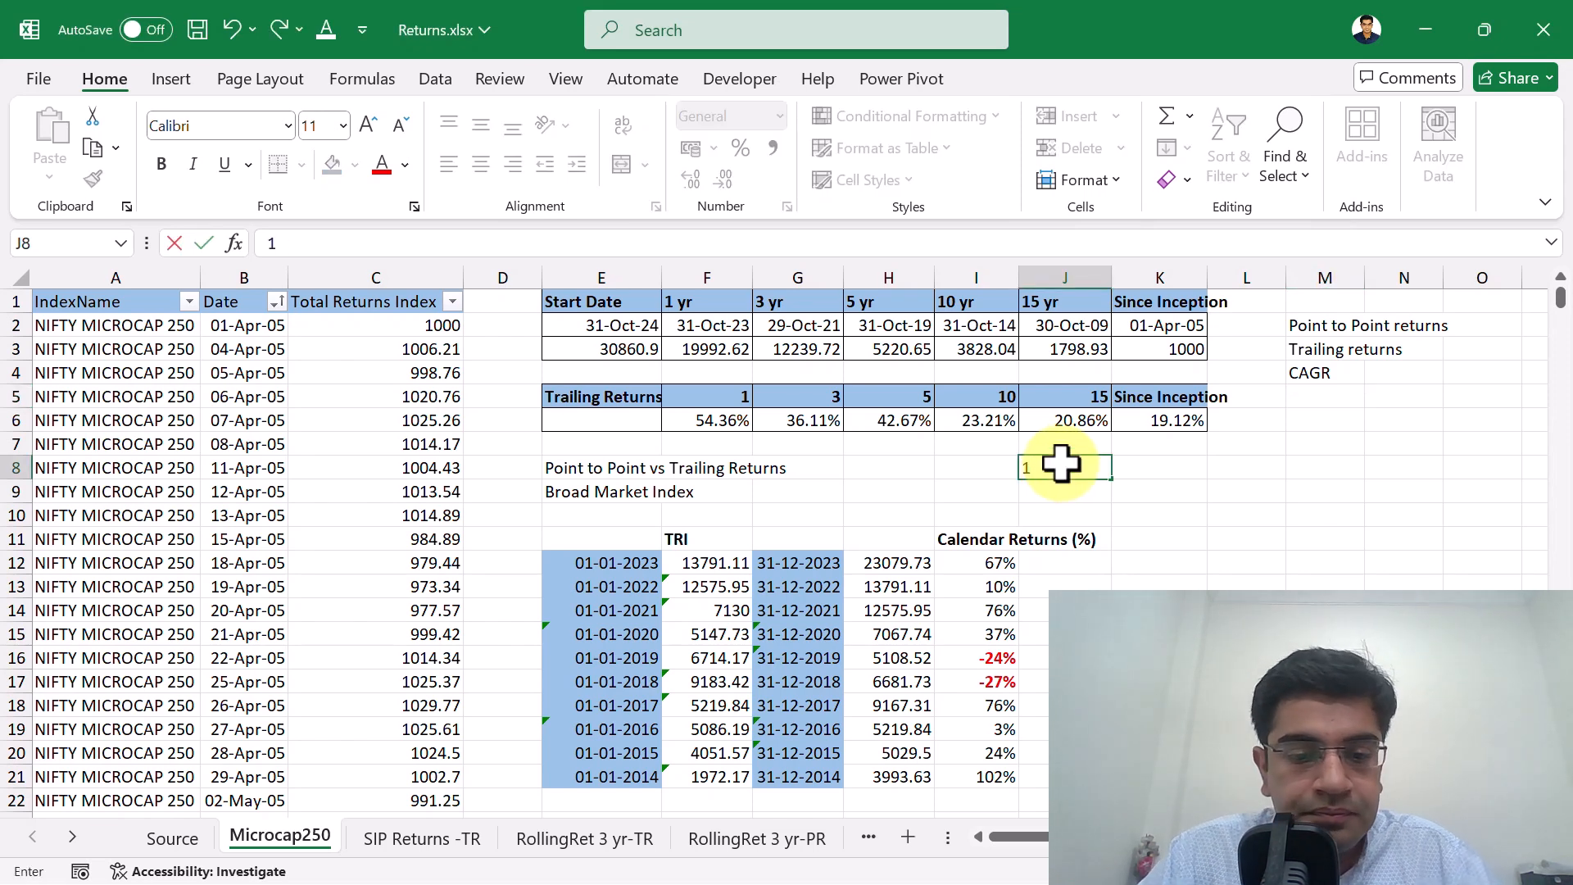
type(" yr")
key("Tab")
type("17 Nov 24")
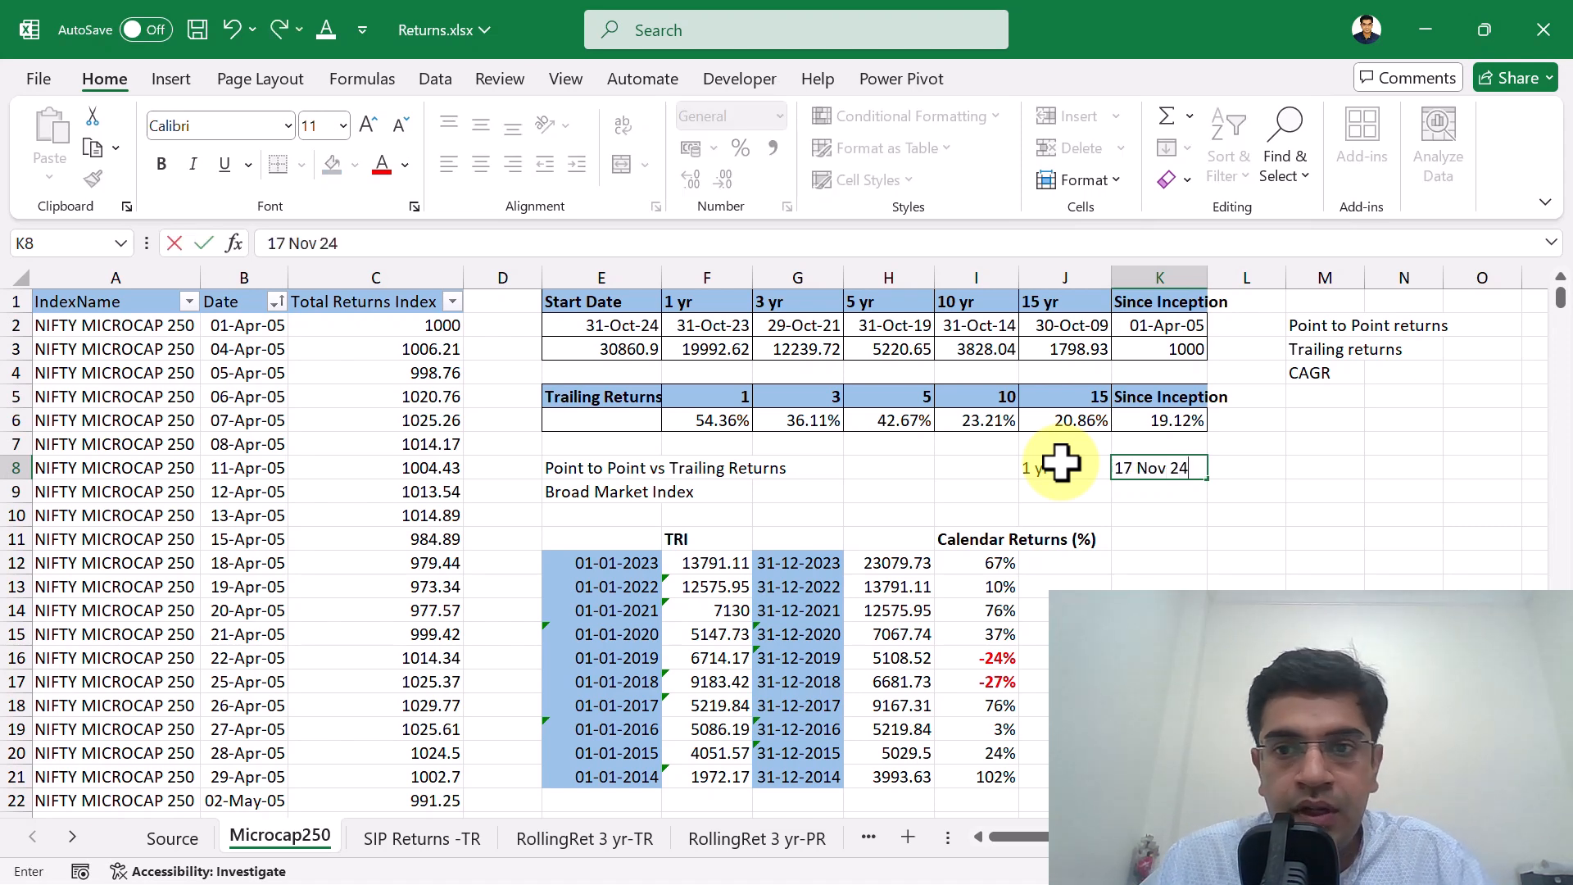
key("Return")
Change the year of the date in K8 to 2023.
key("Up")
key("Right")
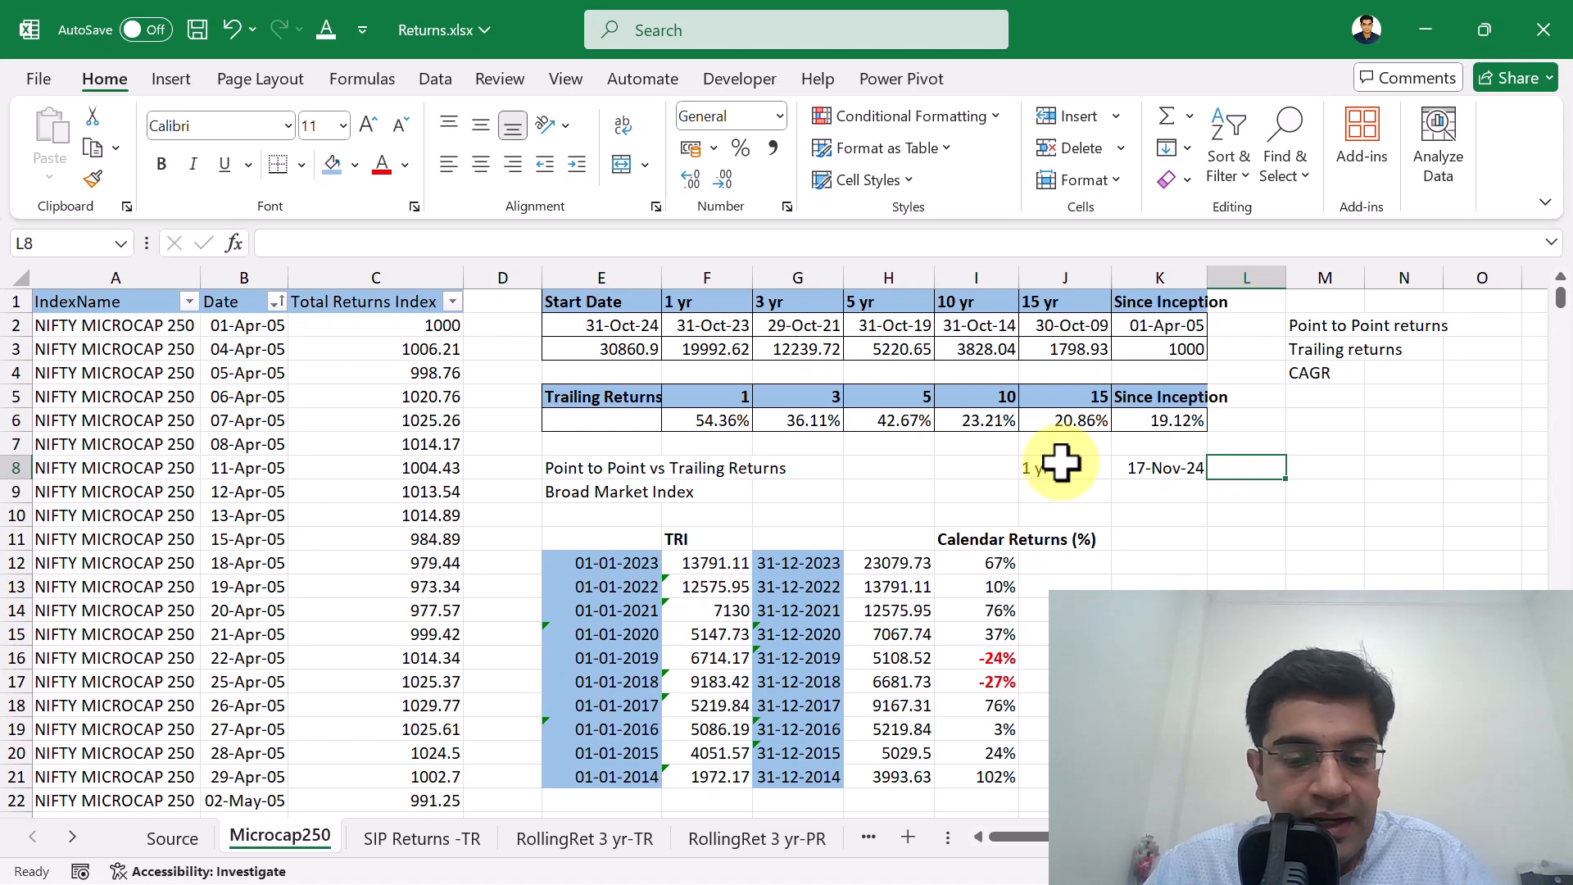
key("Left")
key("Right")
key("Left")
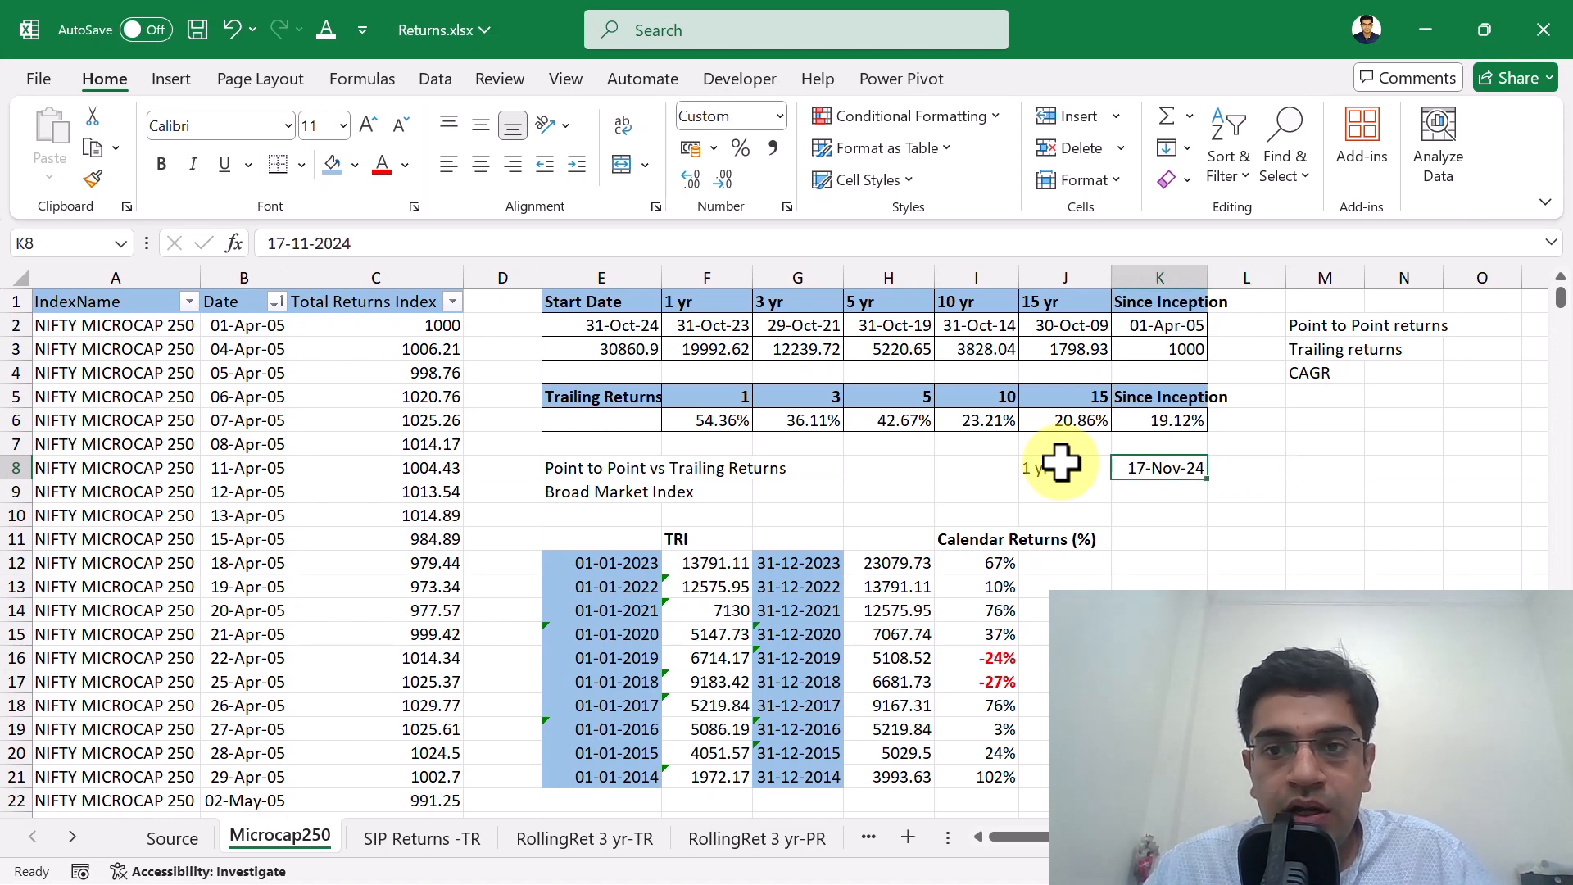
key("F2")
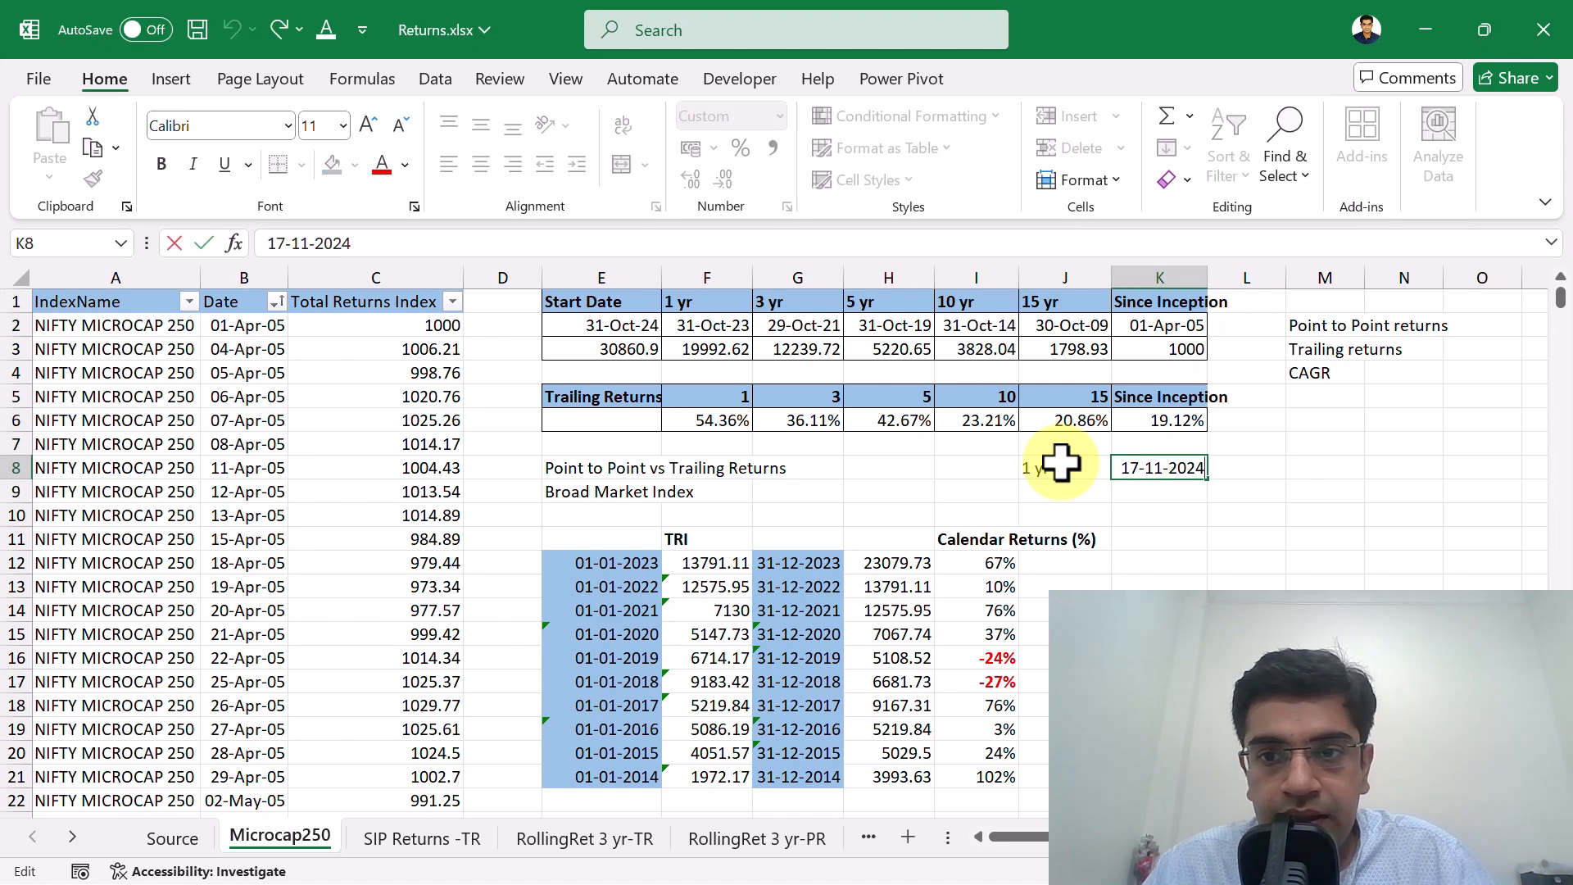
key("shift+Left")
type("3")
key("Return")
key("Up")
Copy the K8 date into L8, fit column L to its content, and set the L8 date to 17-11-2024.
key("ctrl+c")
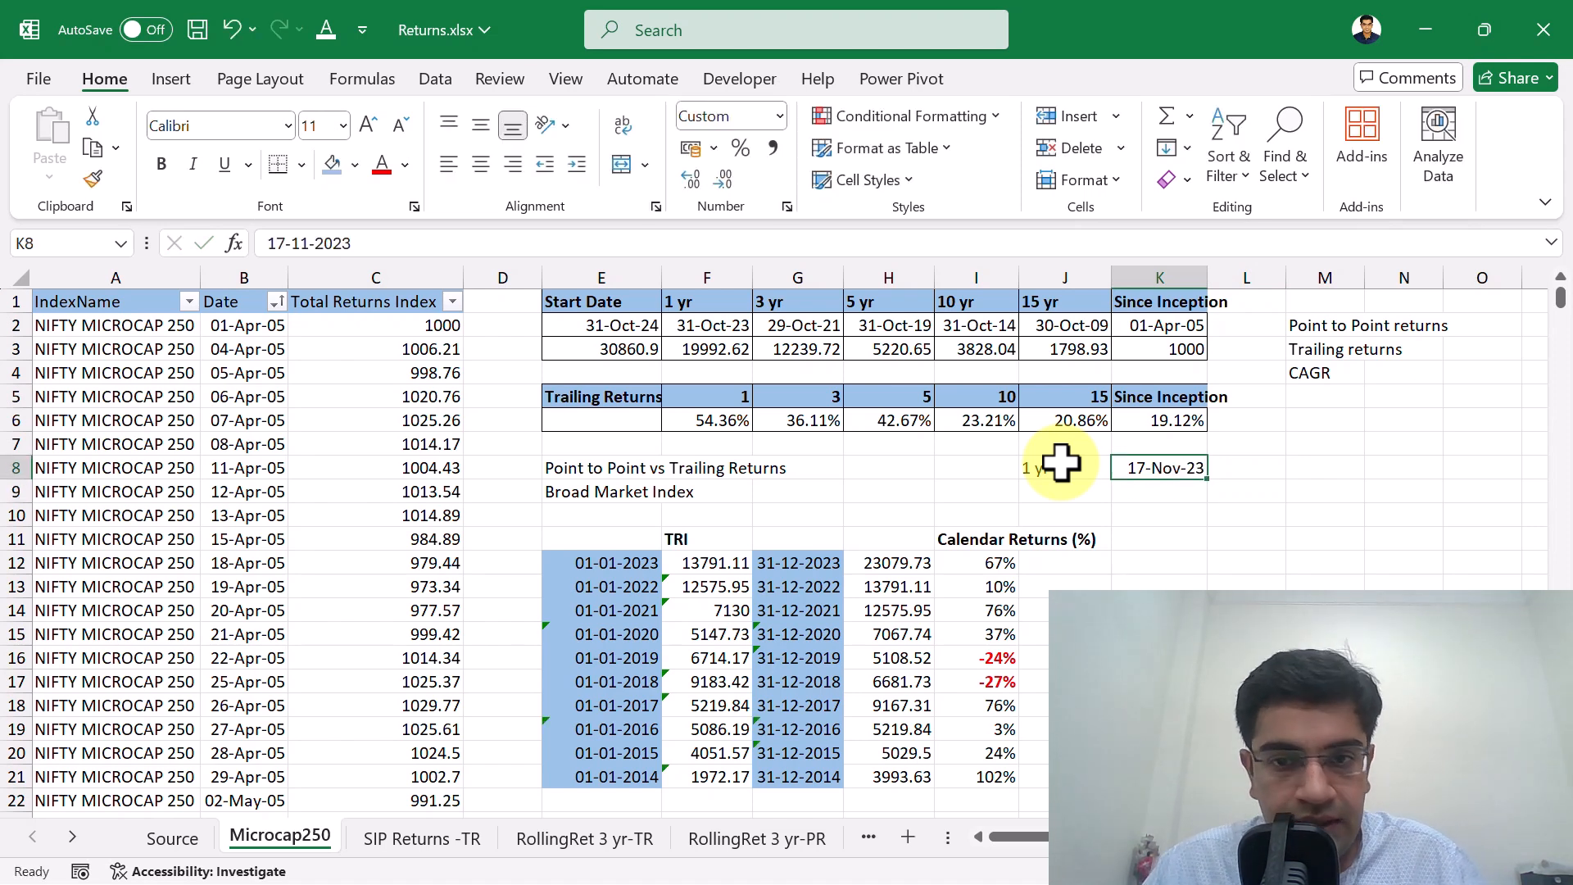
key("Right")
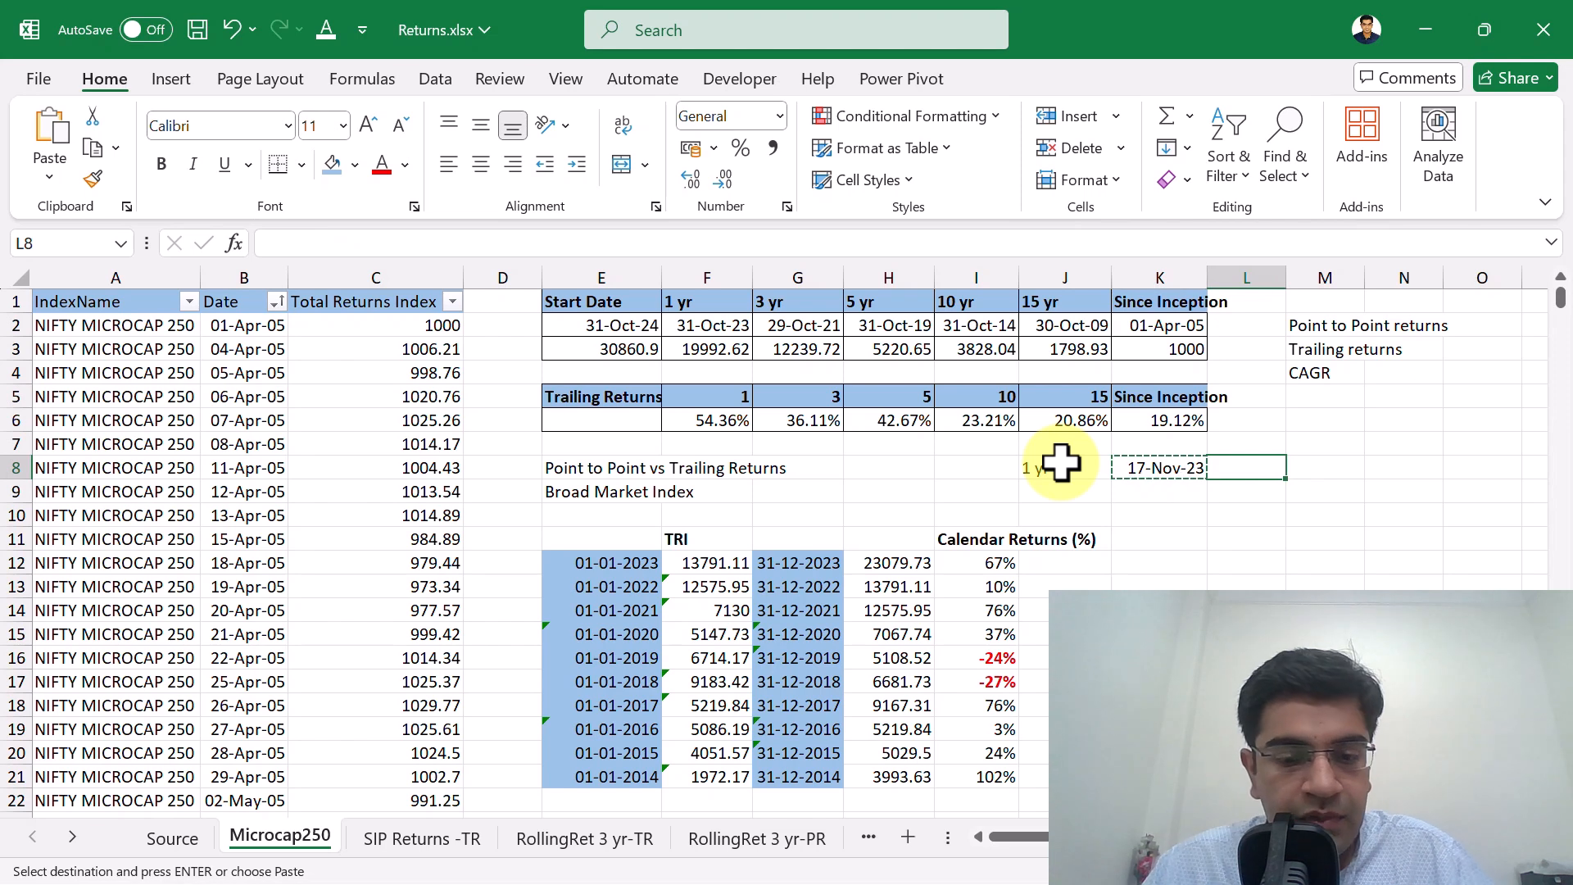
key("ctrl+v")
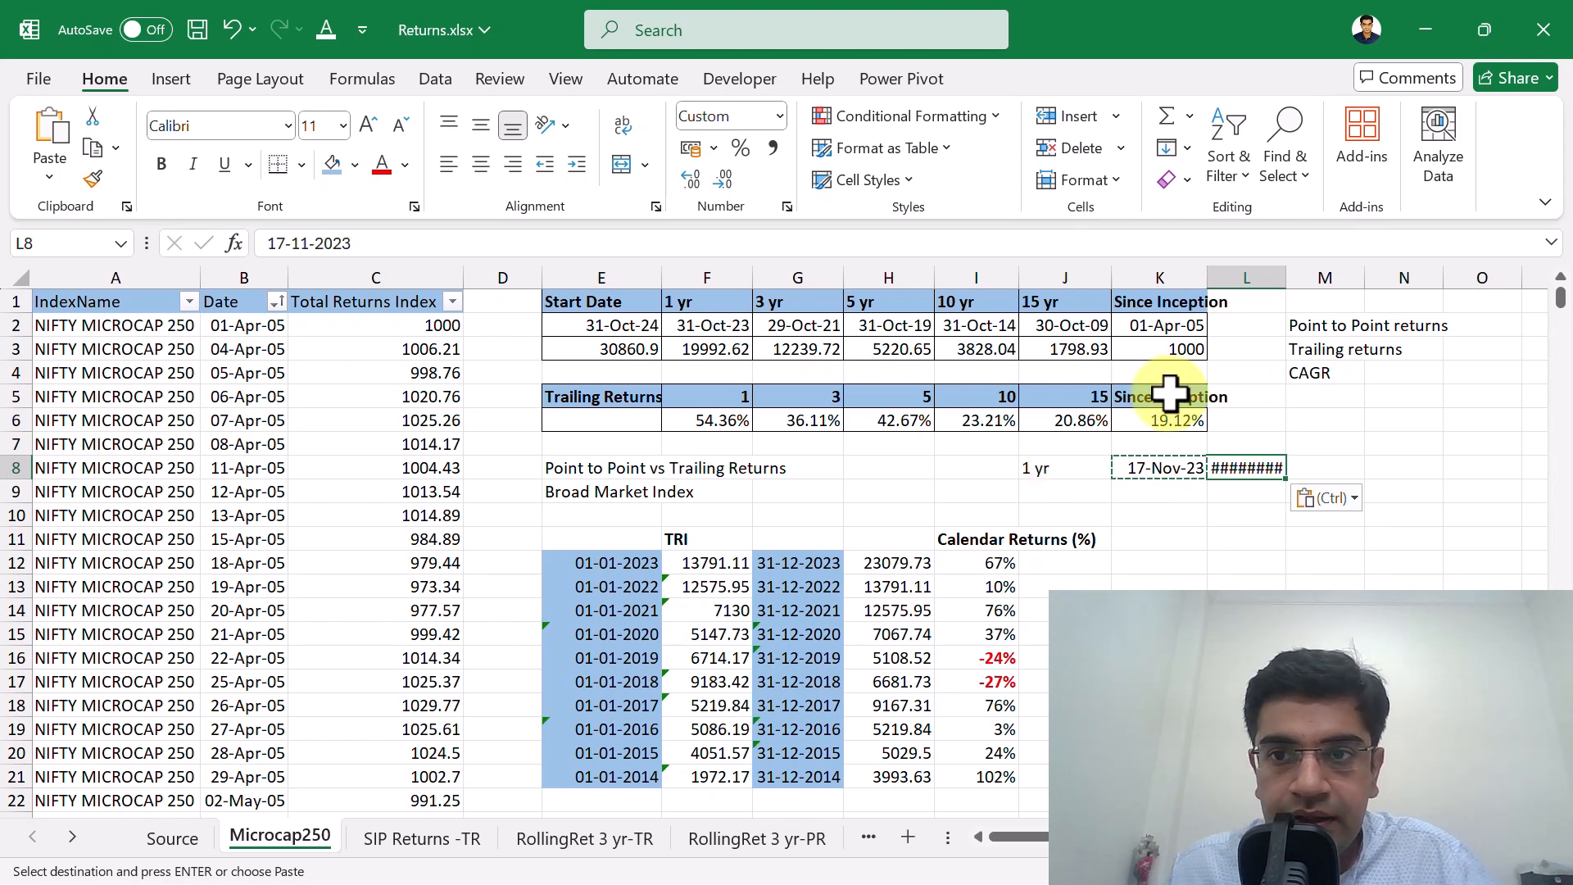
double_click(1287, 279)
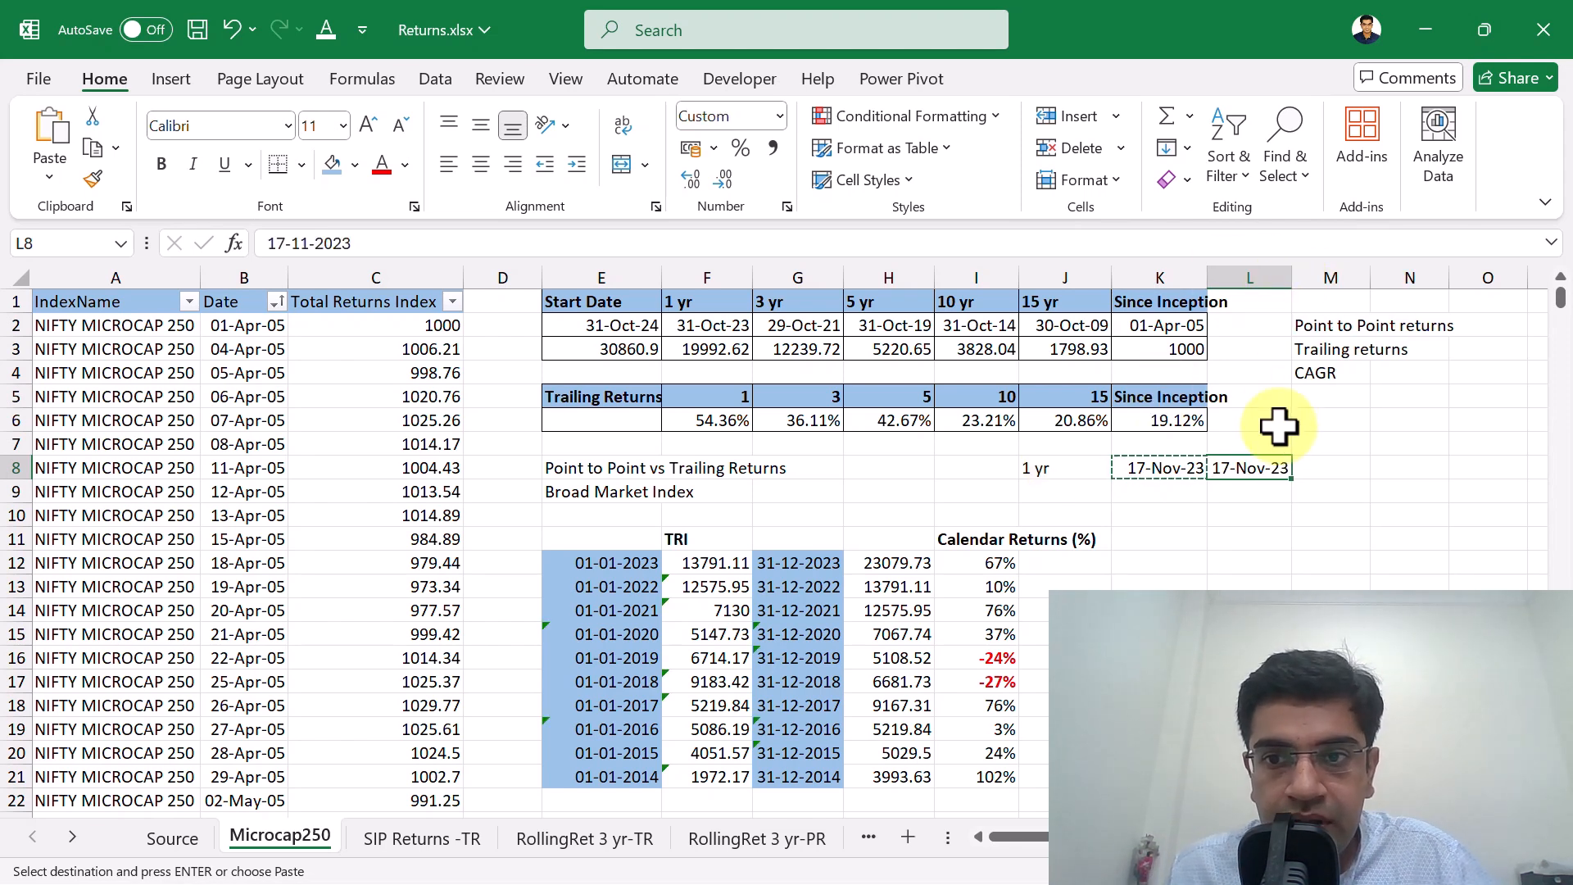
key("F2")
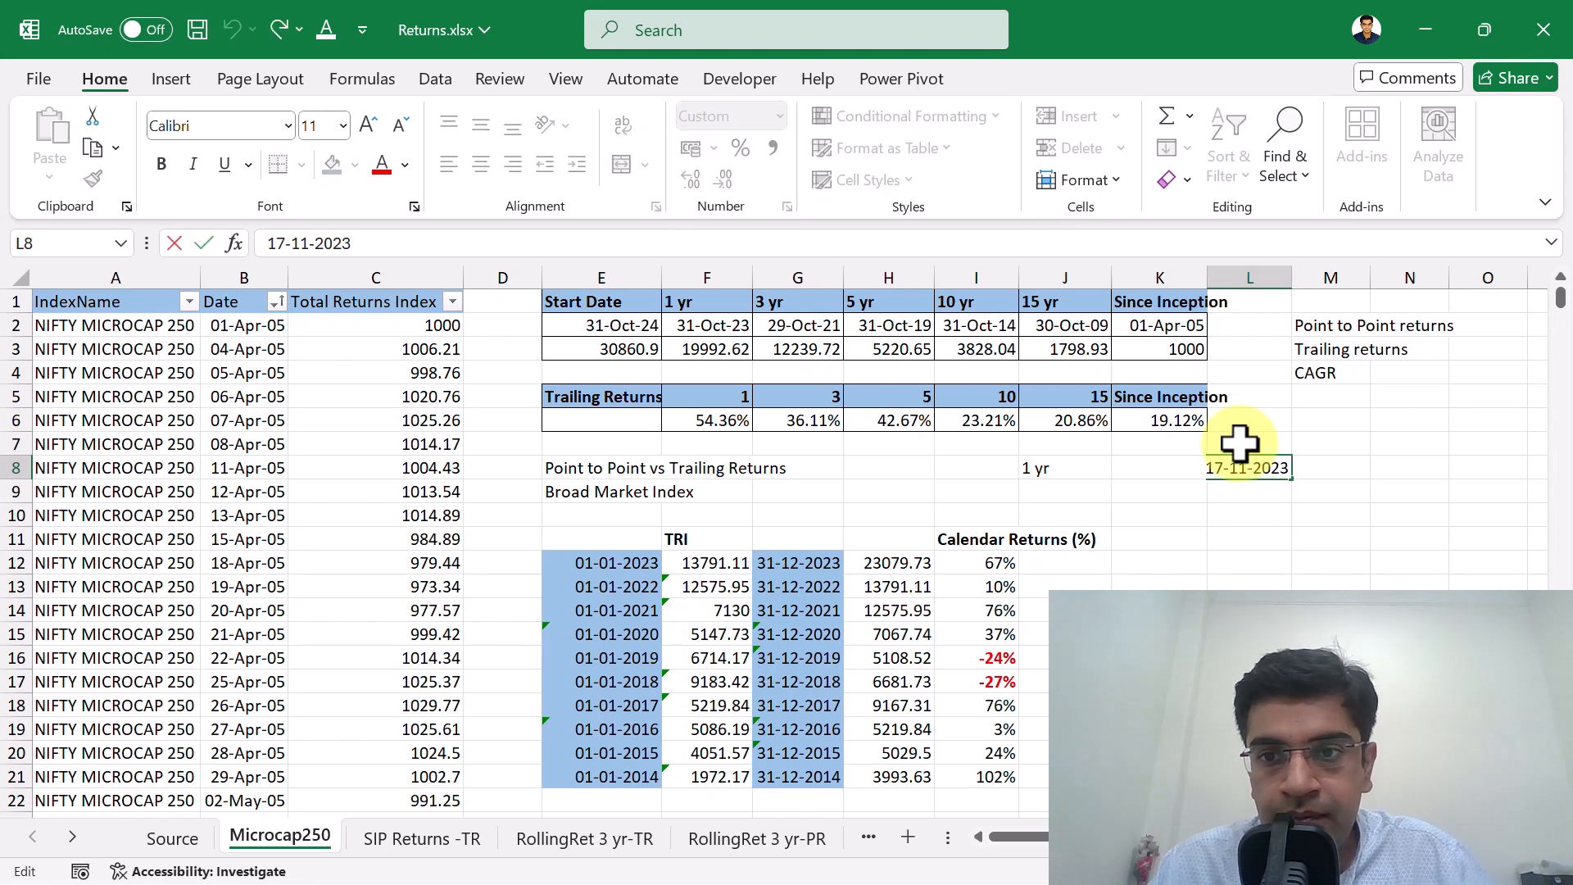
type("4")
key("Return")
key("Left")
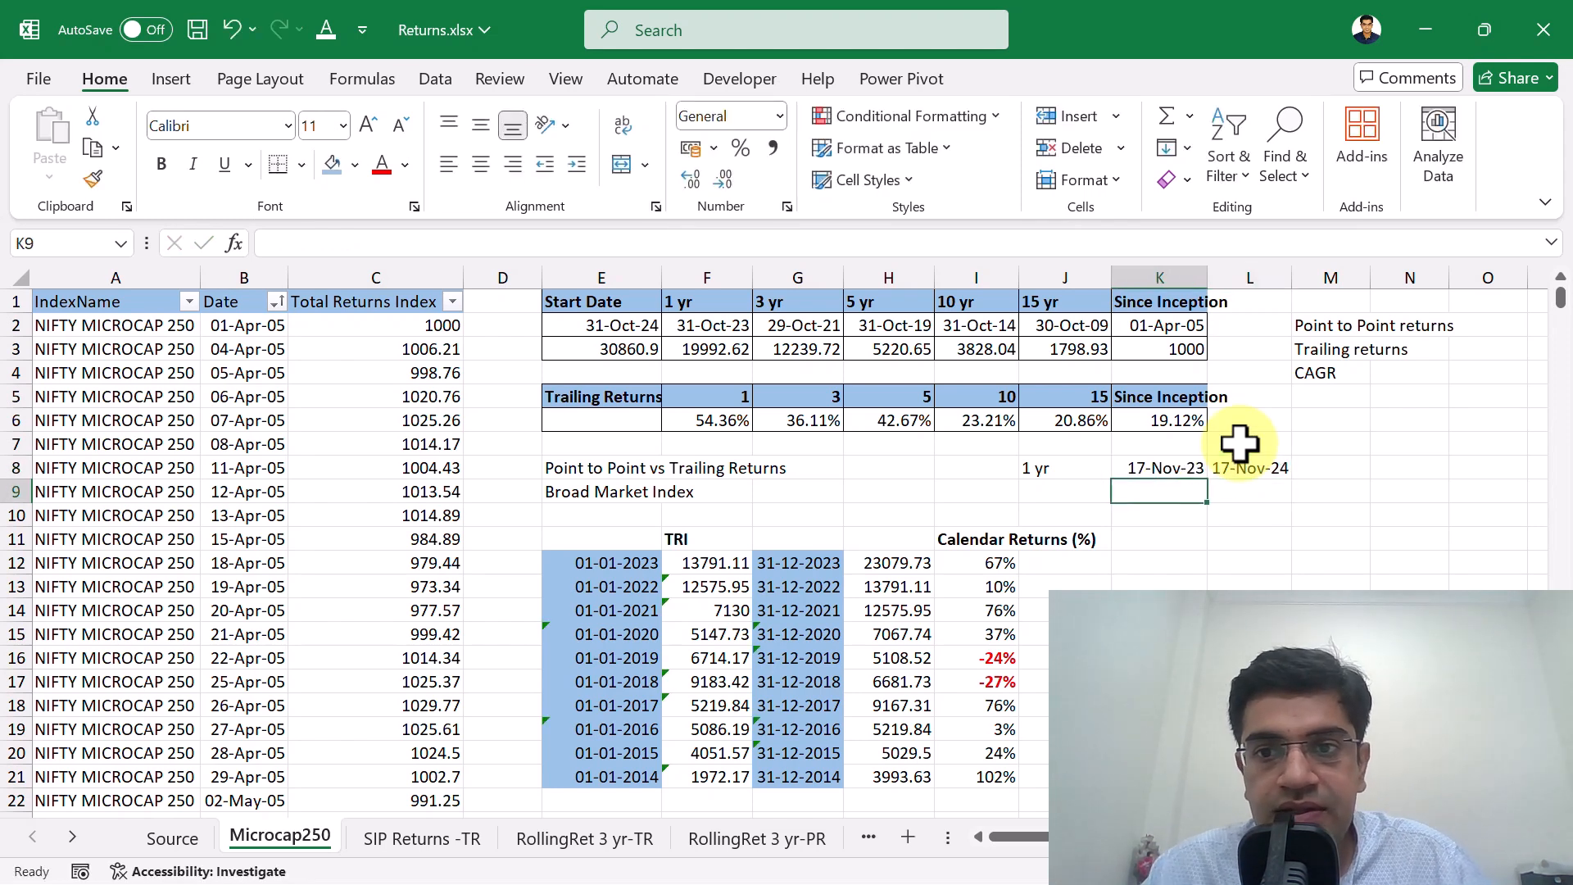
Review the one-year date range in row 8 and the return-type labels in M2:M4.
key("Up")
key("Left")
key("shift+Right")
key("shift+Right")
key("Down")
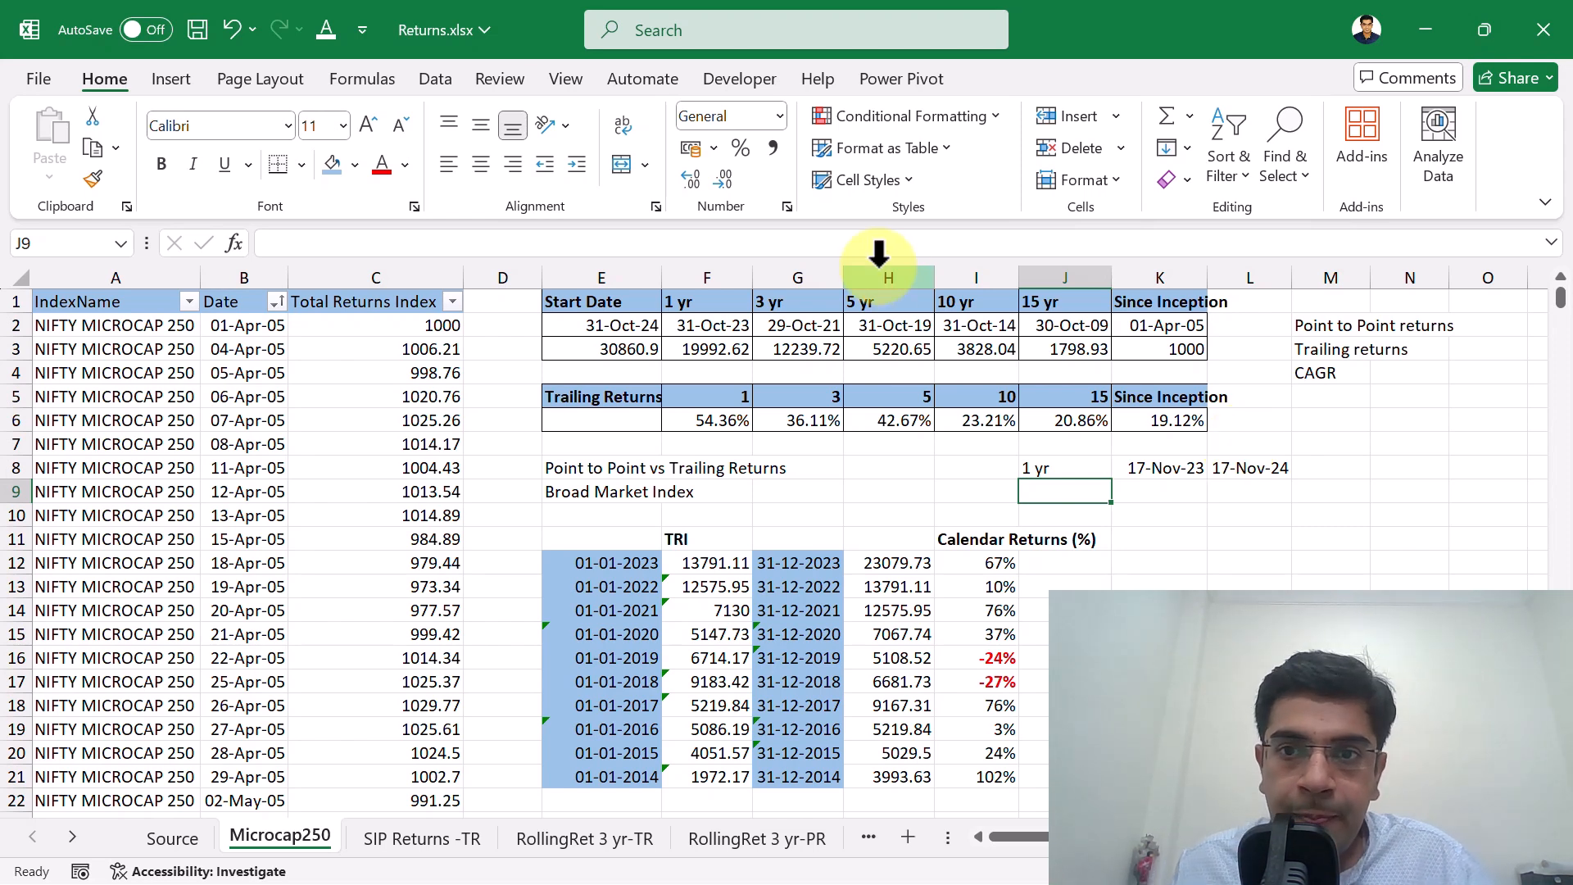
left_click(1333, 330)
key("Down")
key("Up")
key("Down")
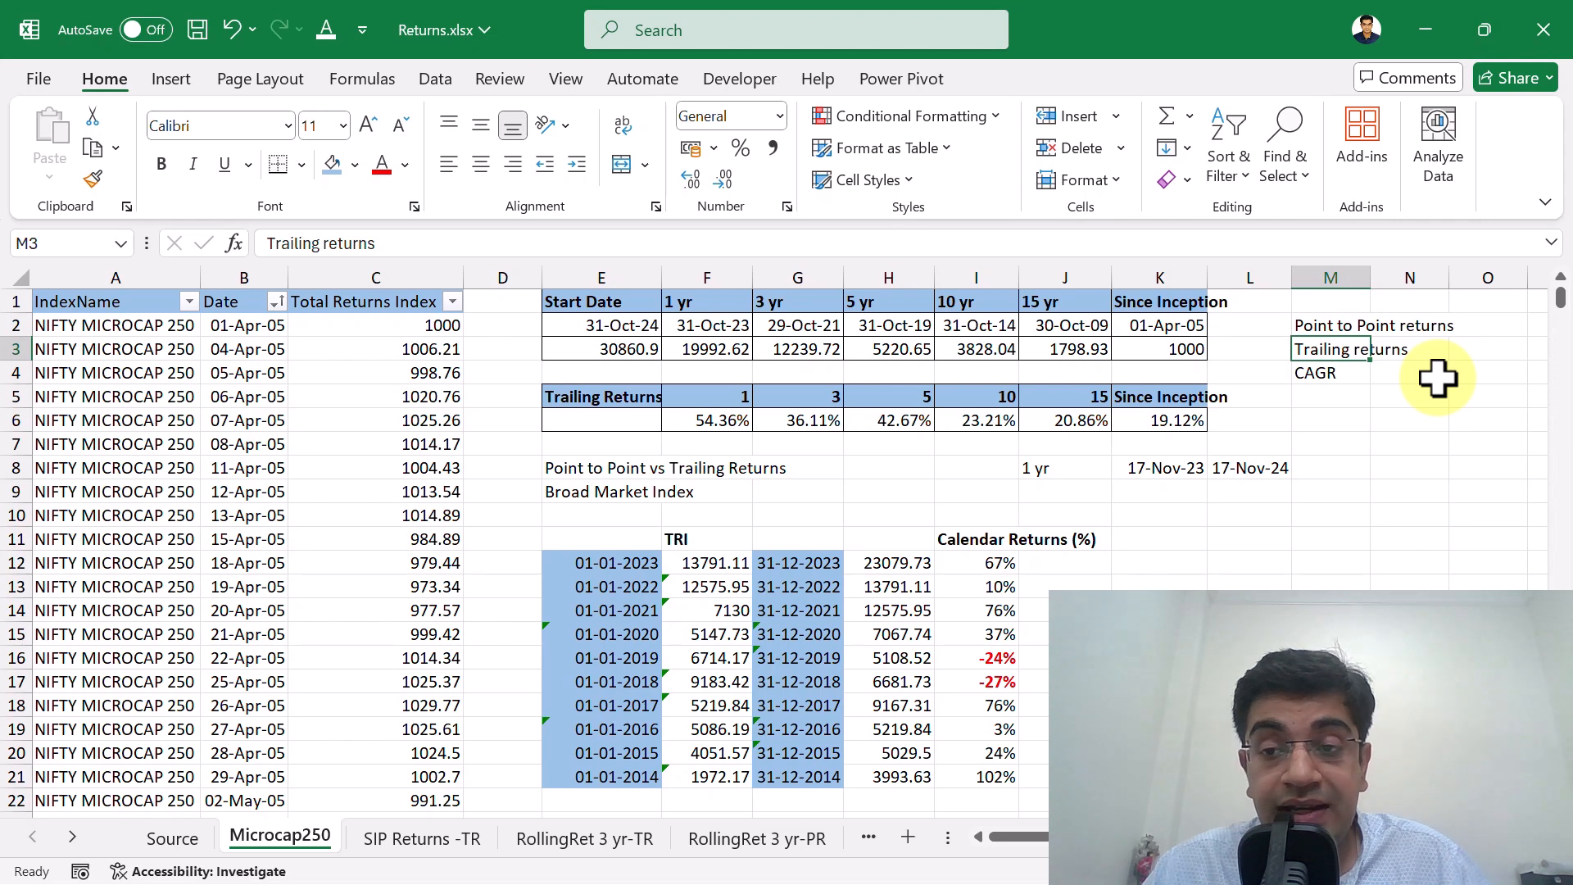
key("Down")
key("Down")
key("Up")
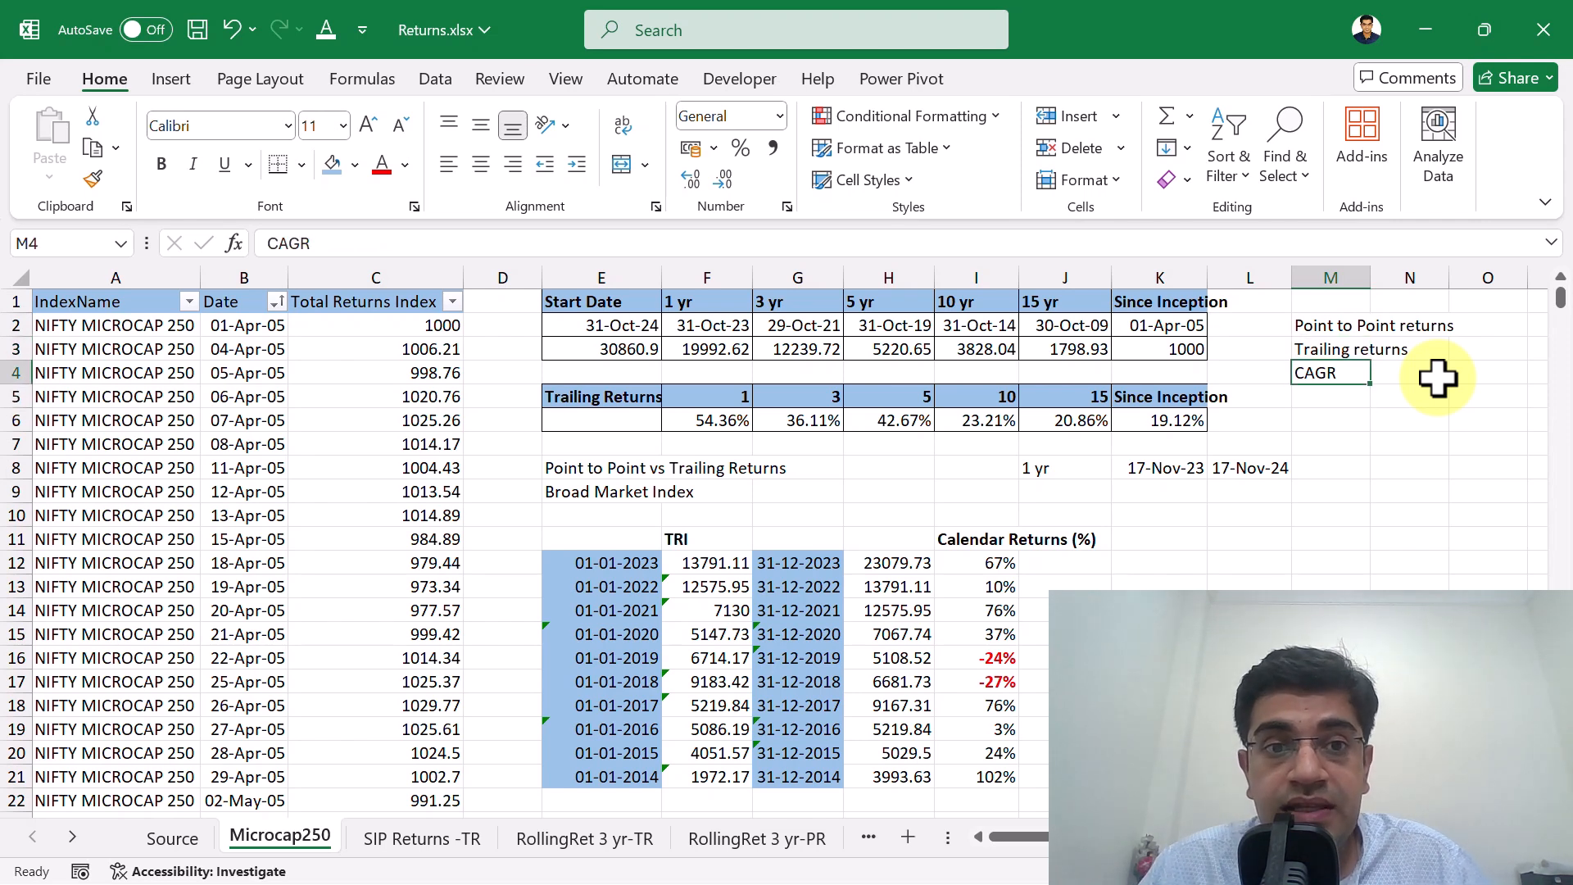
Enter 200 in K9 as the start value and 500 in L9 as the end value below the dates.
key("Down")
key("Down")
key("Down")
key("Down")
key("Down")
key("Left")
key("Left")
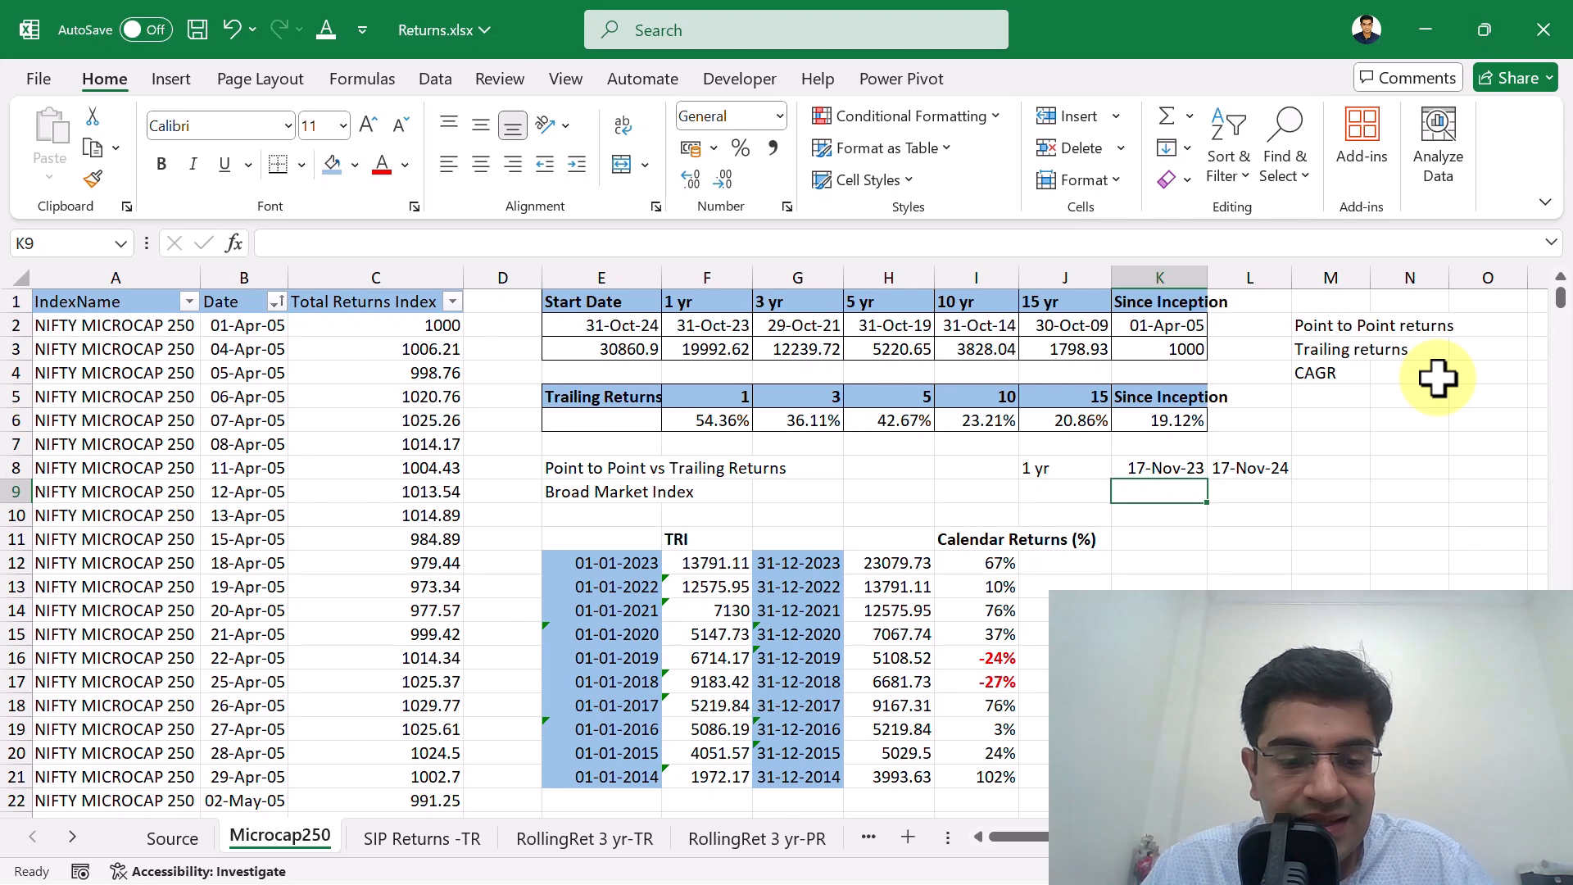
type("200")
key("Return")
key("Up")
key("Right")
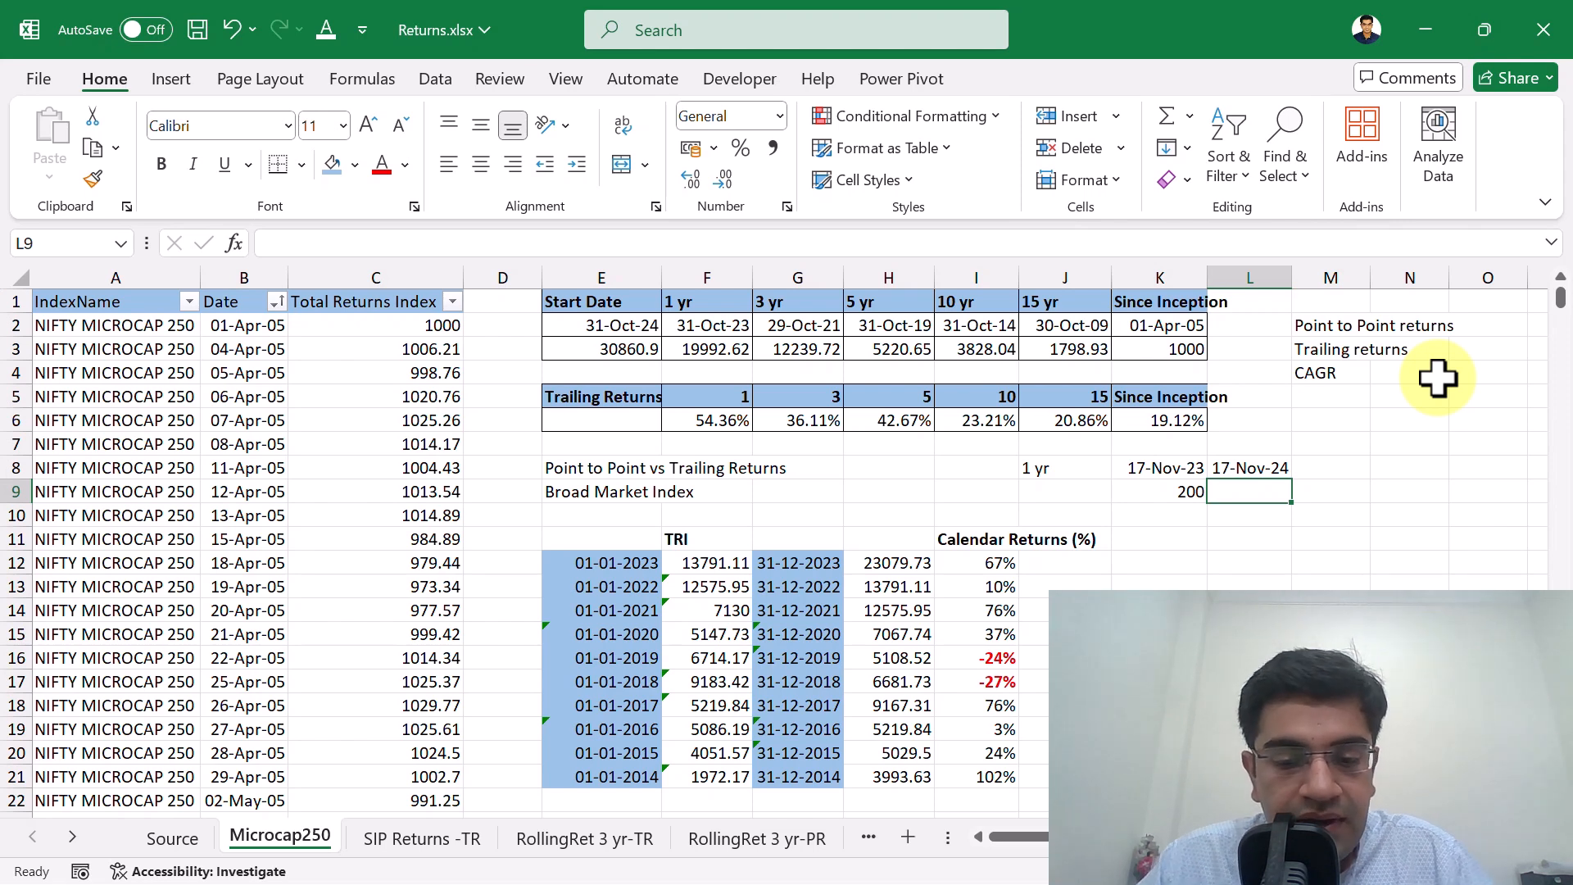
type("500")
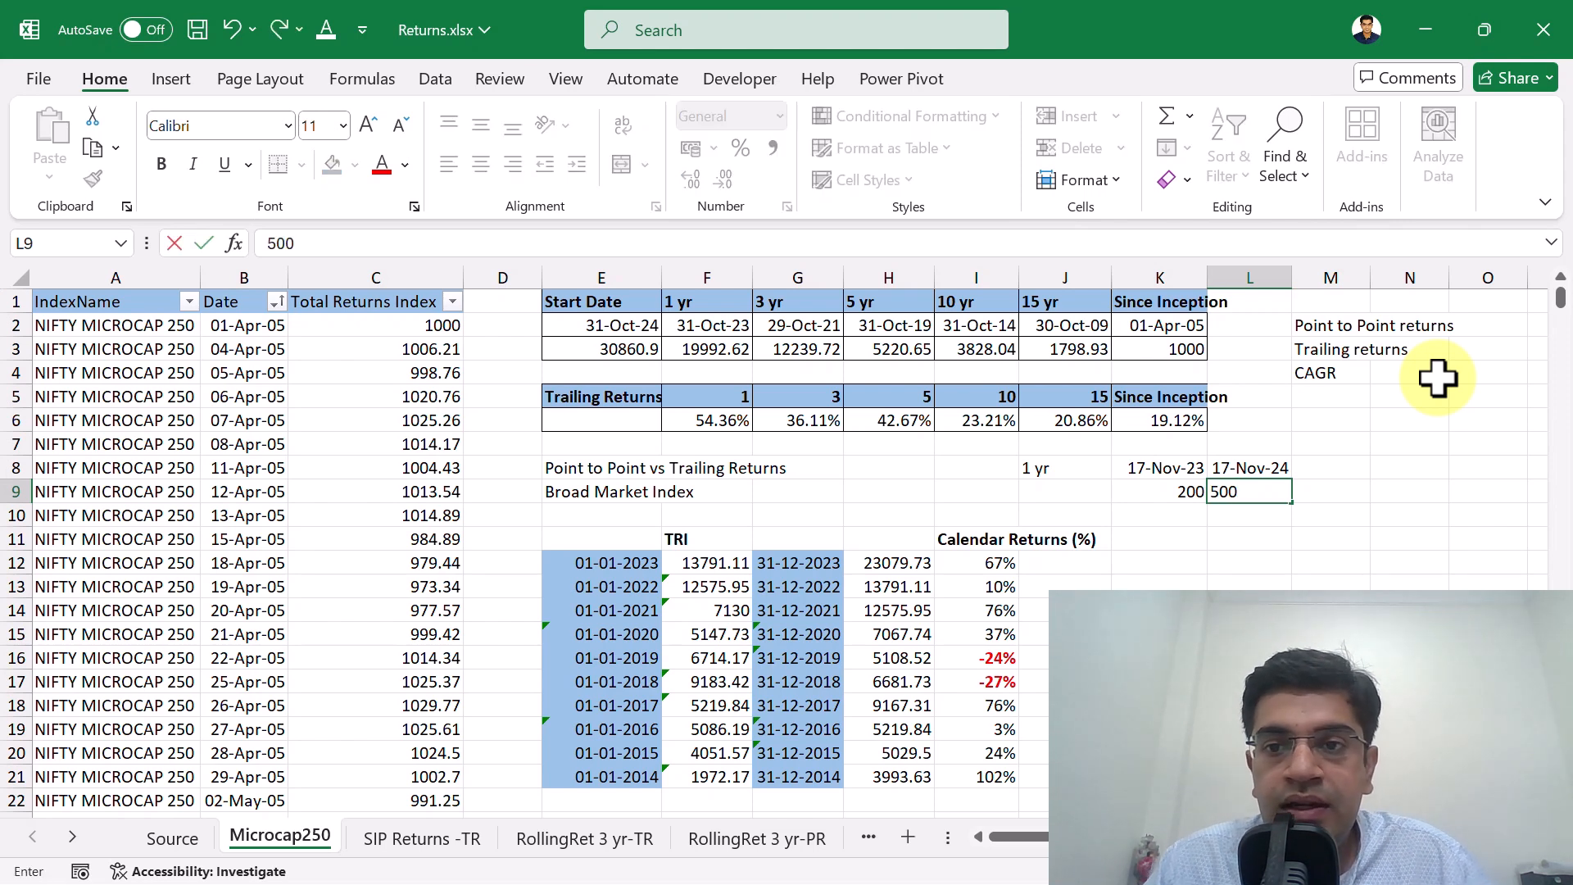
key("Return")
Add the heading CAGR in M8, beside the end date.
key("Up")
key("Right")
key("Up")
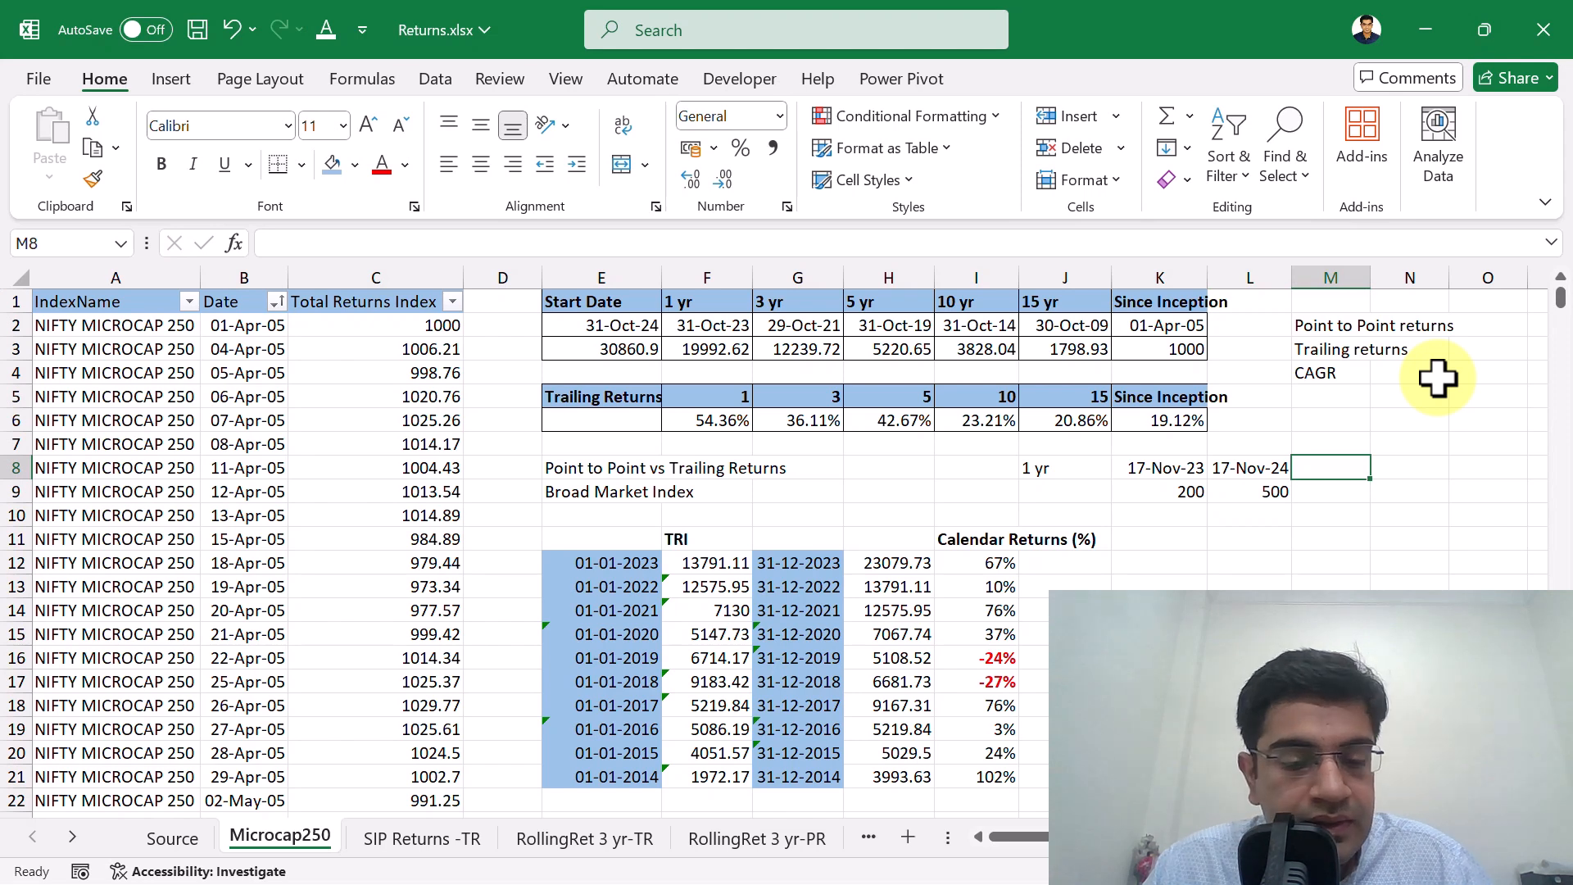
type("CAGR")
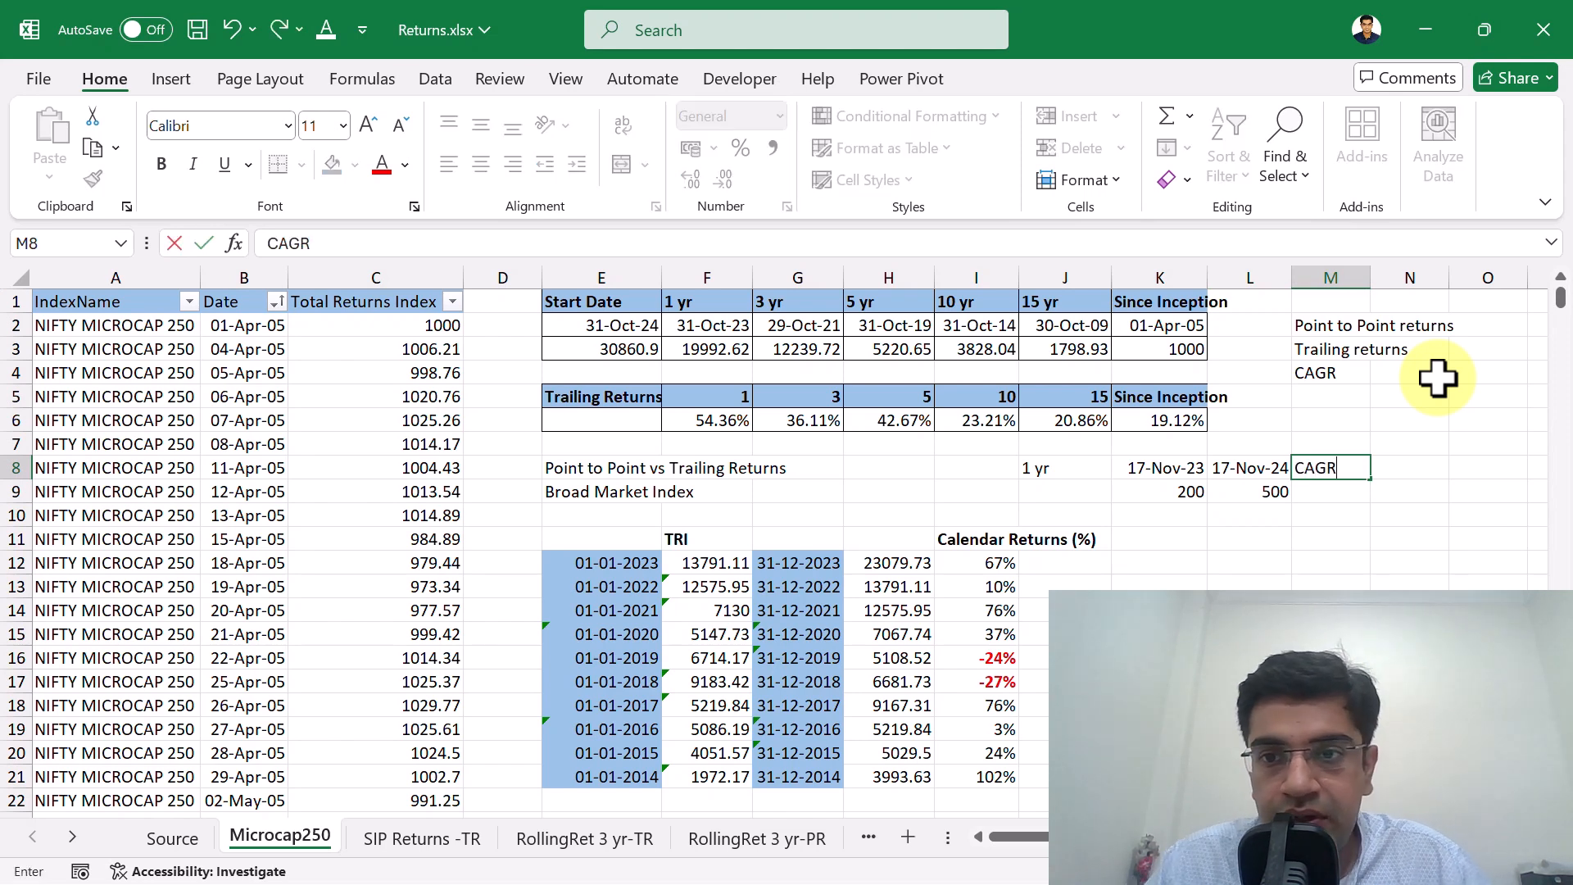
key("Return")
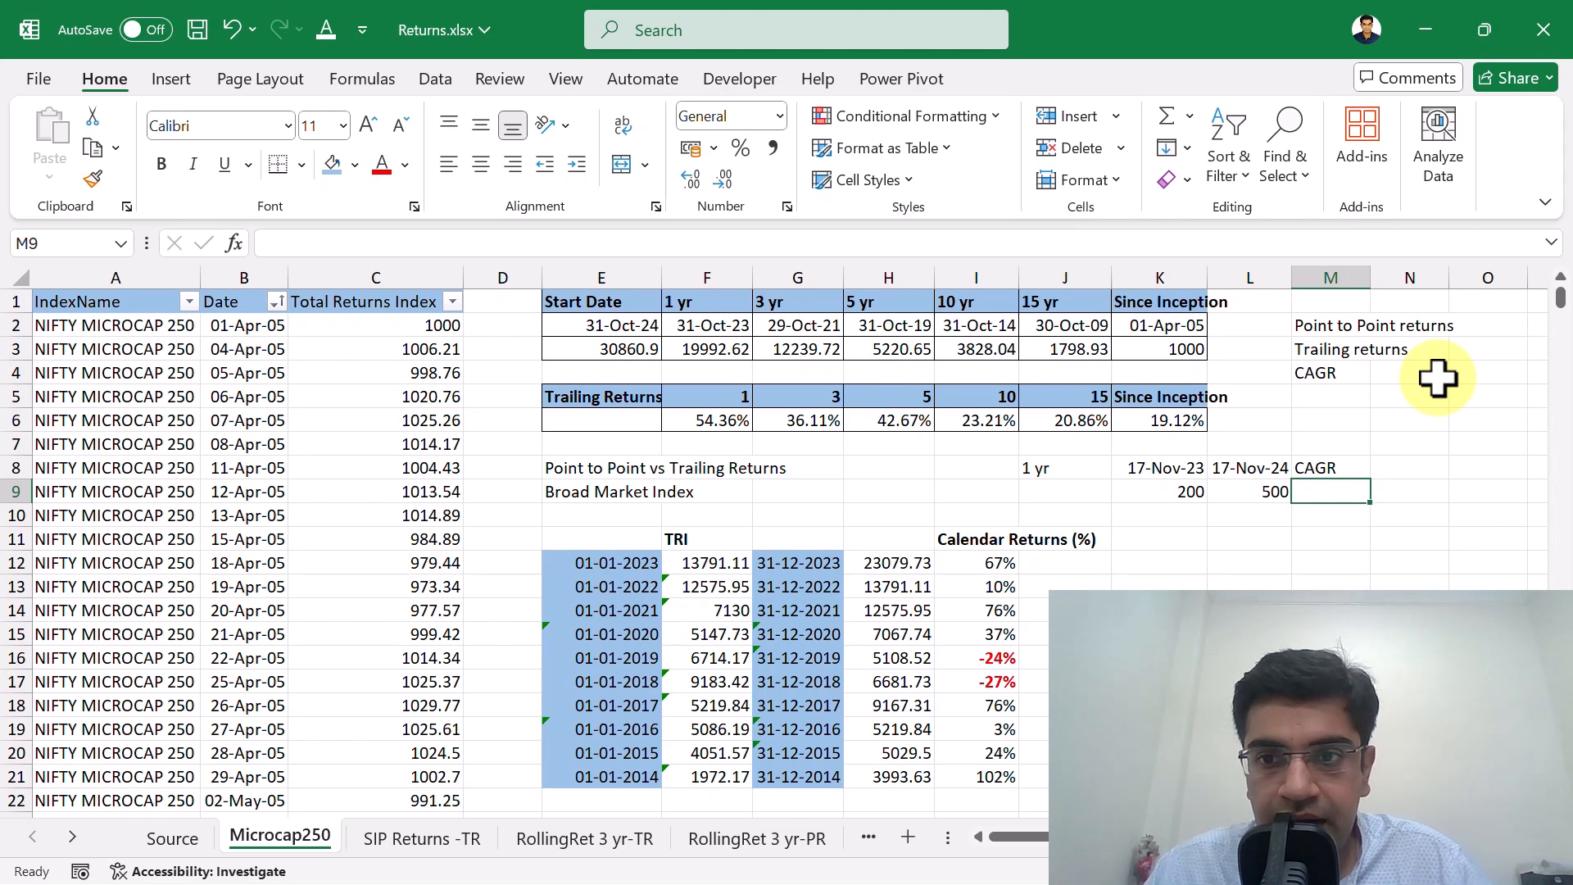
Review the start and end dates, their values and the CAGR heading in rows 8 and 9.
key("Left")
key("Up")
key("Left")
key("Down")
key("Right")
key("Up")
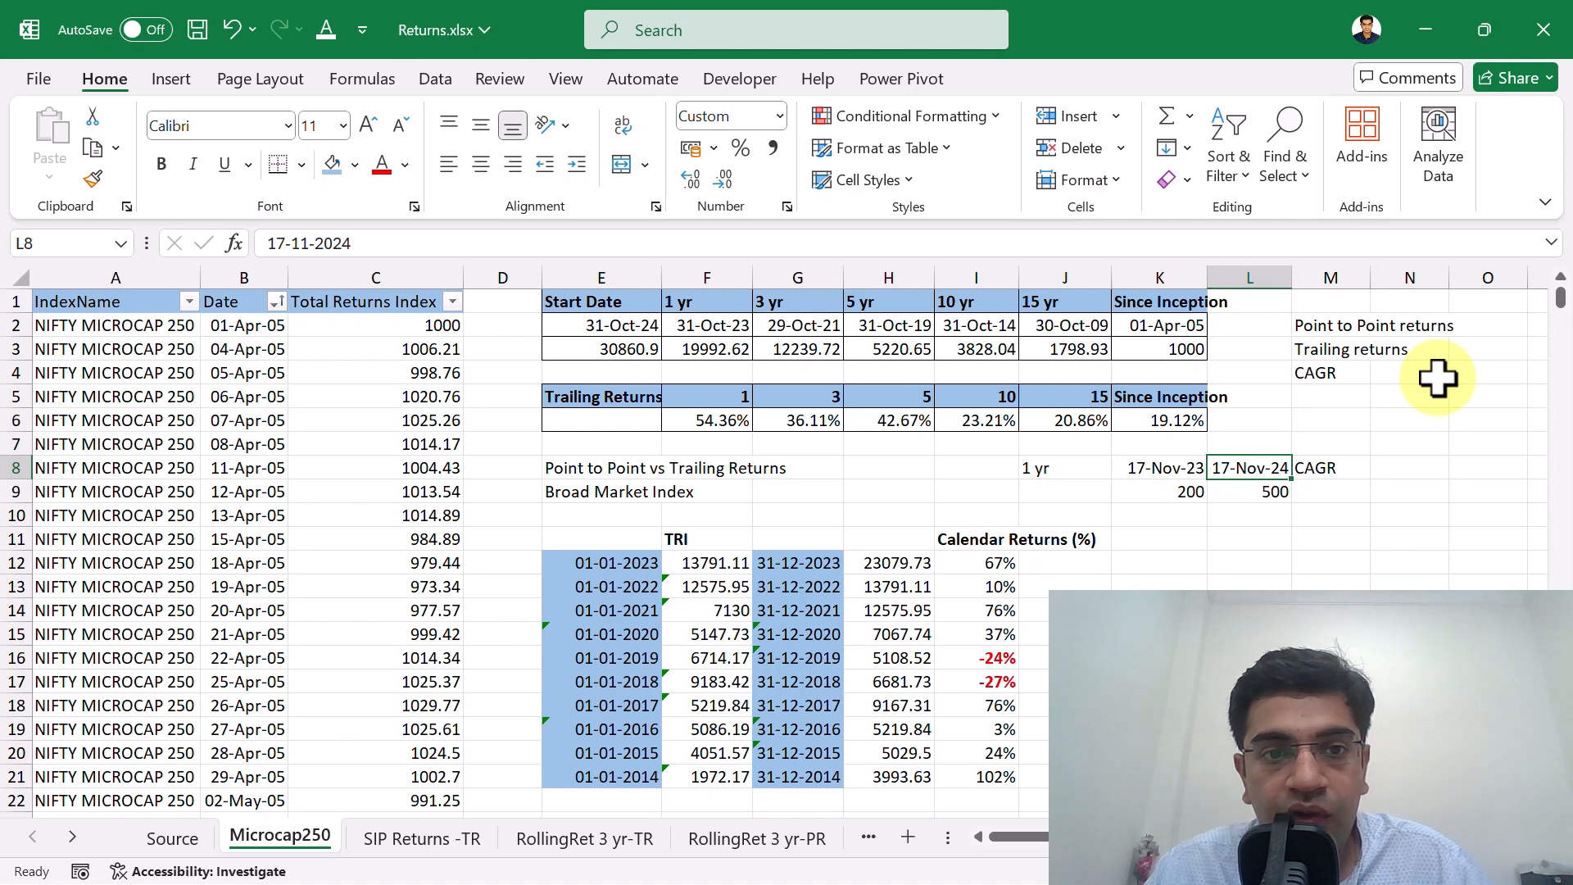
key("Right")
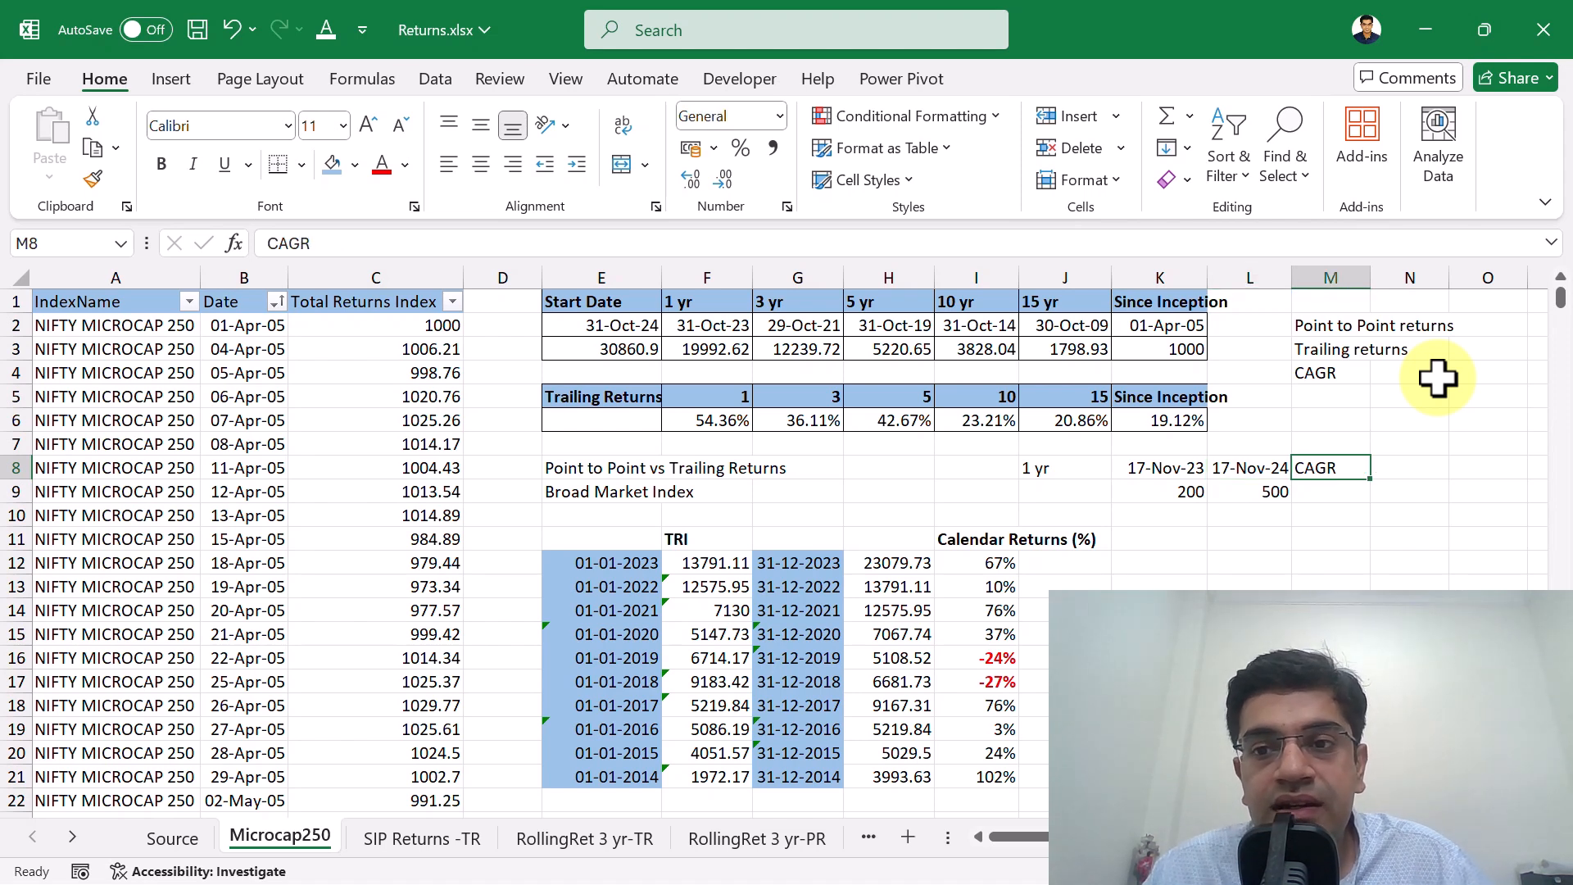
key("Right")
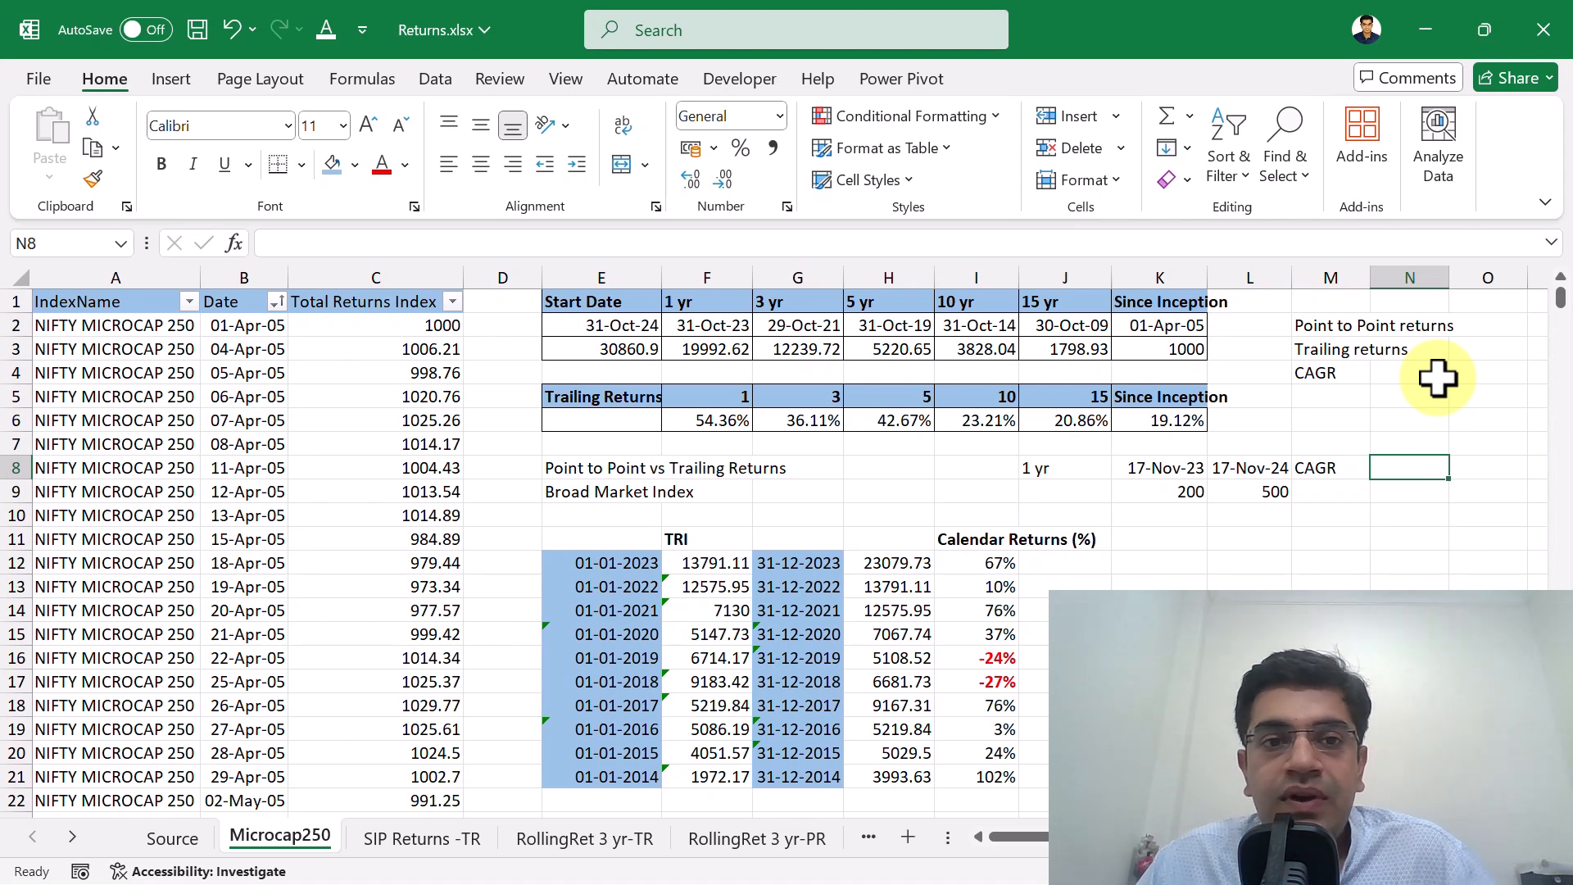
key("Left")
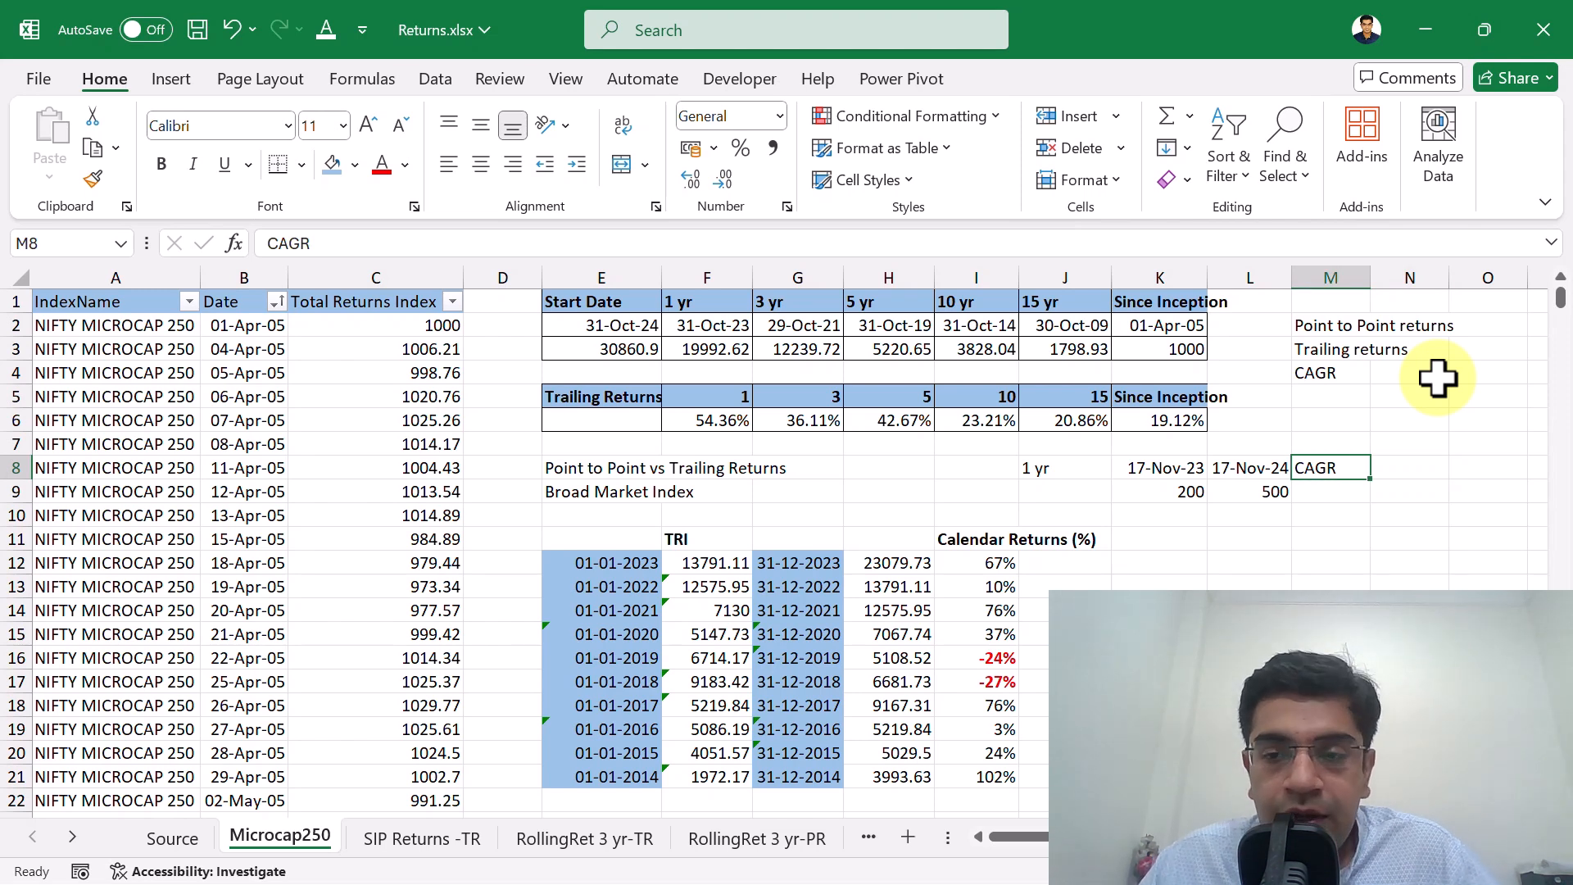
key("Right")
key("Down")
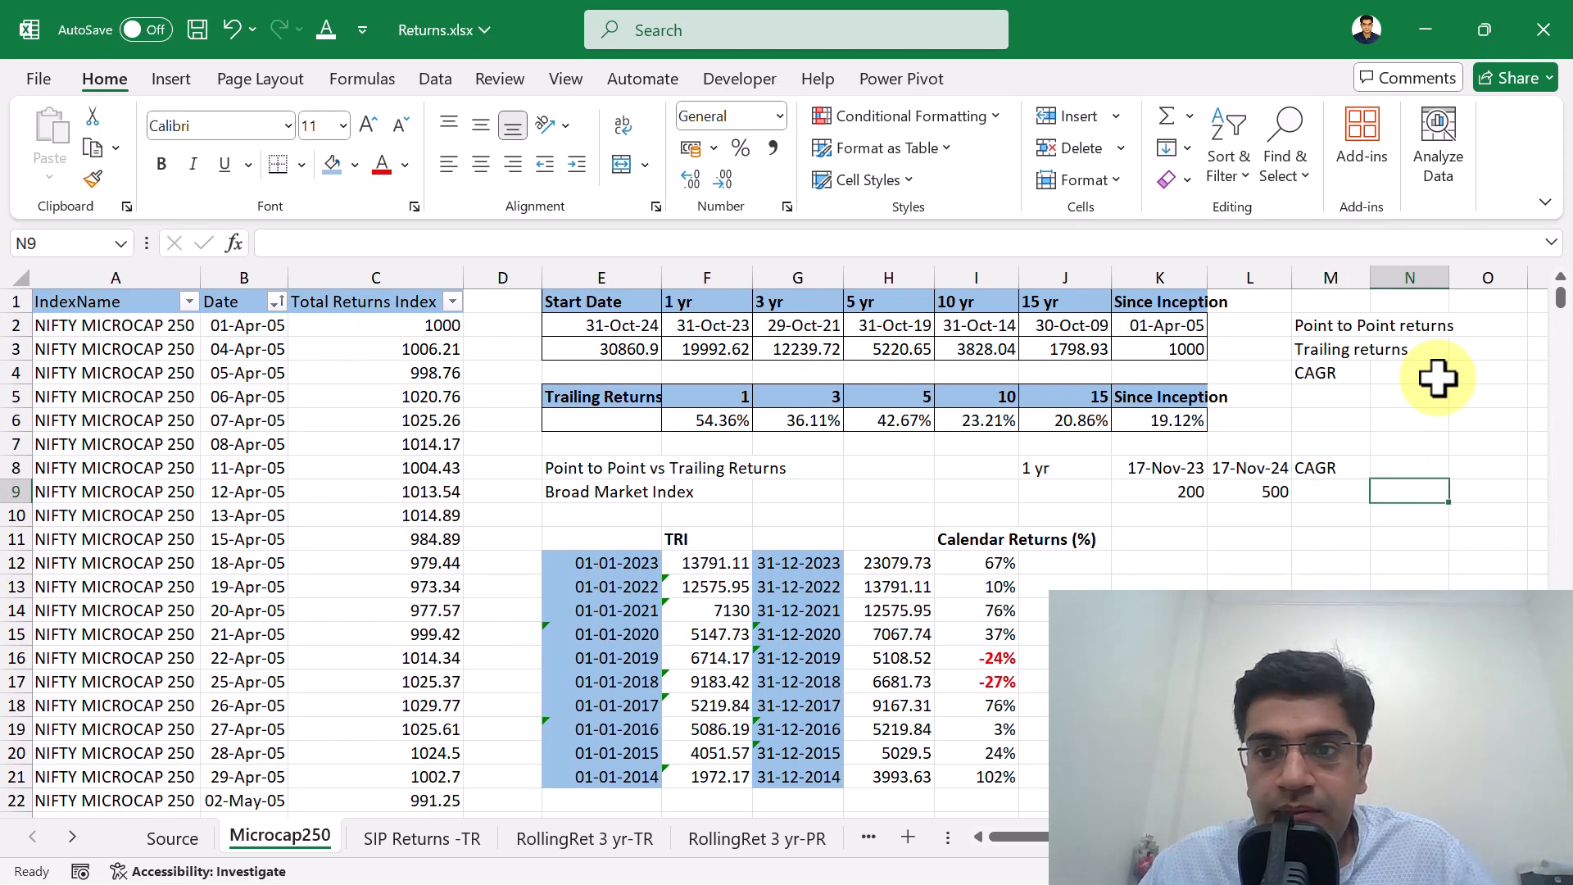
key("Left")
key("Up")
key("Right")
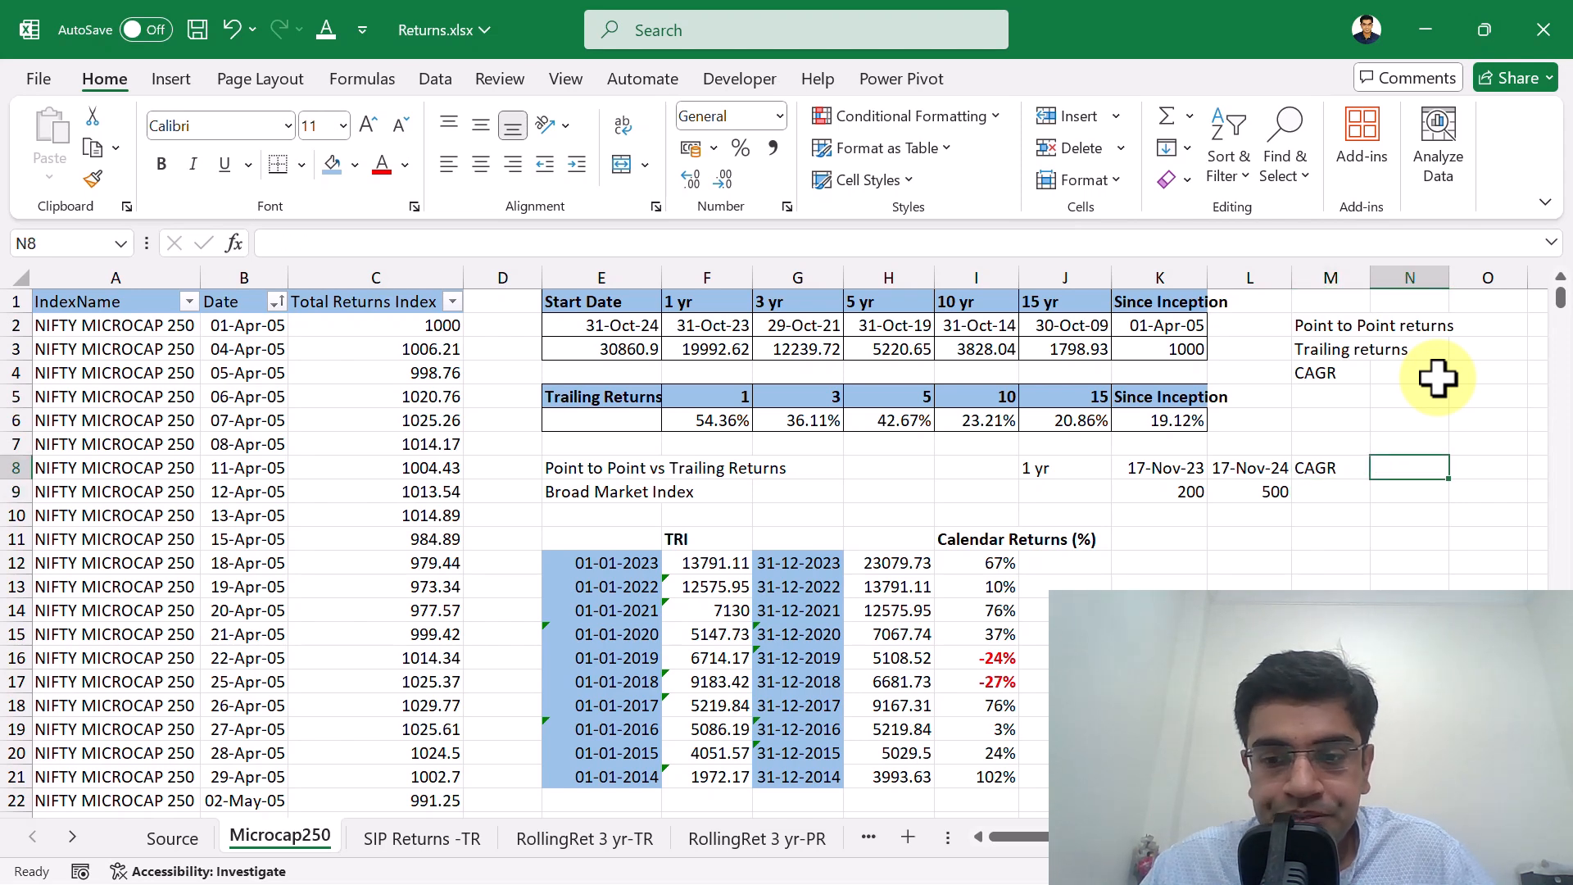
key("Left")
key("Left")
key("Left")
key("Right")
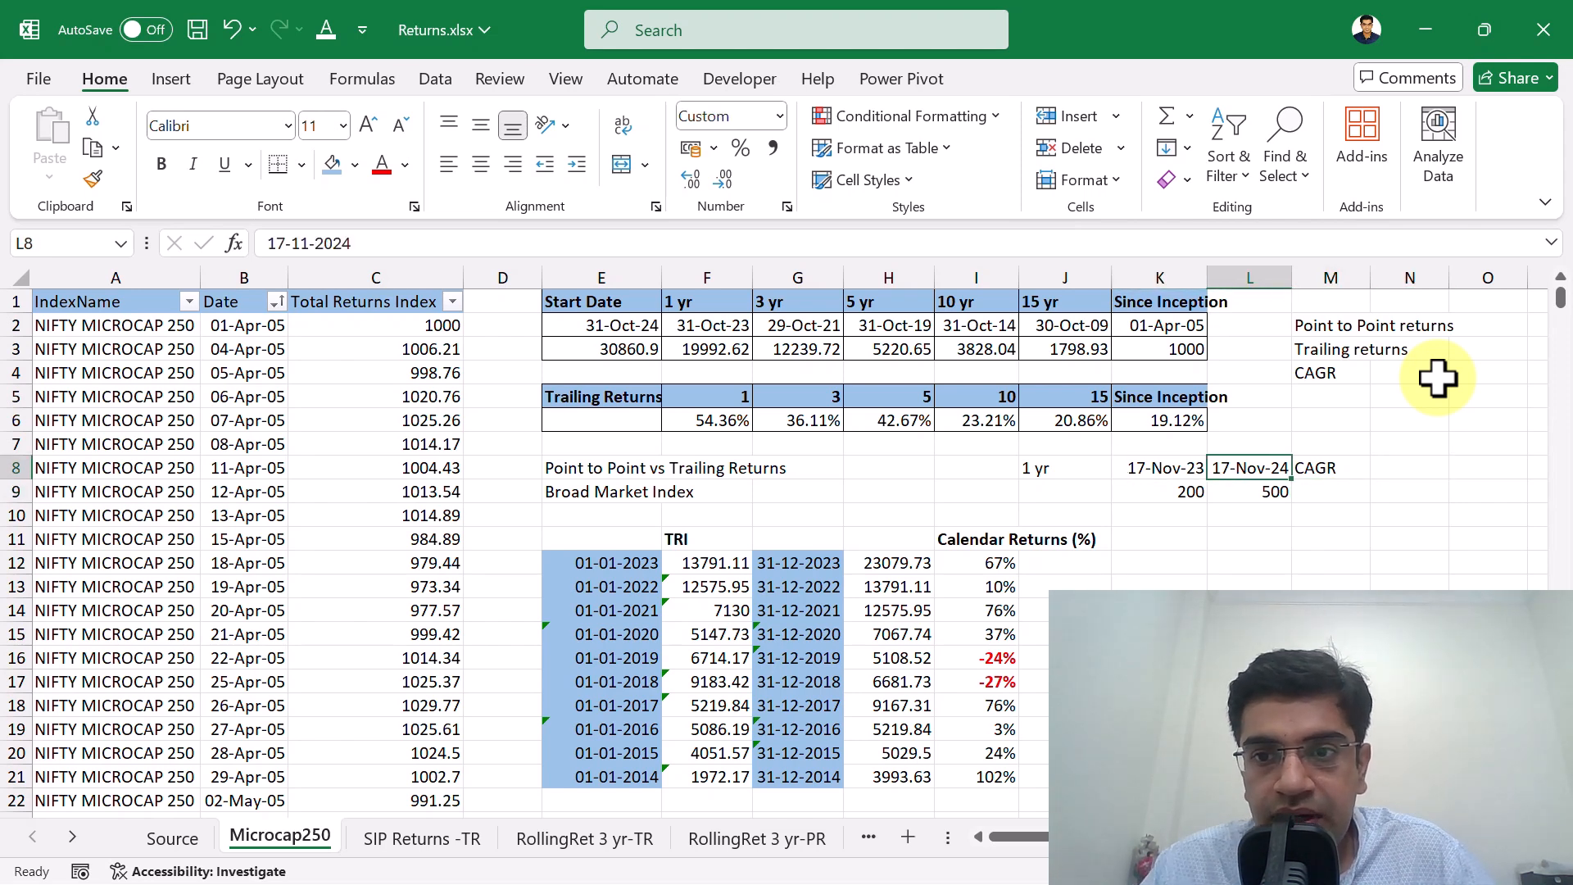
key("Right")
key("Right")
key("Down")
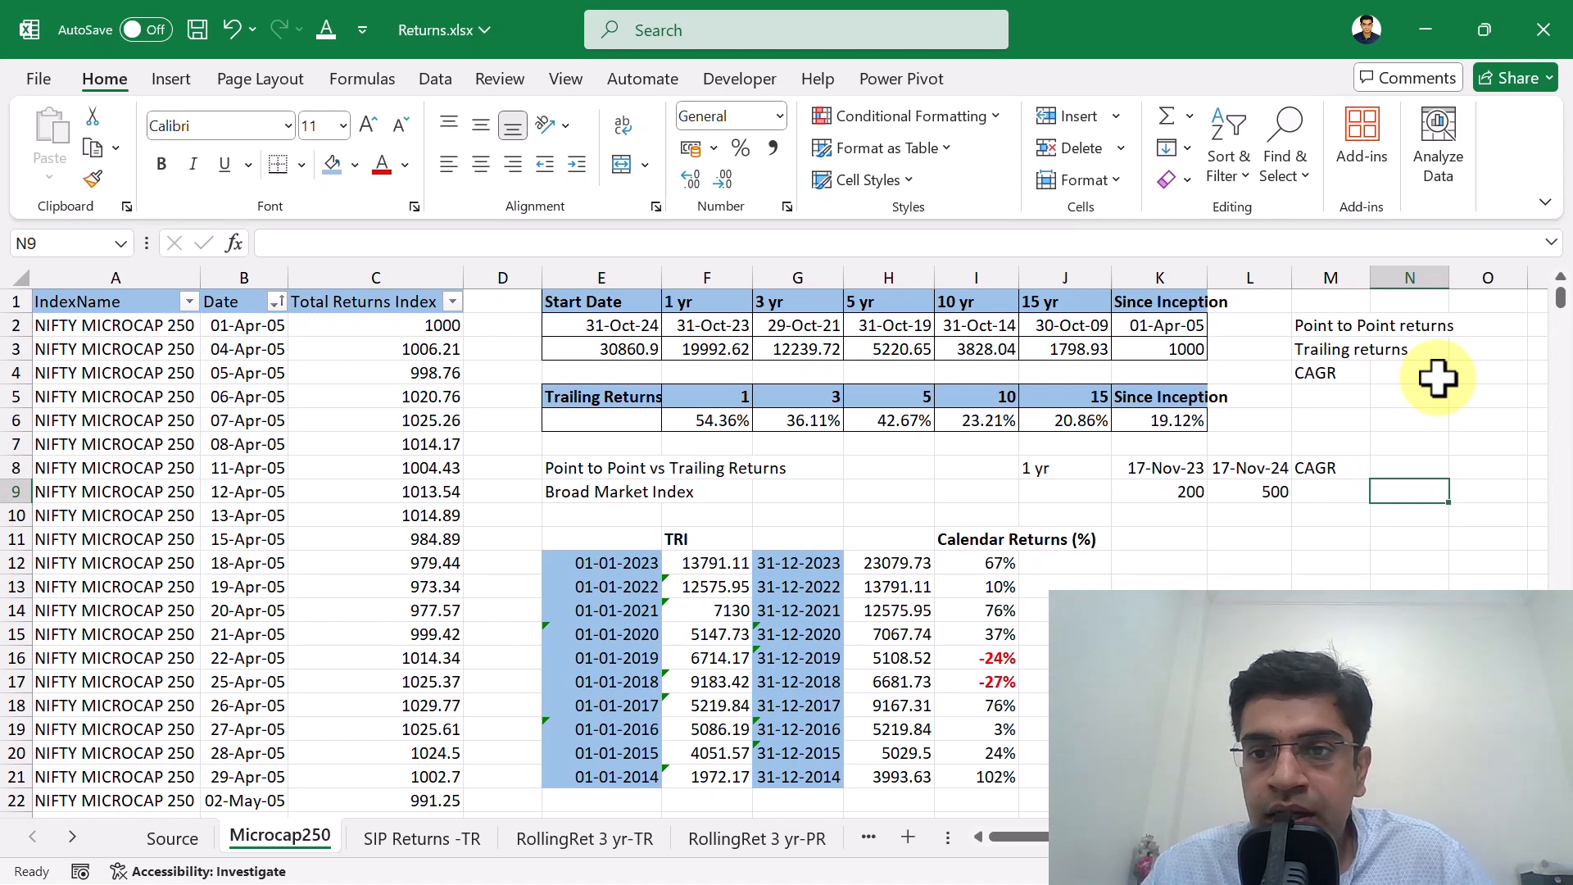
Start a CAGR formula in M9 that divides the end value in L9 by the start value in K9.
key("Left")
type("=")
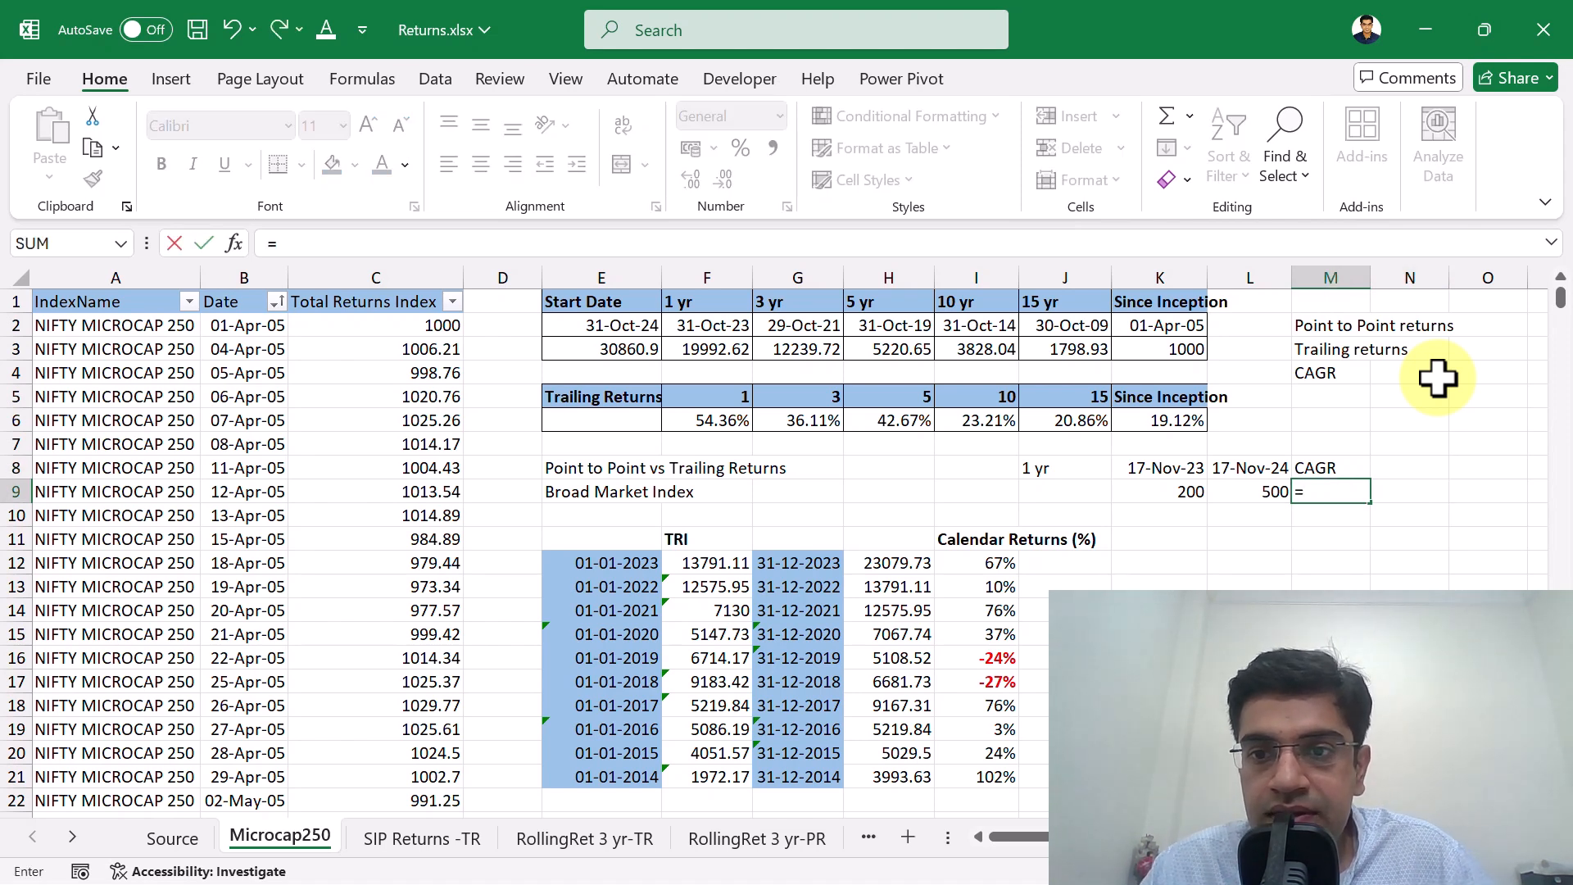
key("Left")
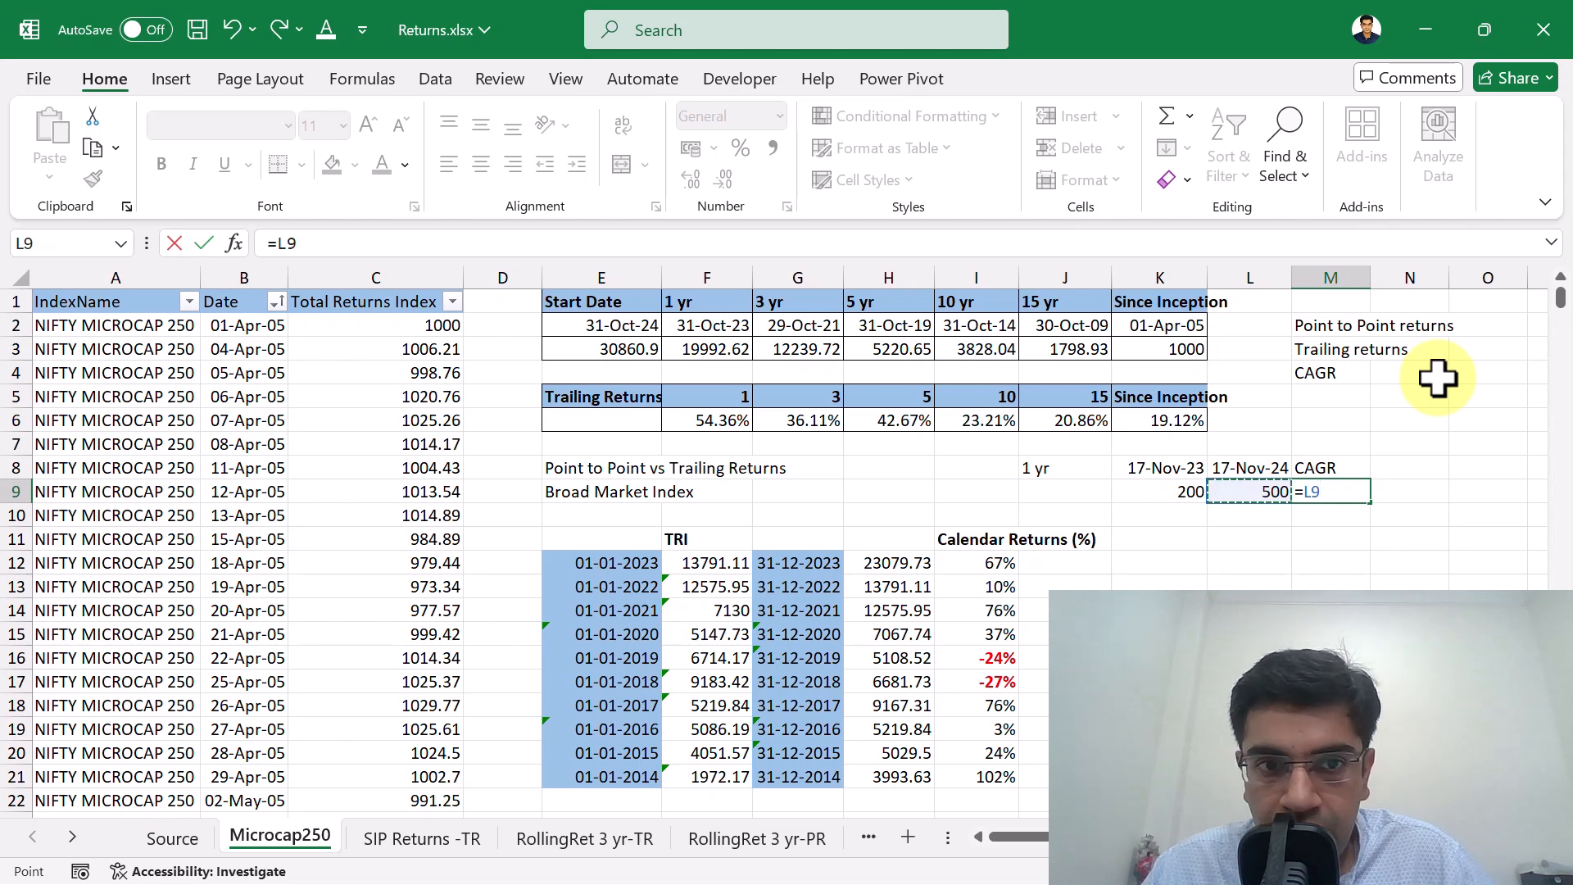
type("/")
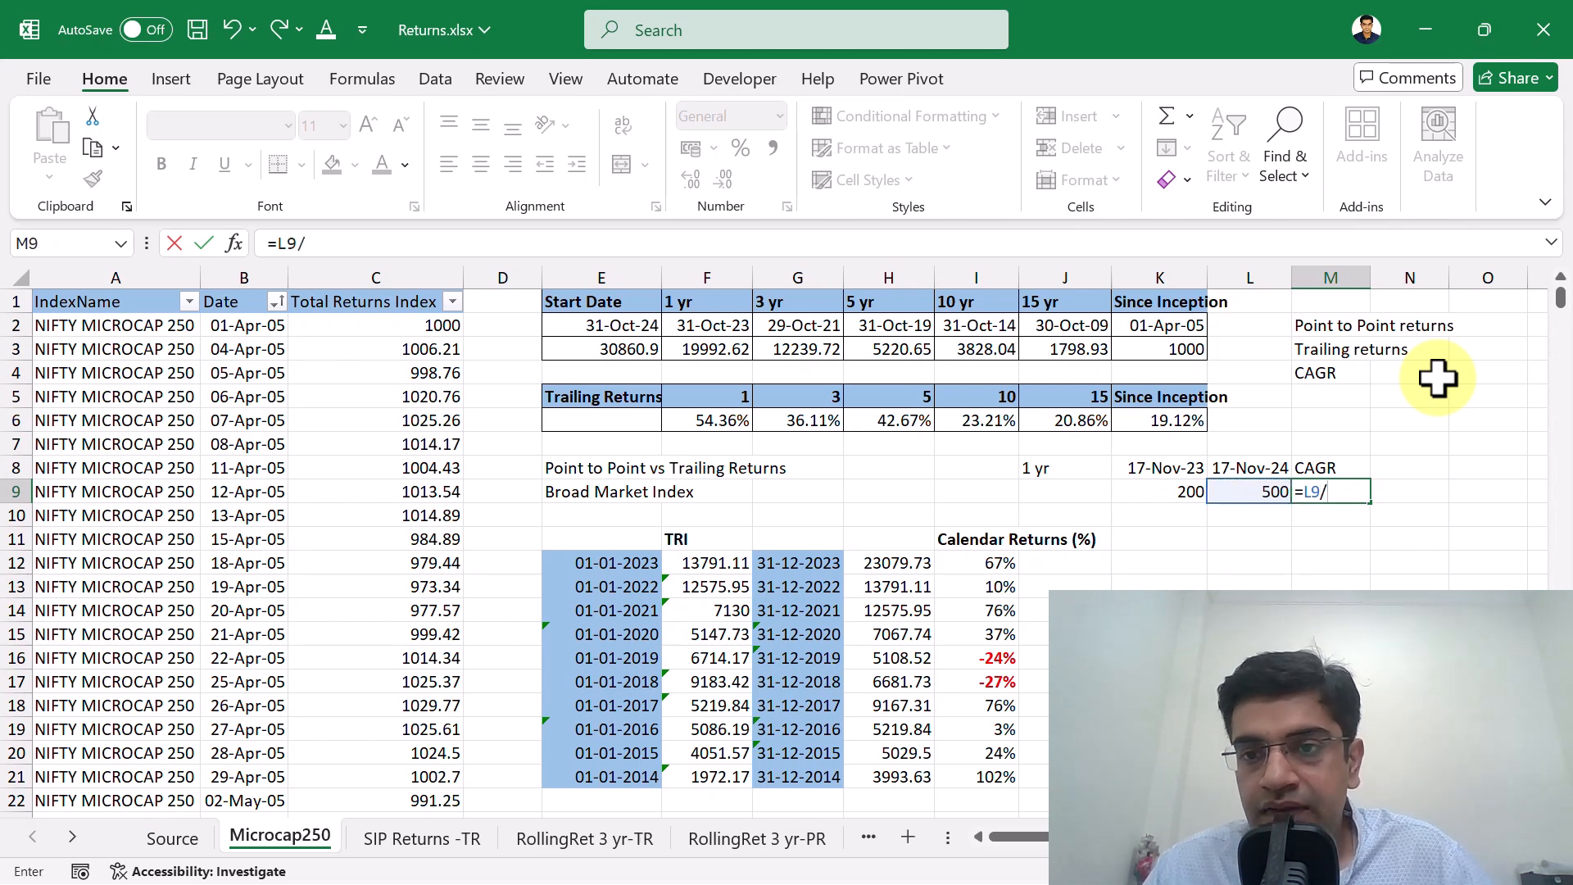
key("Left")
key("Left")
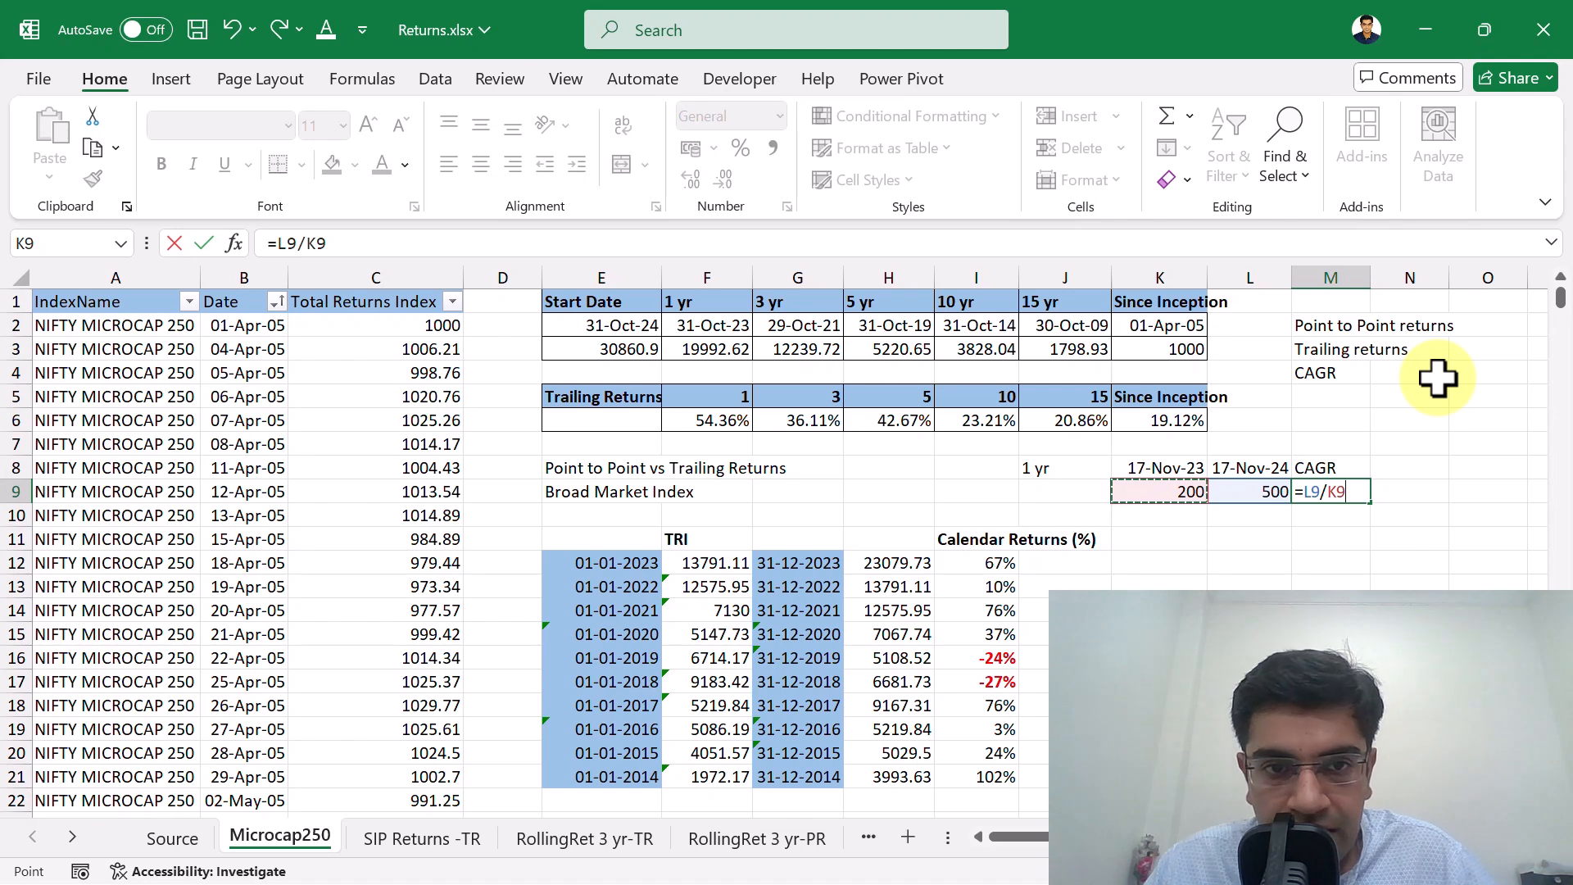
Enclose the L9/K9 ratio in the M9 formula in parentheses and raise it to the power (1/1).
key("F2")
left_click(1306, 495)
type("(")
left_click(1360, 495)
type(")^")
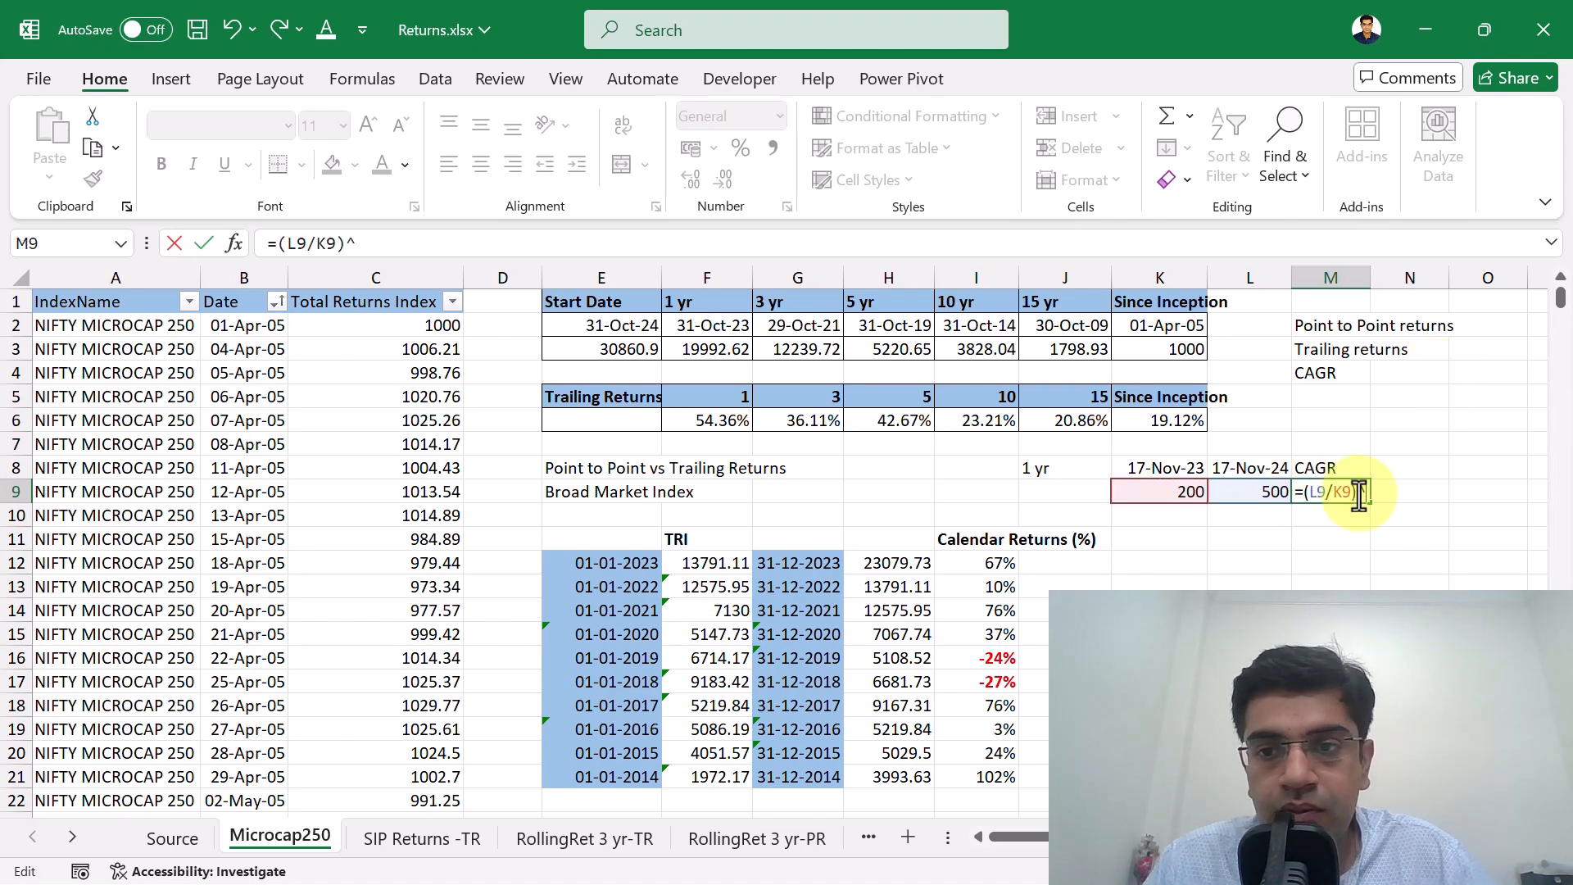
type("1/1")
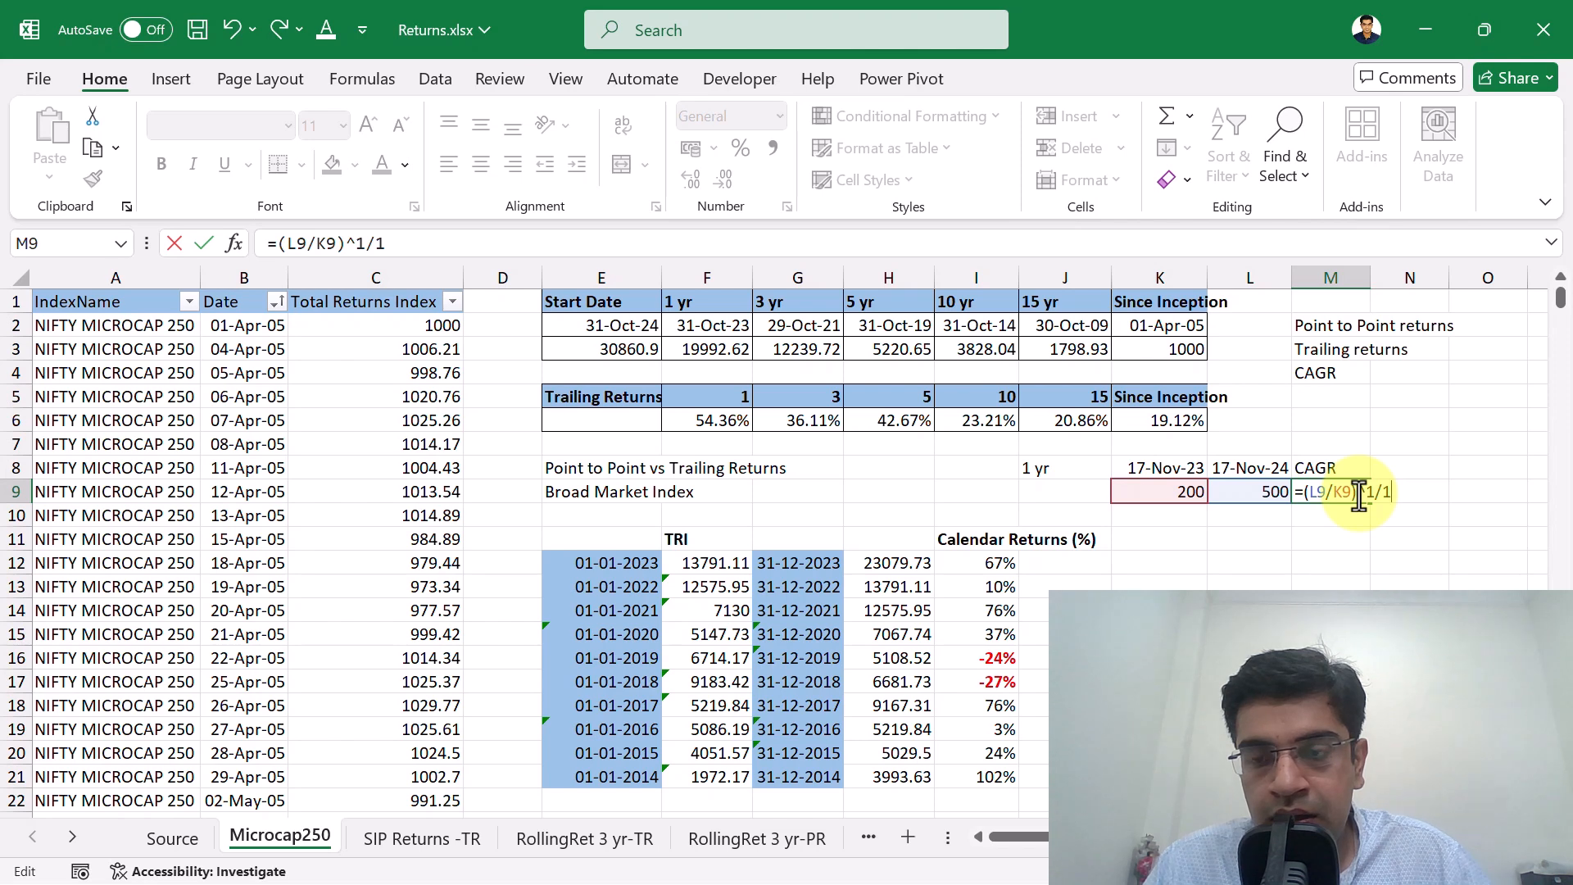
type(")")
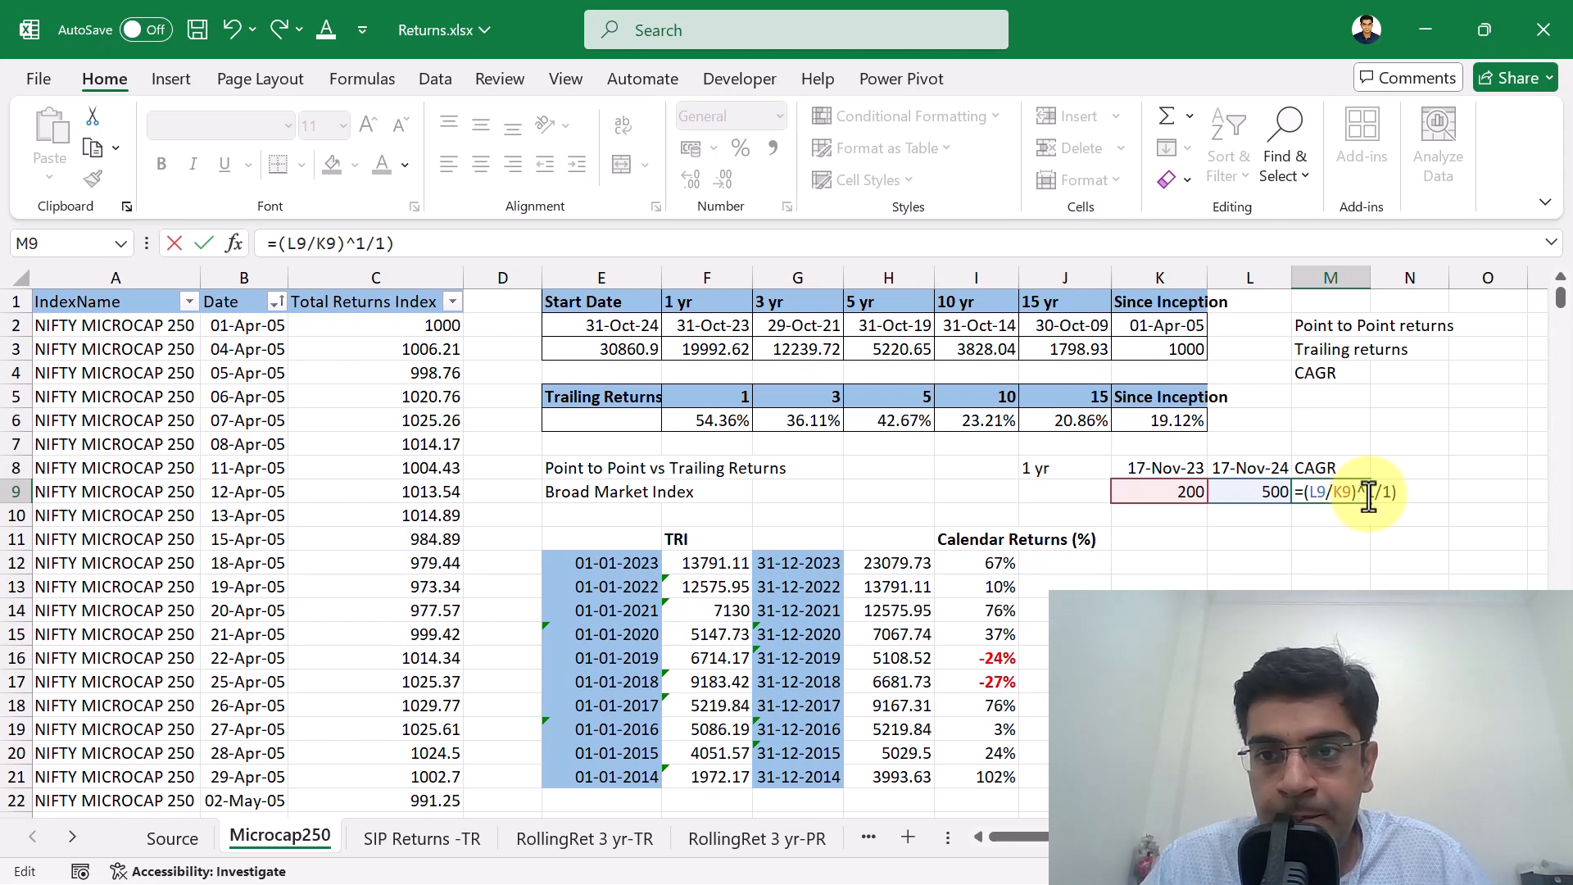
left_click(1366, 492)
type("(")
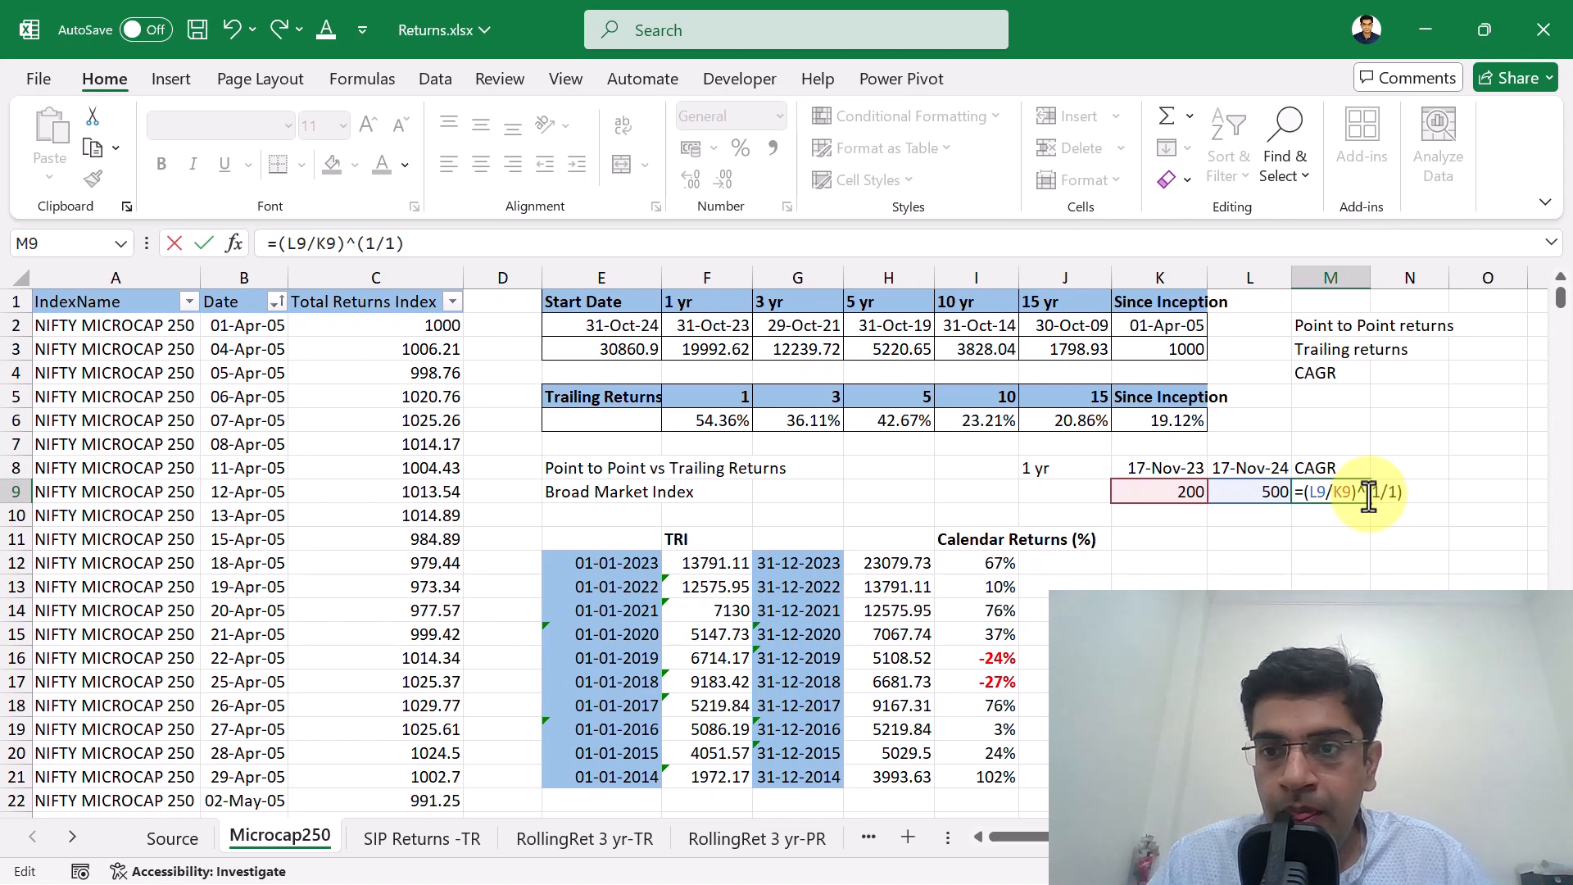
type("-1")
Finish the M9 formula by subtracting 1 and format the cell as a percentage.
key("Return")
key("Up")
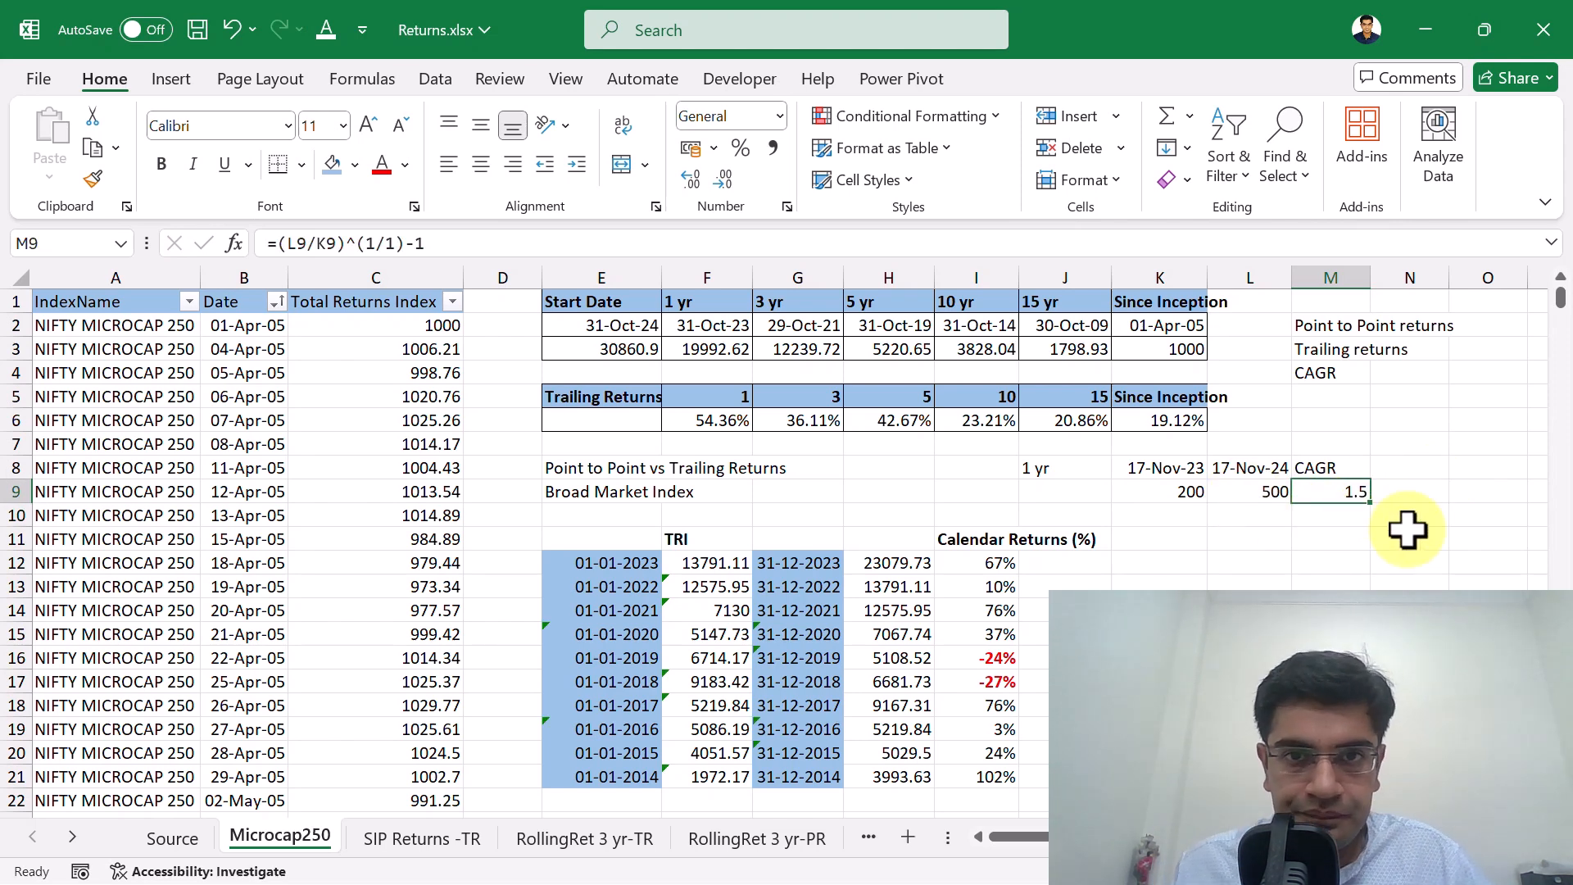
left_click(745, 152)
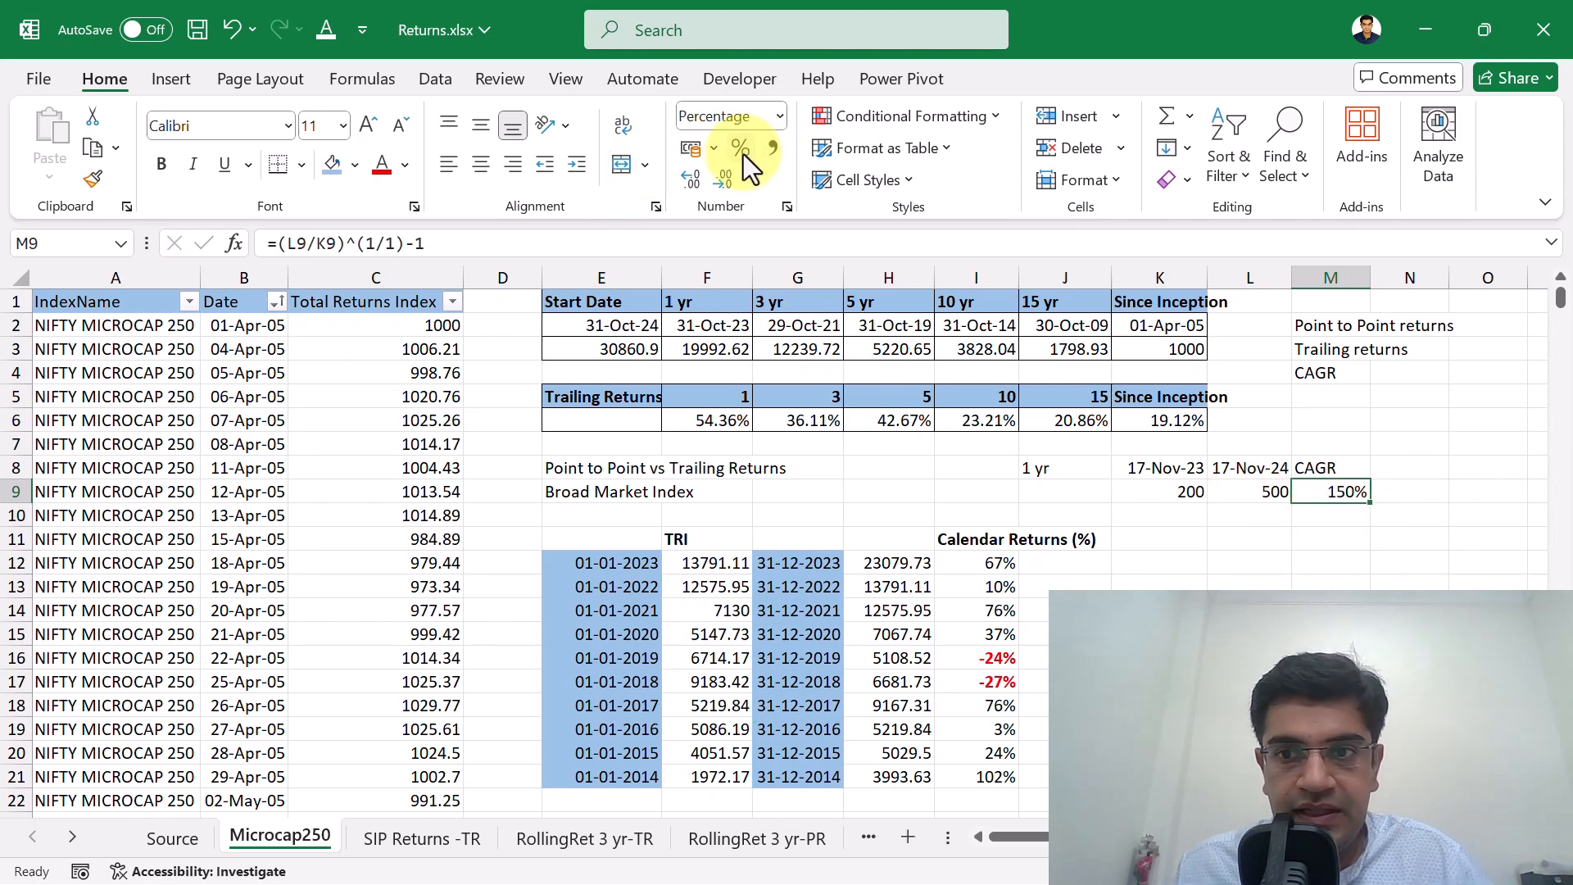
Add the note (Annualized Return) in N9, beside the CAGR result.
left_click(1405, 494)
type("(A")
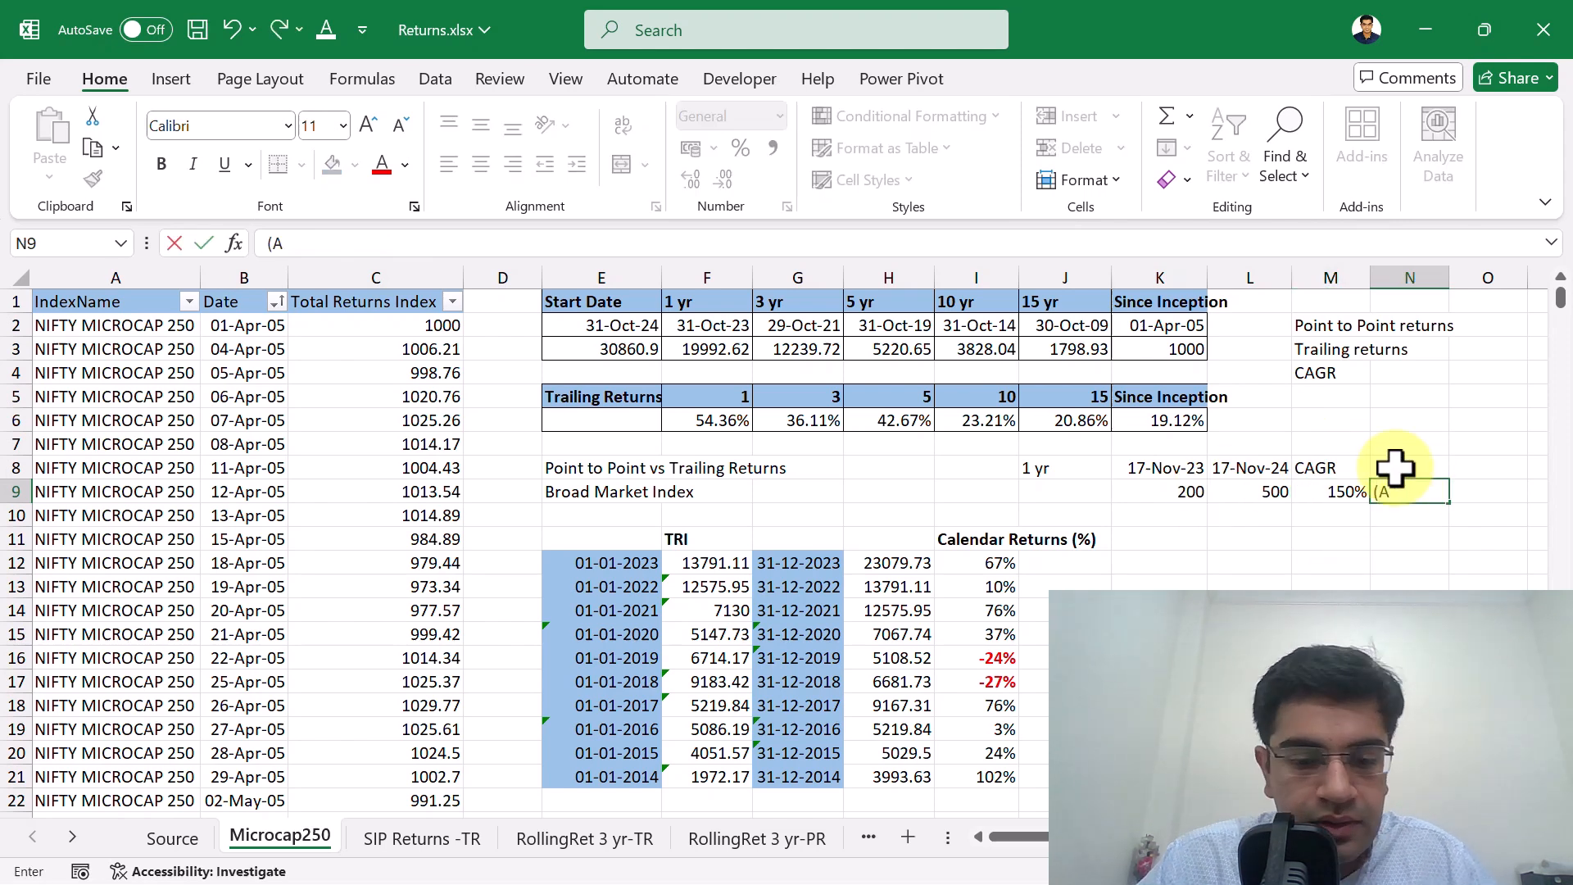
type("nnuali")
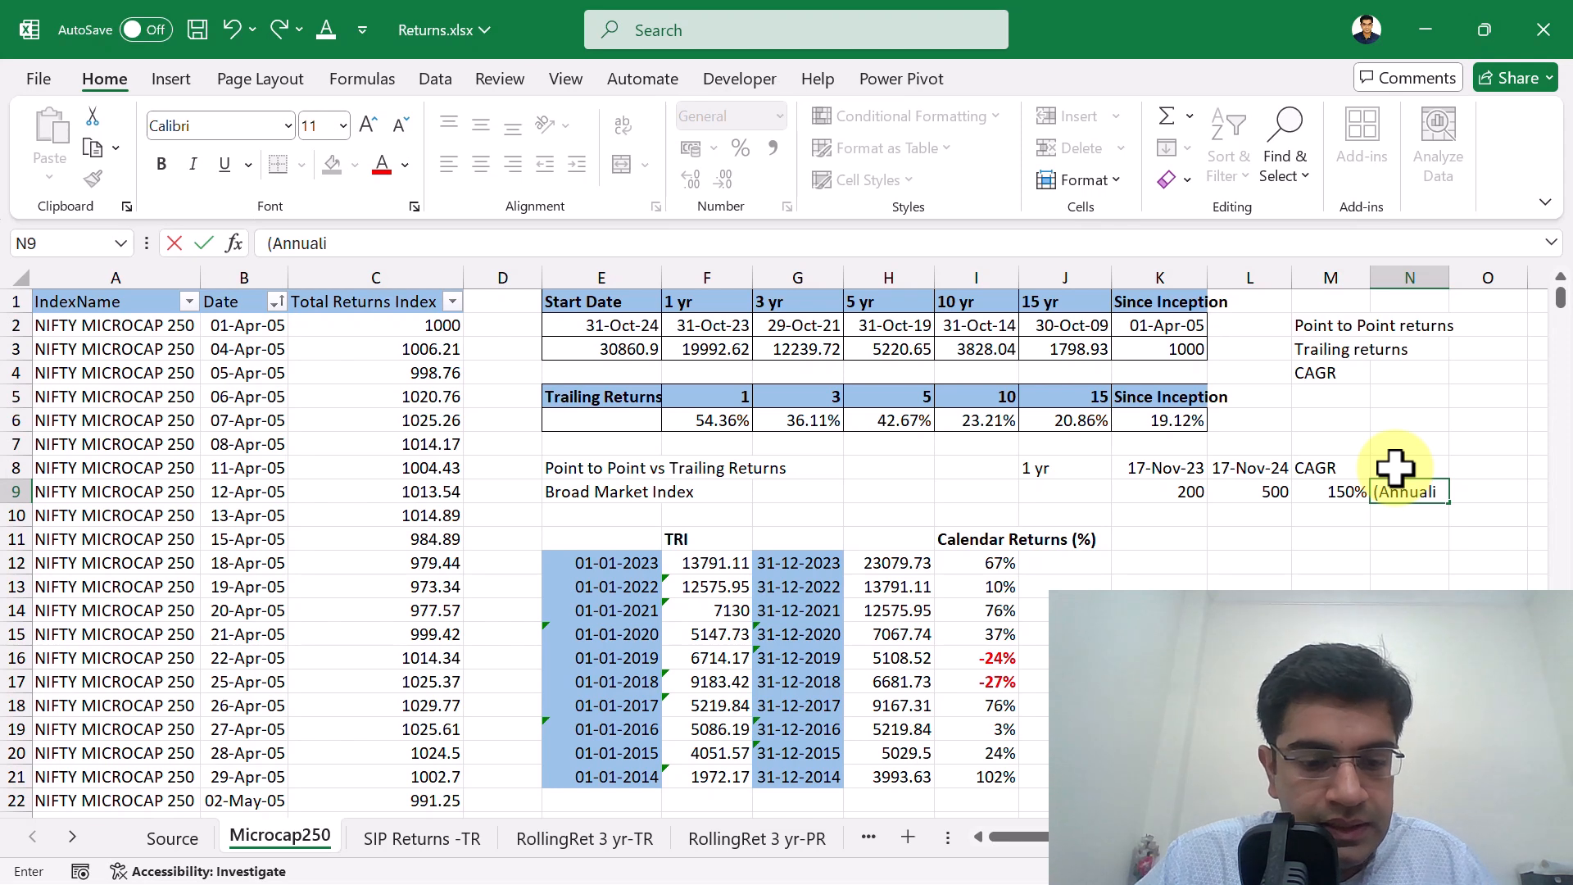
type("zed Return")
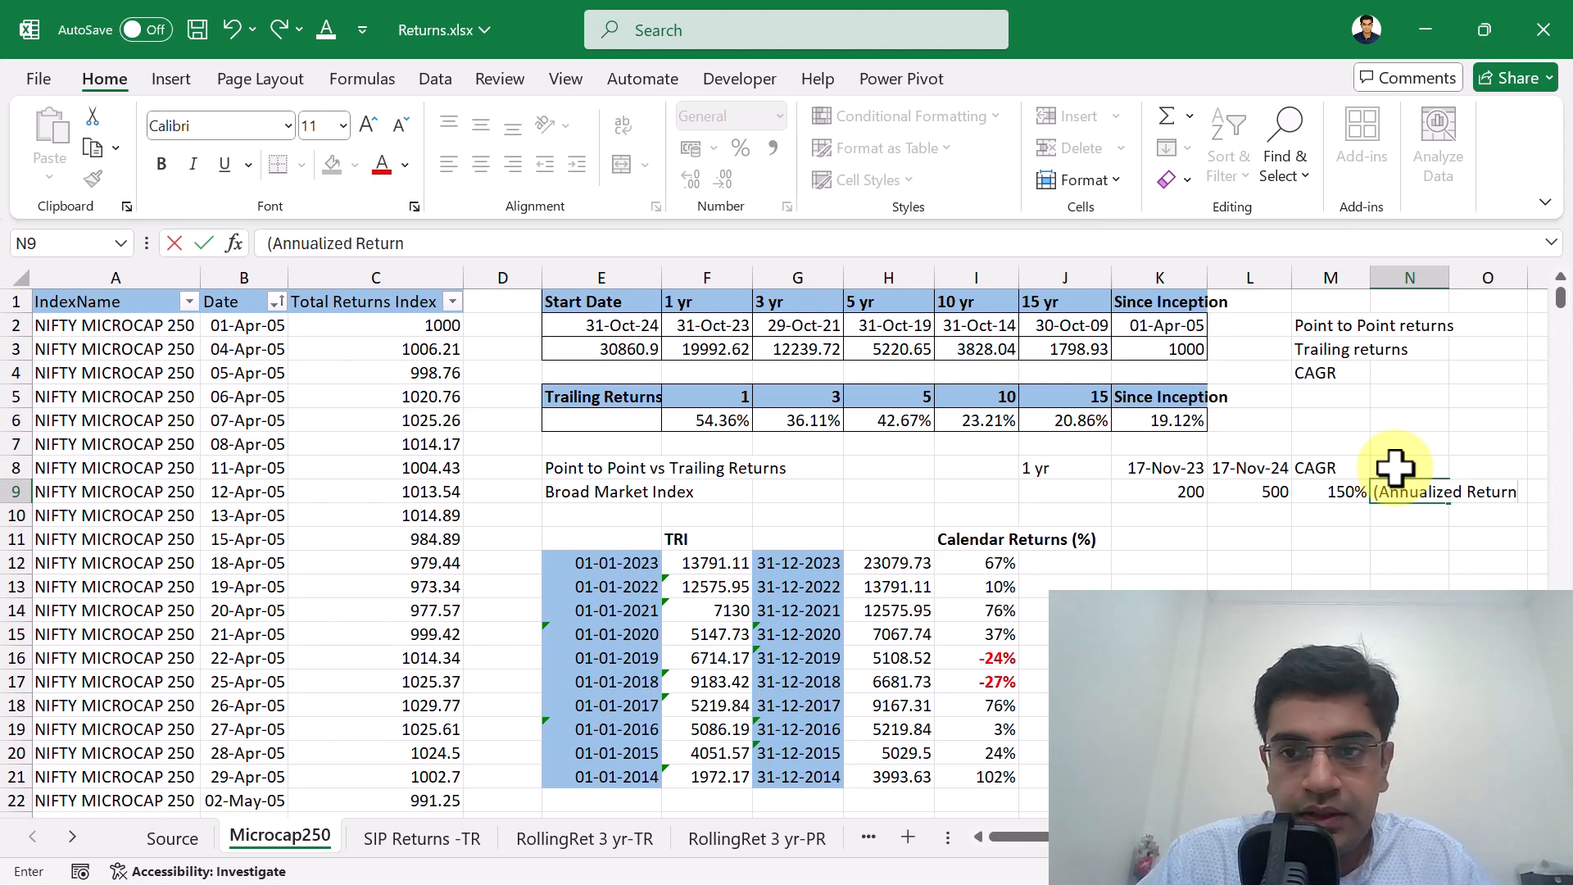
type(")")
key("Return")
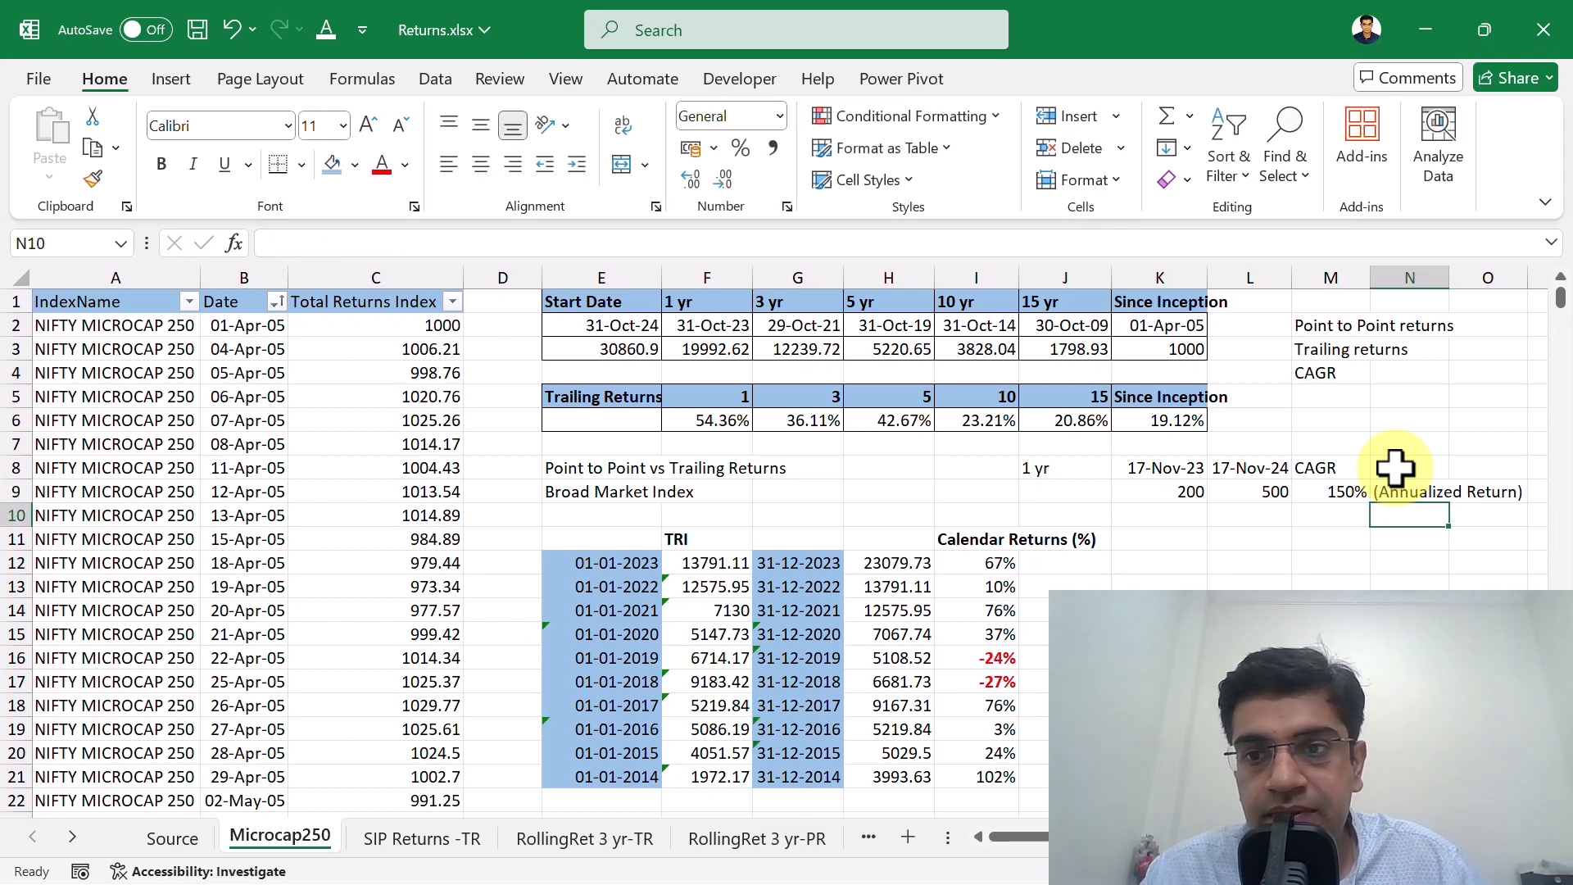
Change the start date in K8 to 17-11-2022 so the example spans two years.
key("Left")
key("Left")
key("Left")
key("Up")
key("Up")
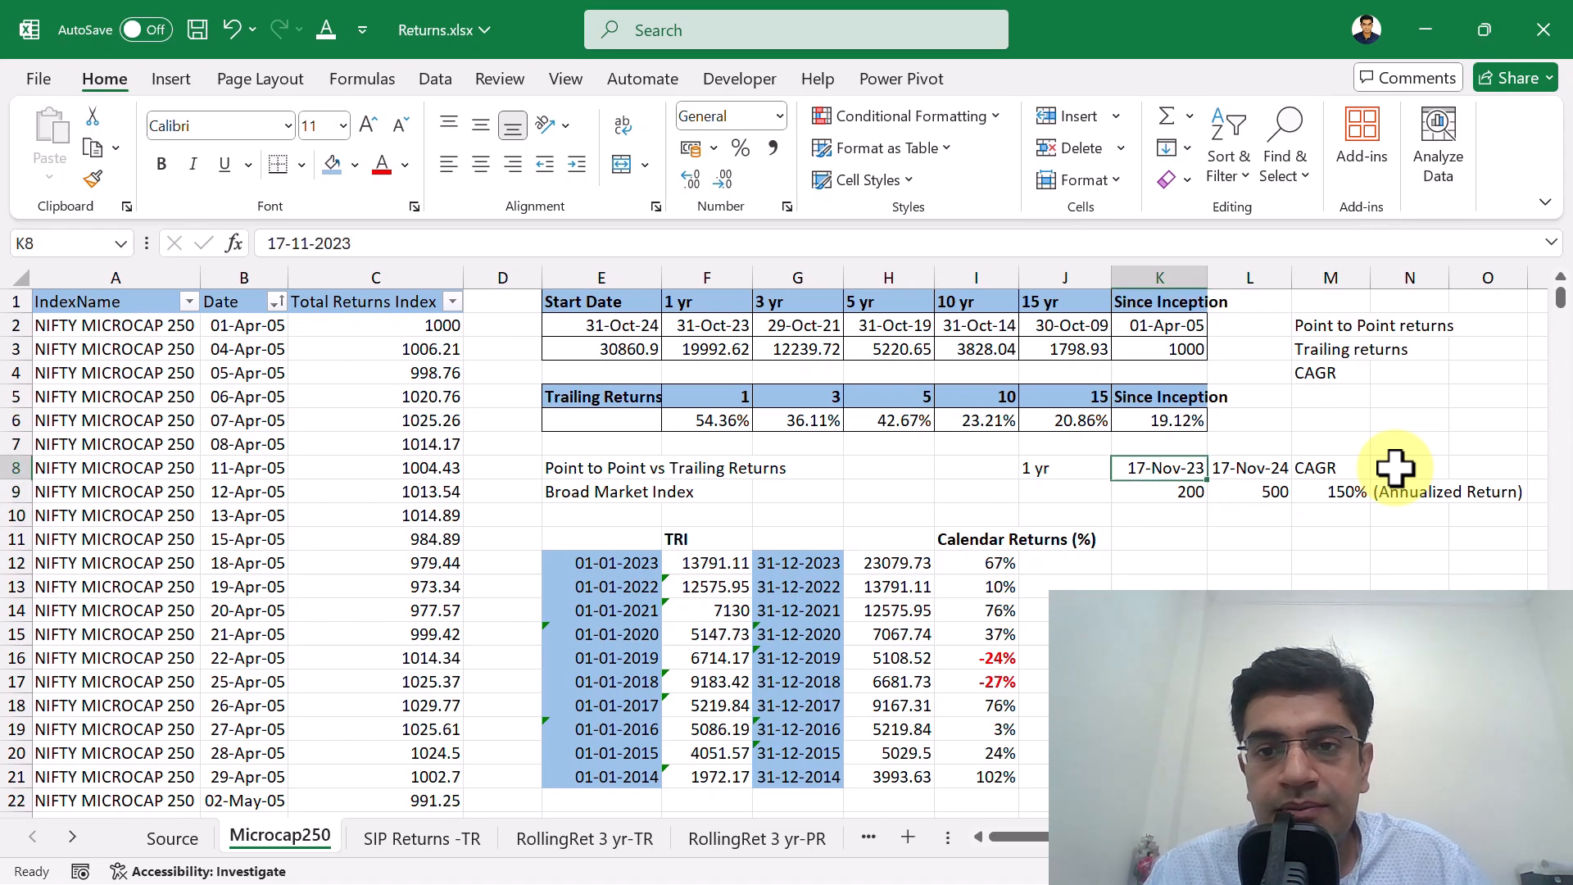
key("Down")
key("Up")
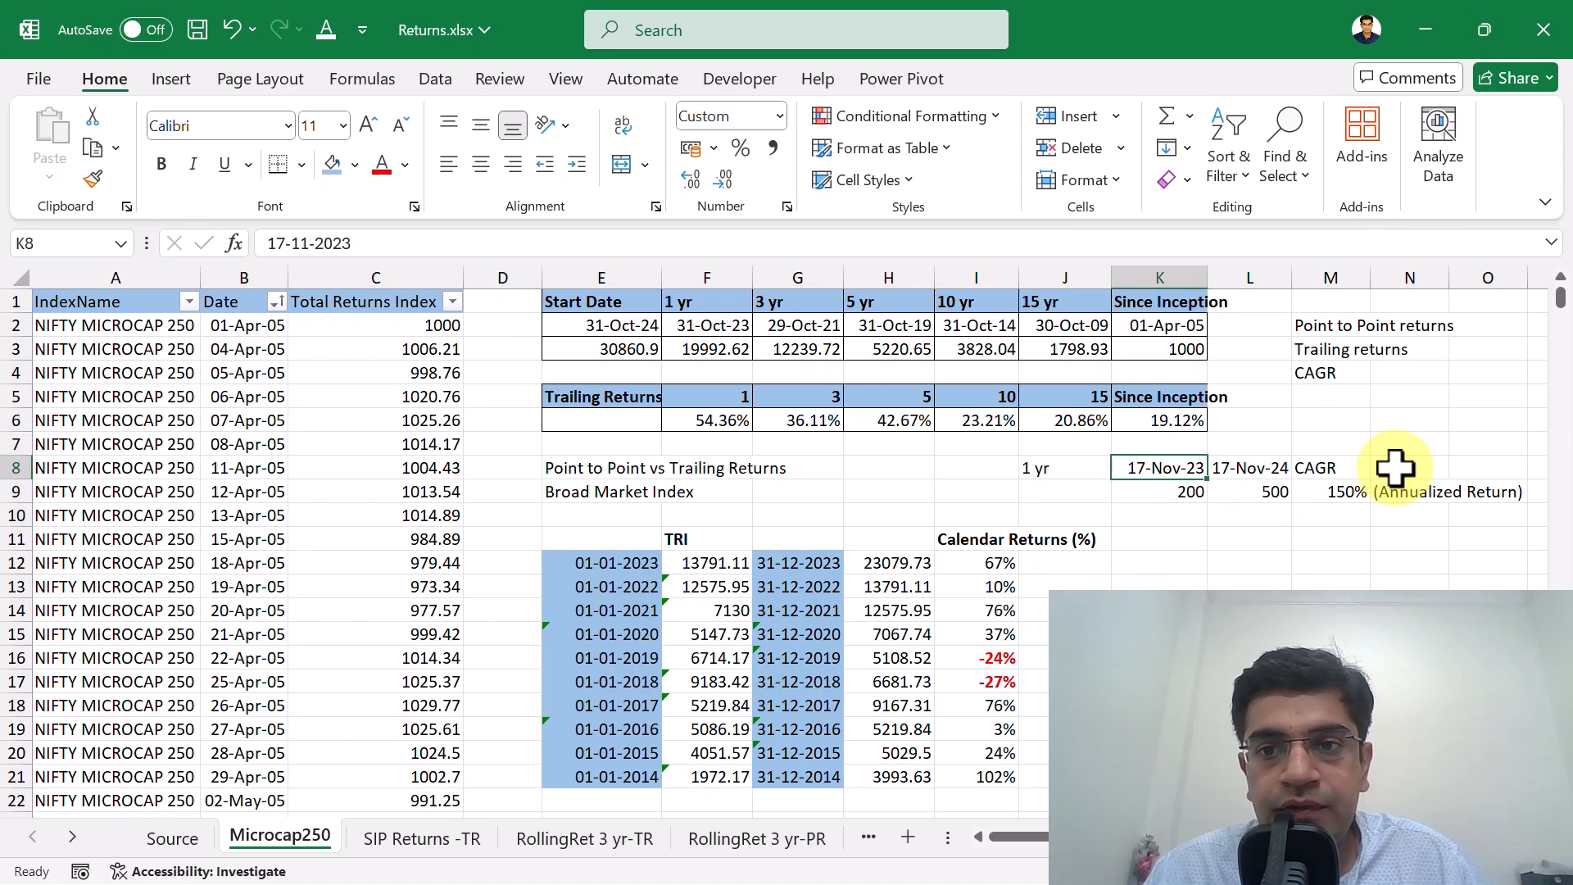
key("F2")
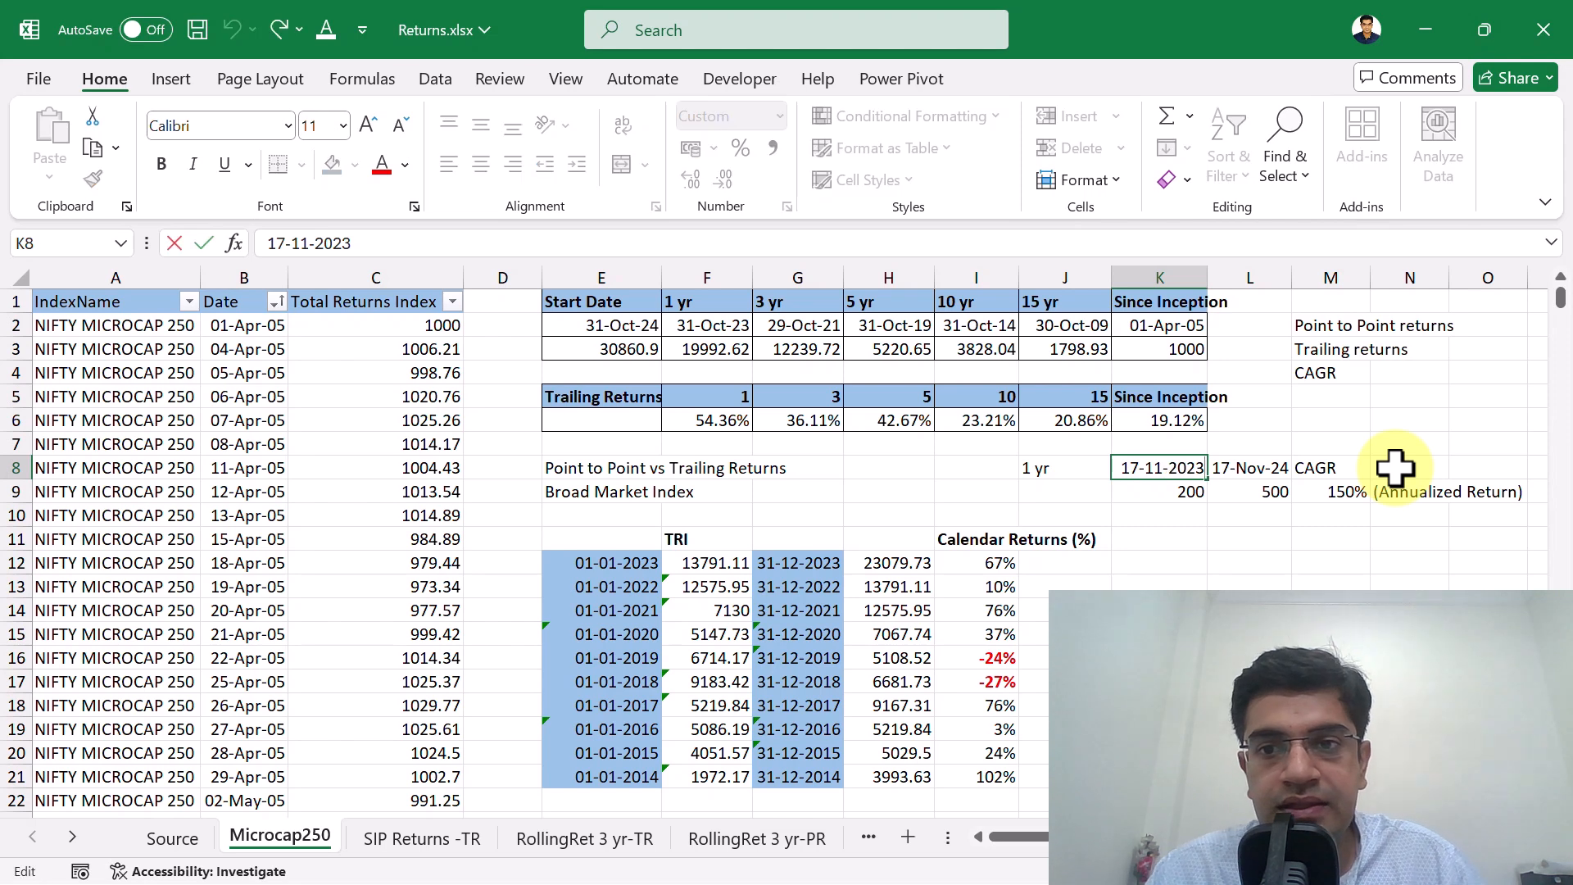
key("BackSpace")
type("2")
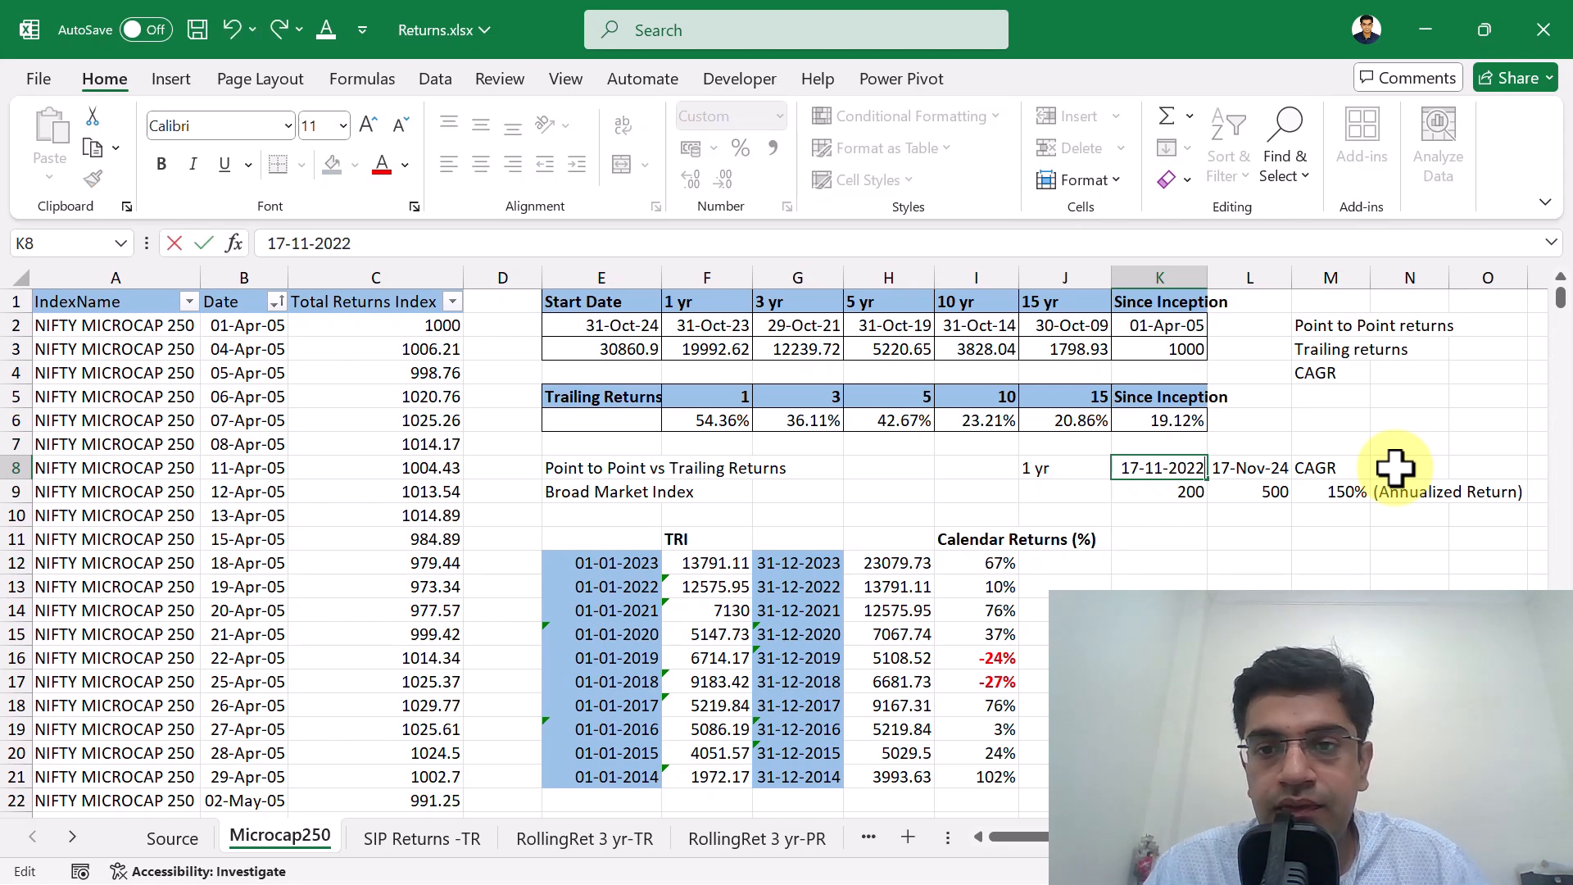
key("Return")
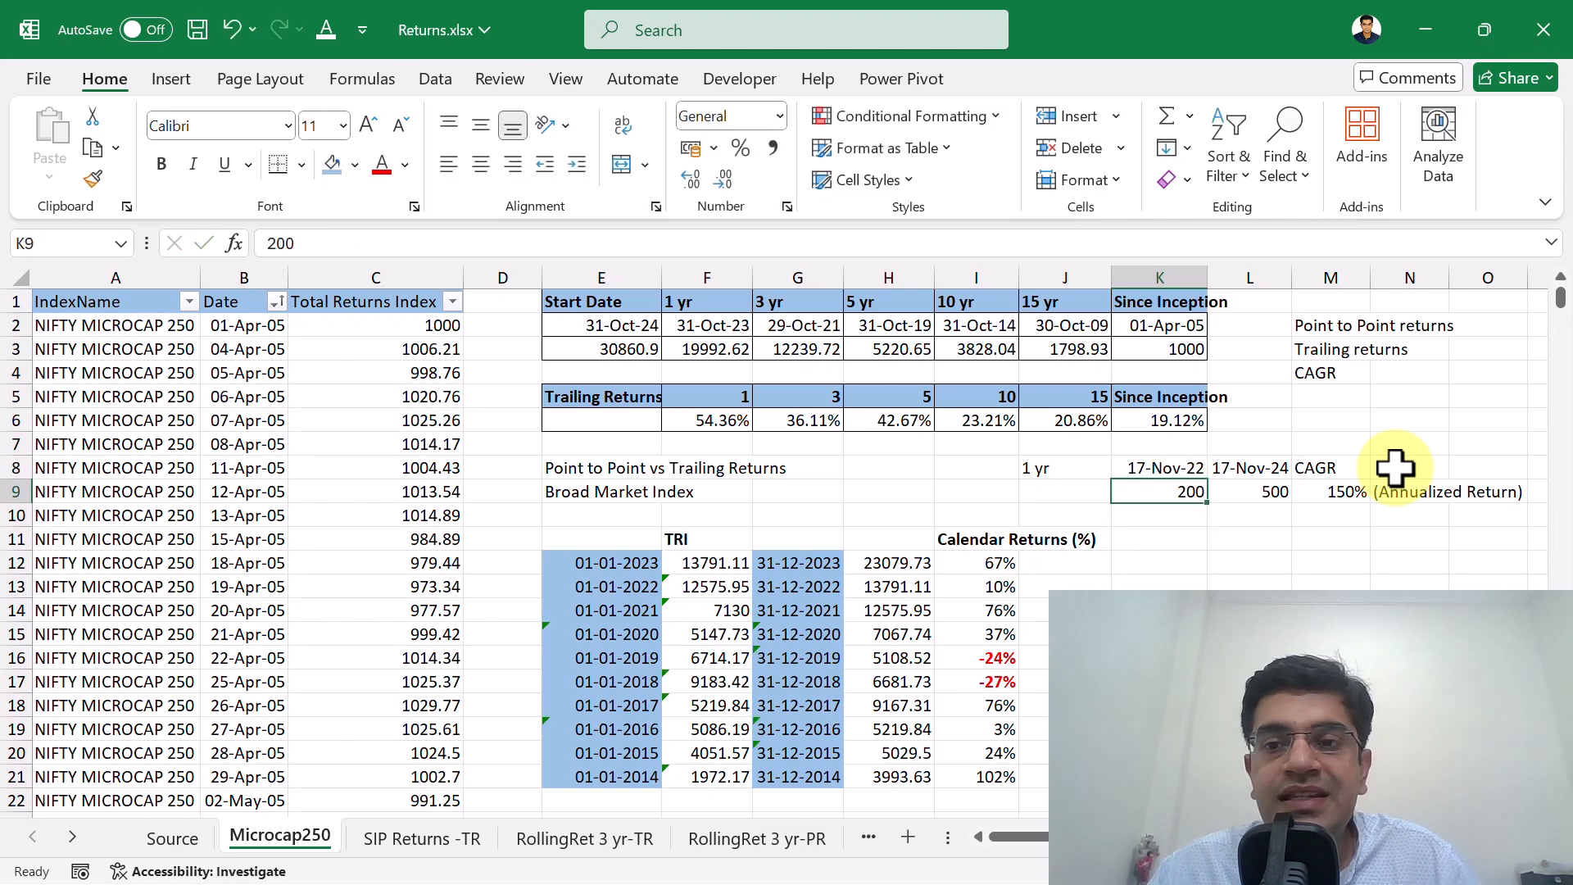
Change the exponent in the M9 CAGR formula to (1/2) for the two-year period.
key("Right")
key("Right")
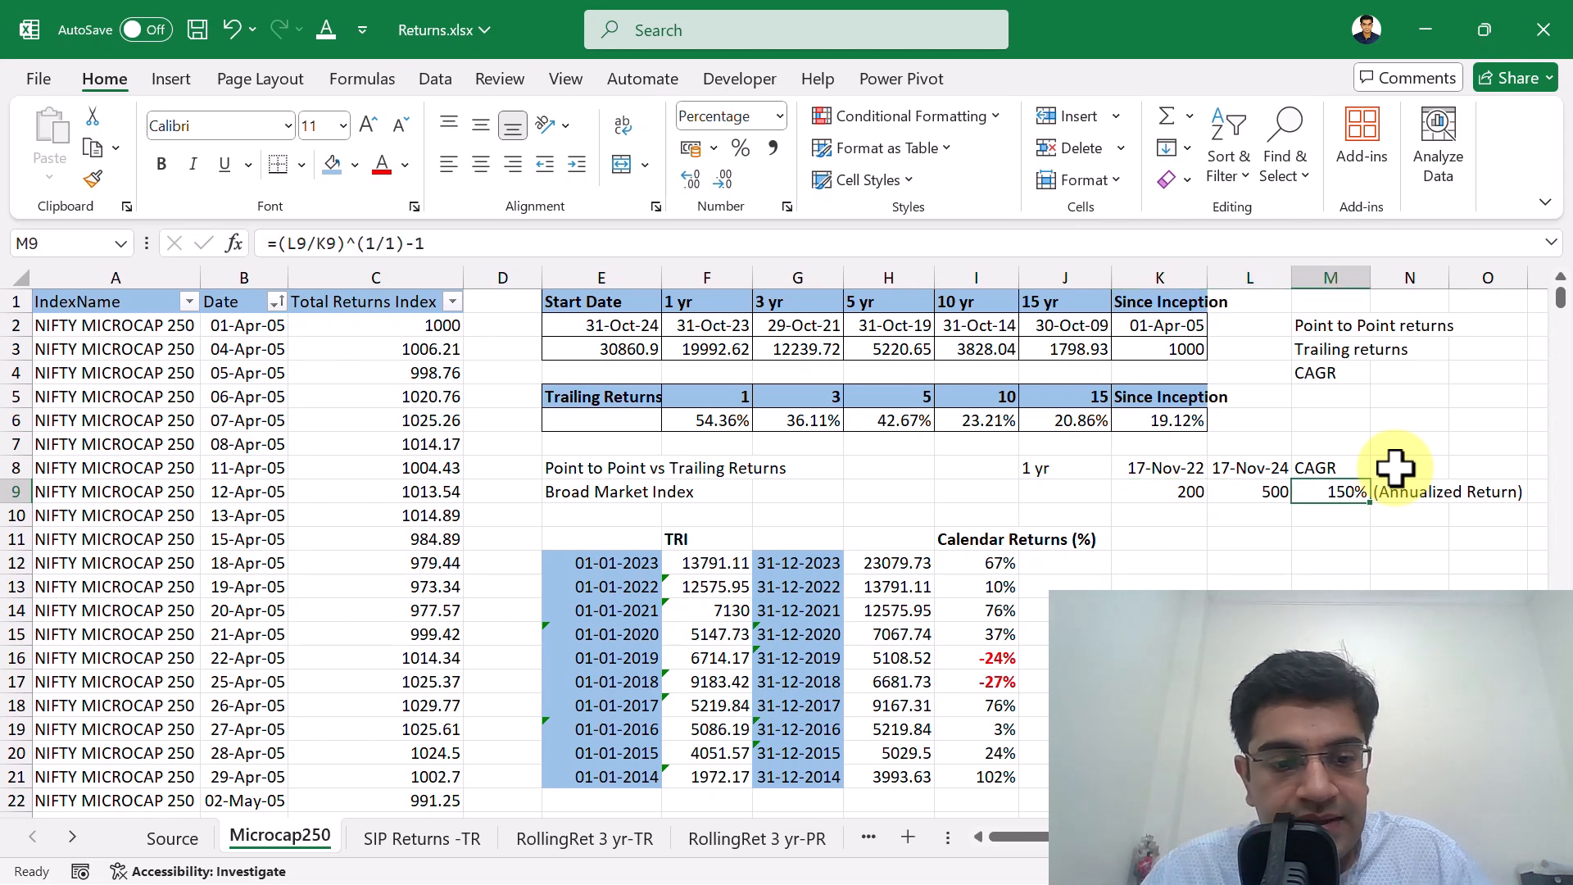
key("F2")
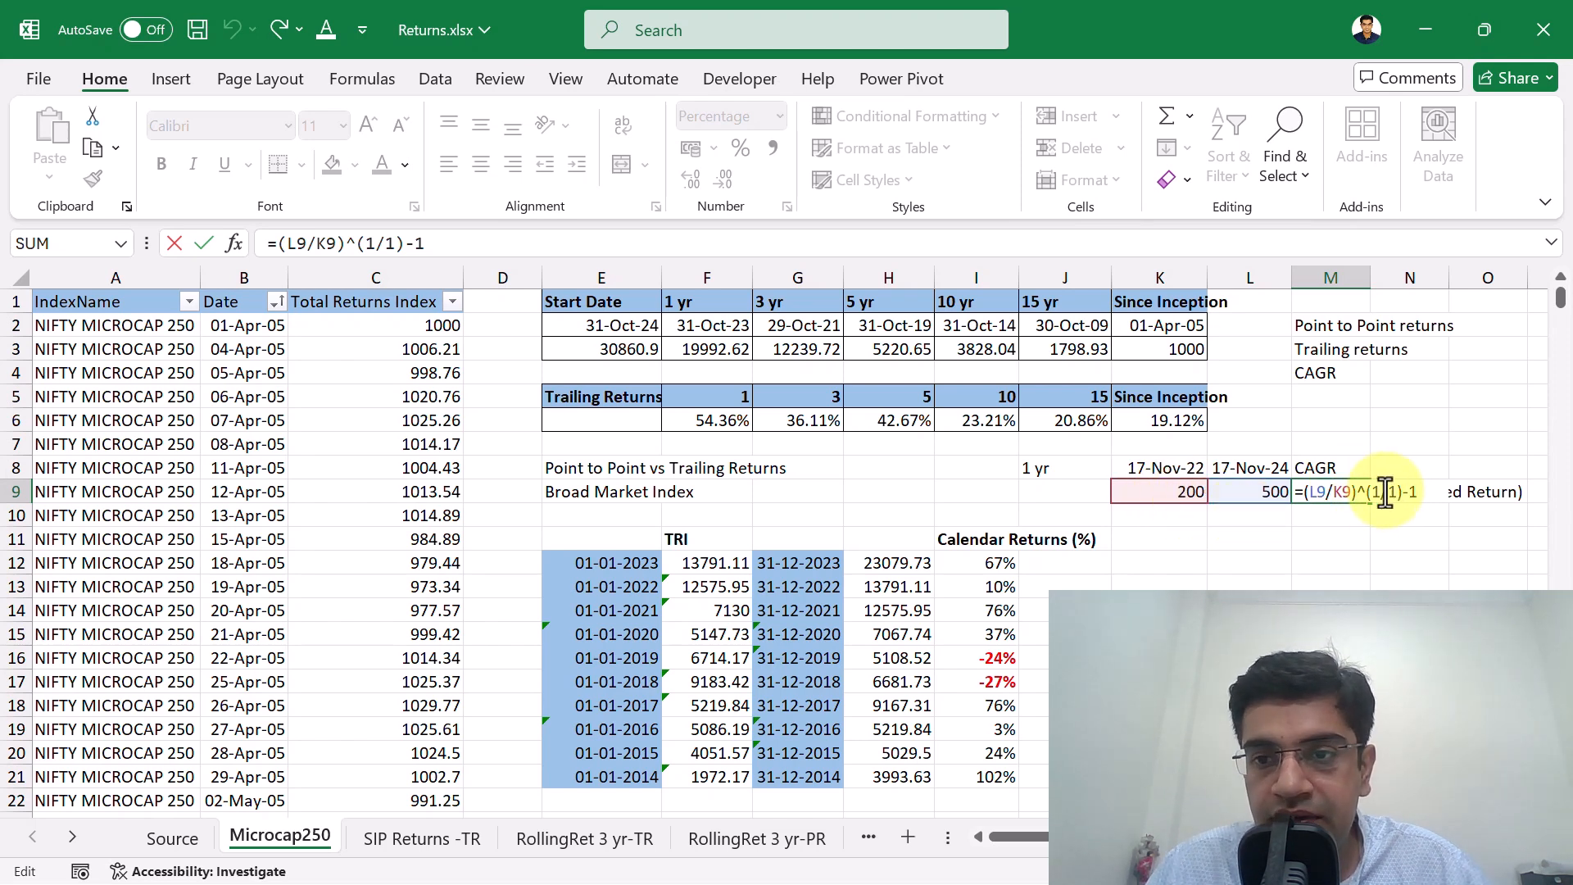
key("BackSpace")
type("2")
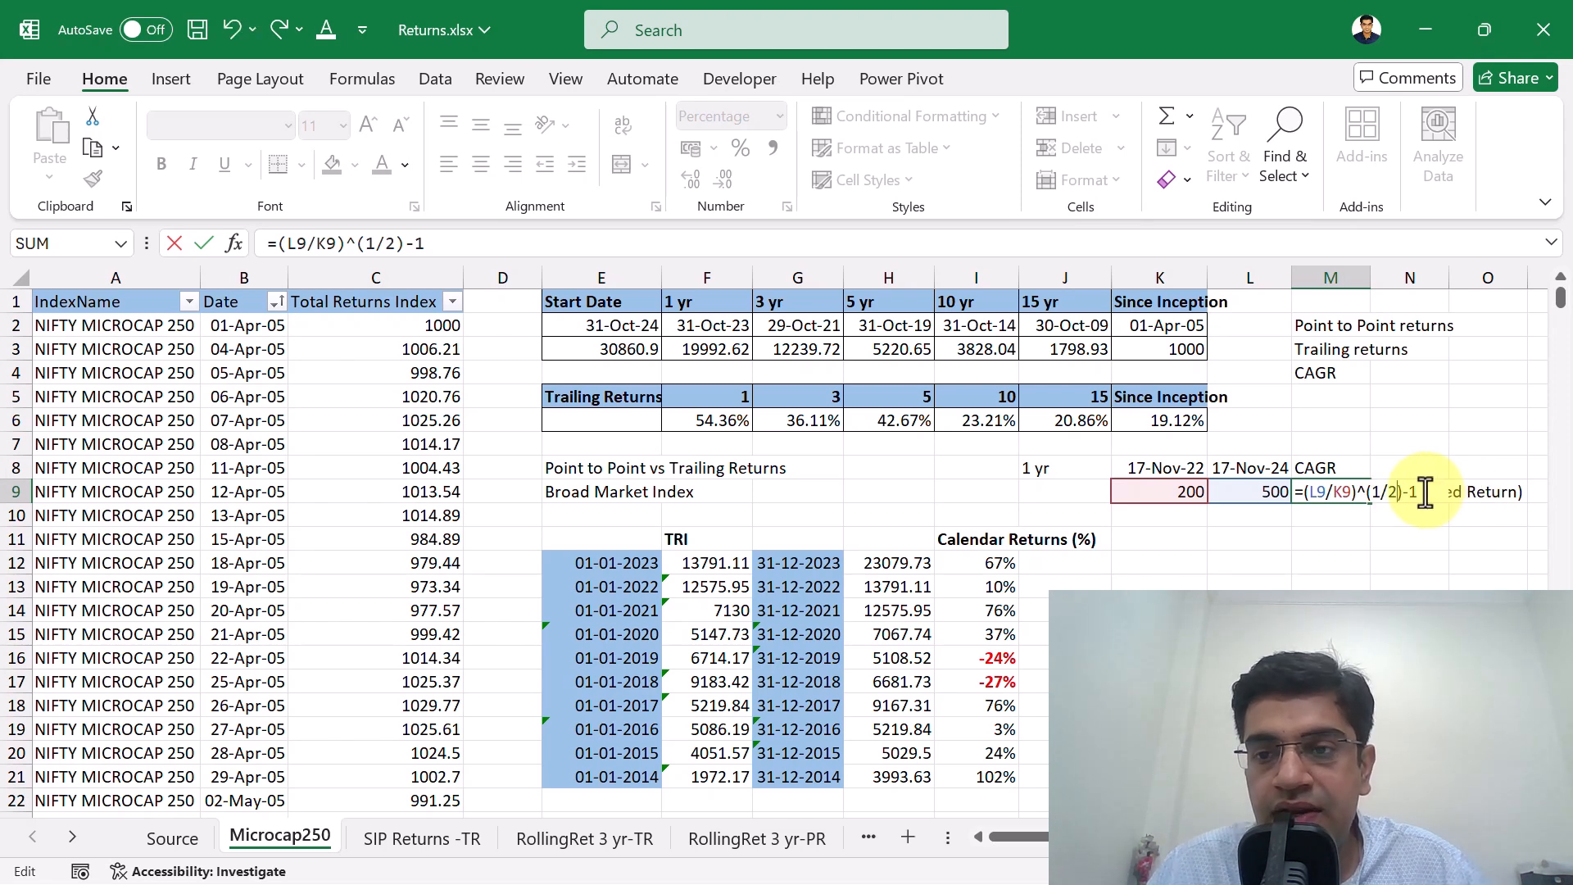
key("Return")
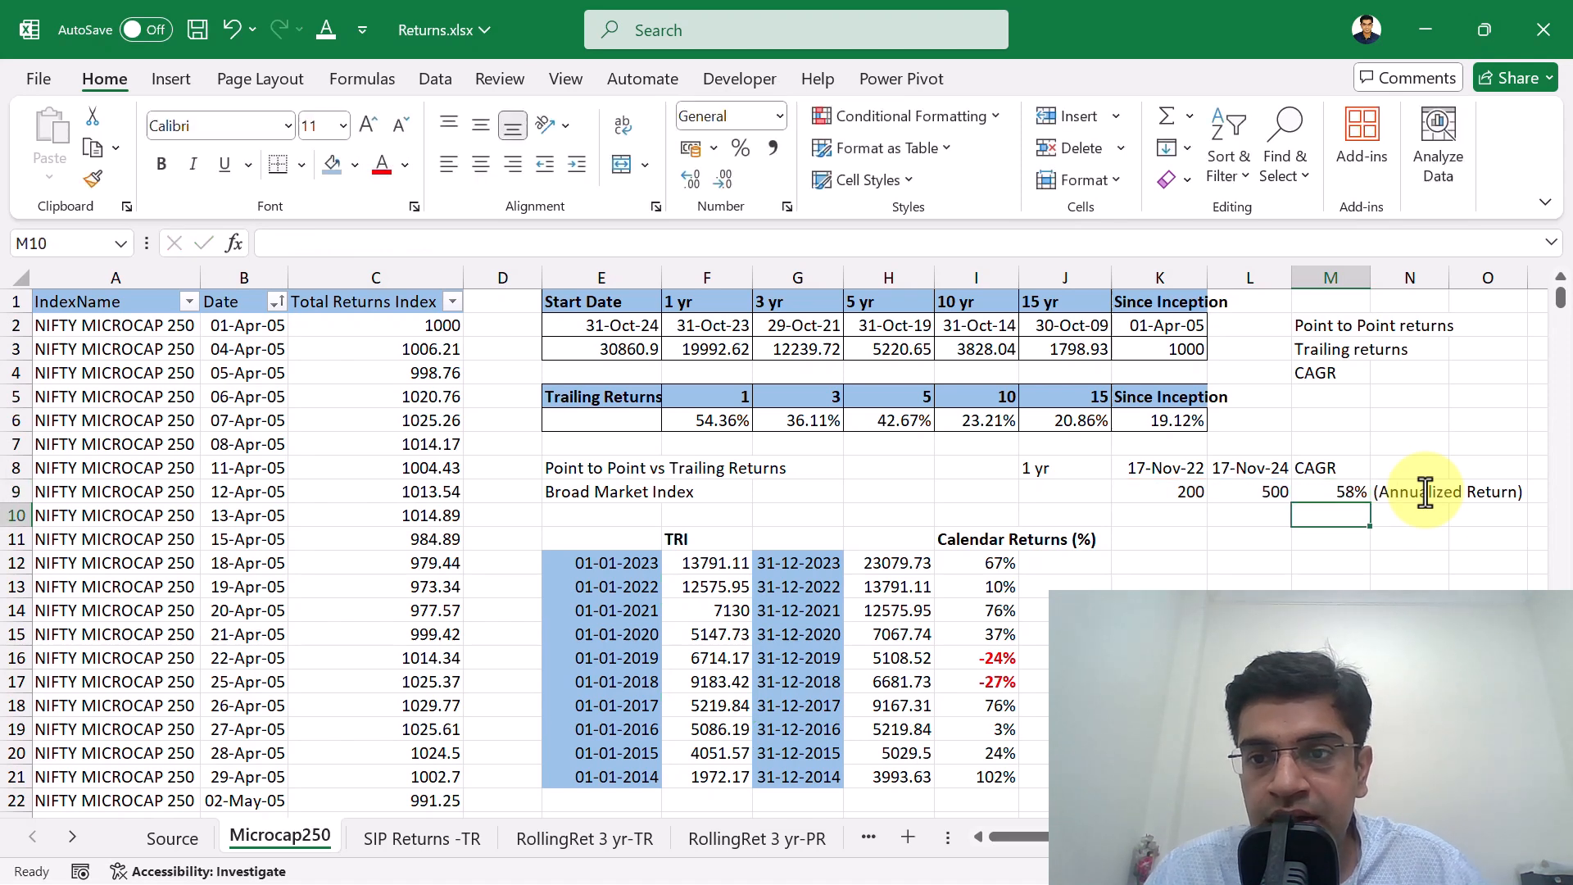
Delete the (Annualized Return) note from N9.
key("Up")
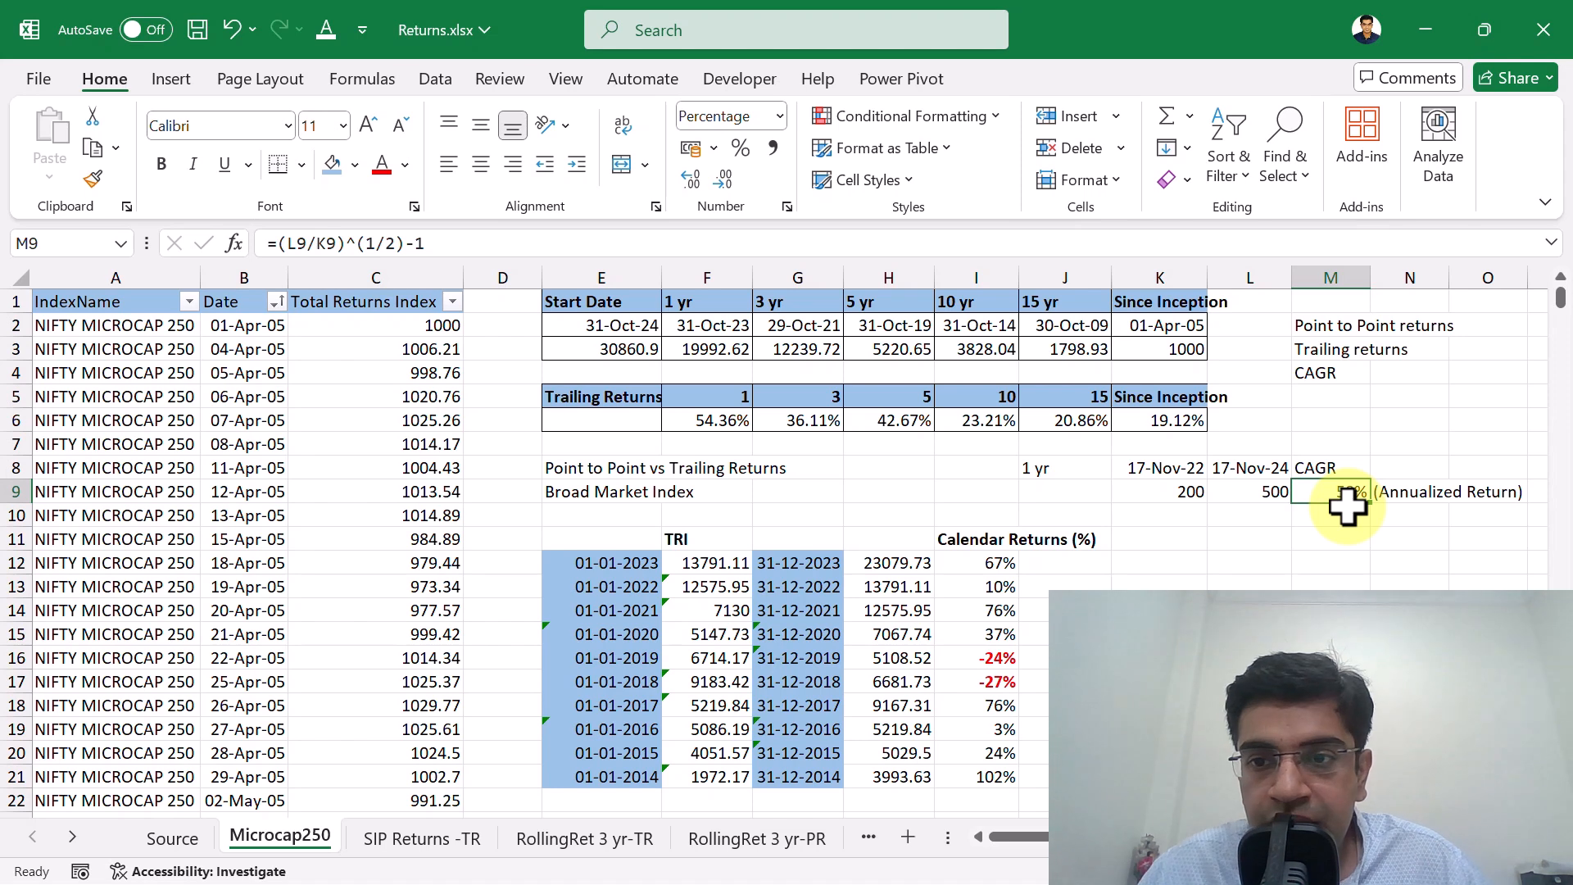
key("Right")
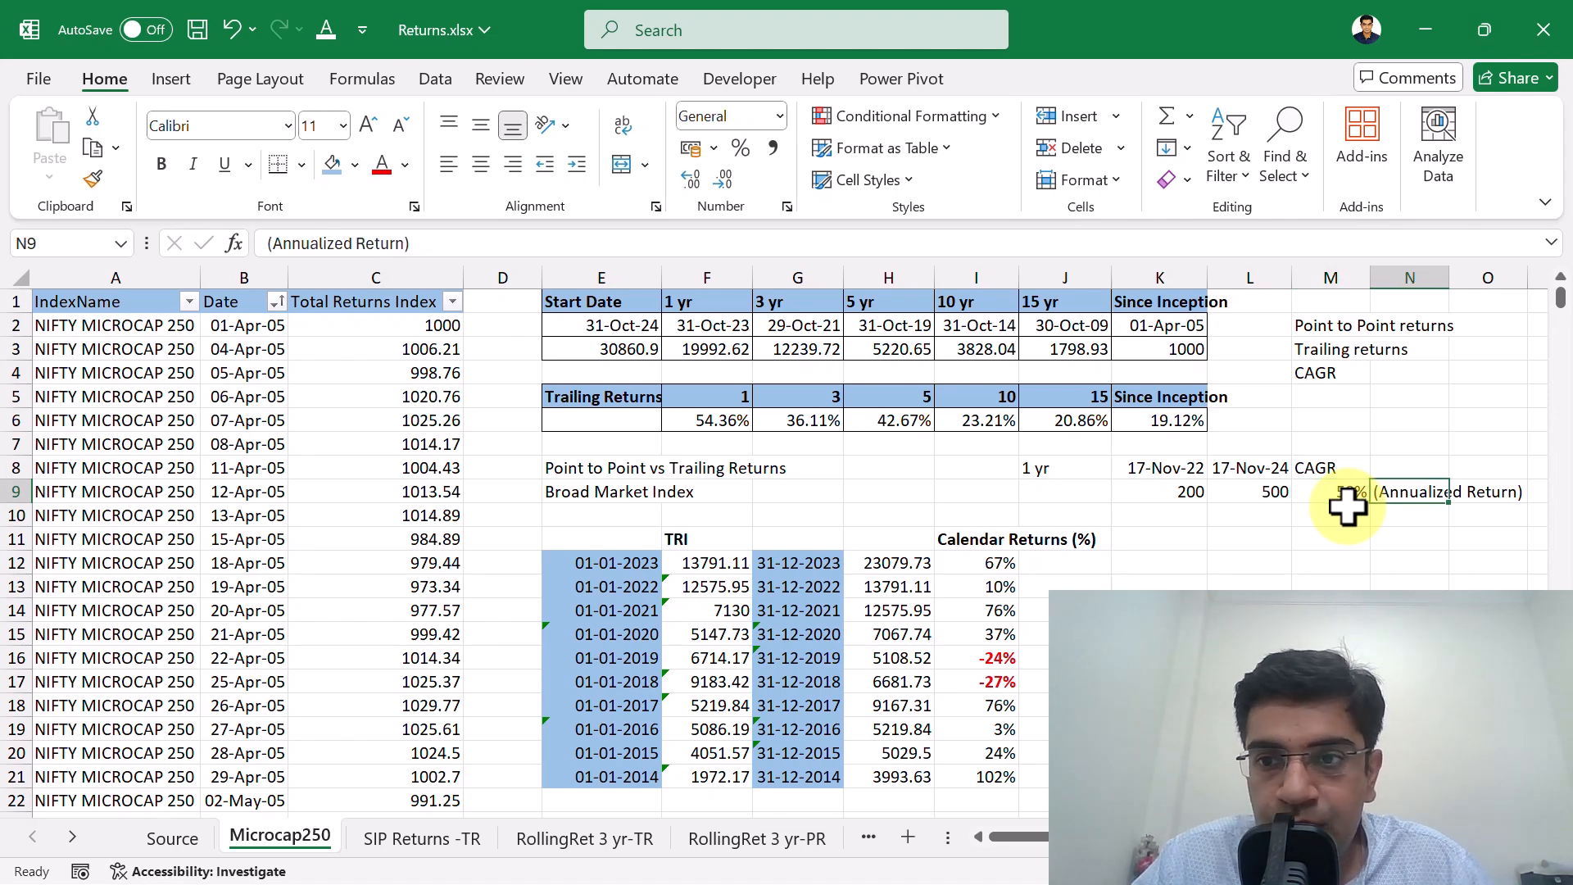
key("Delete")
Examine the CAGR heading in M8 and the two-year result below it in M9.
key("Left")
key("Up")
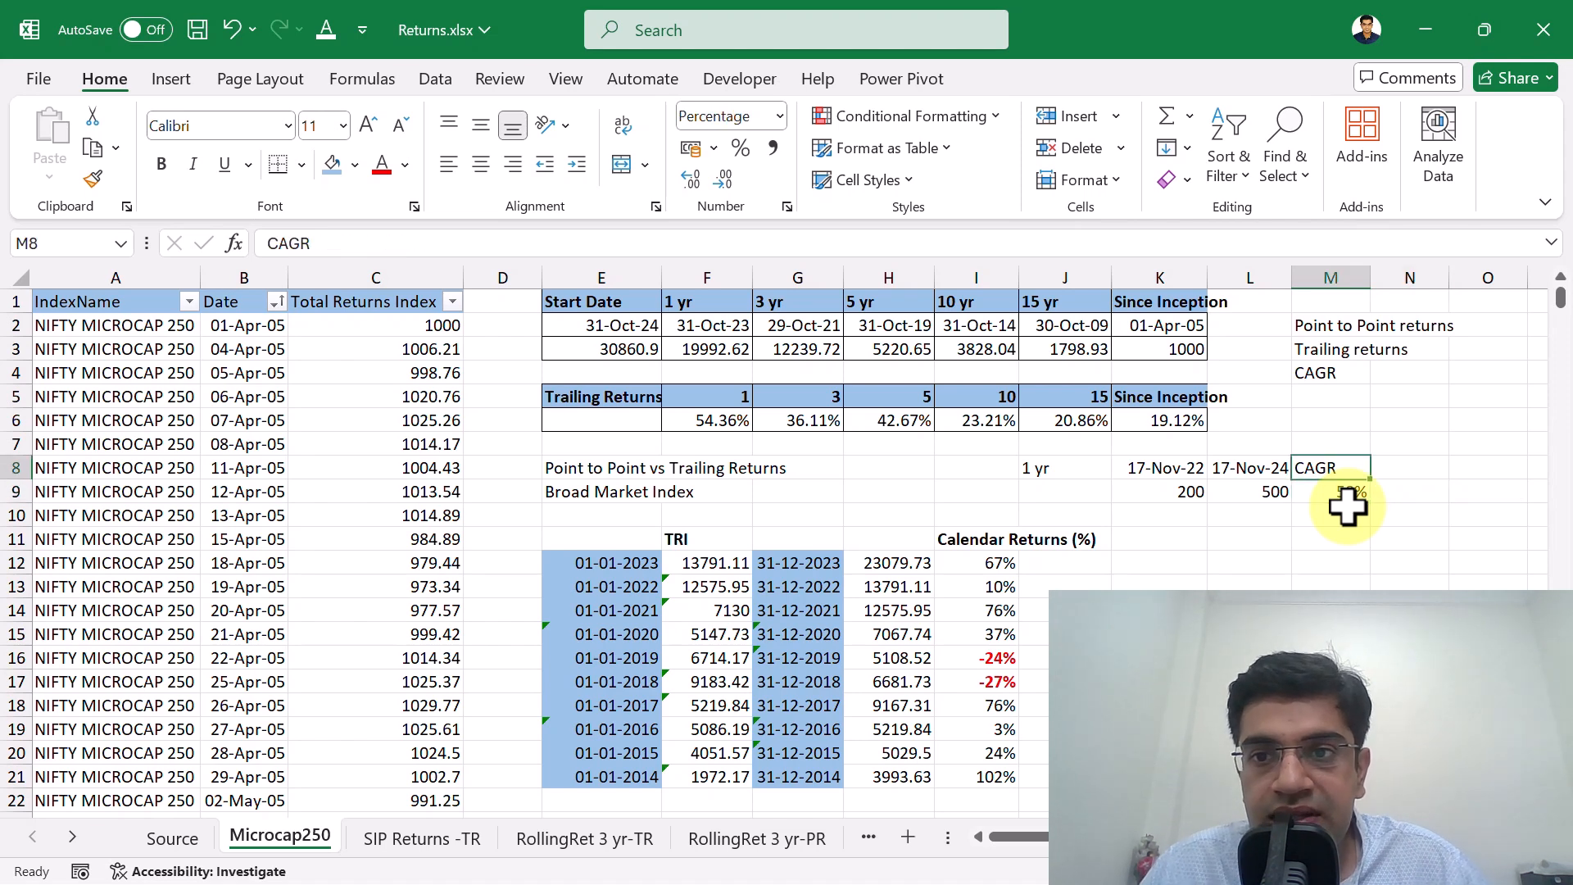
key("Down")
key("Down")
key("Up")
key("Up")
key("Down")
key("Down")
key("Up")
key("Up")
key("Down")
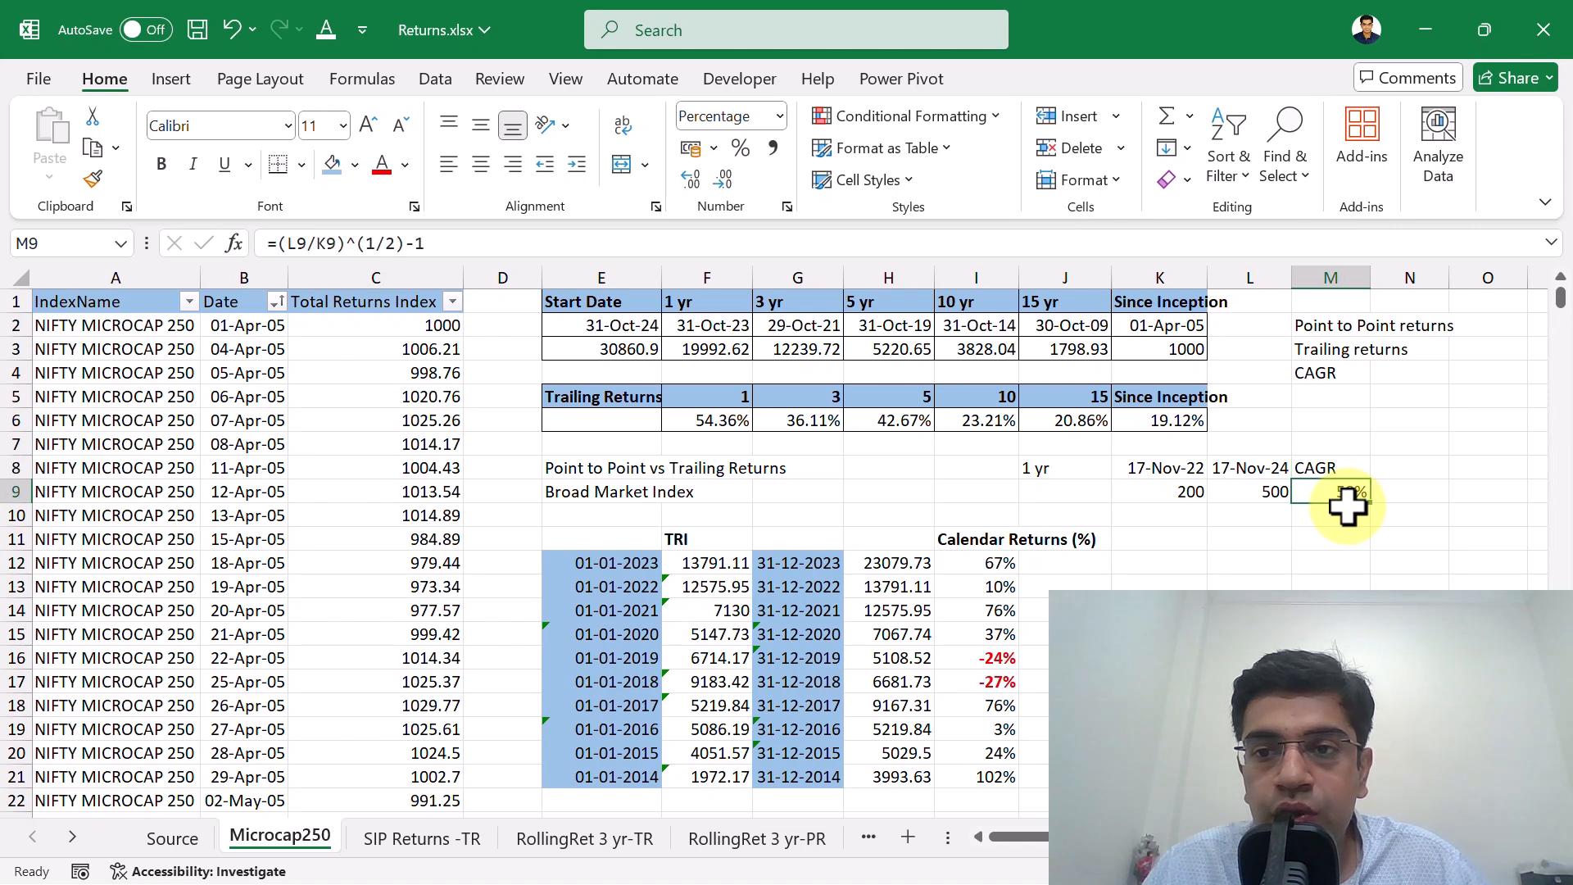
Label the CAGR result with the note 2 yr Trailing Retrrun in N9.
key("Right")
type("2")
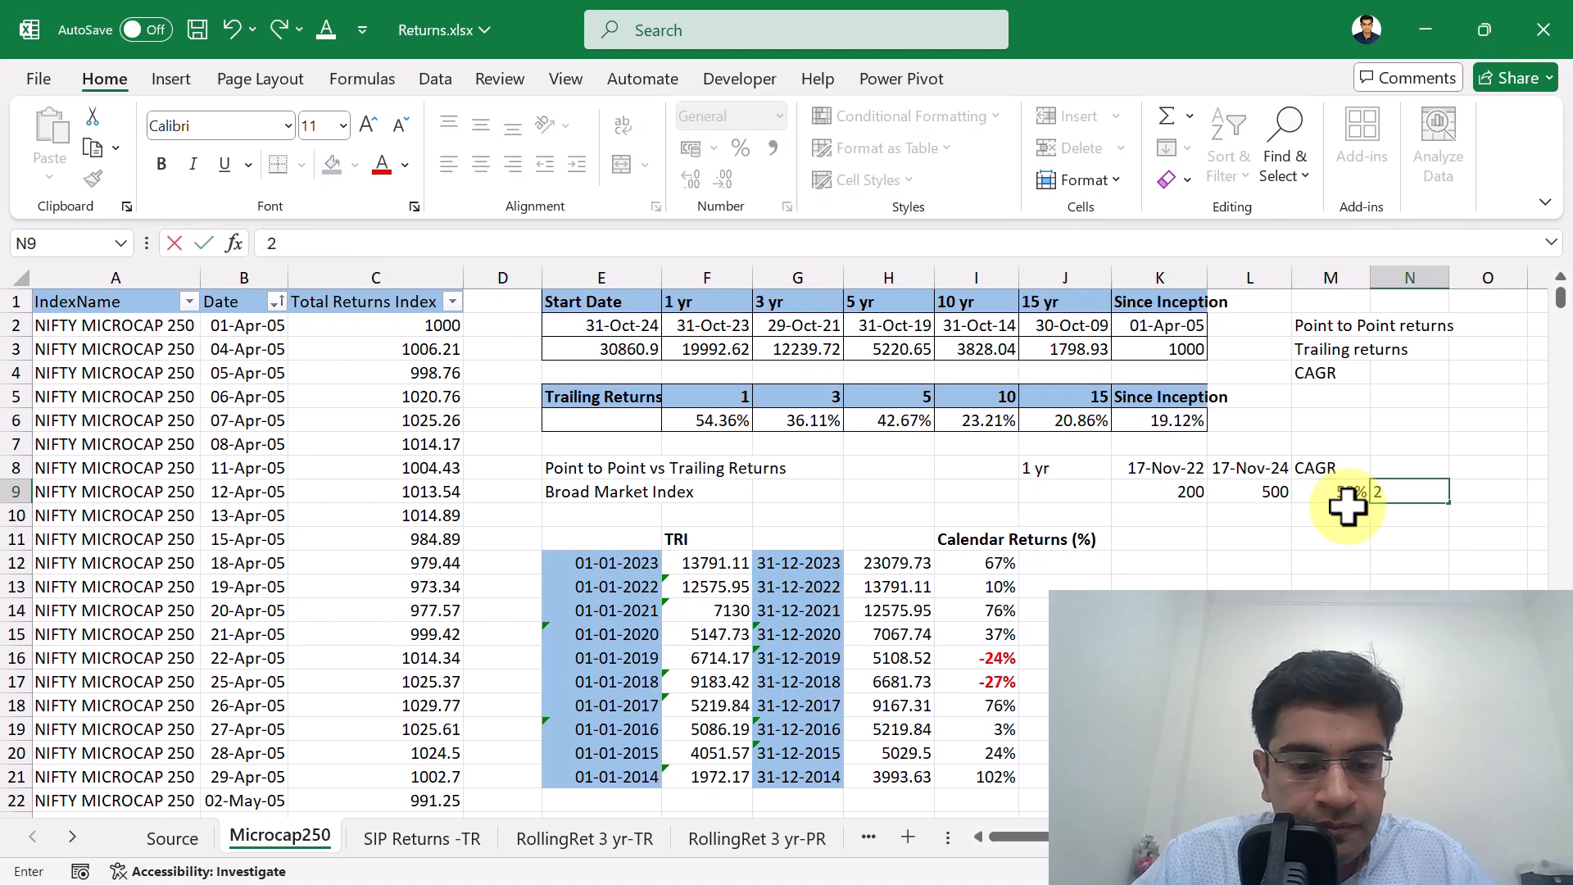
type(" yr Traili")
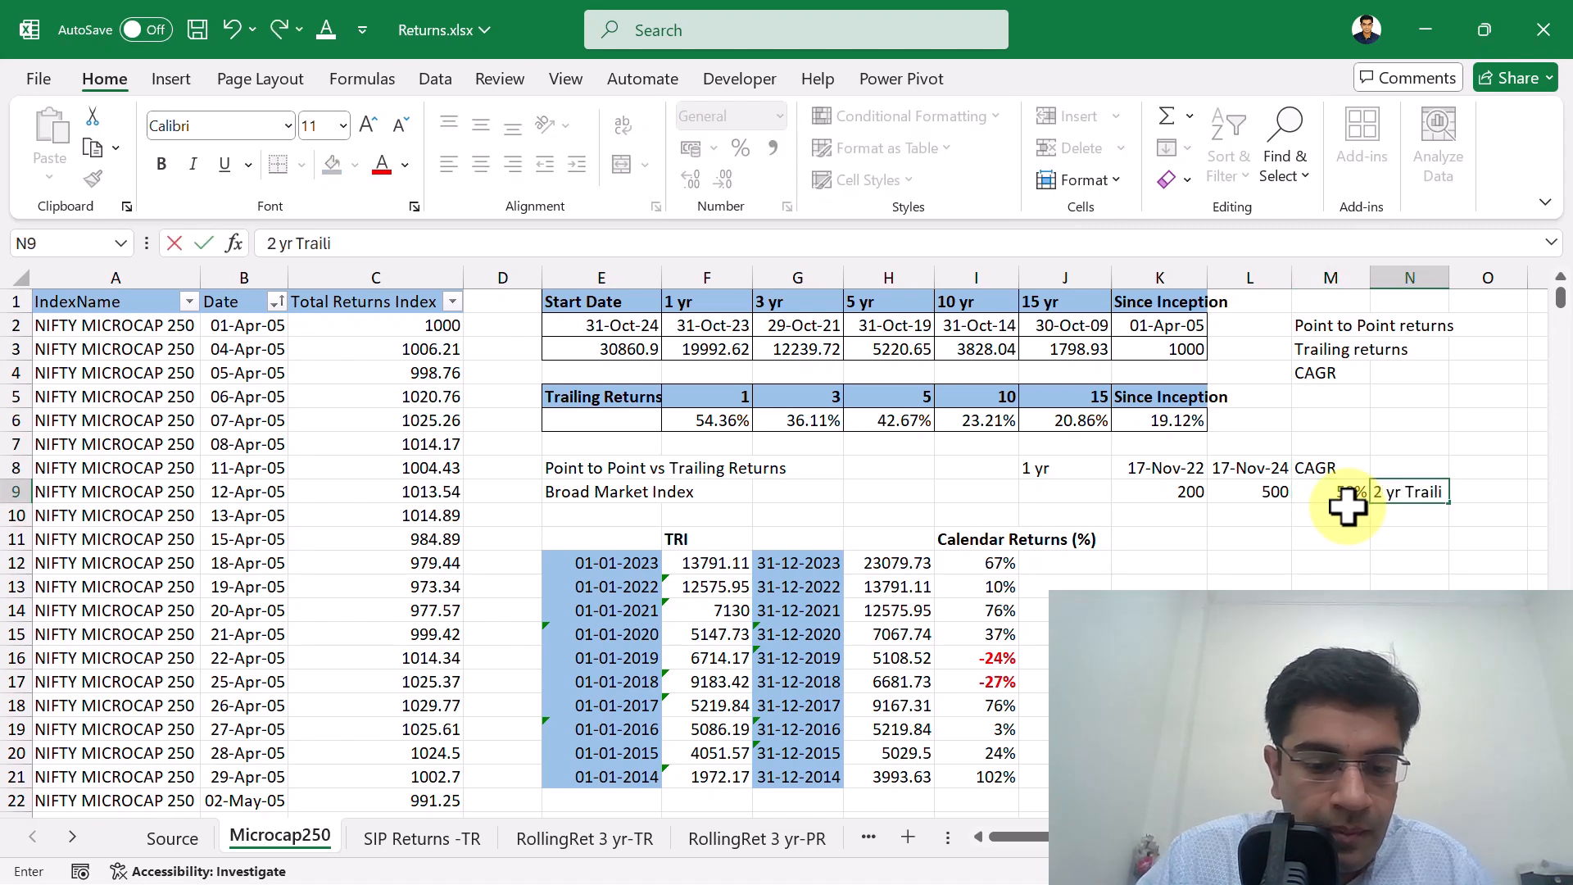
type("ng Retrrun")
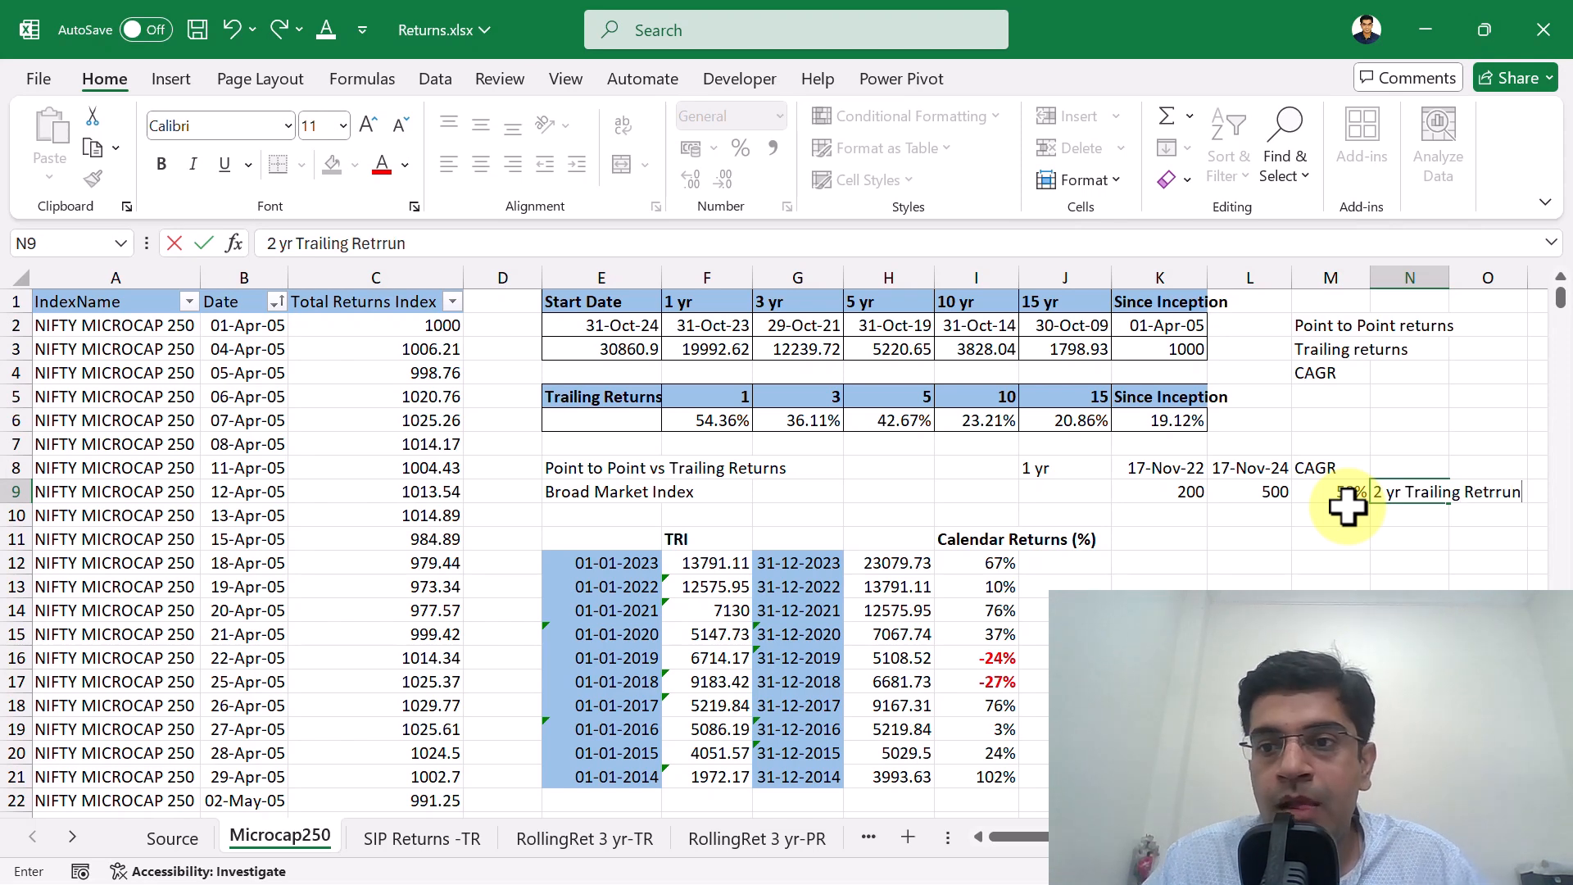
key("Return")
key("Up")
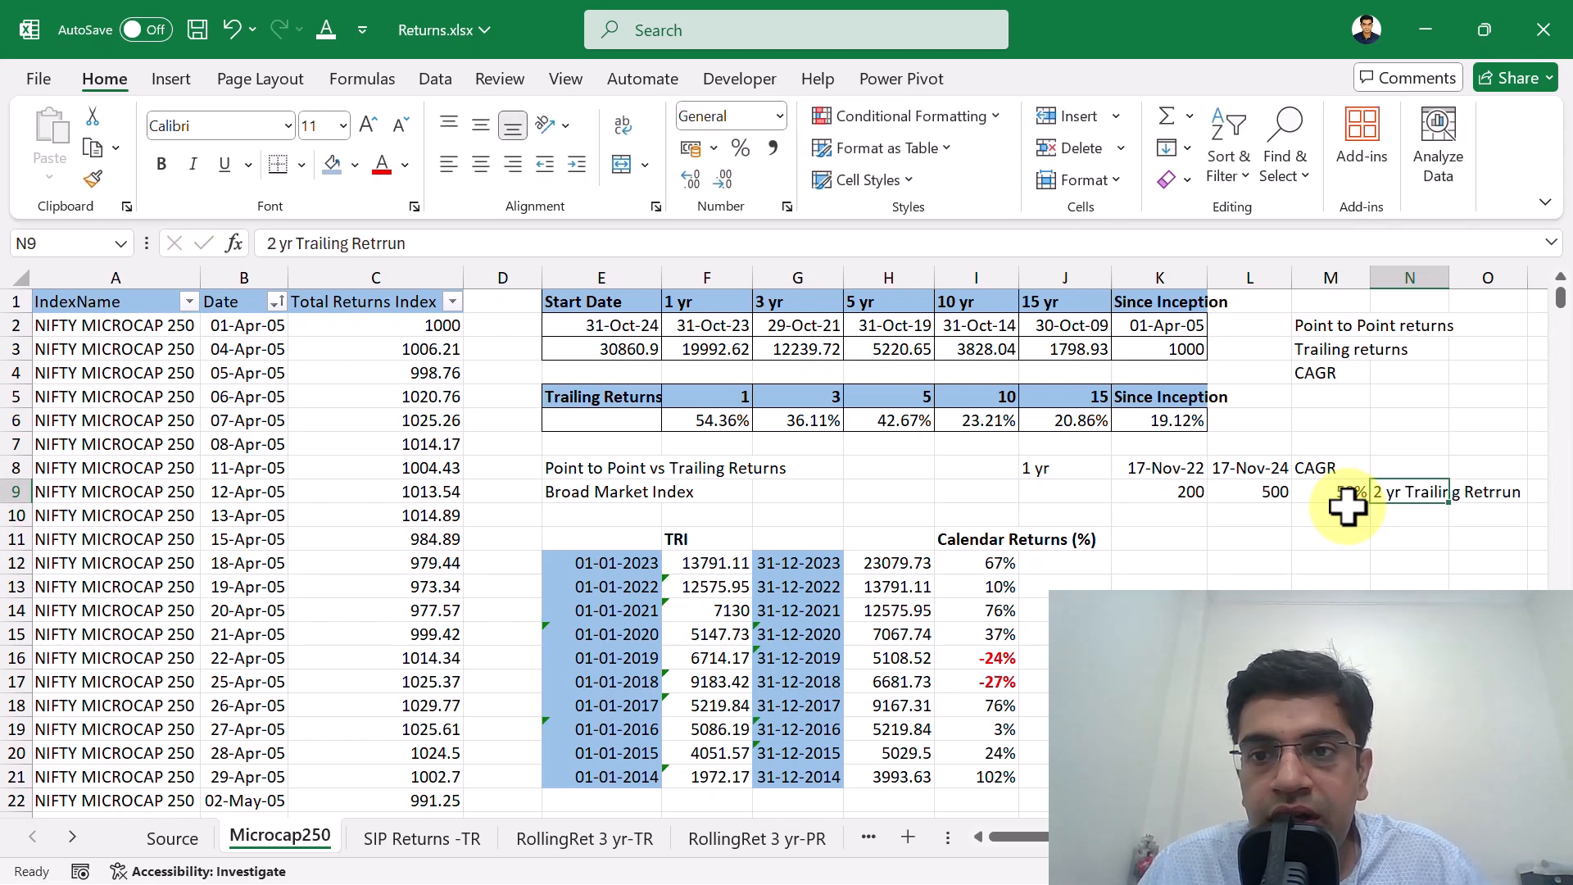
Check the start and end dates and the start value, and clear the trailing return note from N9.
key("Left")
key("Left")
key("Up")
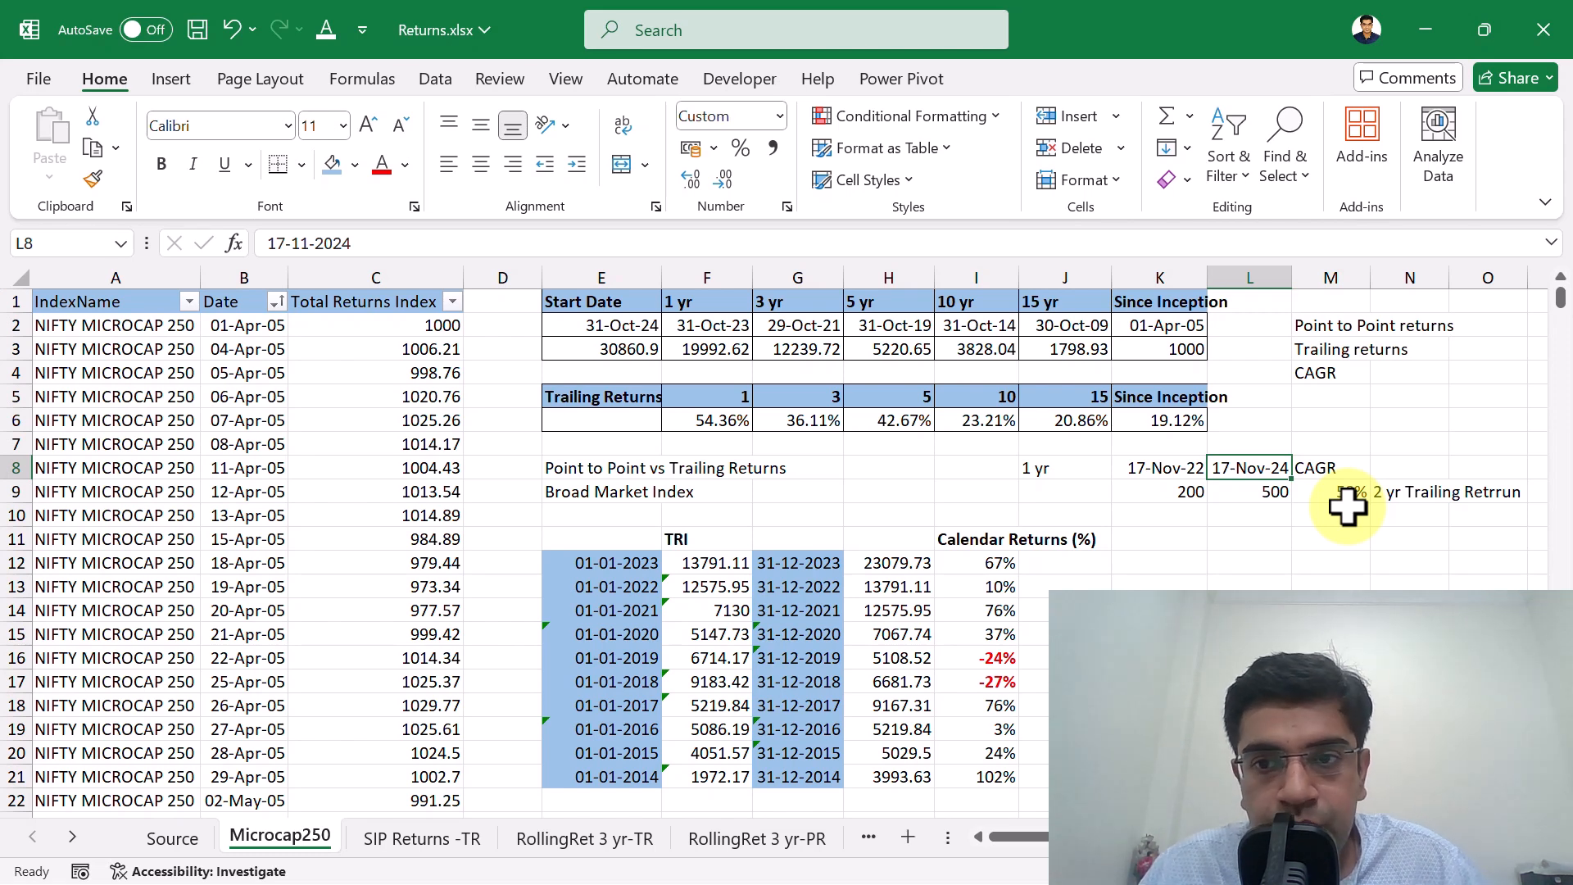
key("Left")
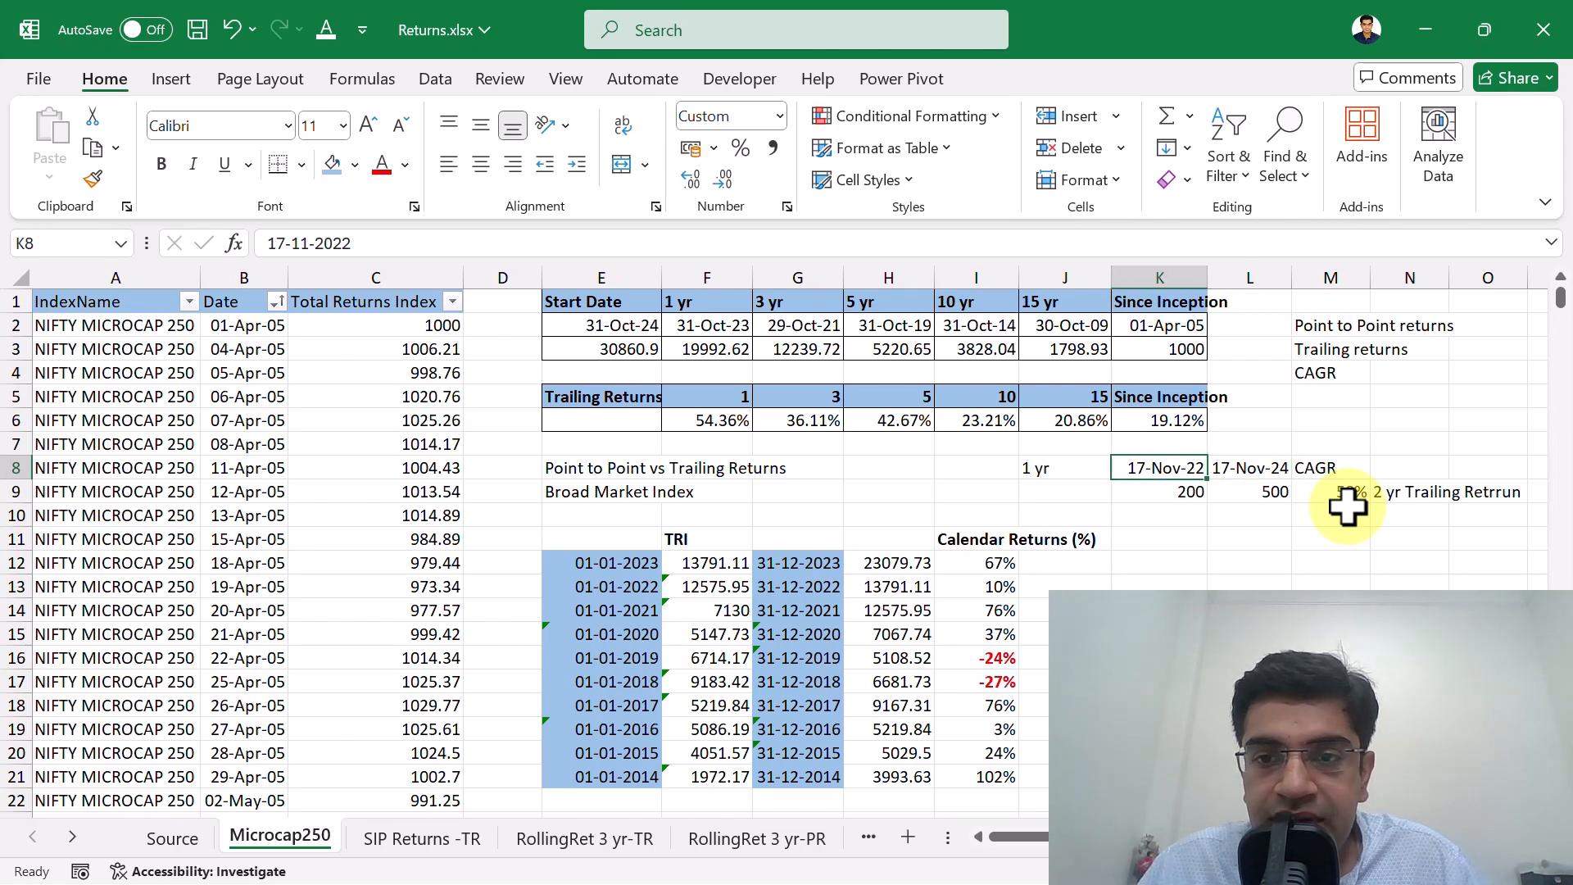
key("Down")
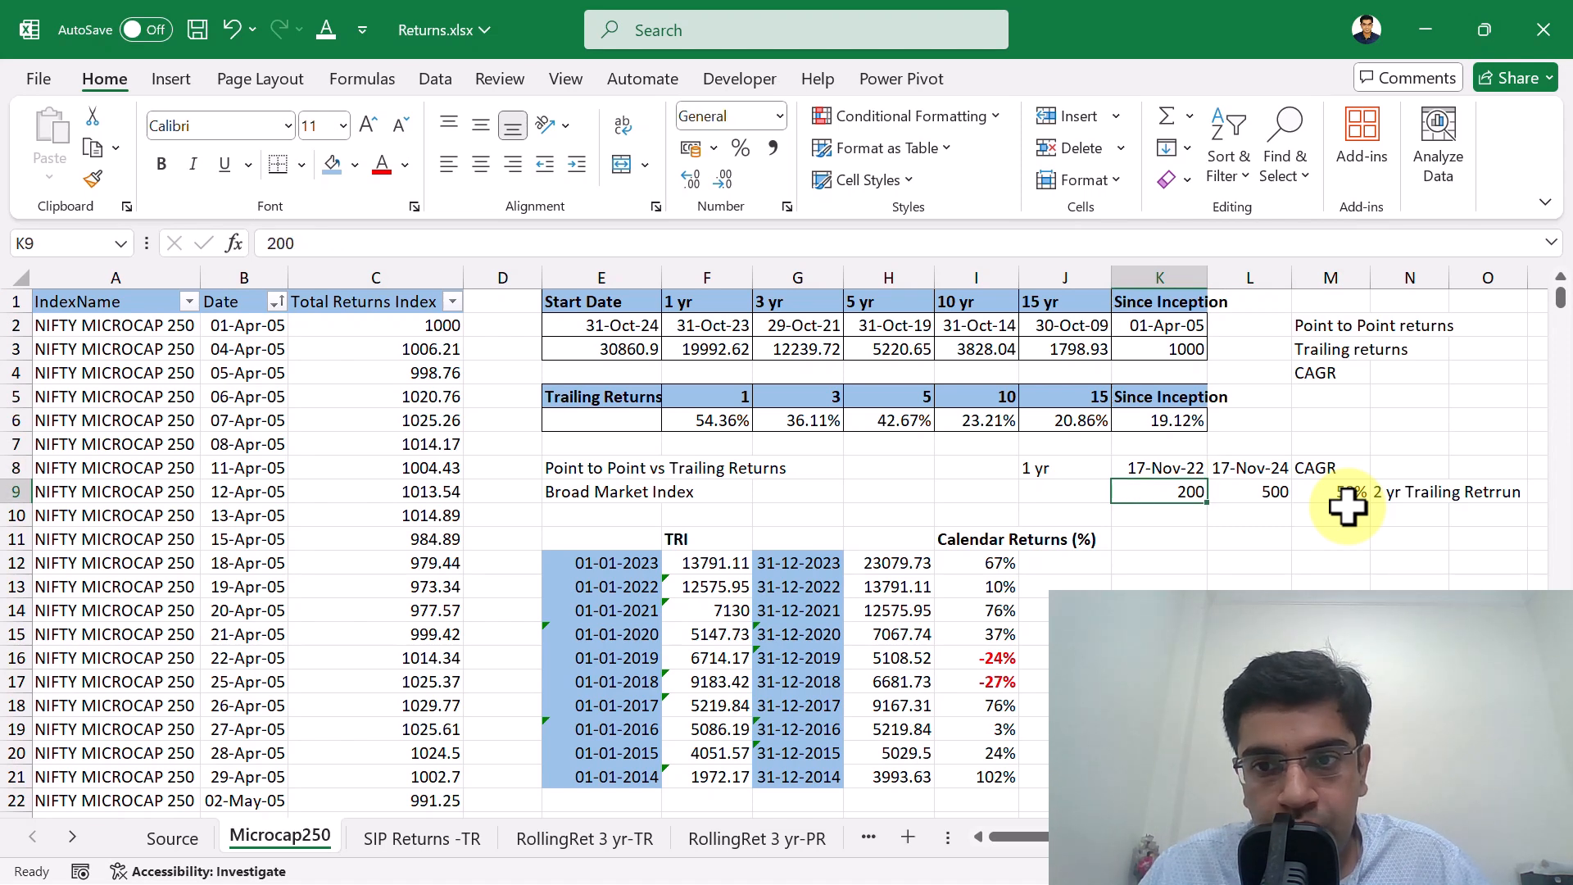
key("Right")
key("Right")
key("Right")
key("Delete")
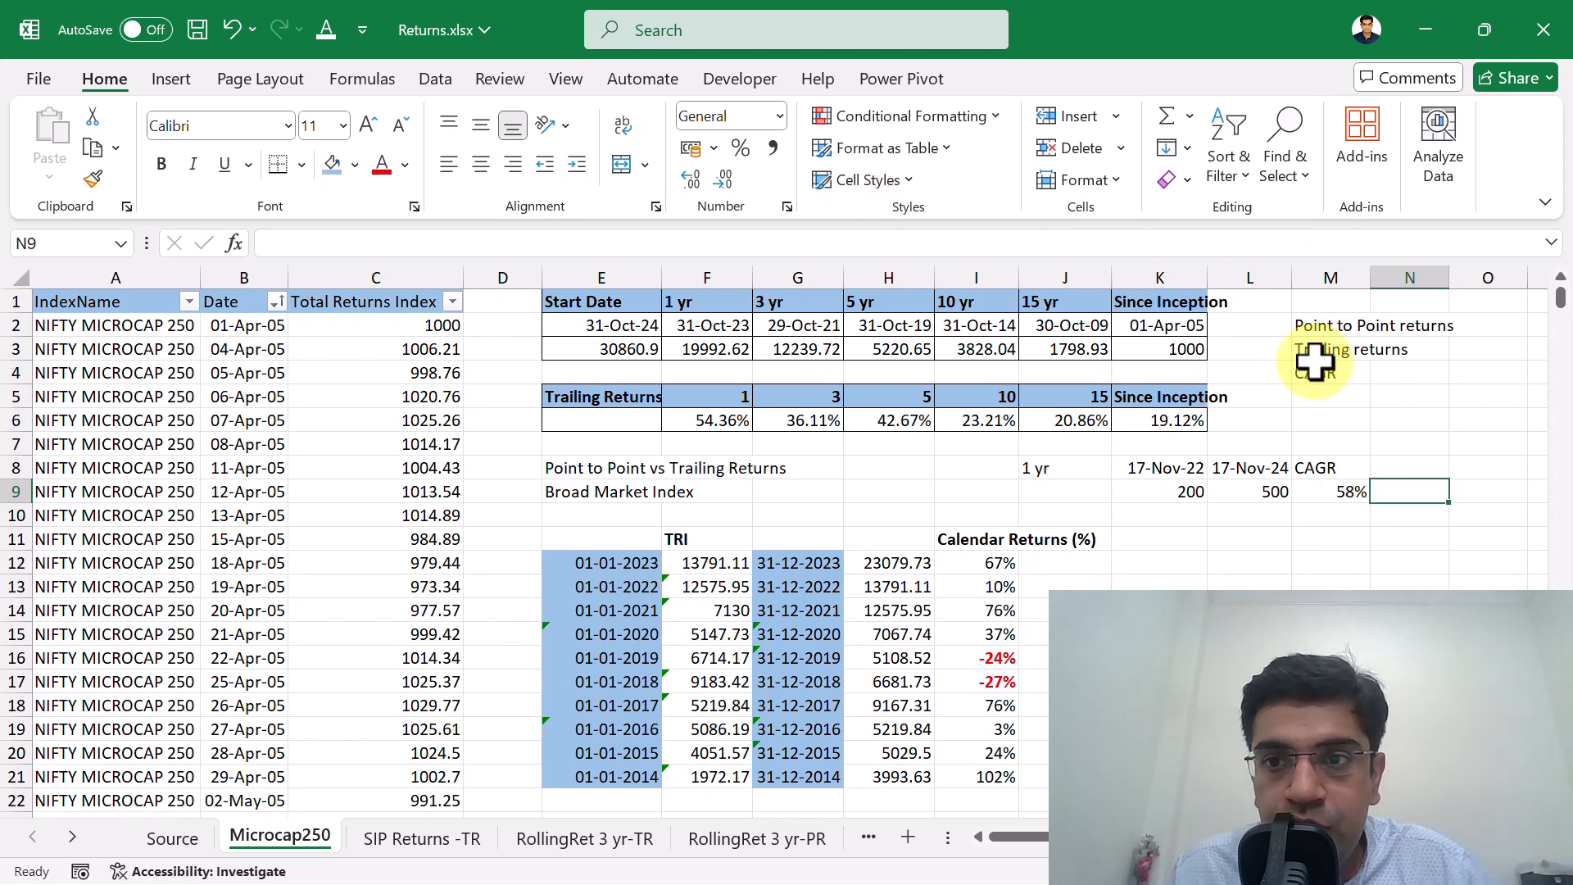
Review the three return terms in M2:M4 and the index names in column A, and open the Source sheet.
left_click_drag(1314, 324, 1311, 372)
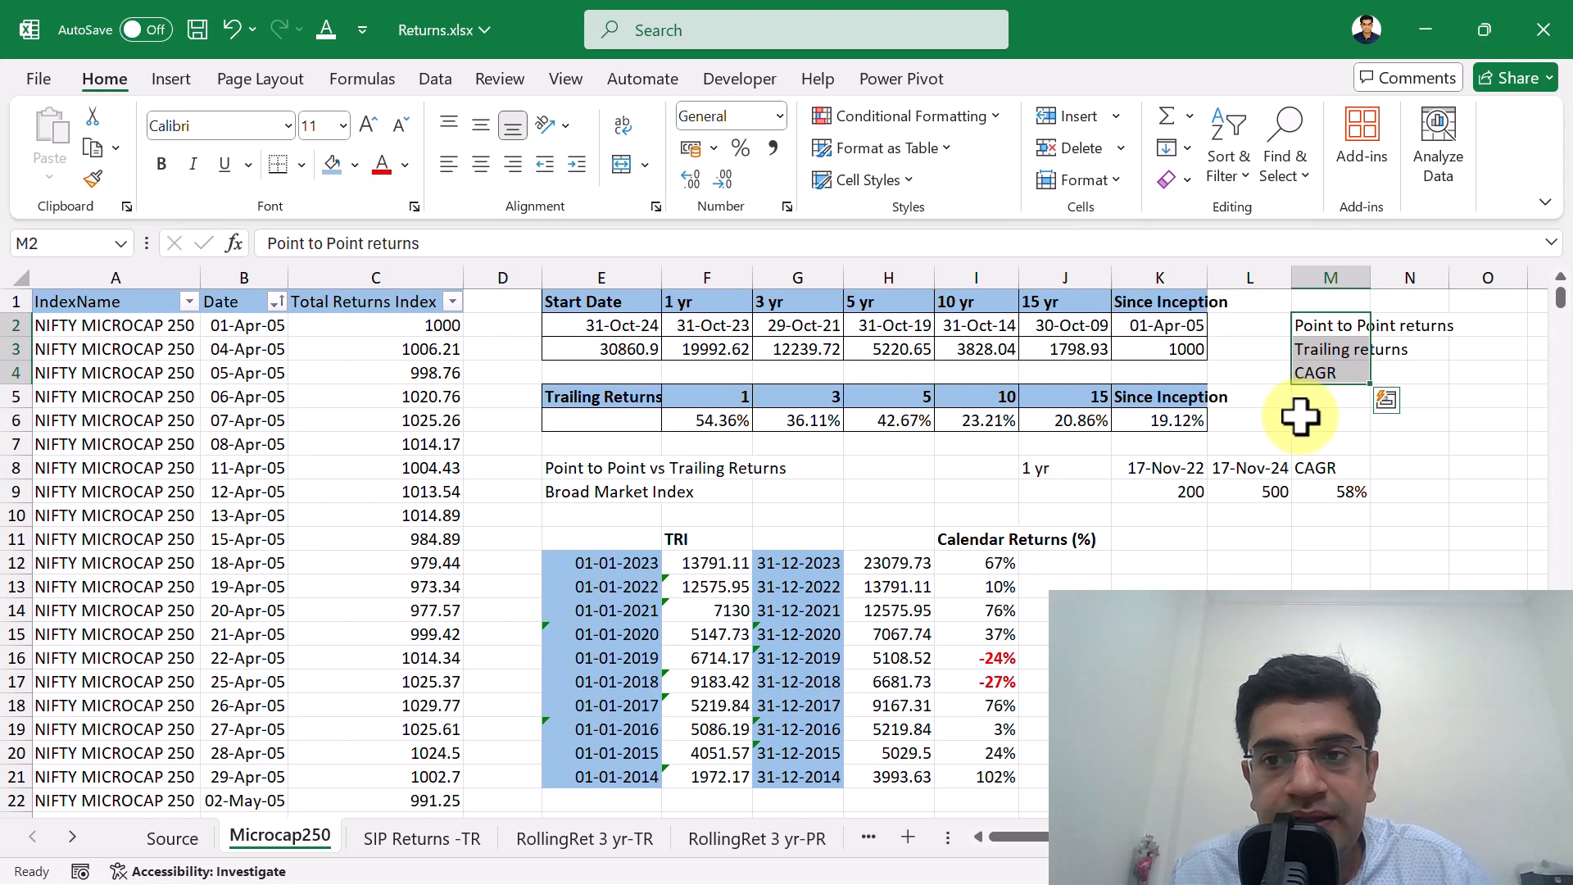
left_click(90, 328)
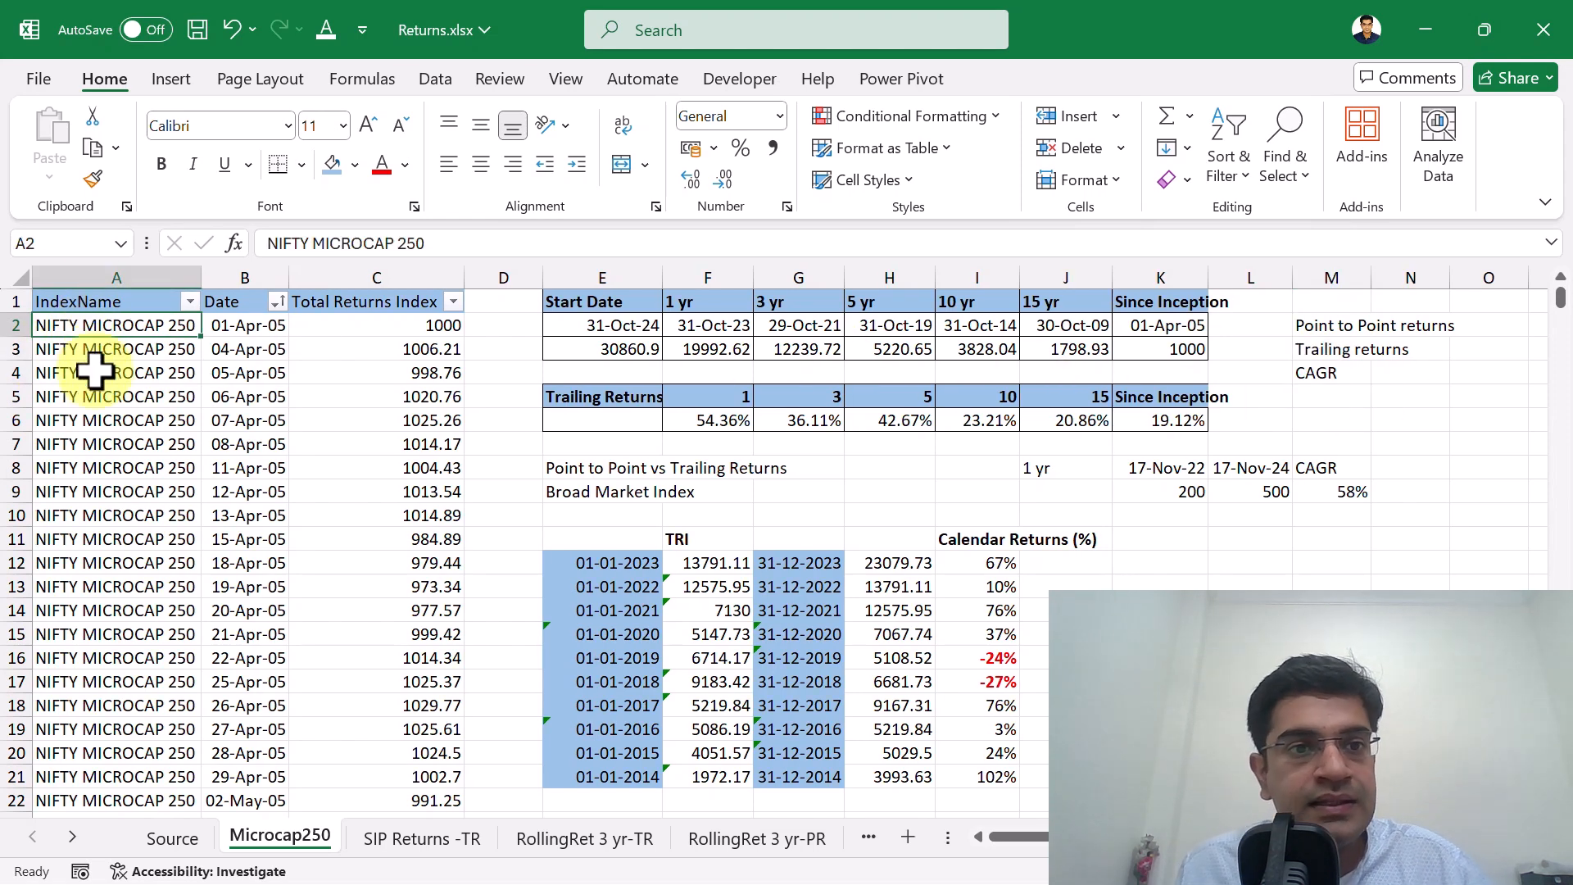
left_click(102, 378)
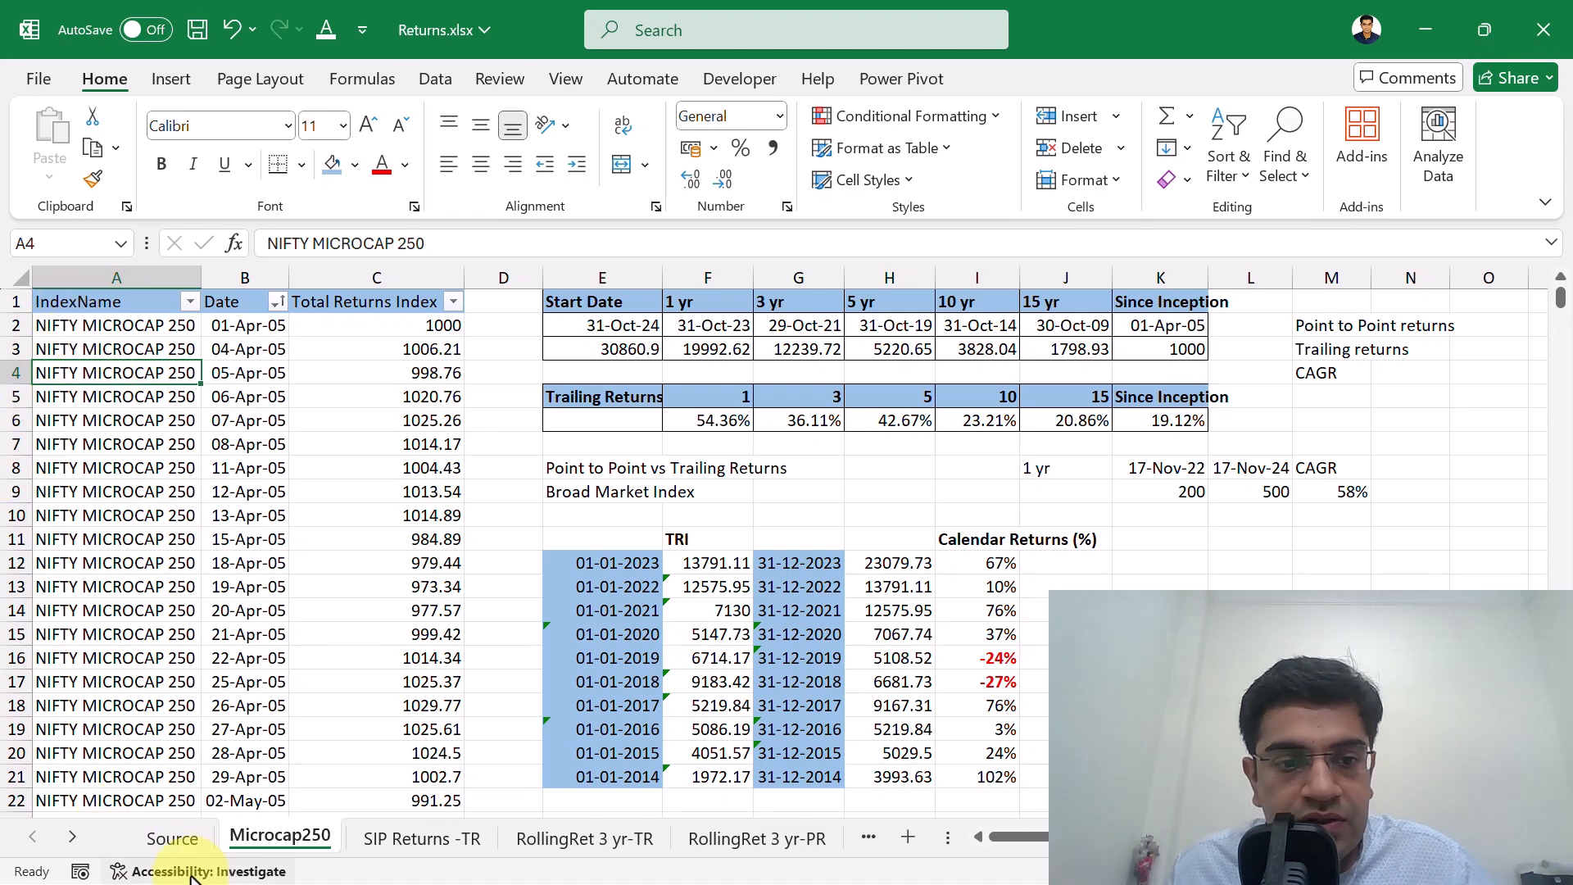
left_click(173, 841)
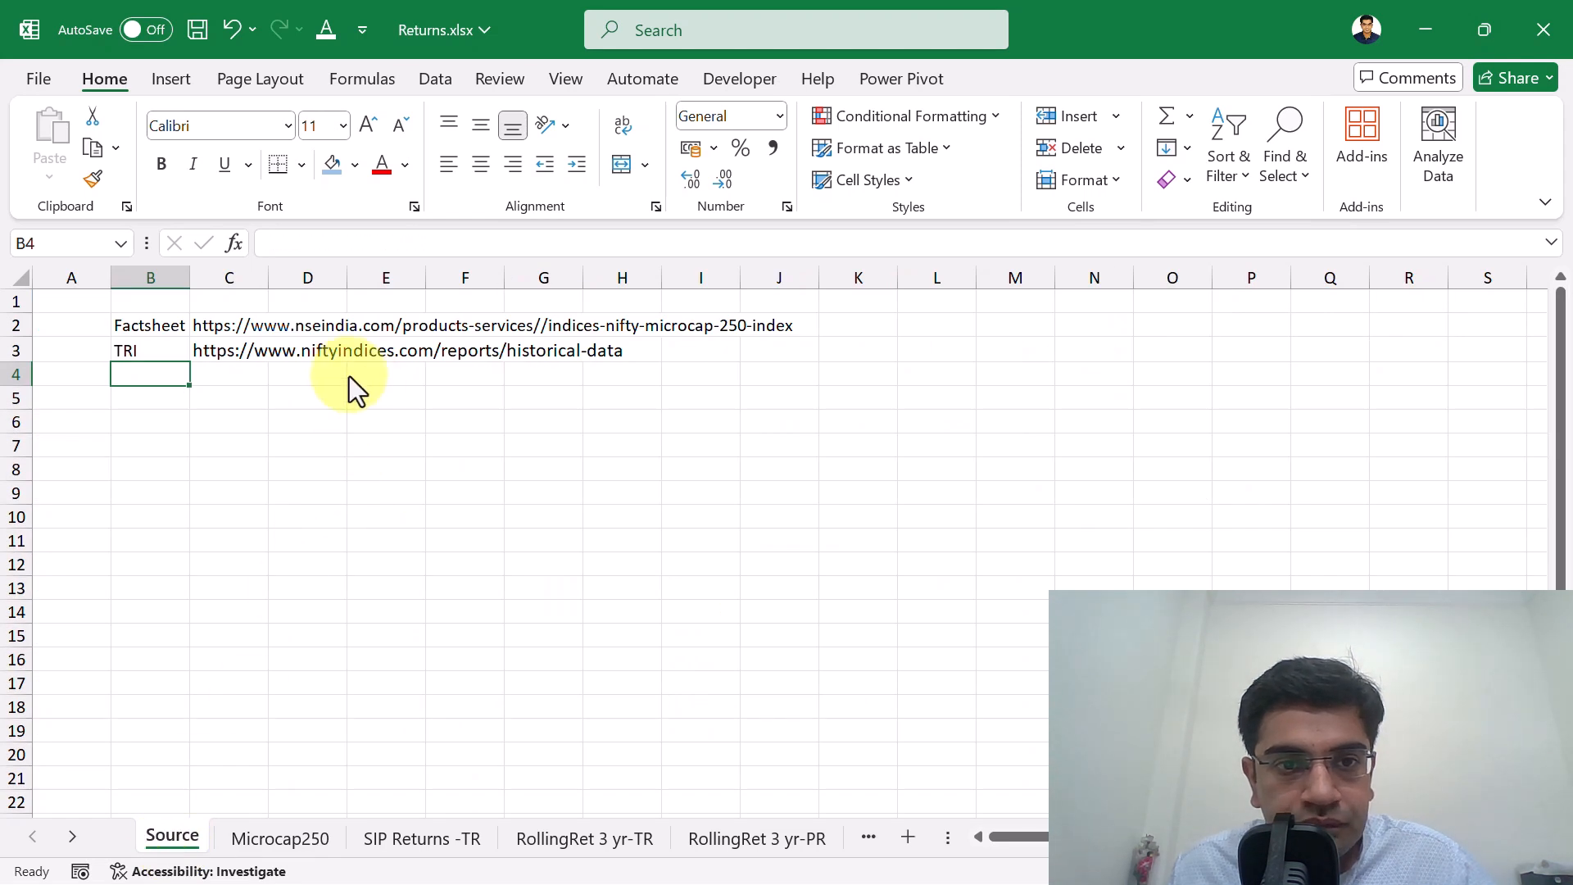
key("alt+Tab")
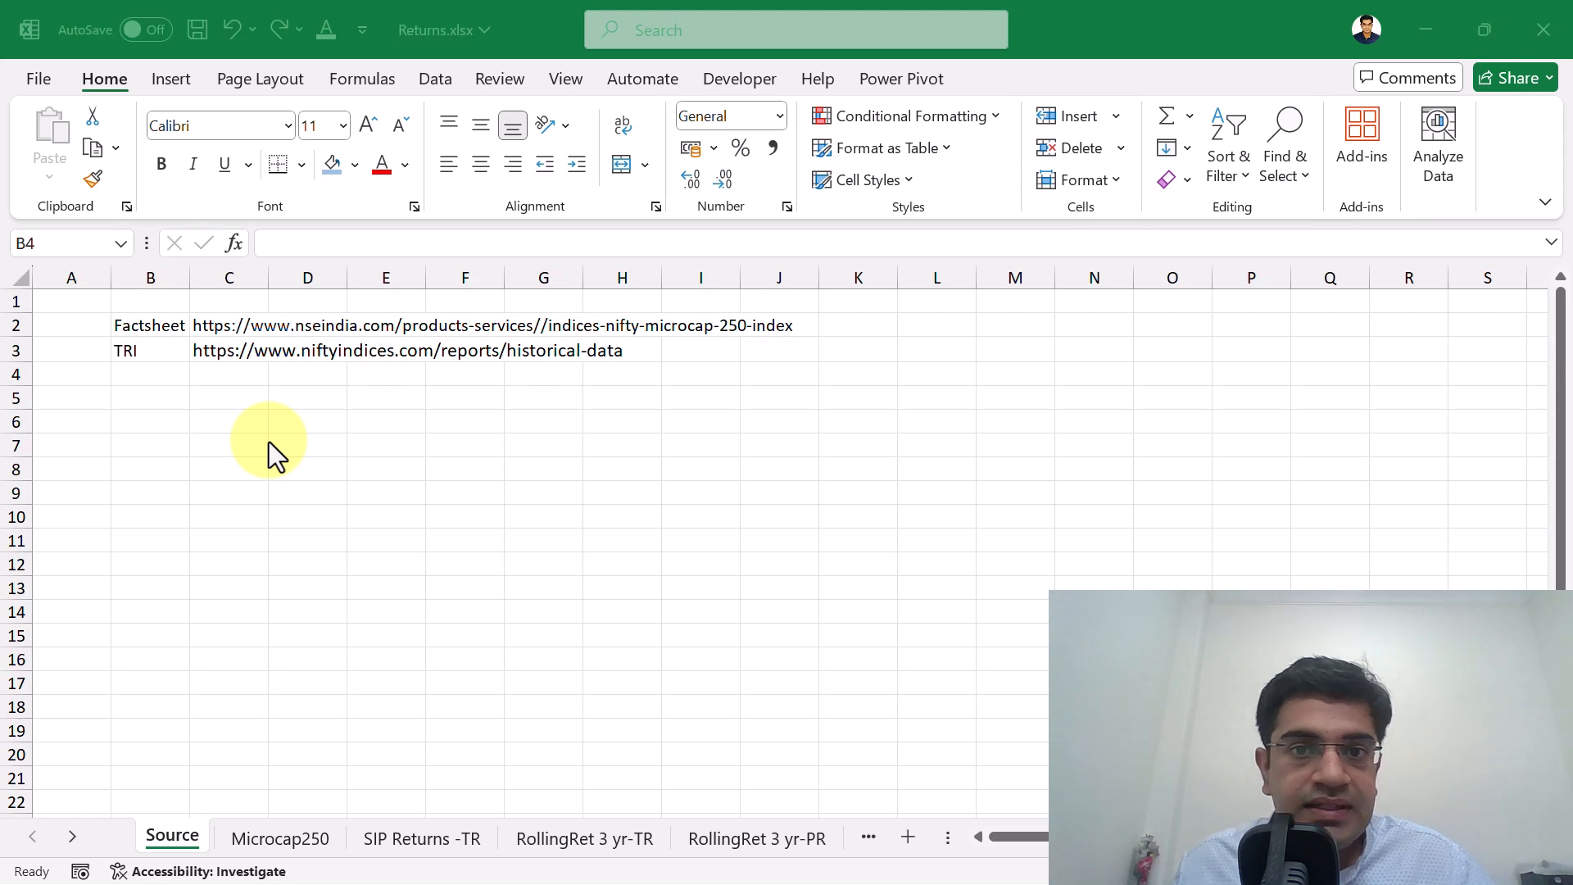
left_click(223, 352)
key("ctrl+c")
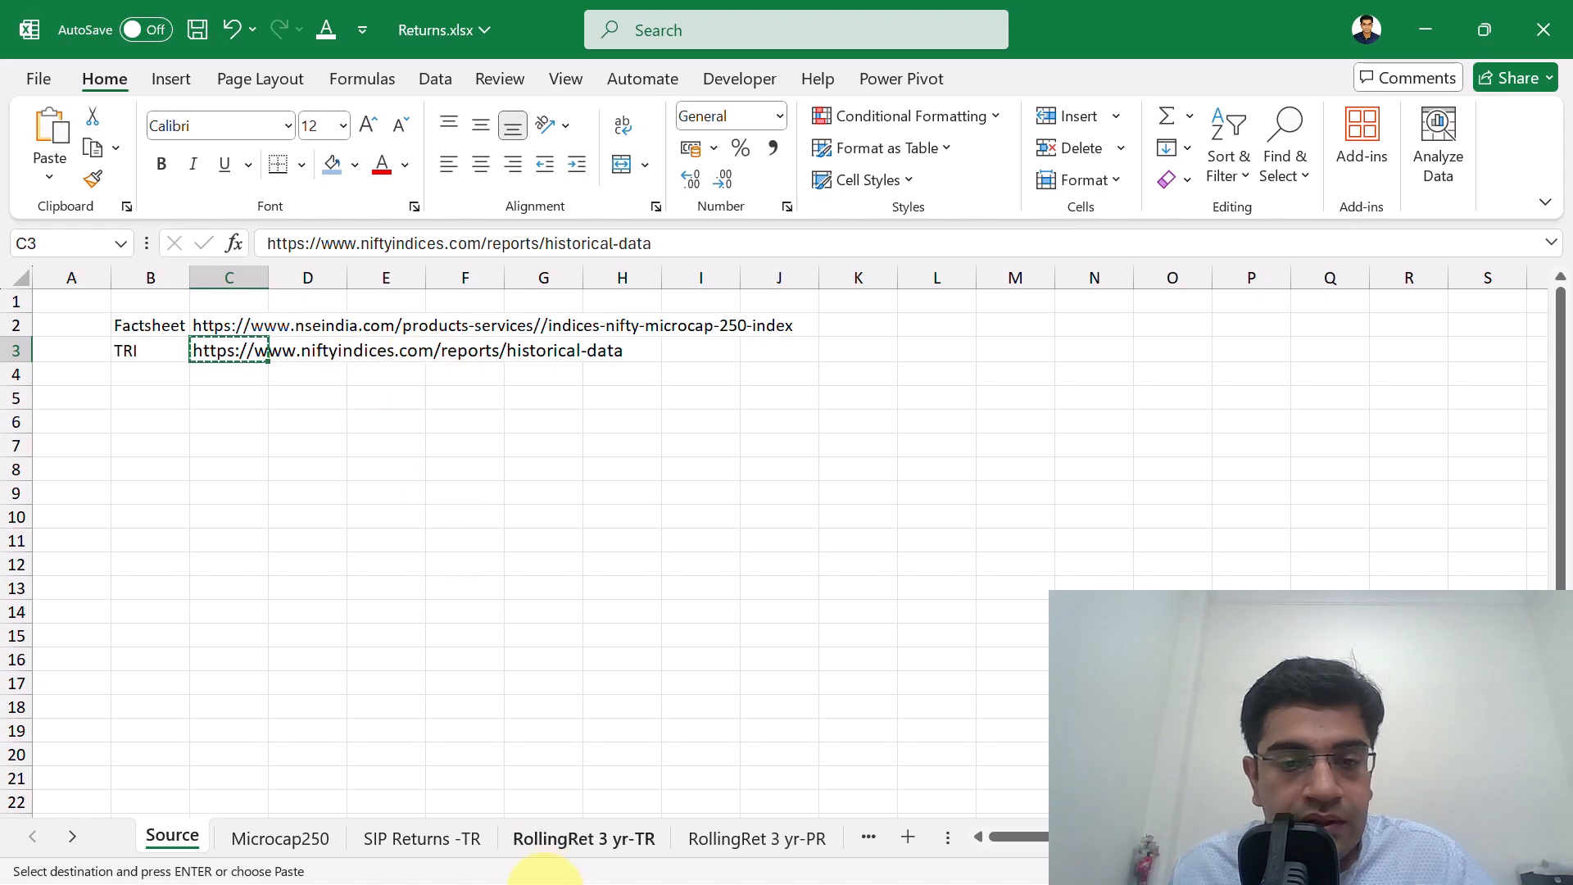
left_click(545, 881)
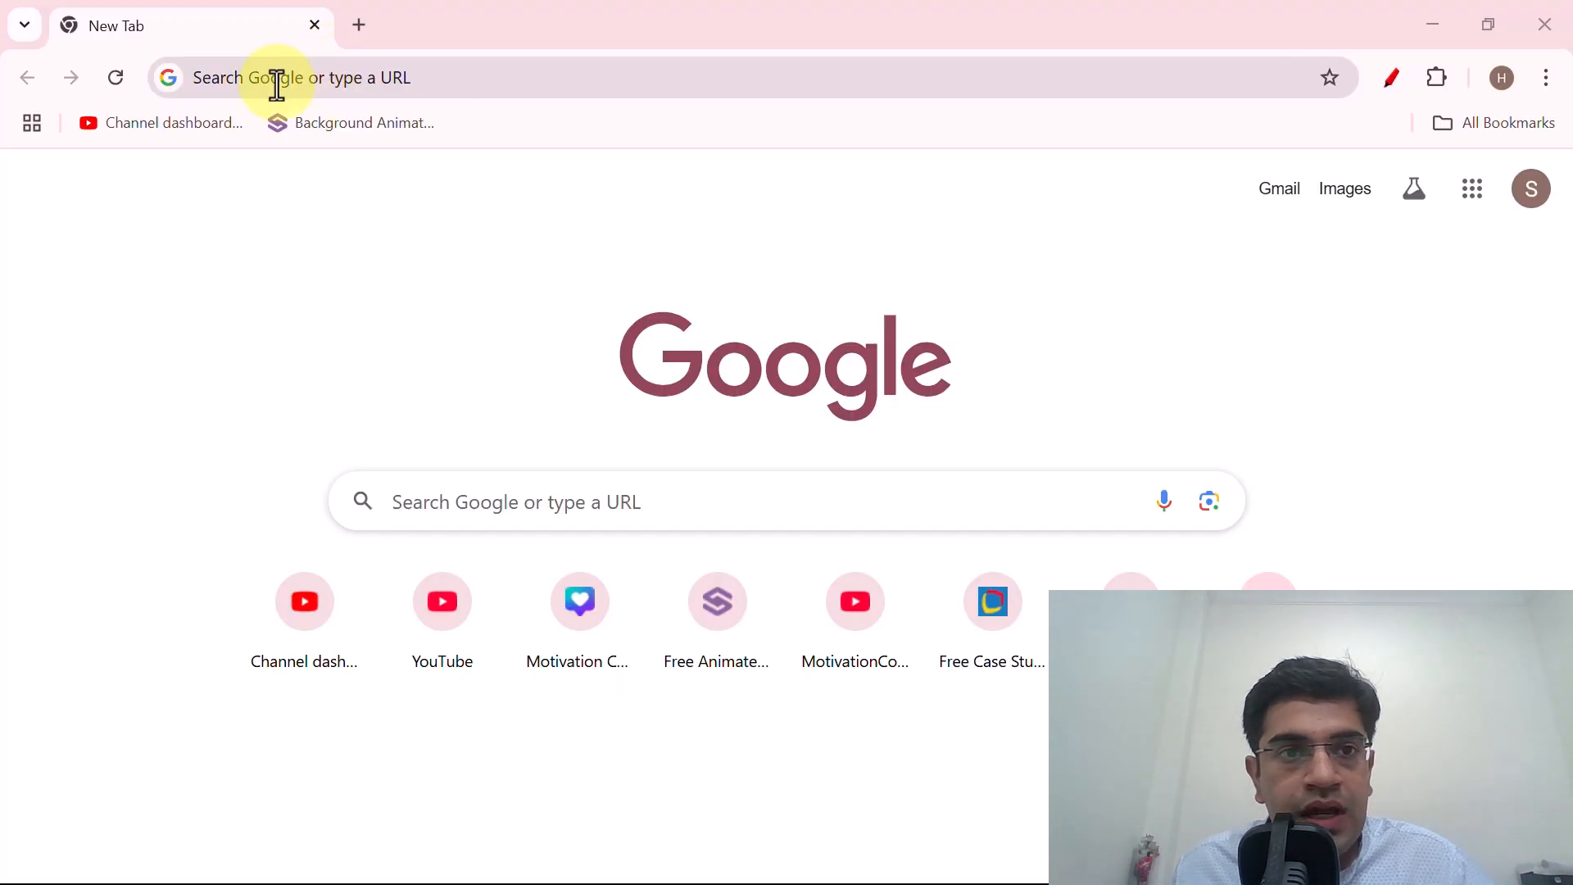
left_click(277, 78)
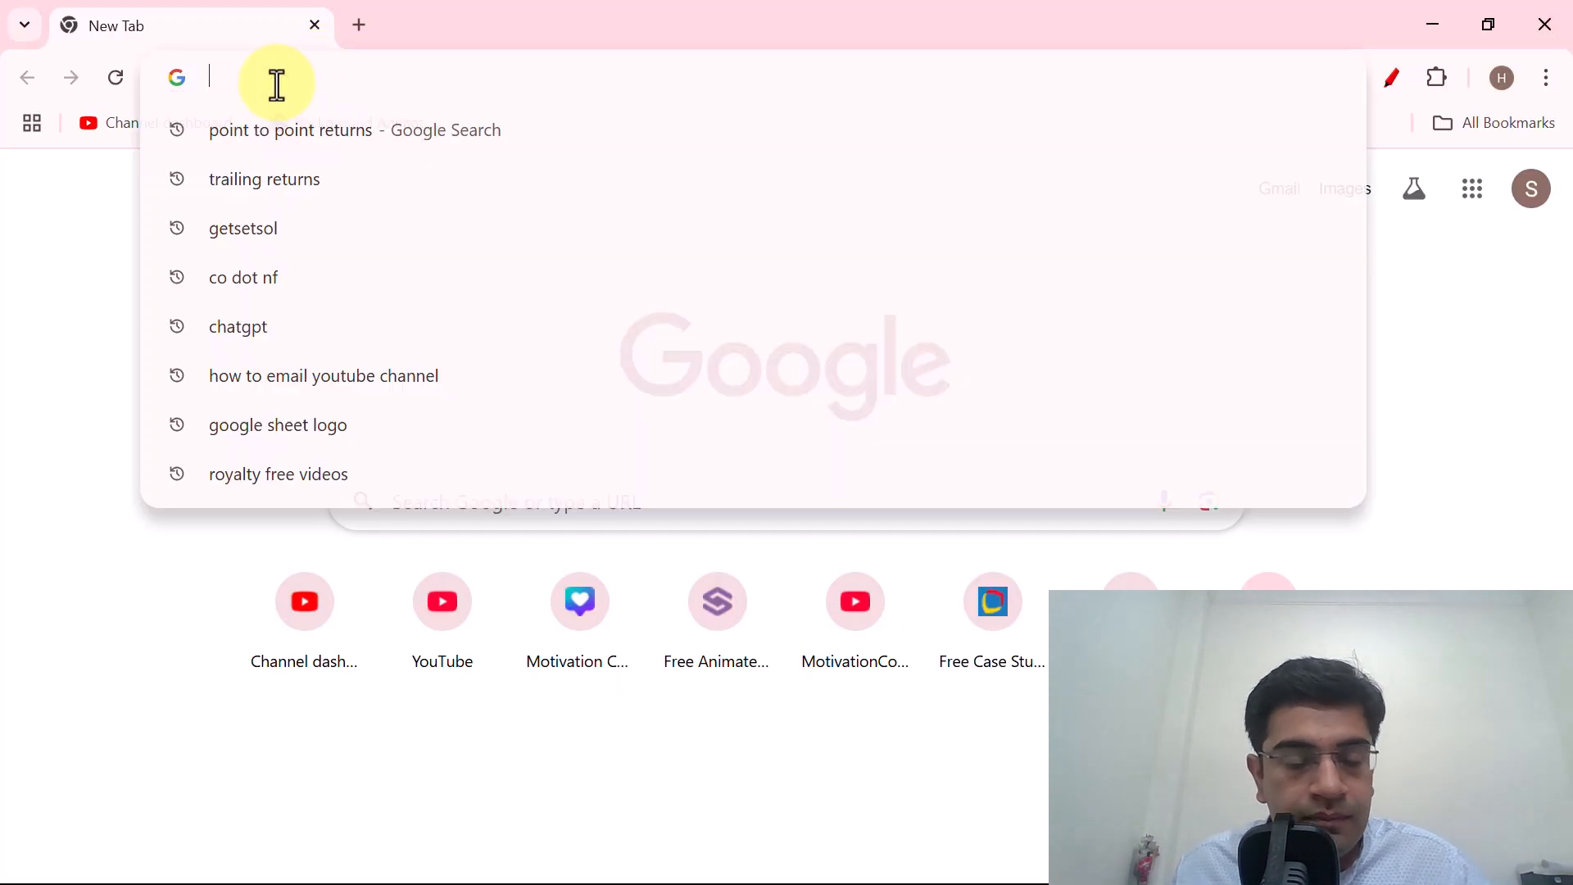
key("ctrl+v")
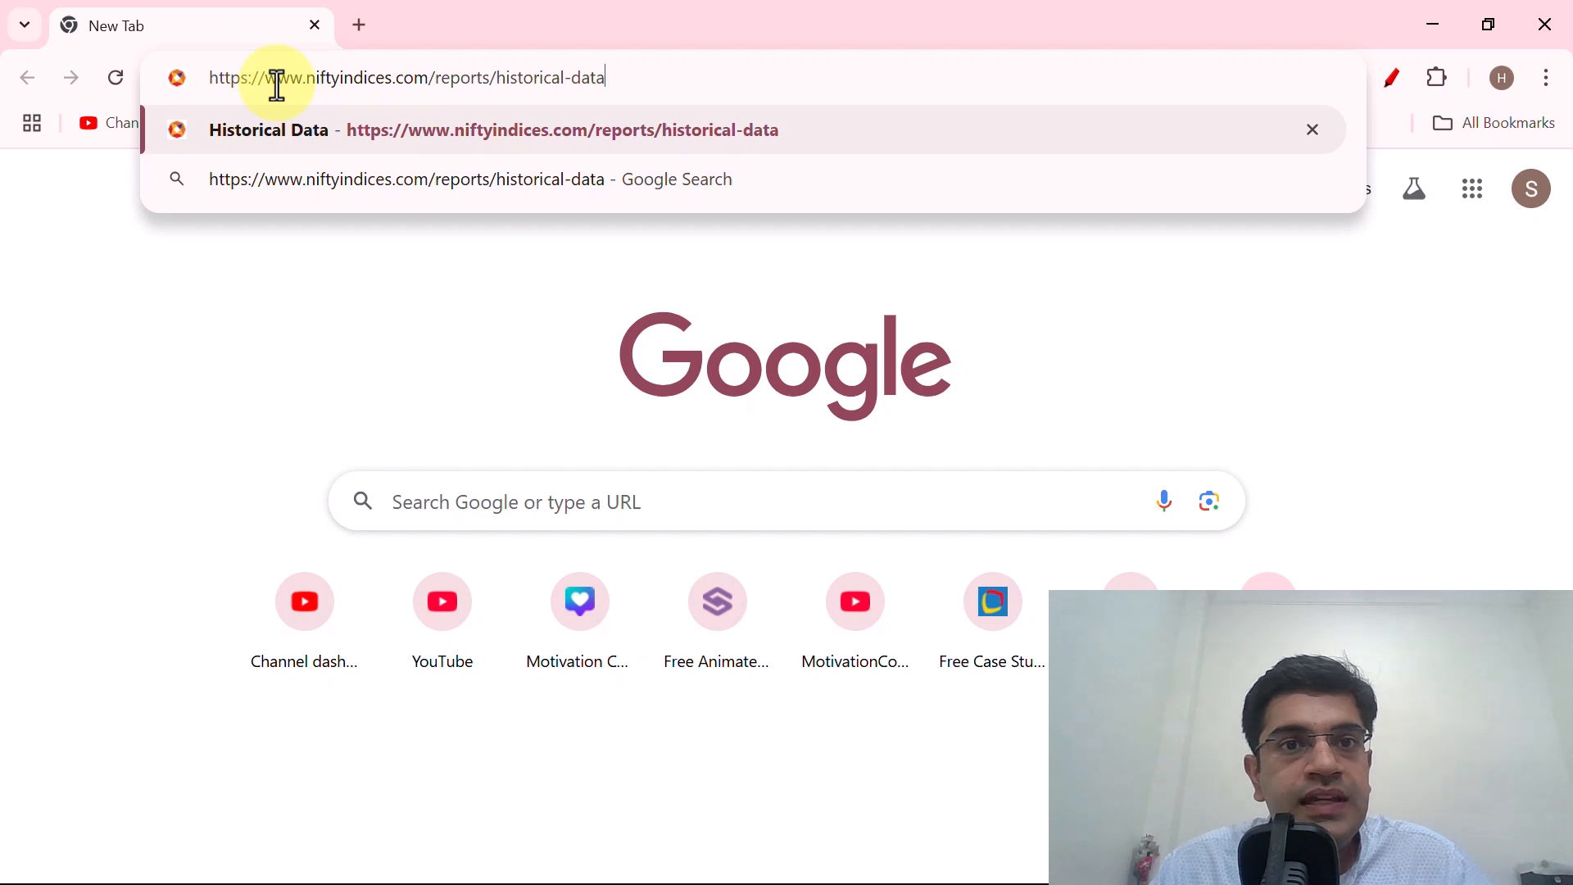
key("Return")
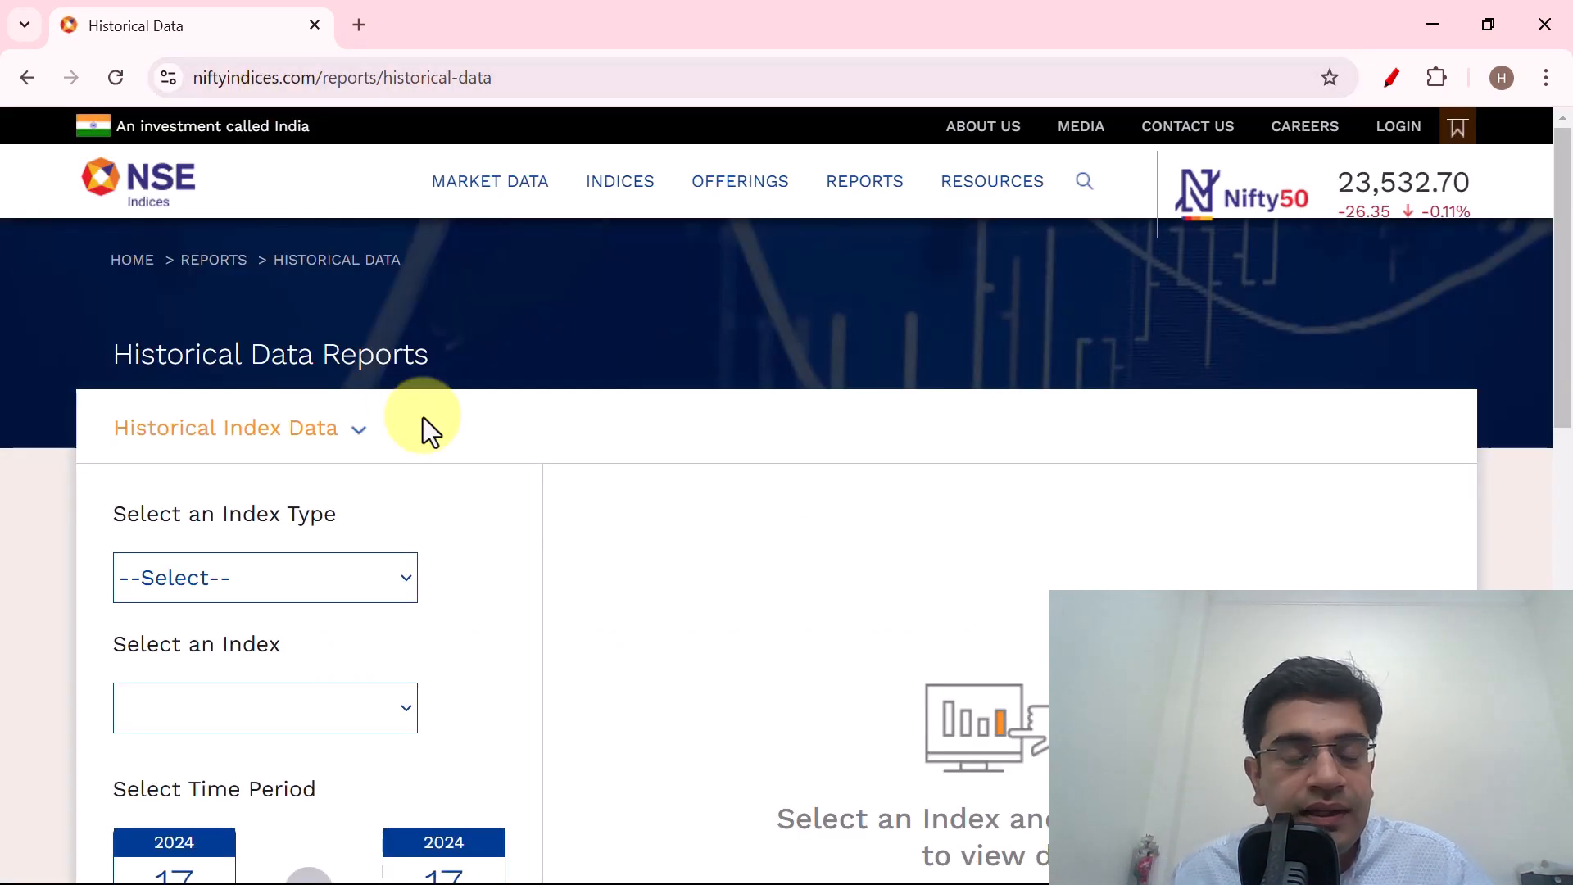
Look over the available report types and set the index type to Equity for Historical Index Data.
scroll(425, 417, "down", 3)
scroll(374, 354, "up", 3)
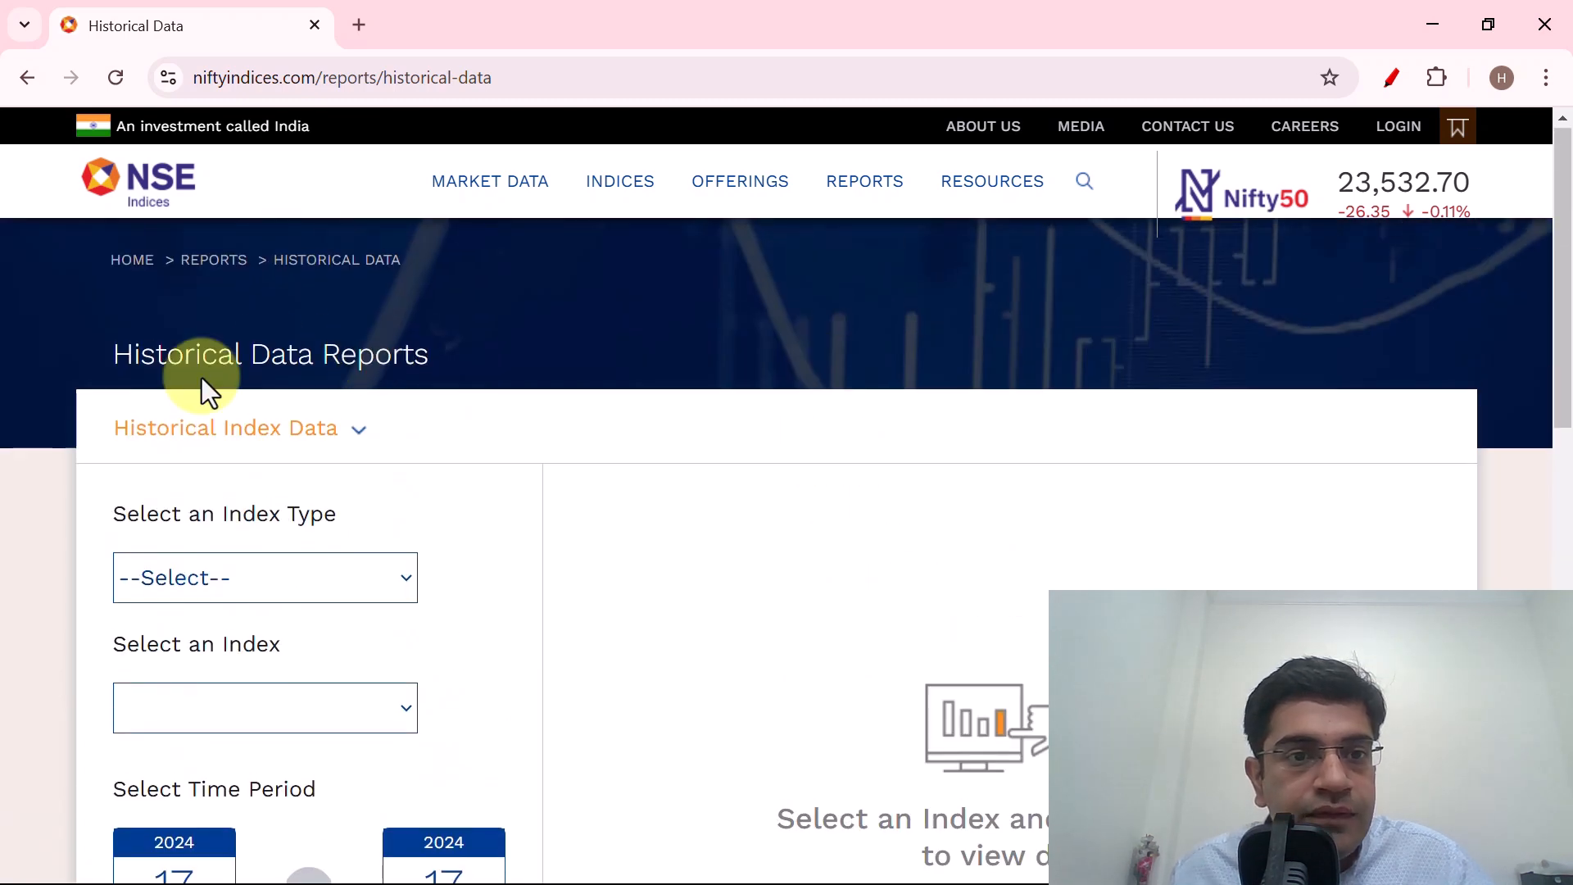
left_click(340, 439)
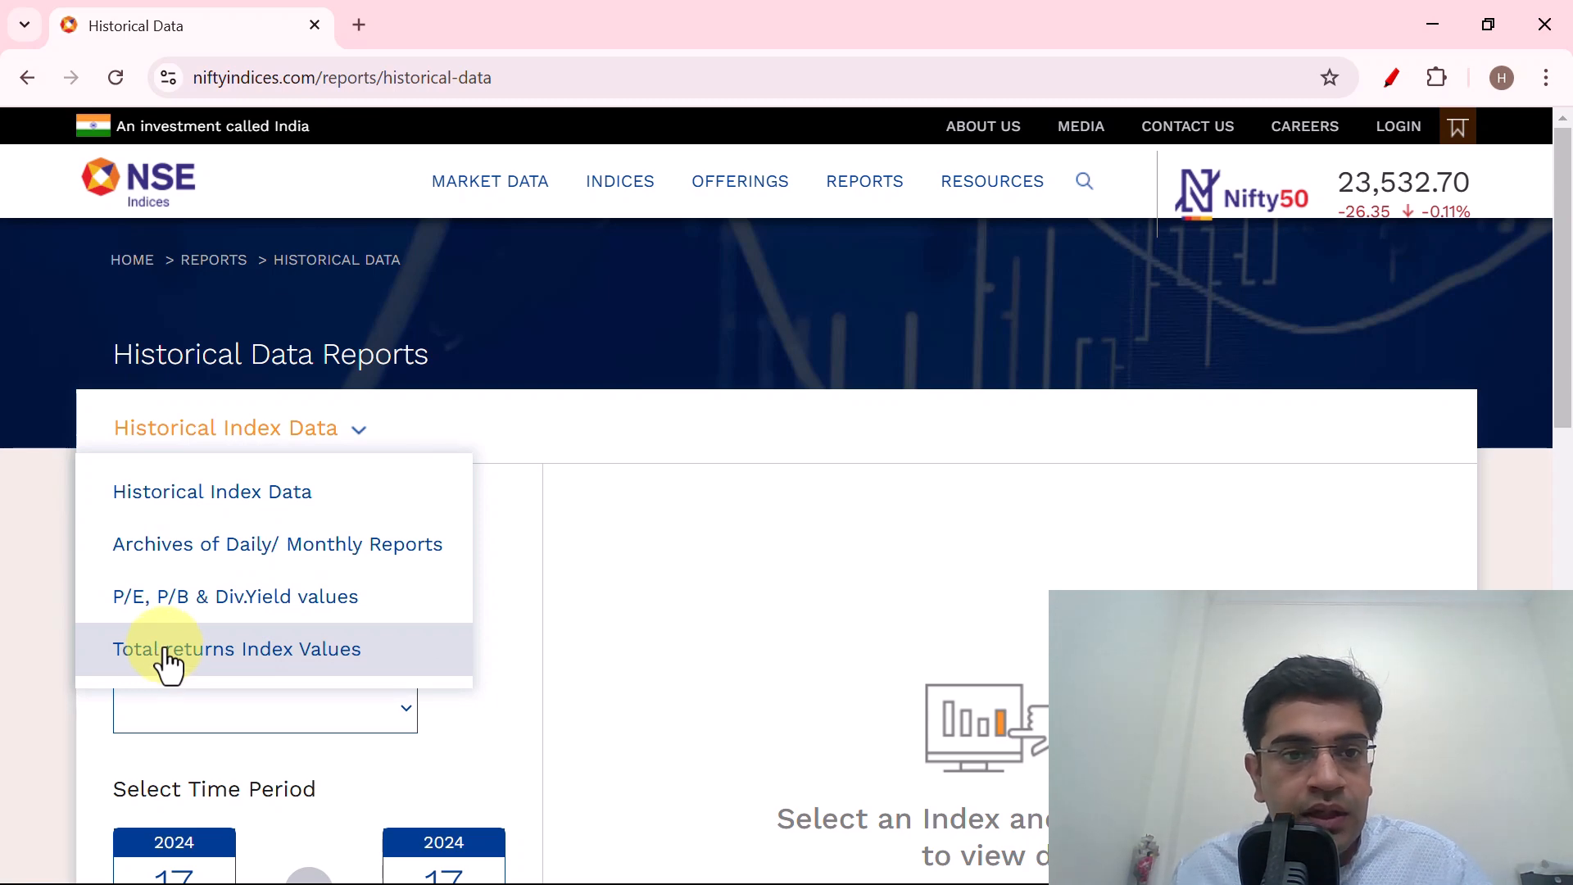
left_click(498, 430)
scroll(456, 420, "down", 3)
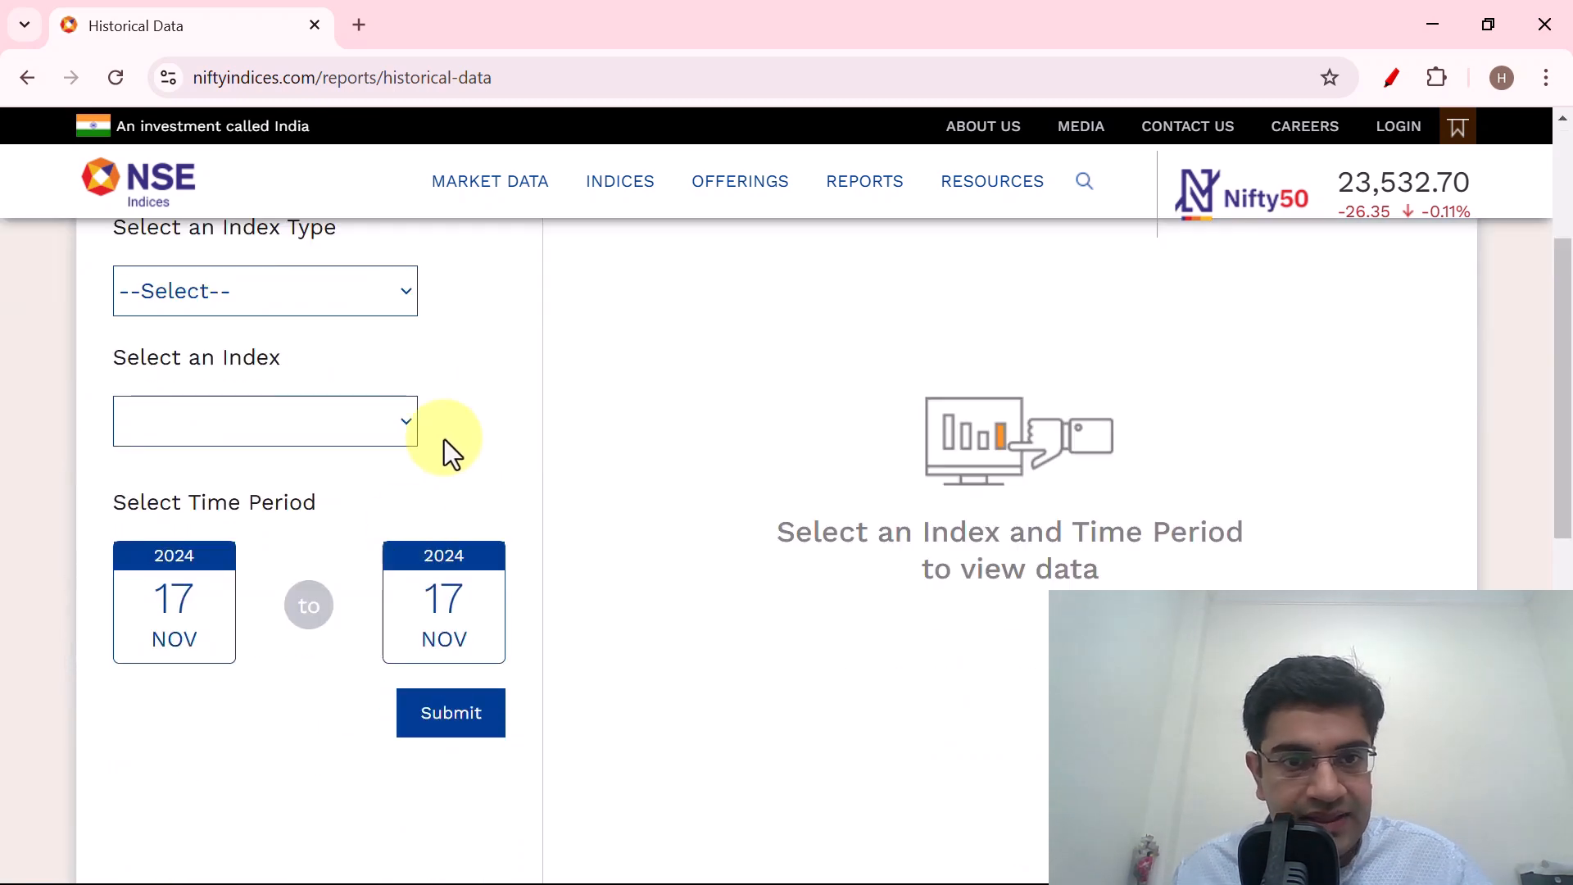
scroll(760, 375, "up", 3)
scroll(759, 381, "down", 3)
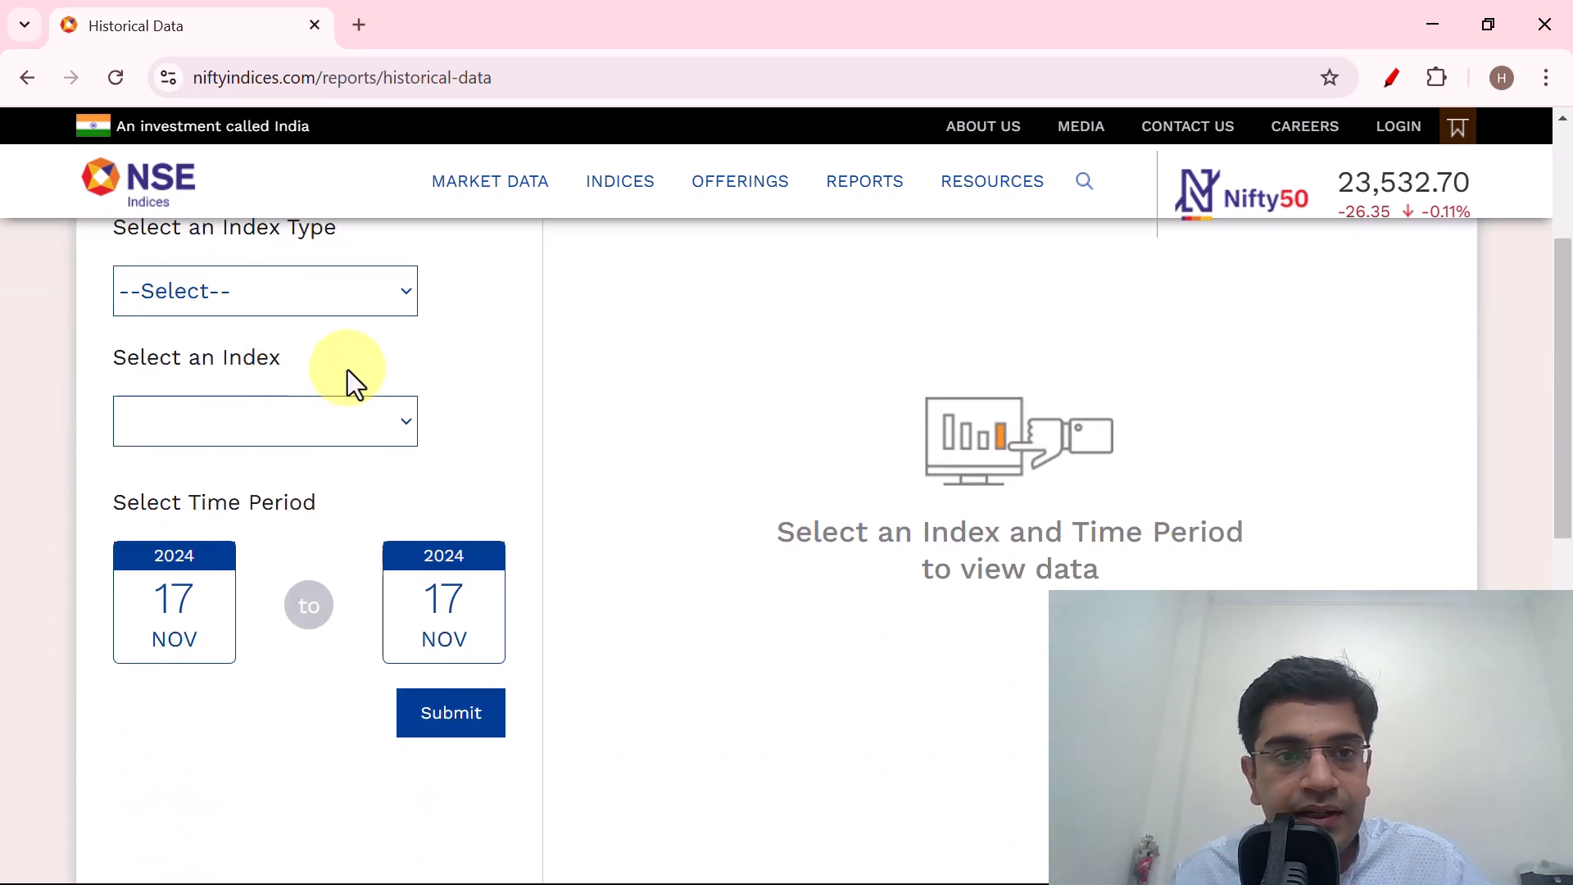
left_click(338, 291)
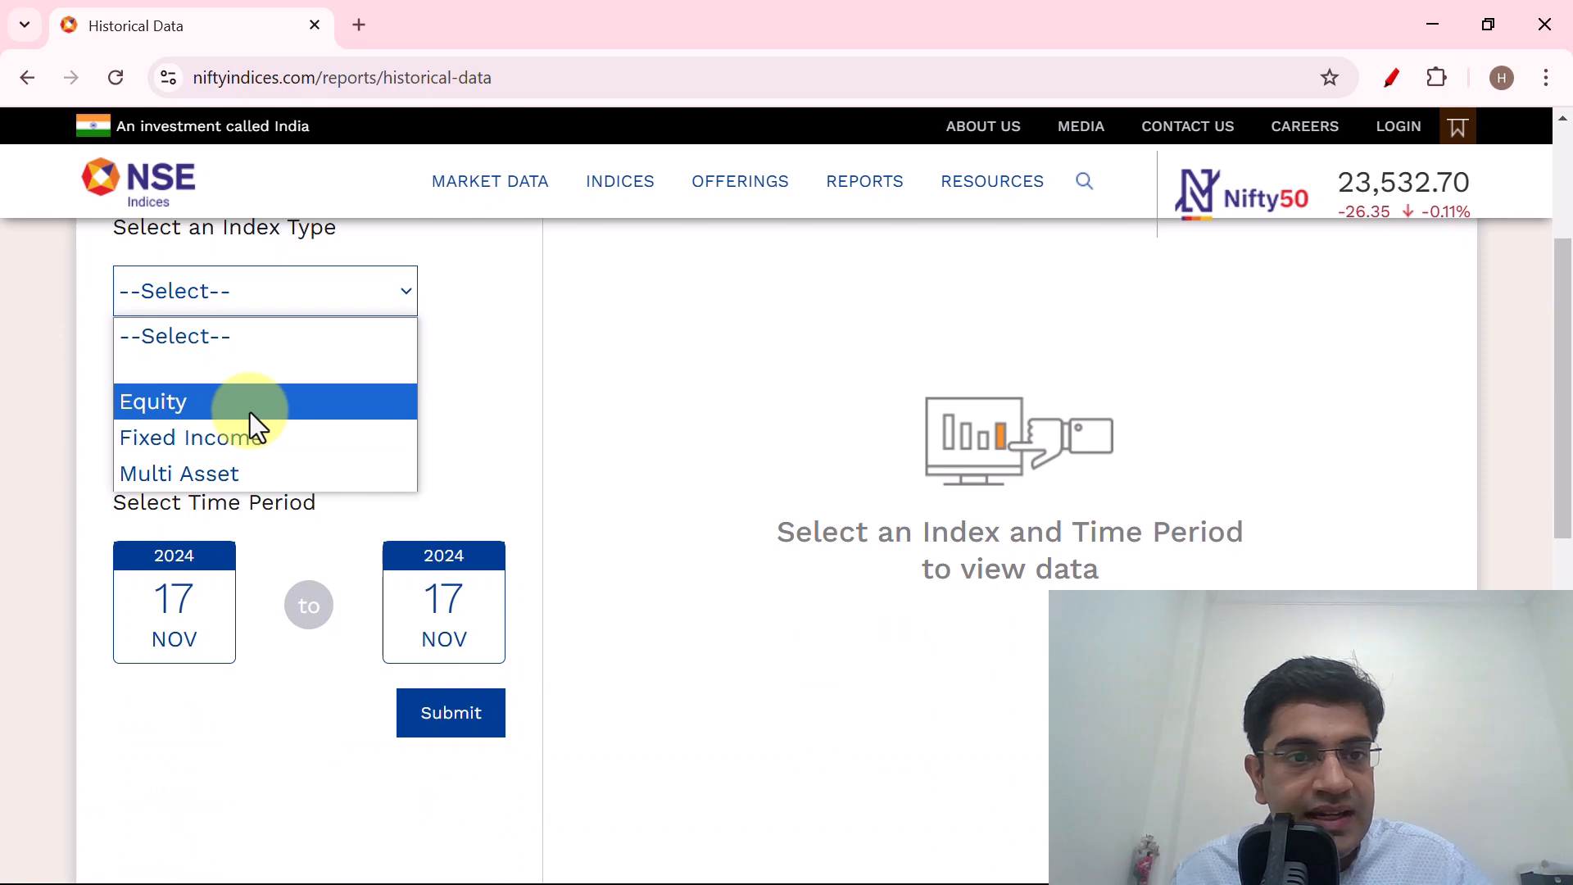
left_click(249, 410)
Switch the historical data report to Total returns Index Values.
scroll(246, 426, "up", 3)
left_click(278, 450)
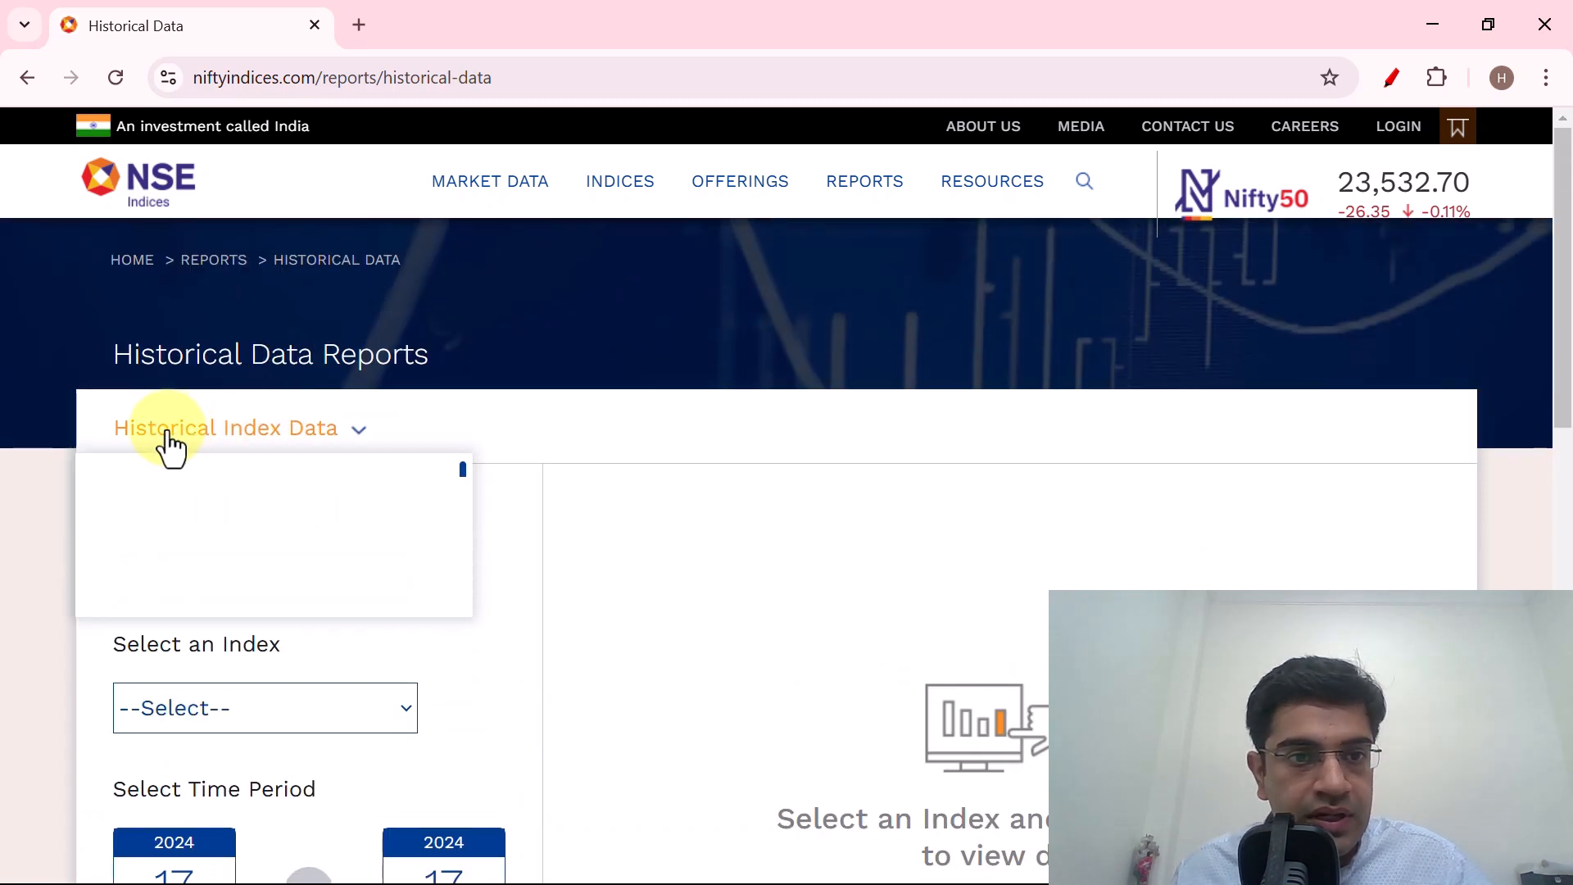
scroll(332, 369, "down", 3)
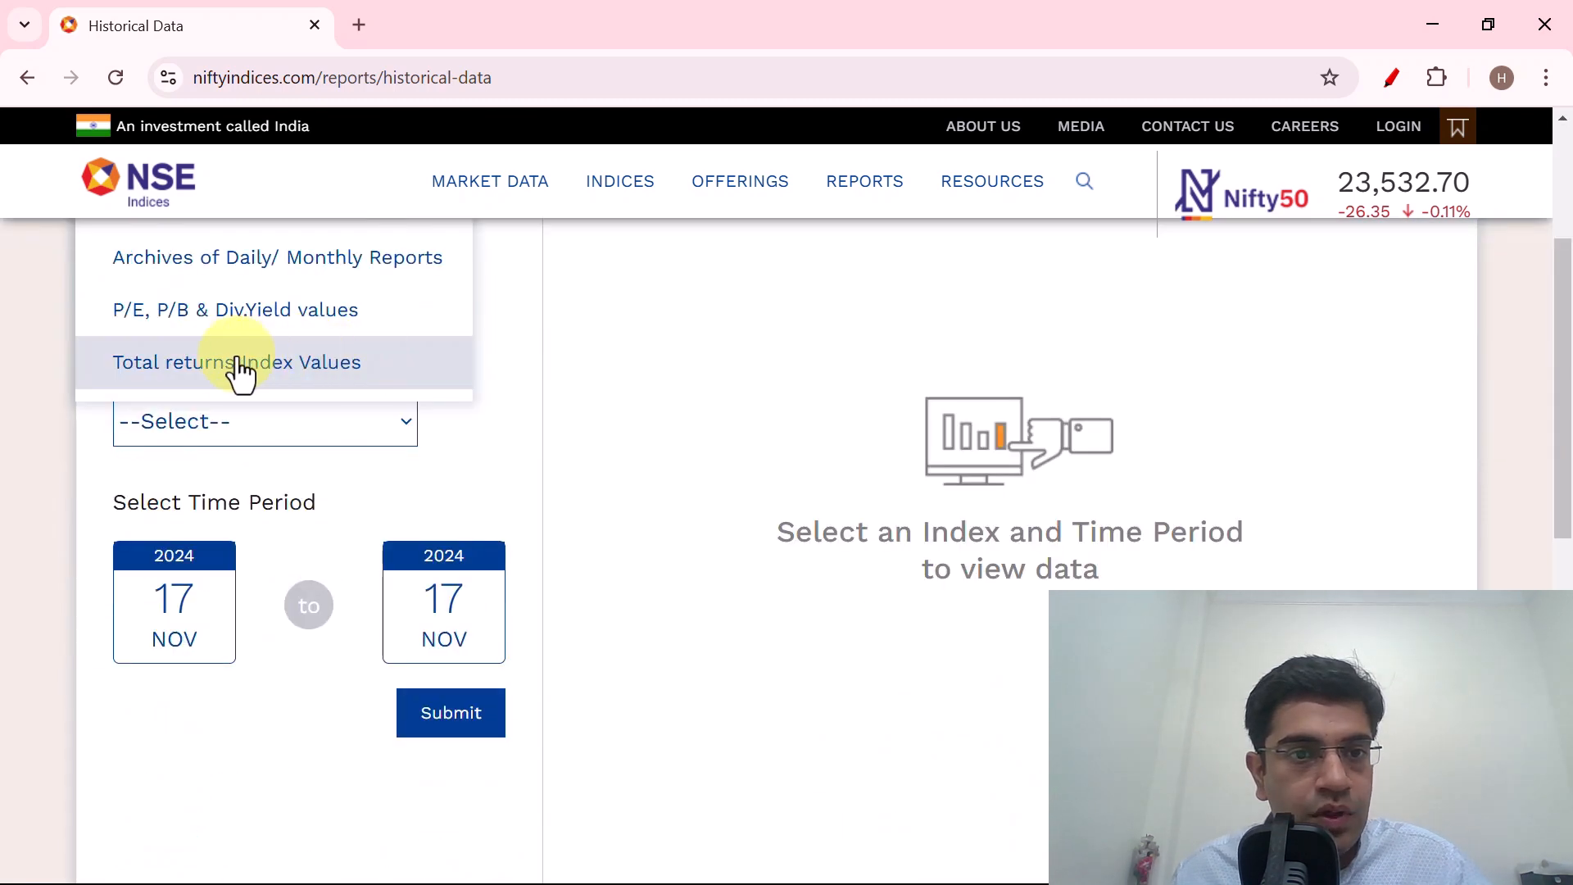
scroll(415, 344, "up", 3)
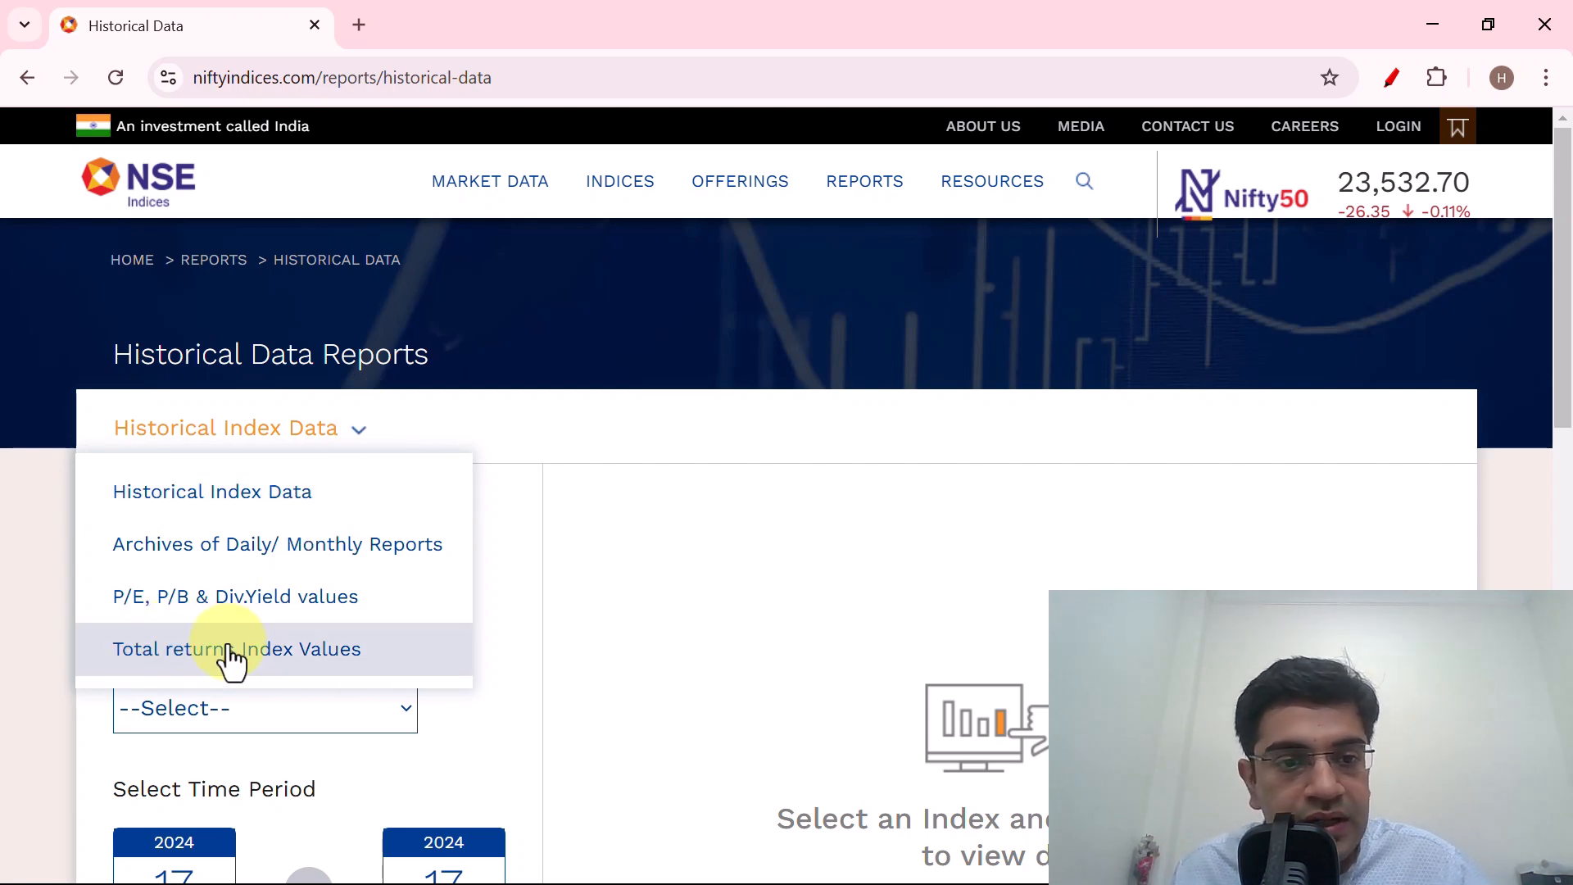
left_click(278, 652)
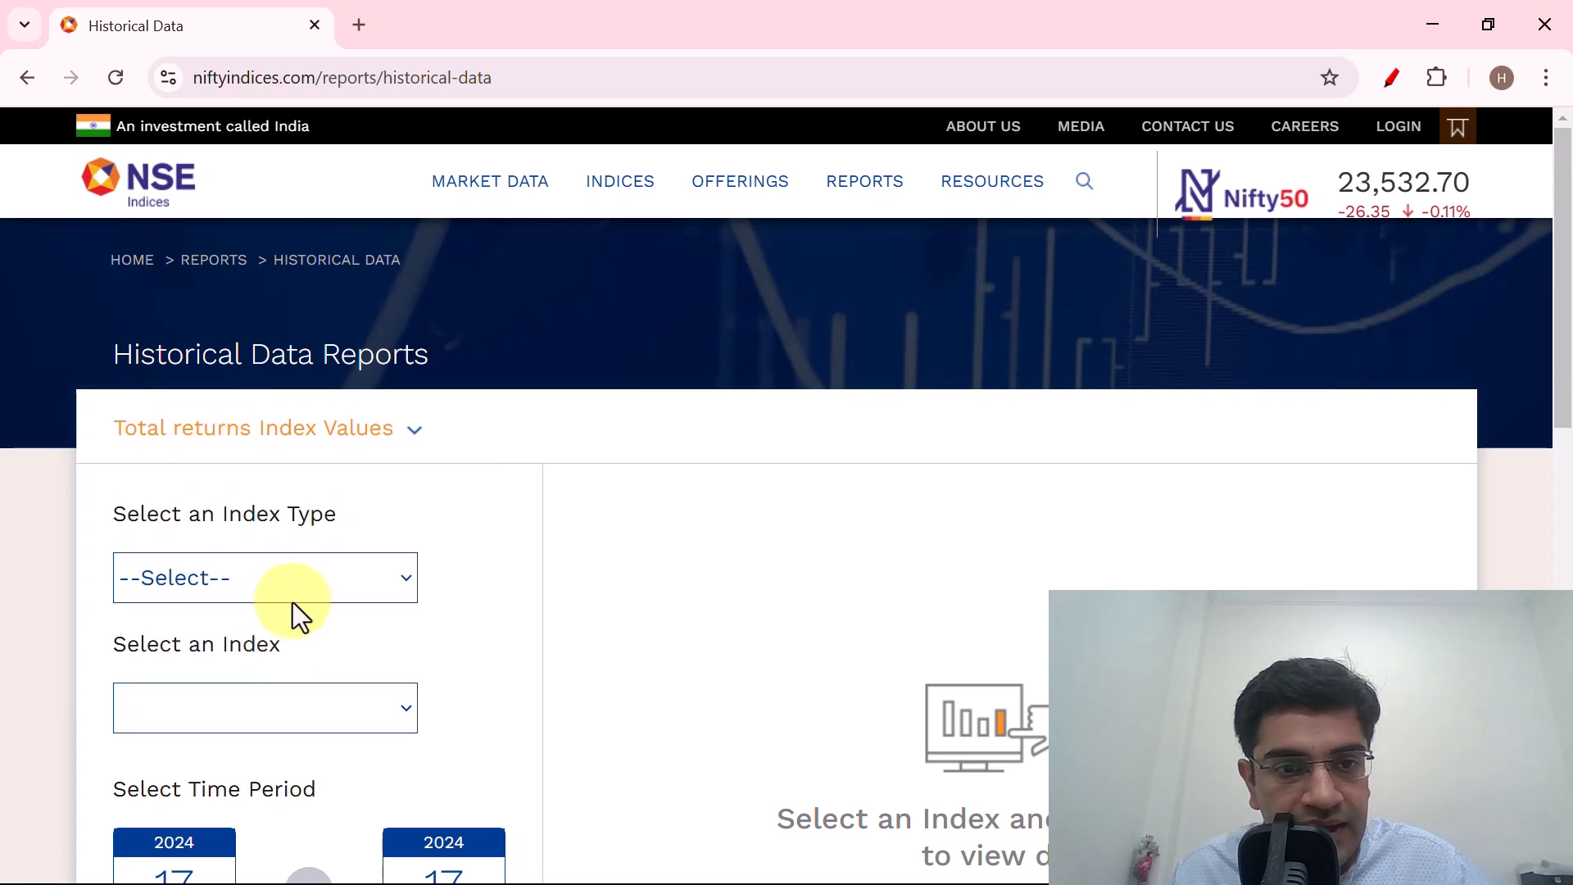
Search Google in a new browser tab for "price returns vs total returns".
left_click(361, 30)
type("price")
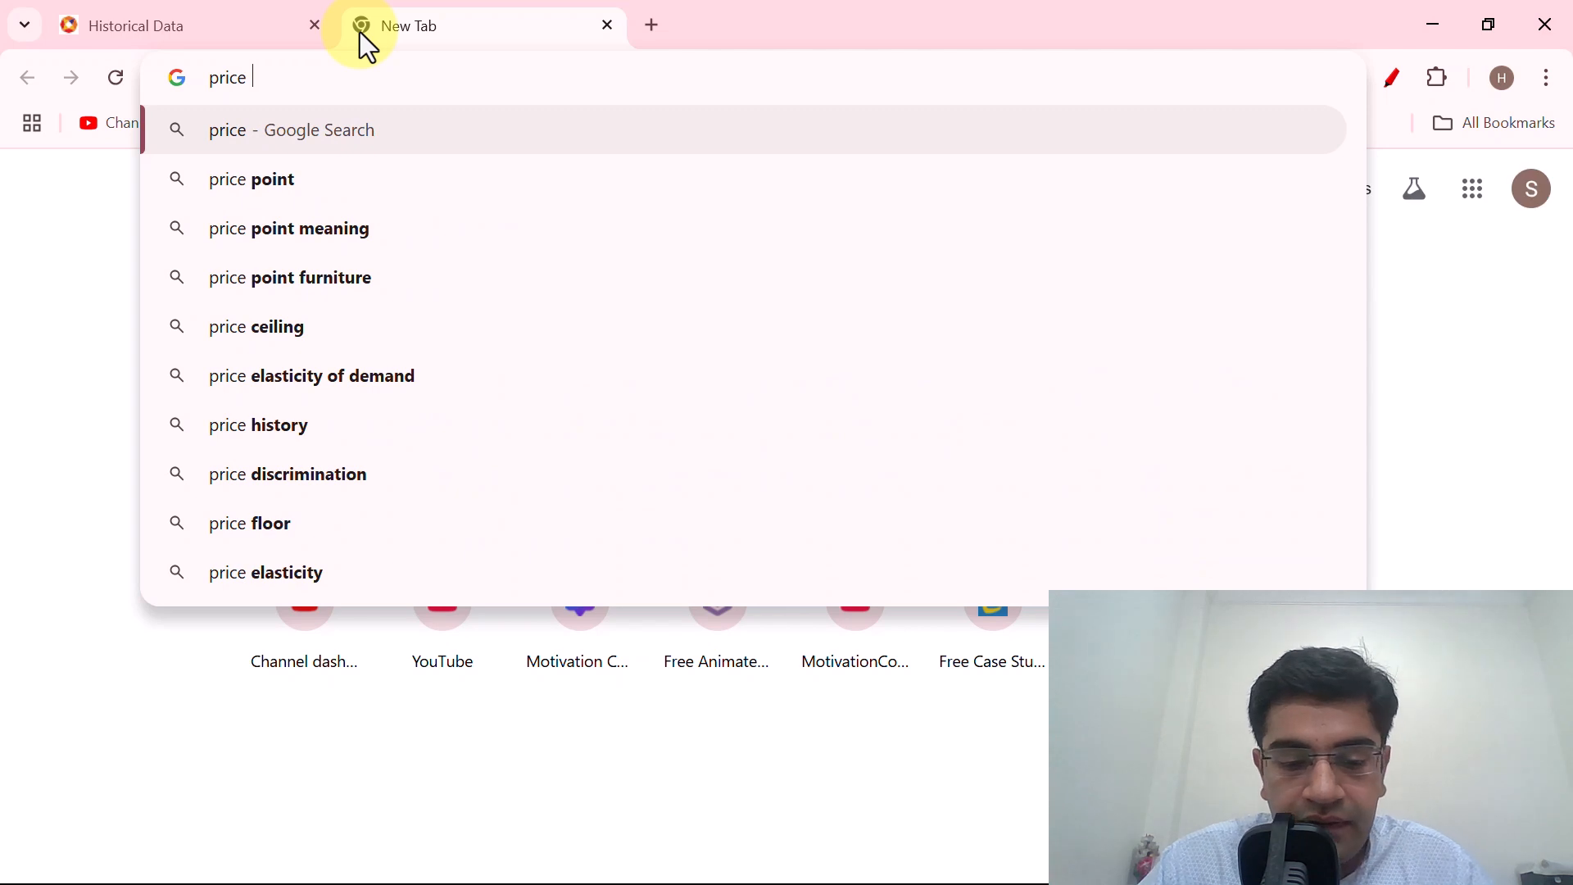
type(" returns")
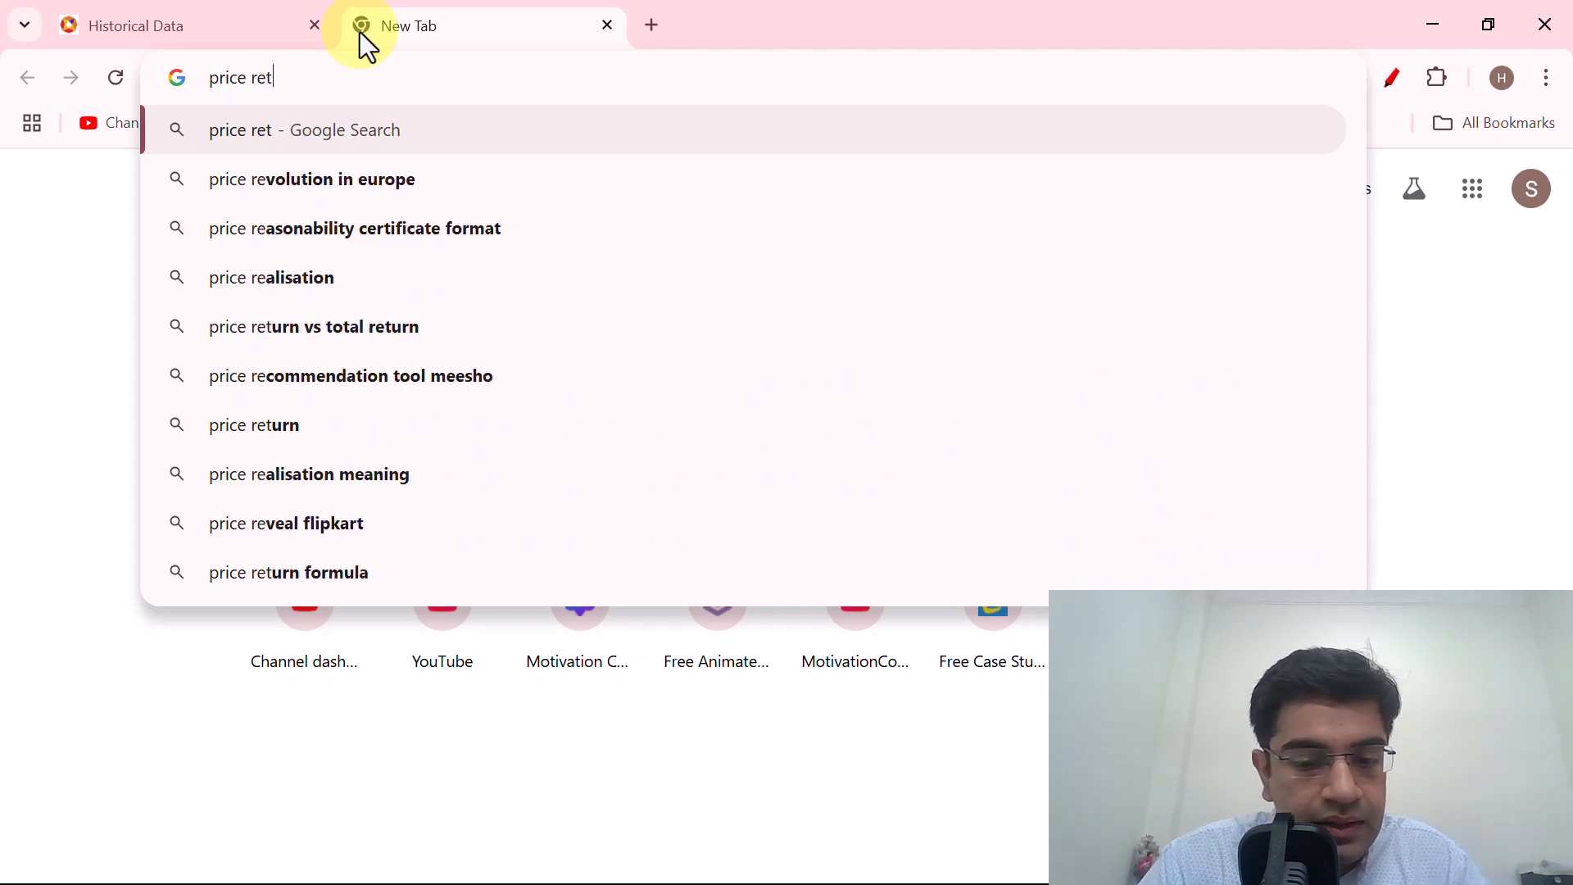
key("Down")
key("Return")
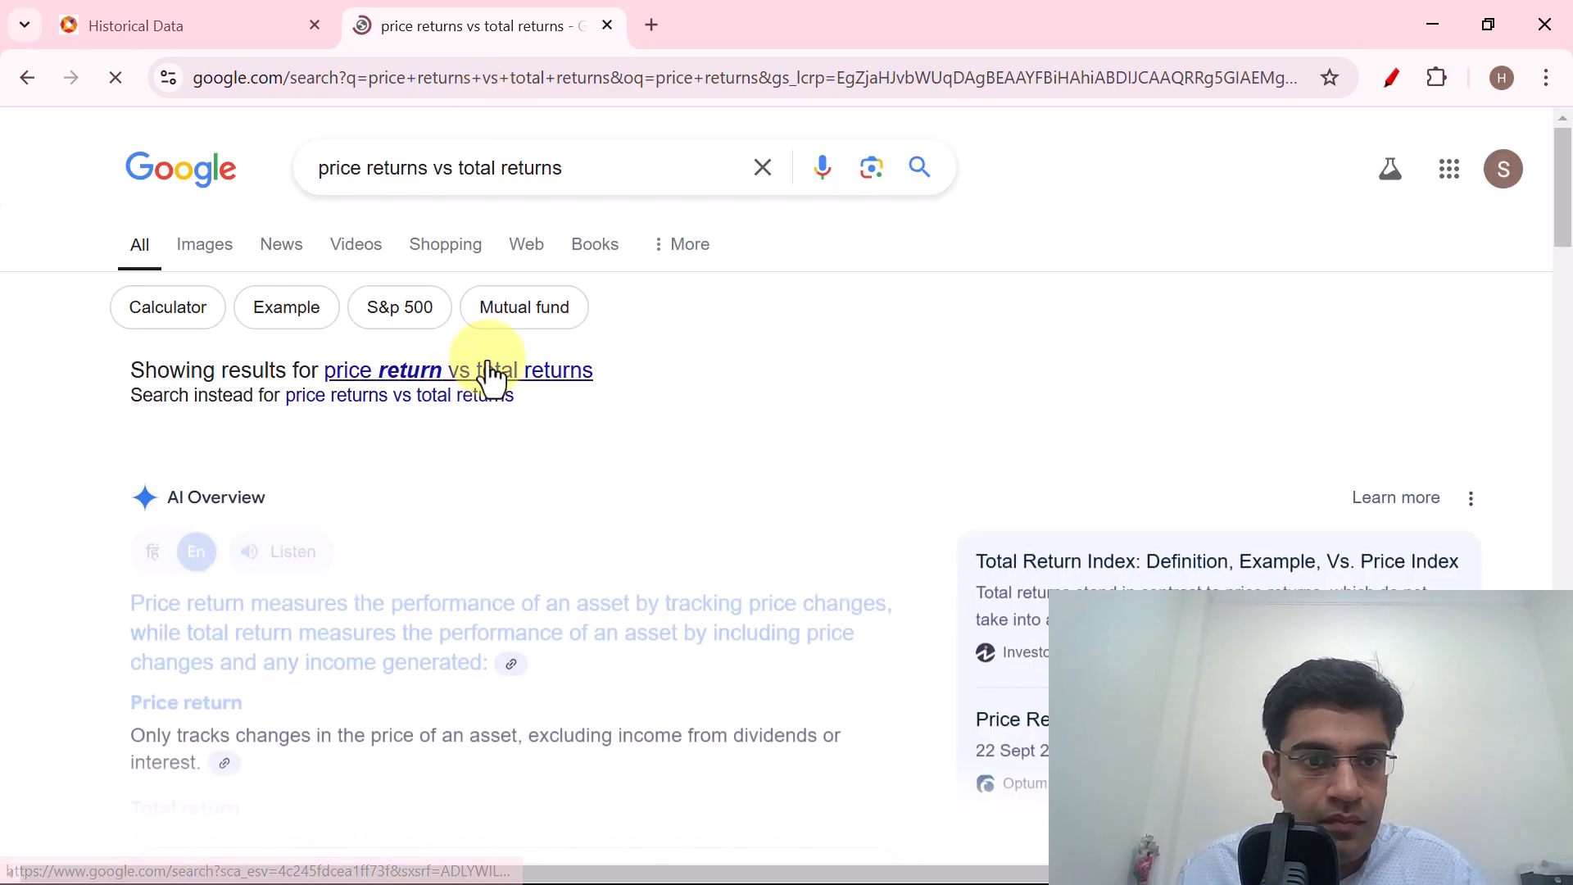
Examine the explanations of price return and total return, highlighting the wording on price changes, income and dividends.
scroll(502, 393, "down", 3)
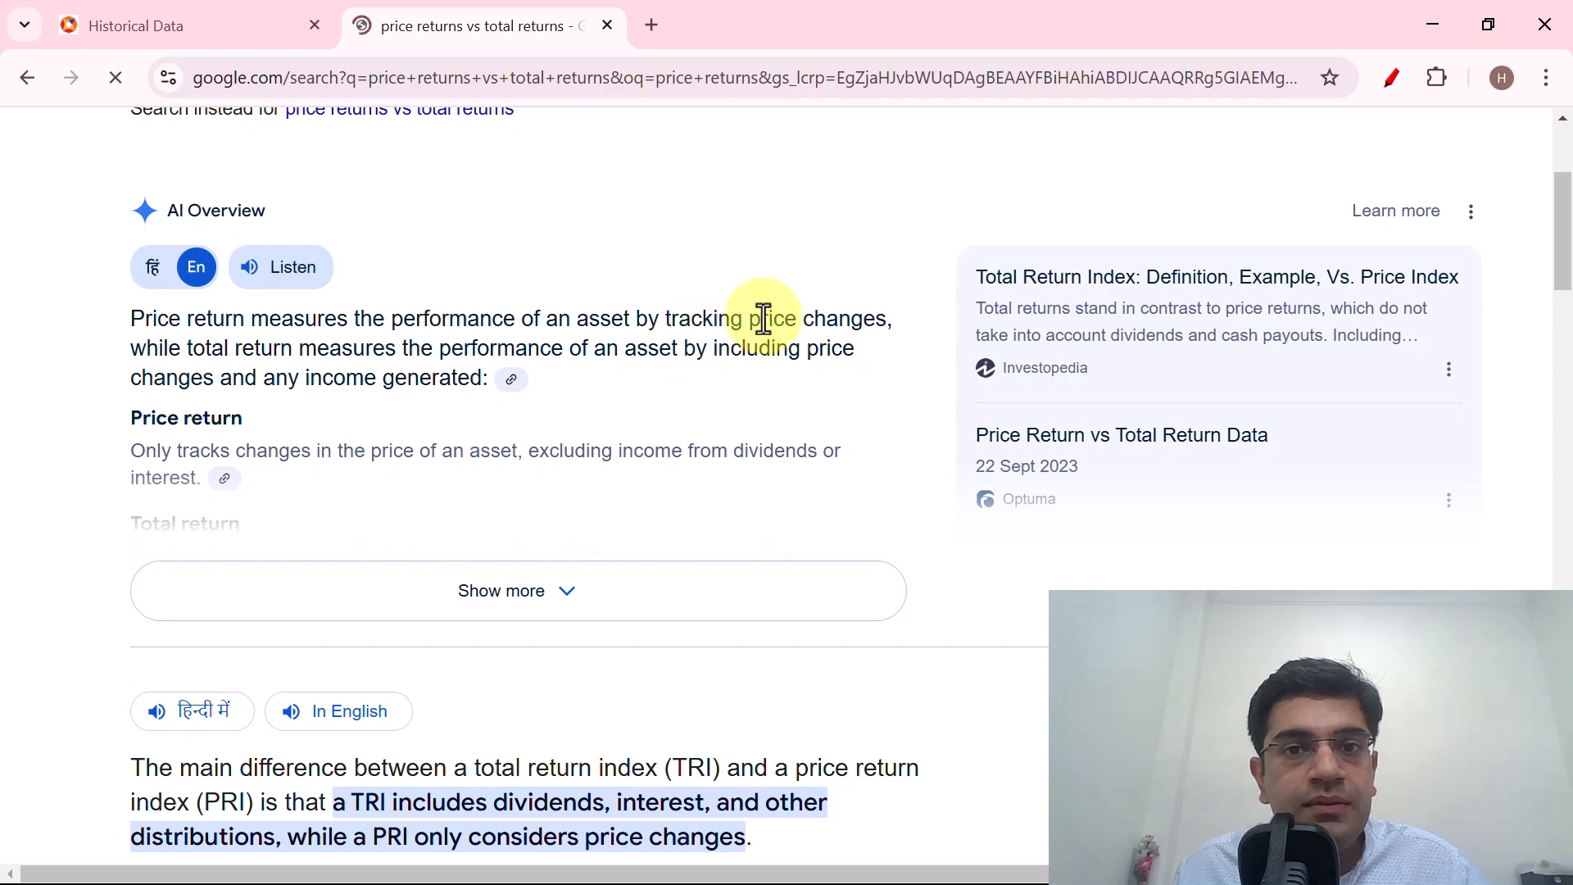
left_click_drag(748, 321, 902, 326)
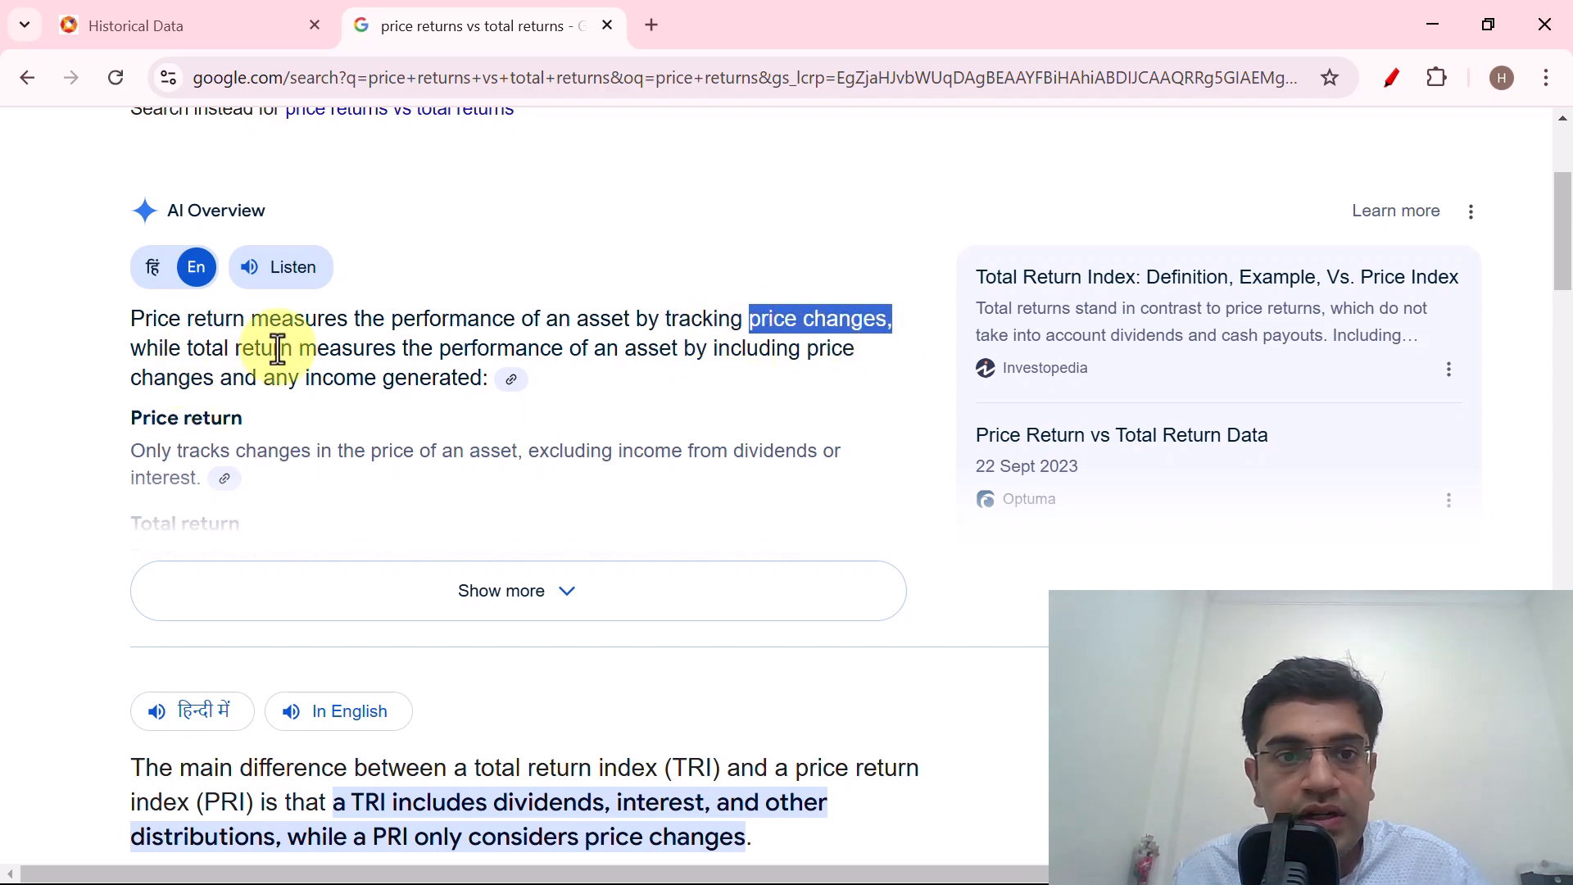
left_click_drag(373, 348, 696, 346)
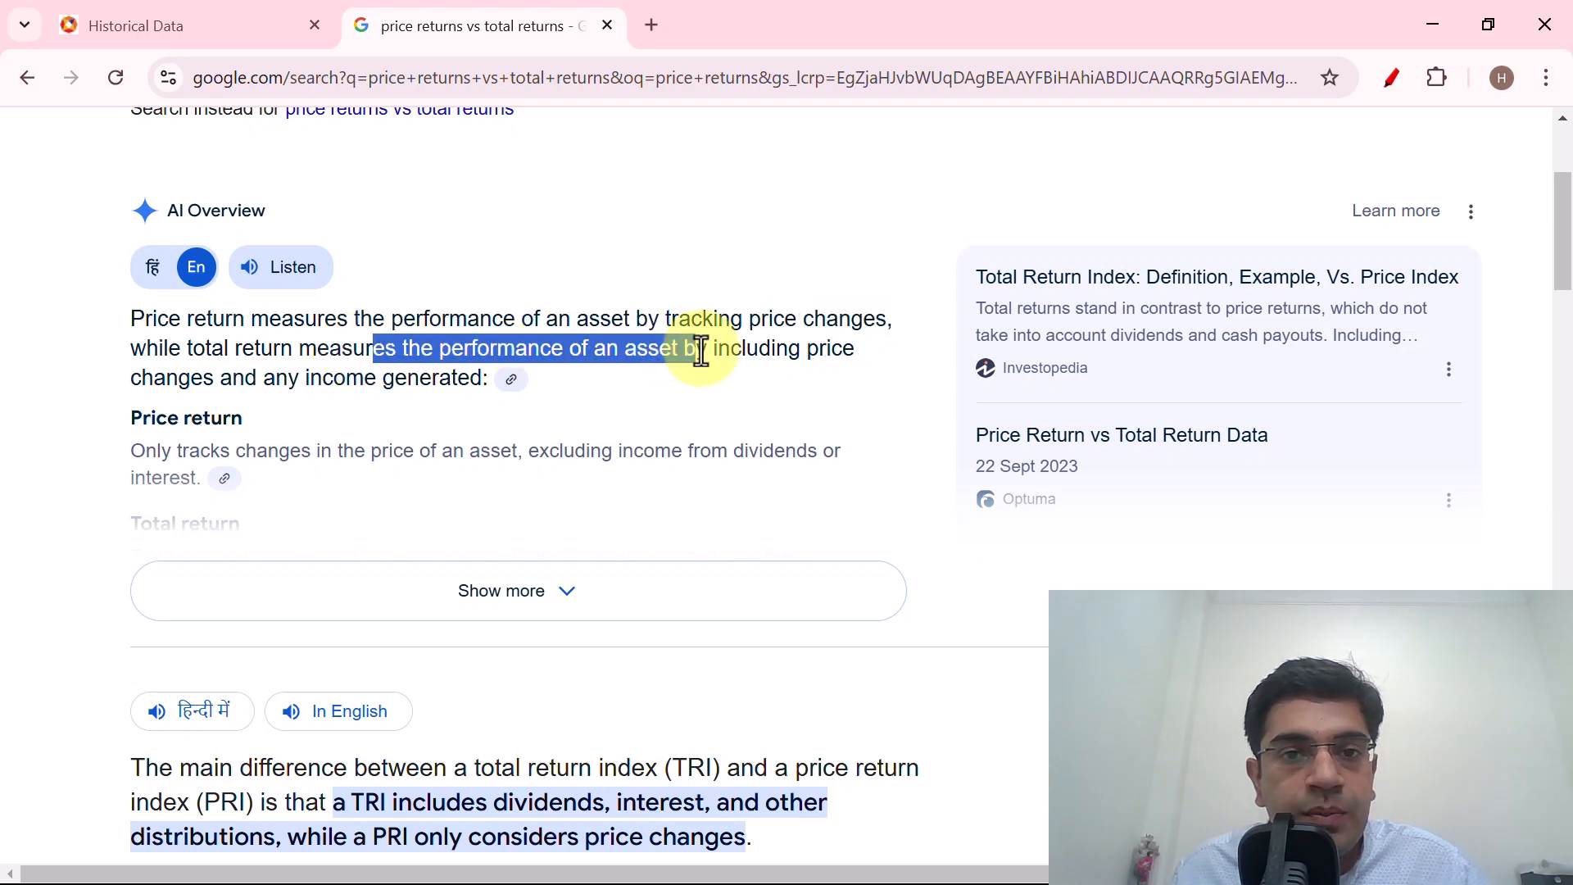
left_click_drag(154, 378, 390, 377)
scroll(398, 378, "down", 6)
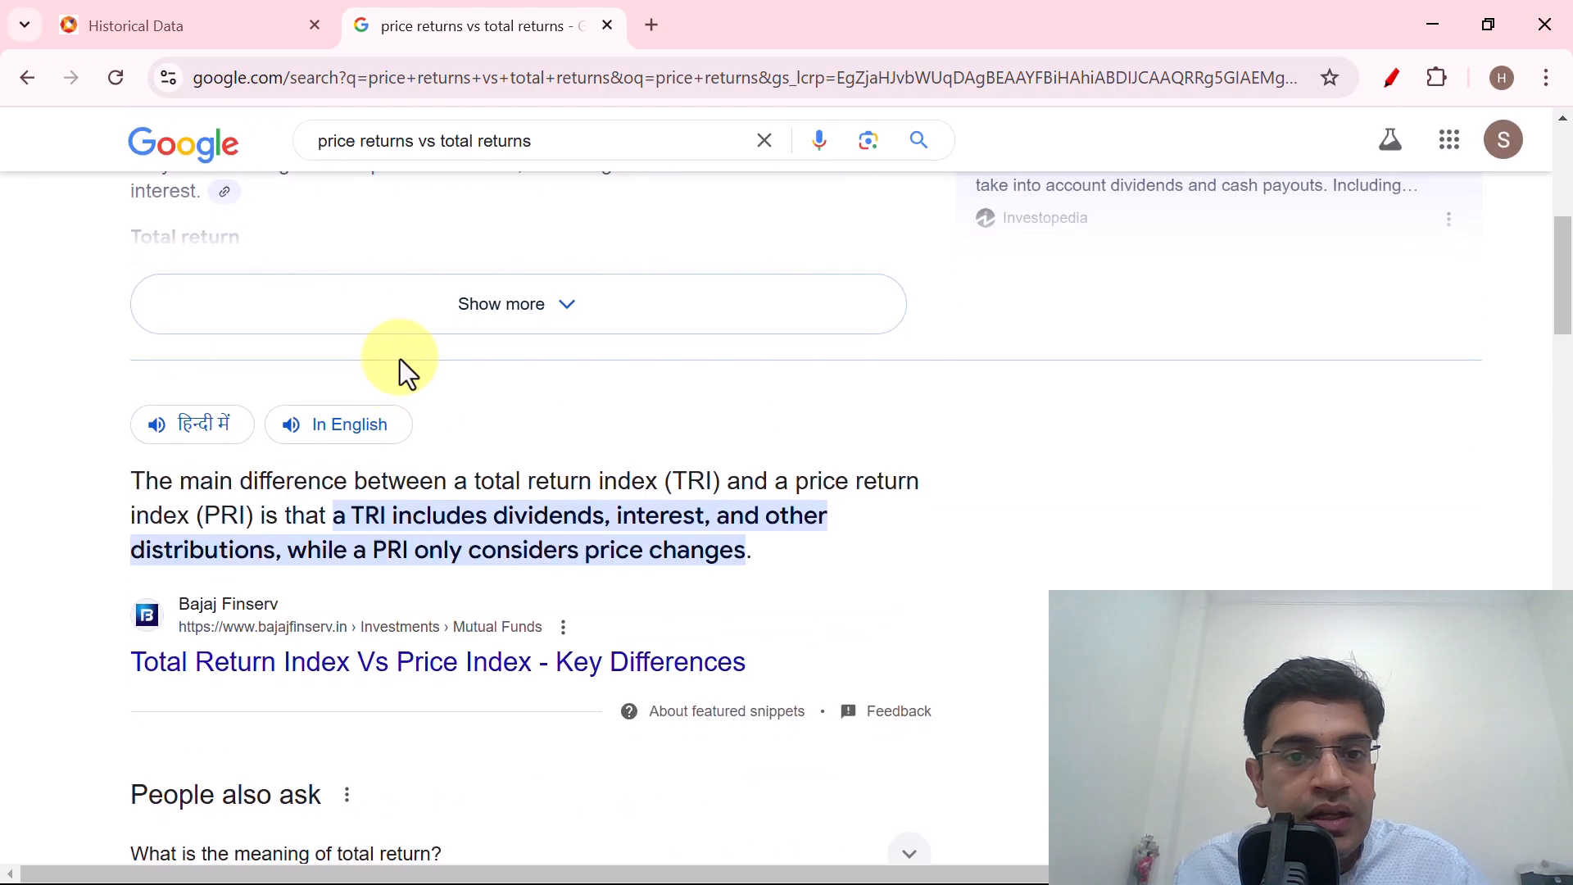
left_click_drag(495, 231, 748, 242)
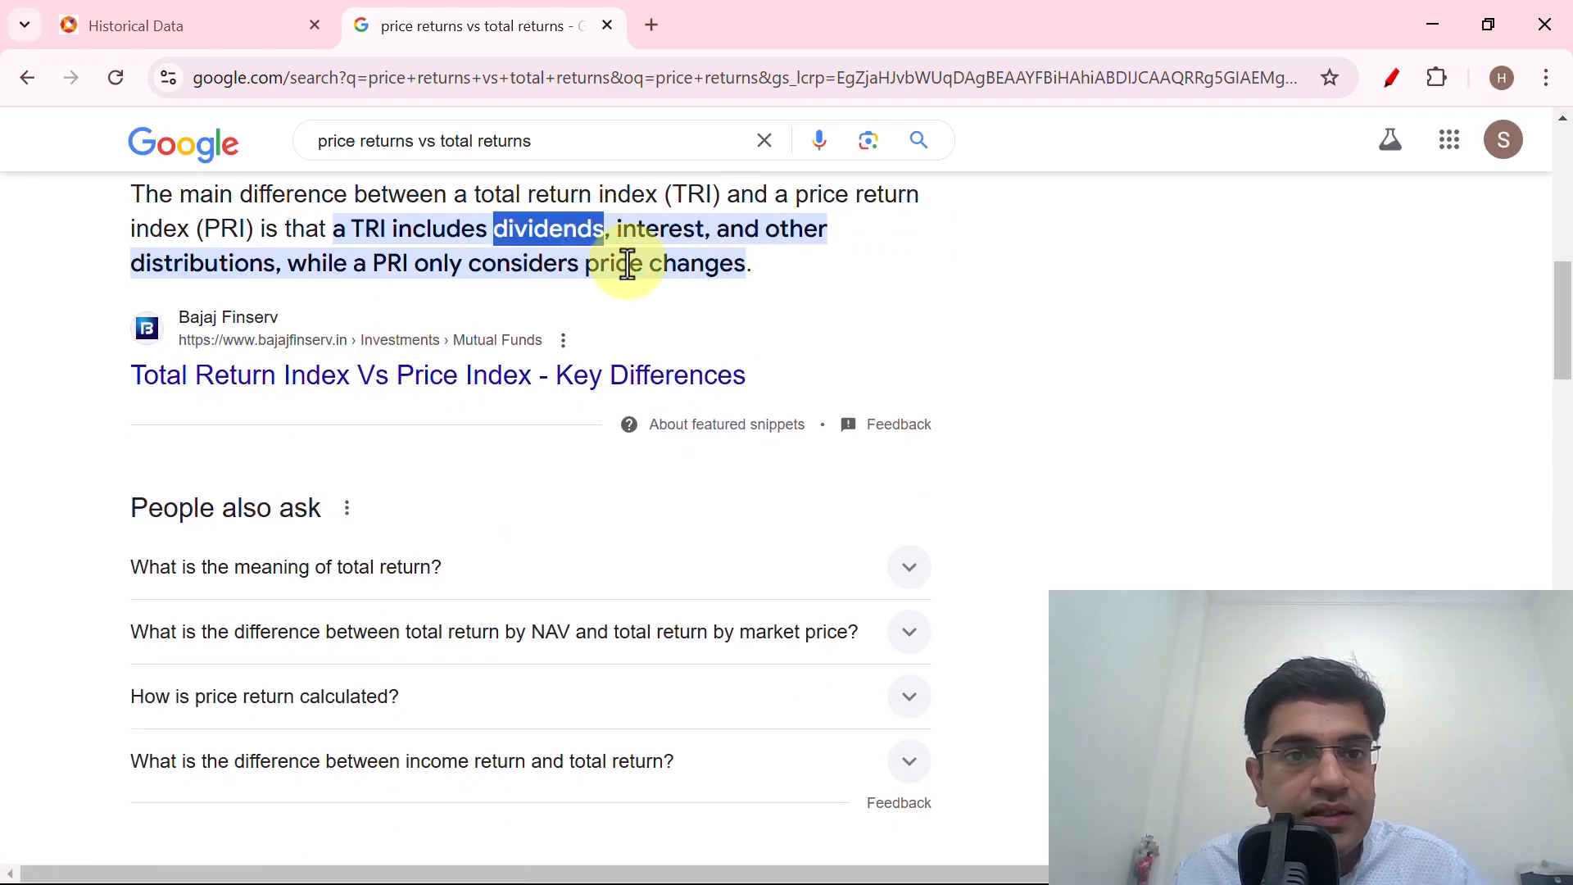
left_click(491, 270)
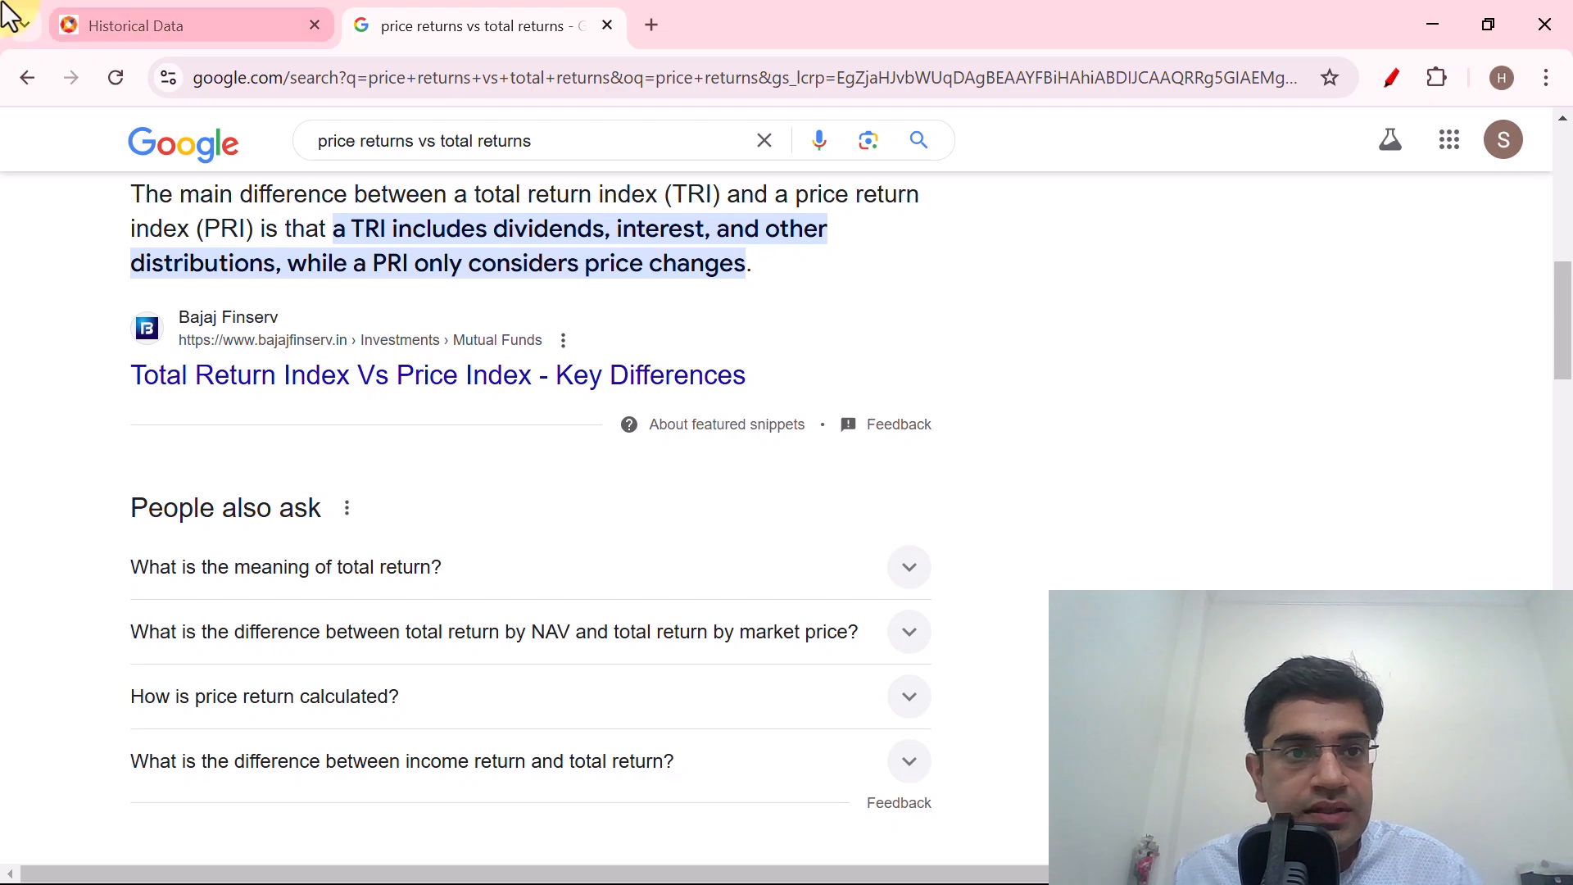
Return to the Historical Data page and set the index type to Equity for Total returns Index Values.
left_click(210, 28)
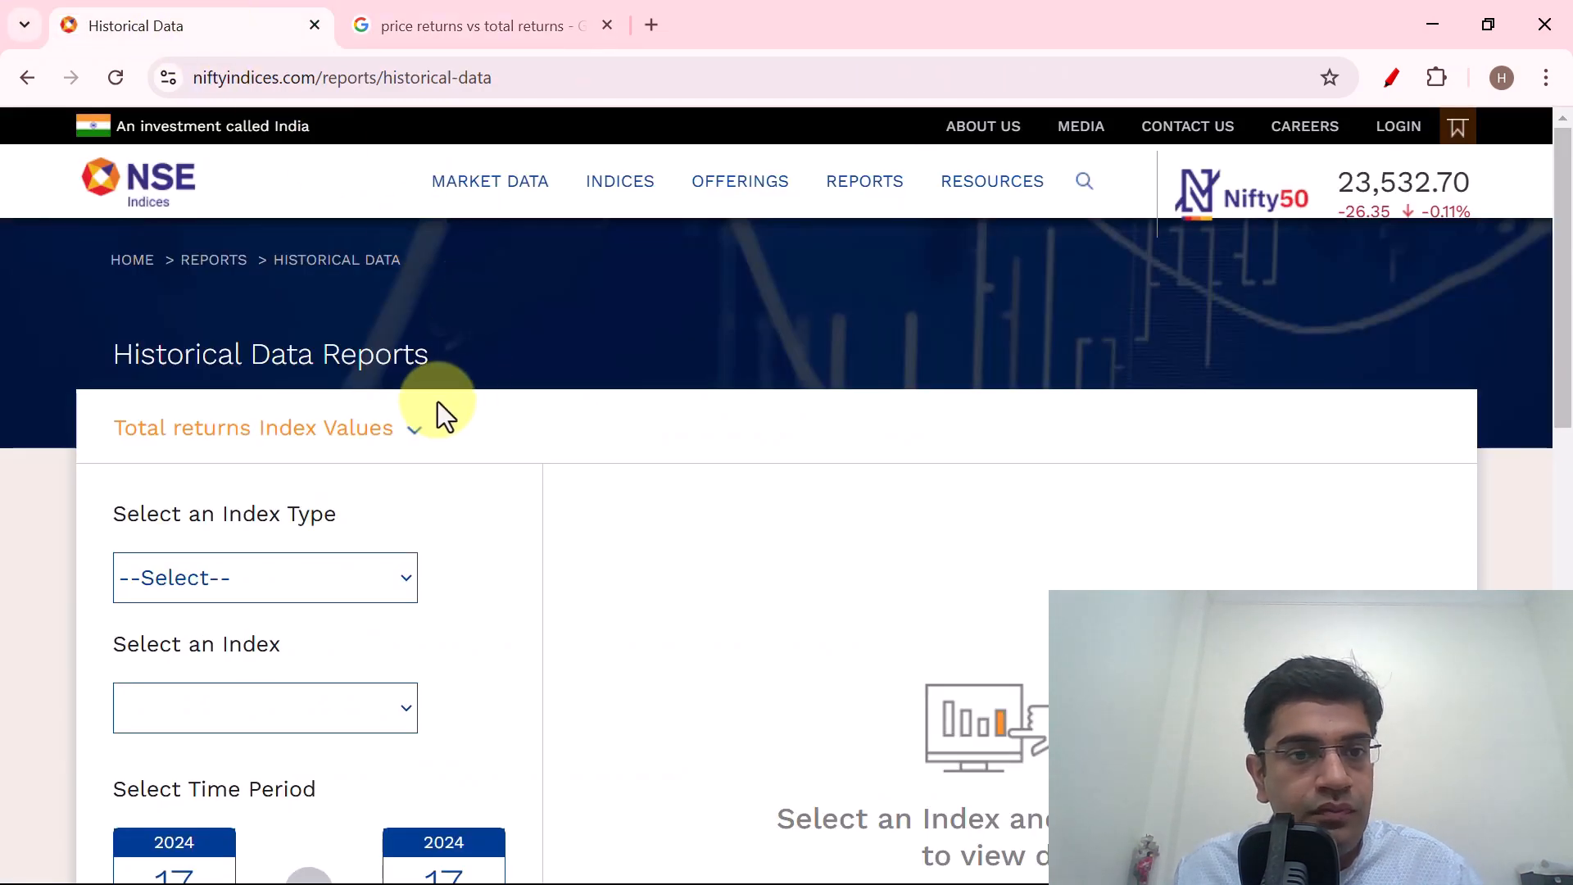
scroll(451, 402, "down", 3)
scroll(449, 400, "up", 3)
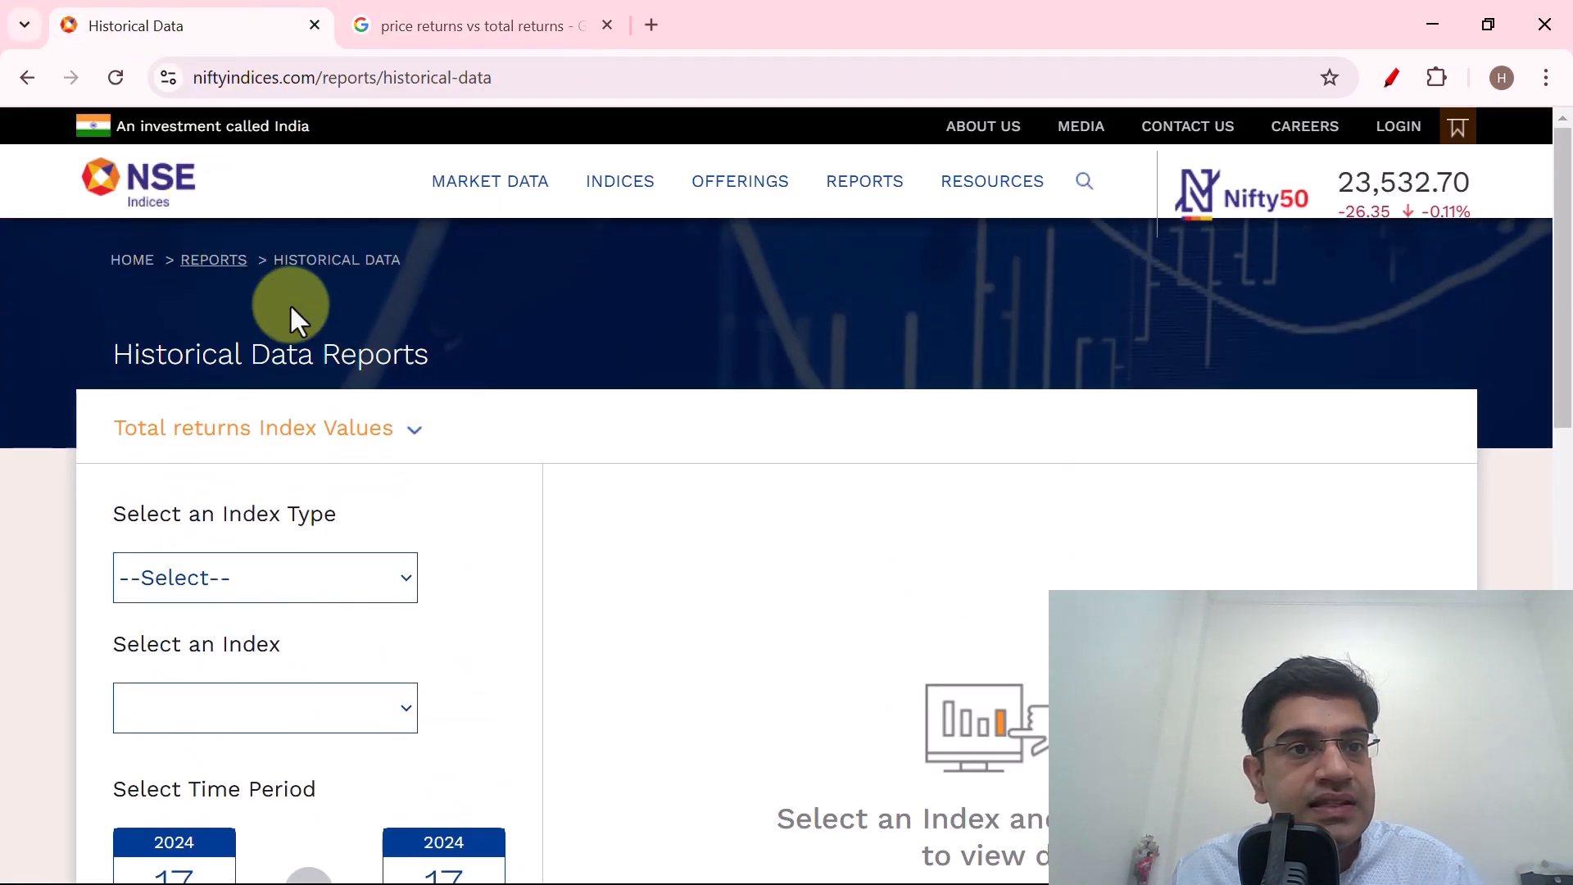
scroll(334, 359, "down", 3)
left_click(313, 288)
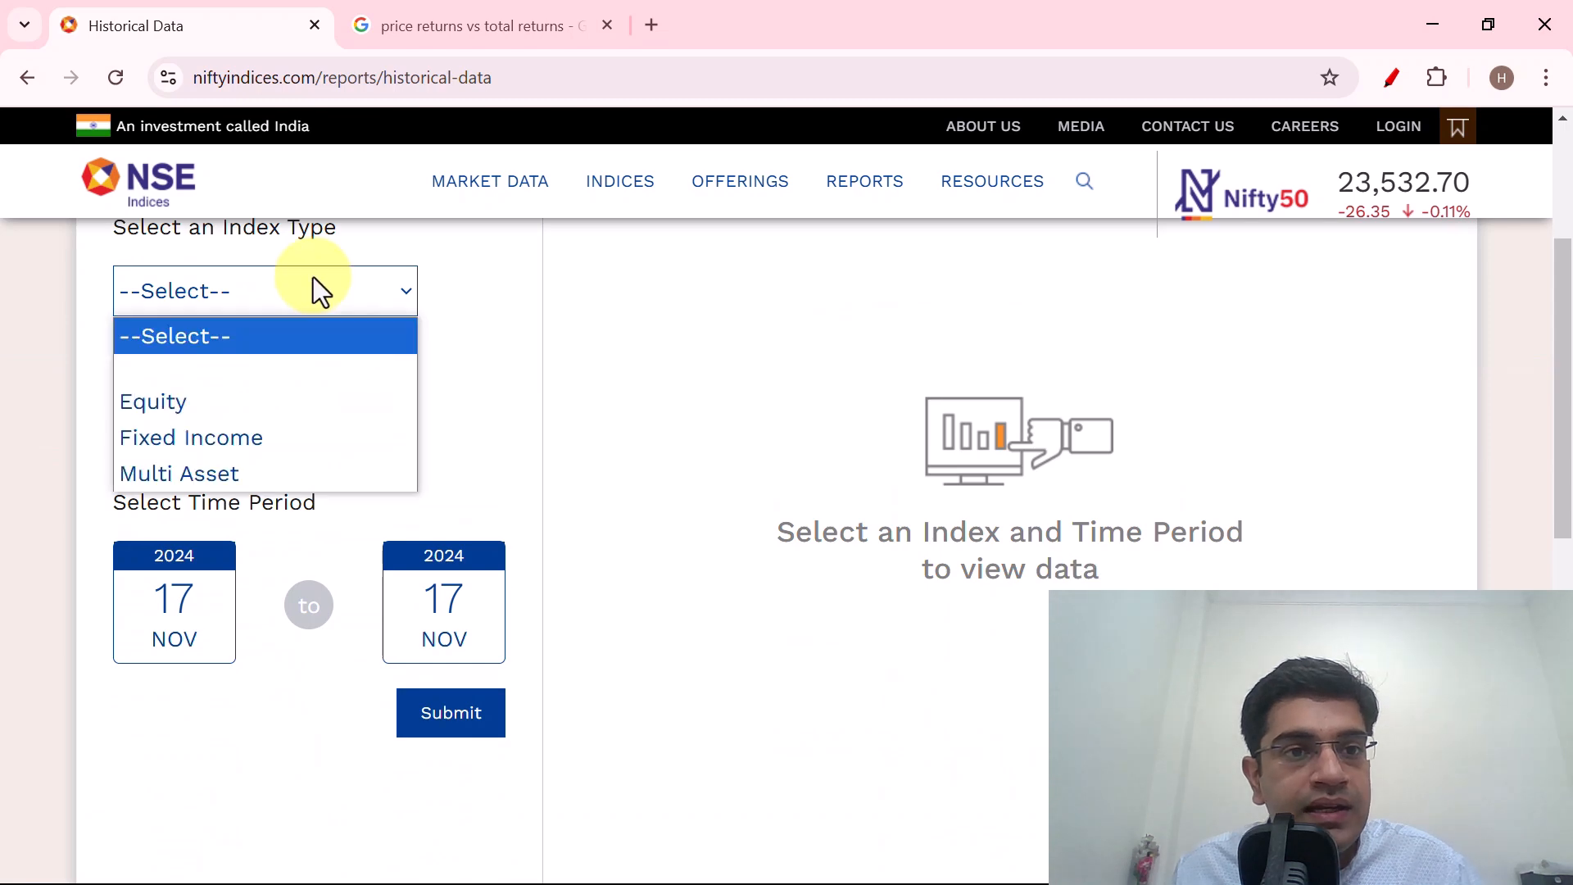
left_click(184, 410)
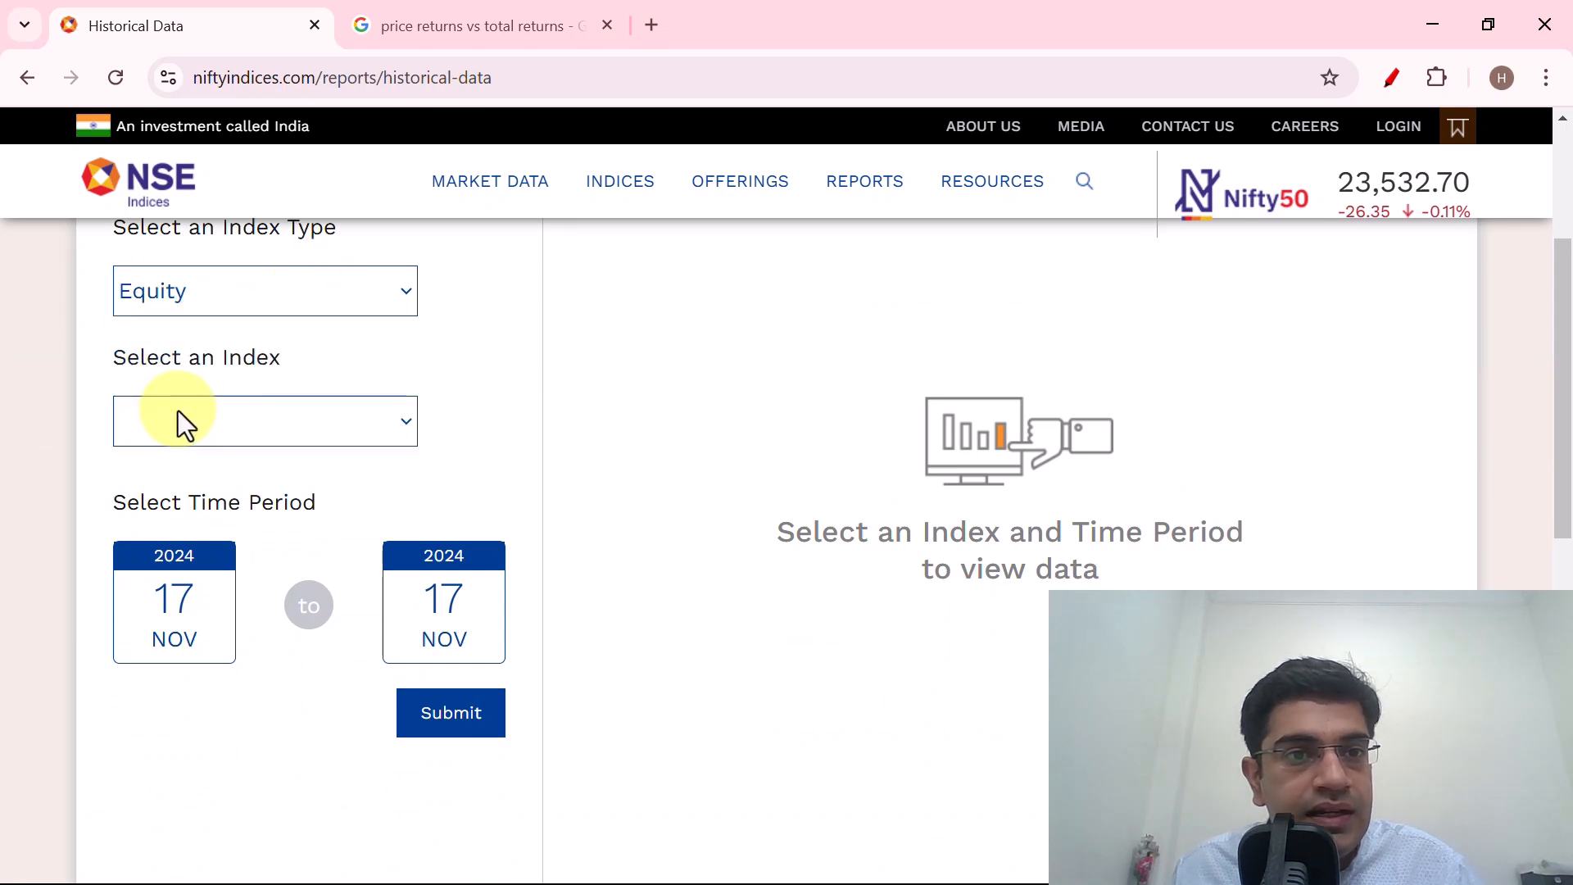
Choose NIFTY MICROCAP 250 as the index for the total returns report.
left_click(288, 430)
scroll(332, 525, "down", 5)
scroll(318, 710, "down", 10)
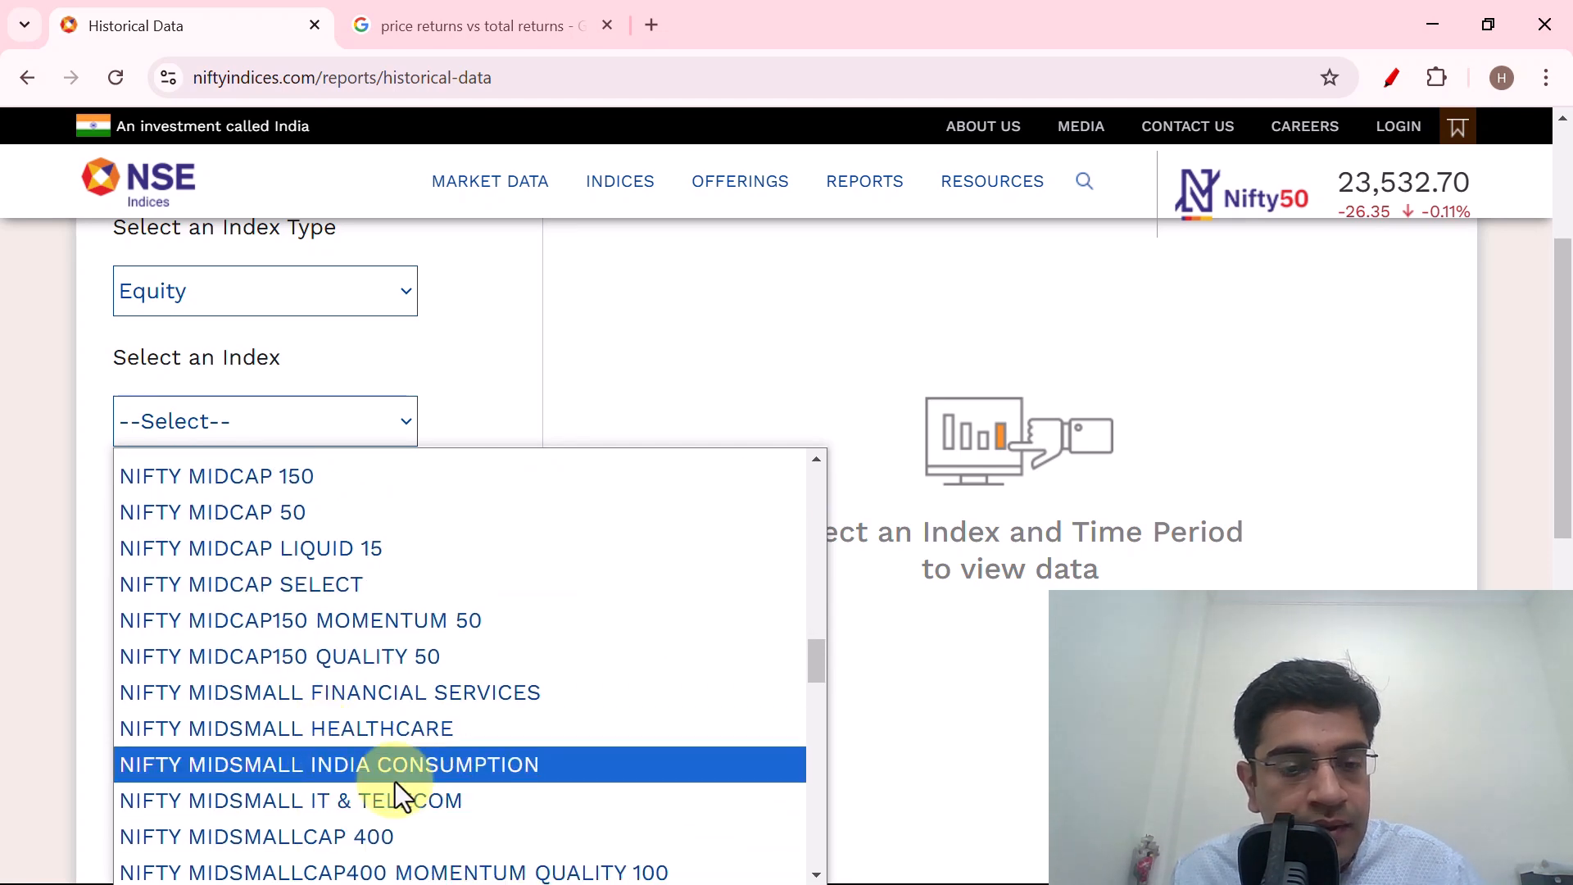
scroll(397, 786, "down", 6)
scroll(401, 818, "down", 6)
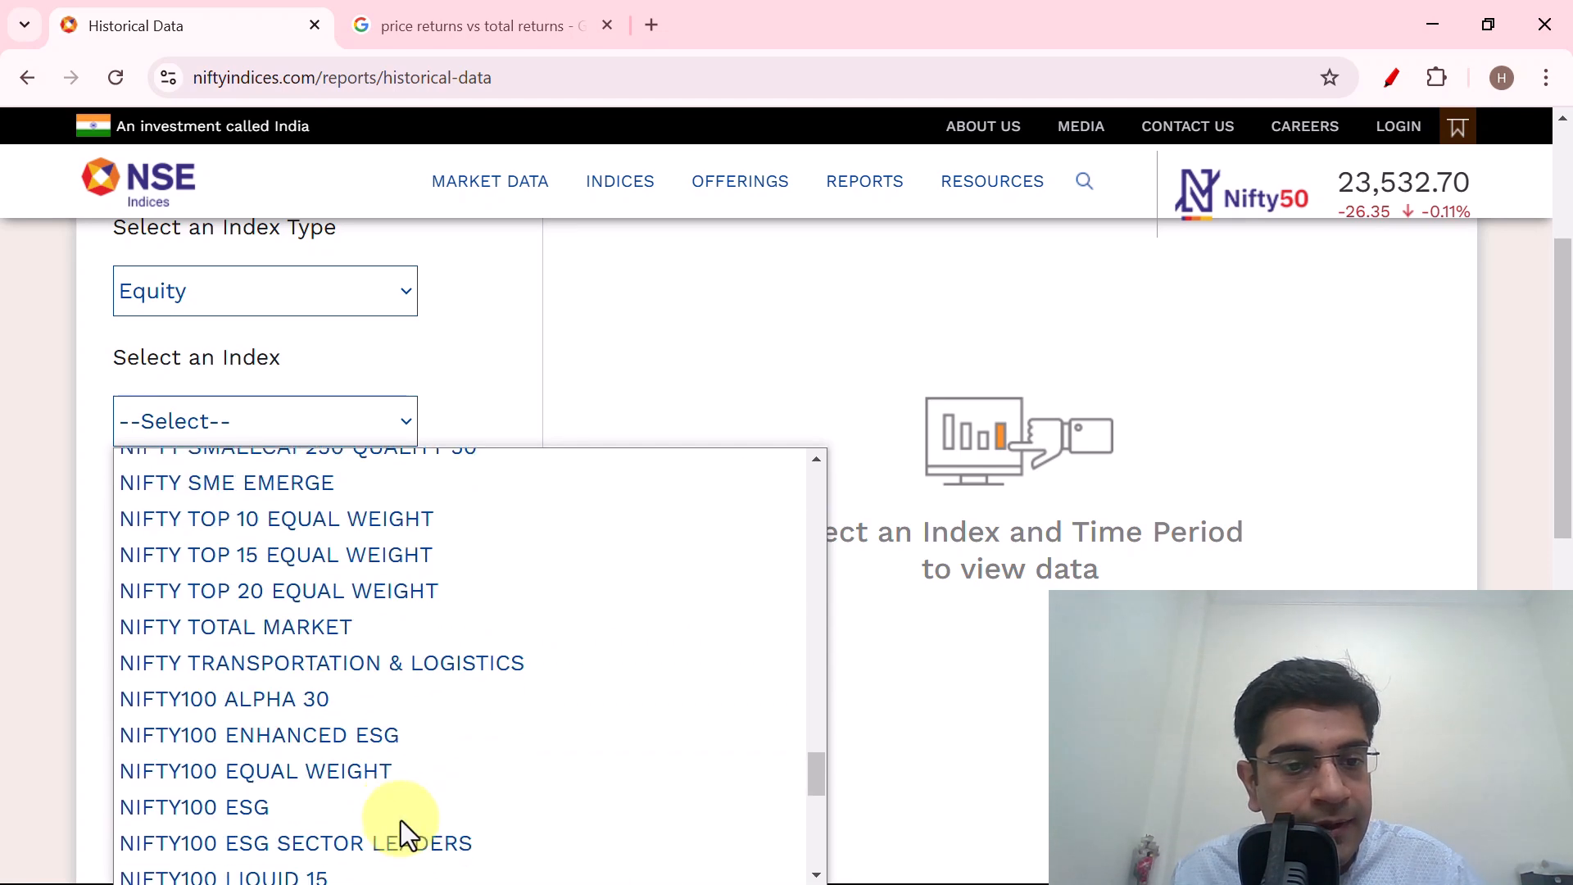
scroll(400, 818, "up", 16)
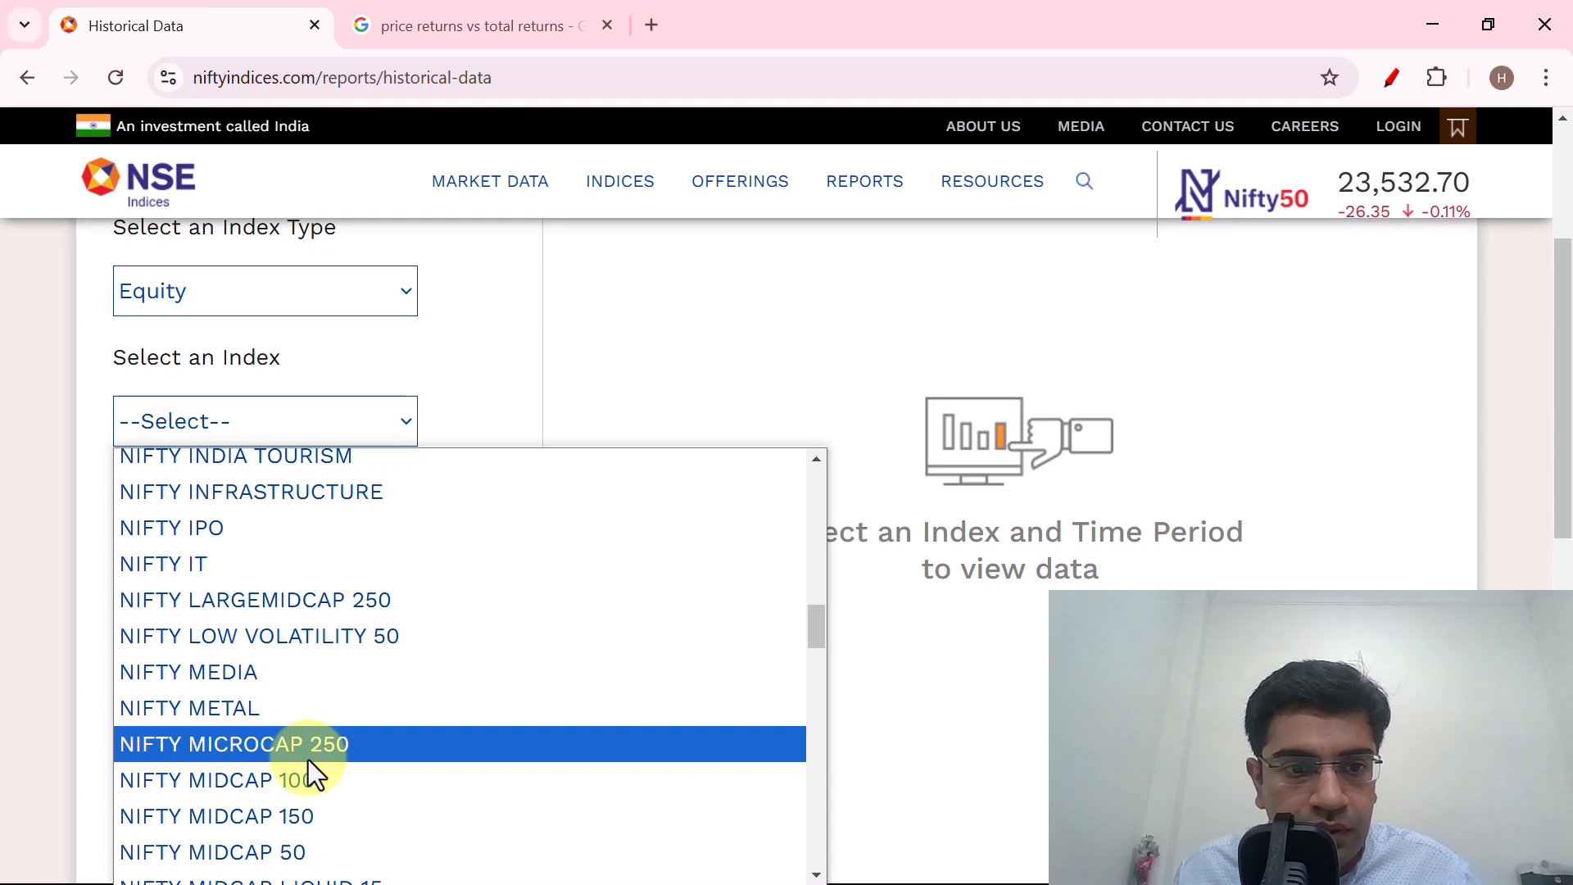
left_click(282, 754)
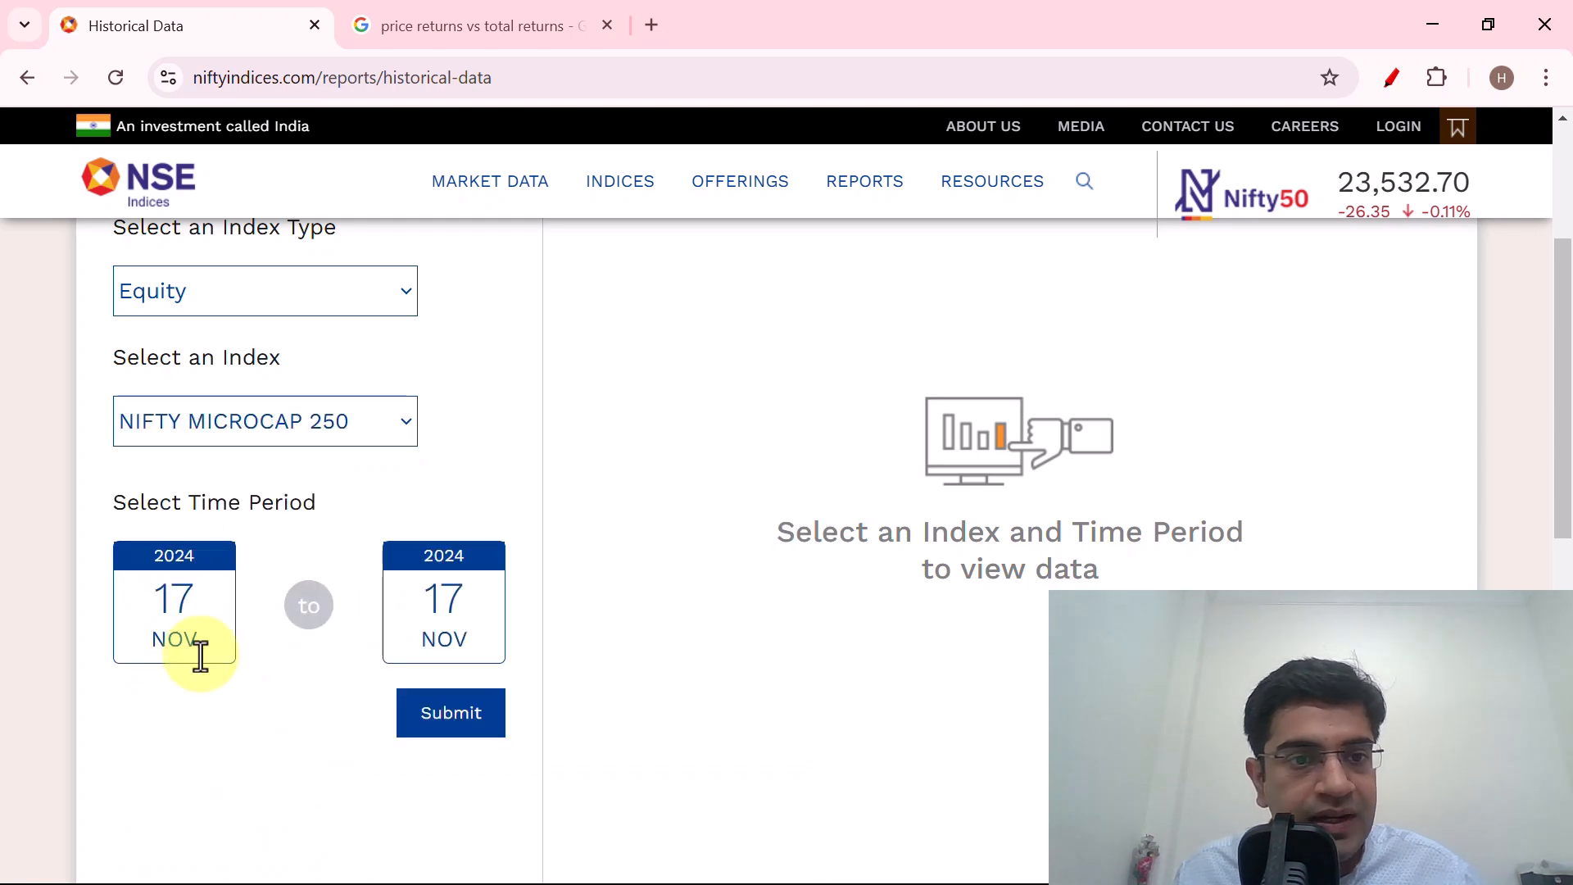
Set the report's start date to 1 January 1995.
left_click(170, 598)
scroll(283, 636, "down", 3)
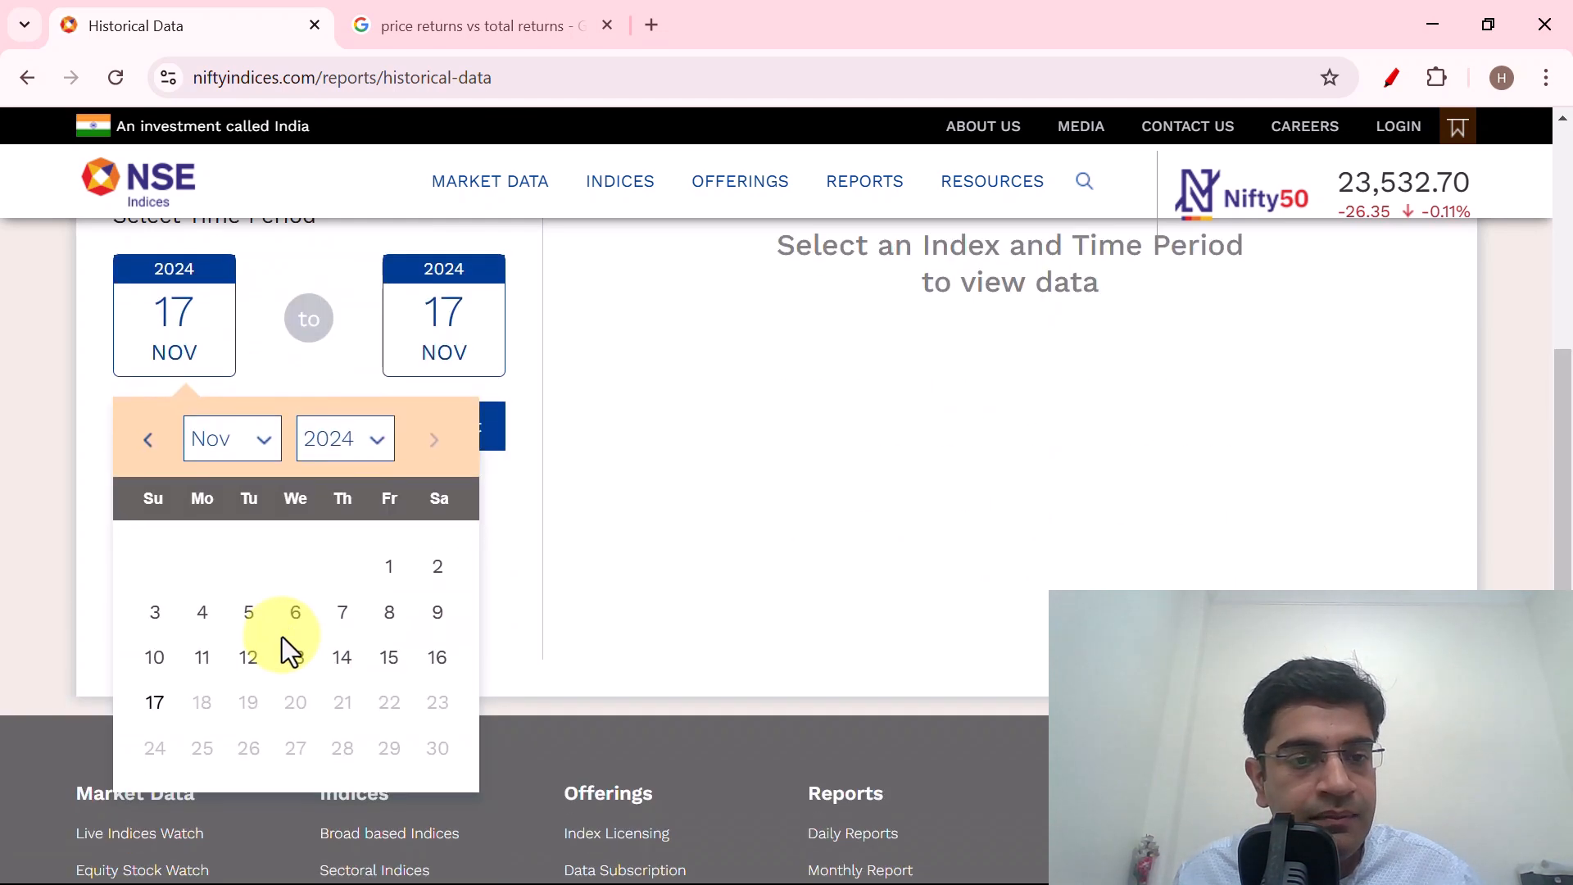
left_click(364, 439)
scroll(328, 606, "up", 6)
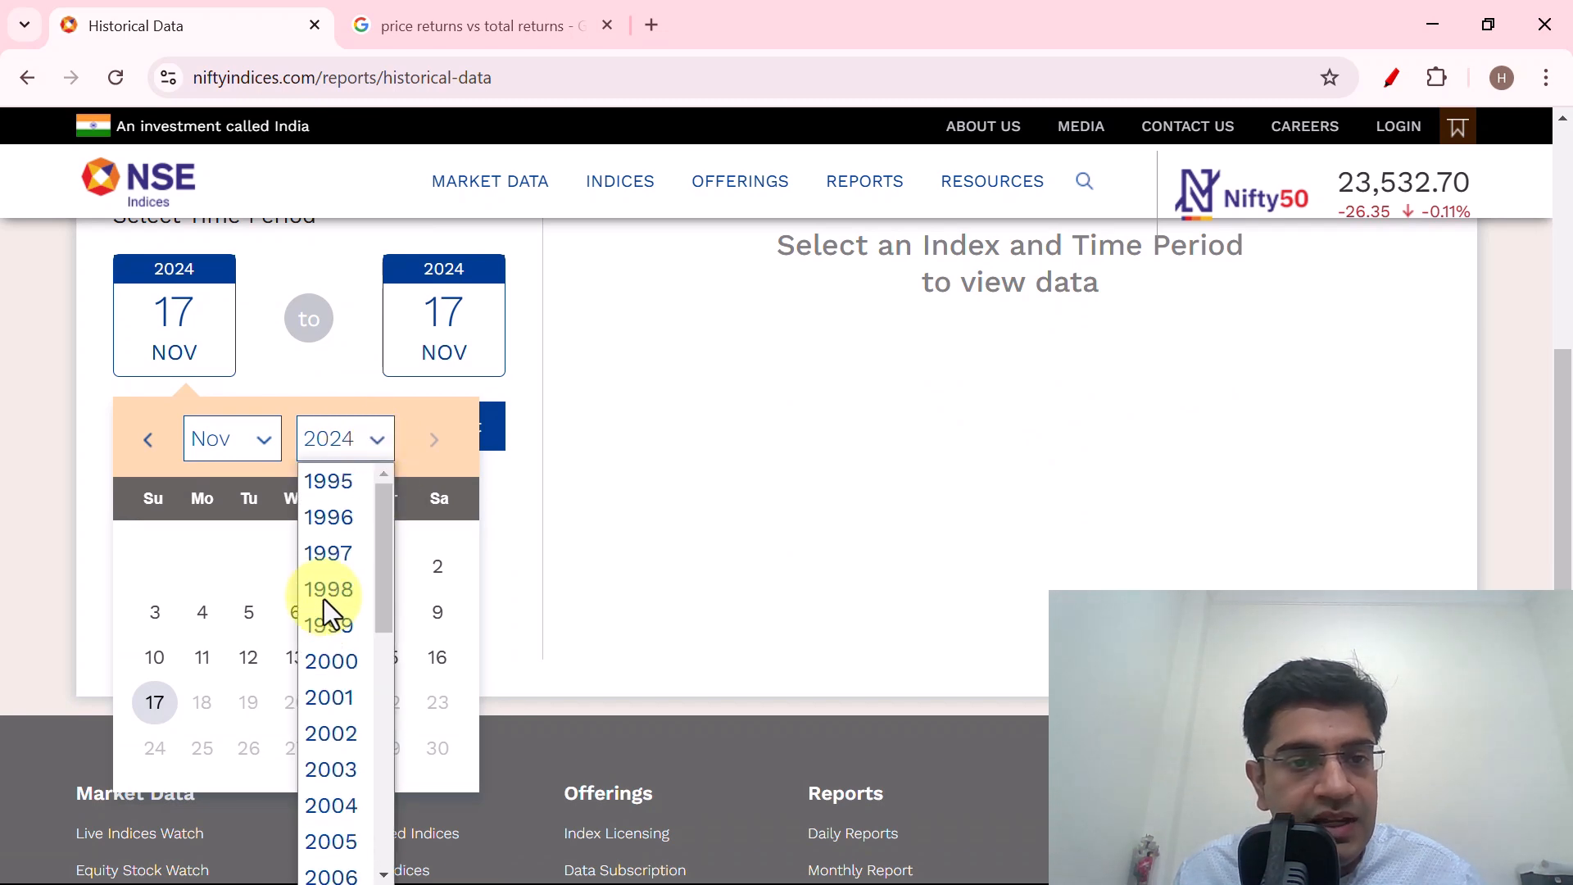
left_click(262, 439)
left_click(262, 439)
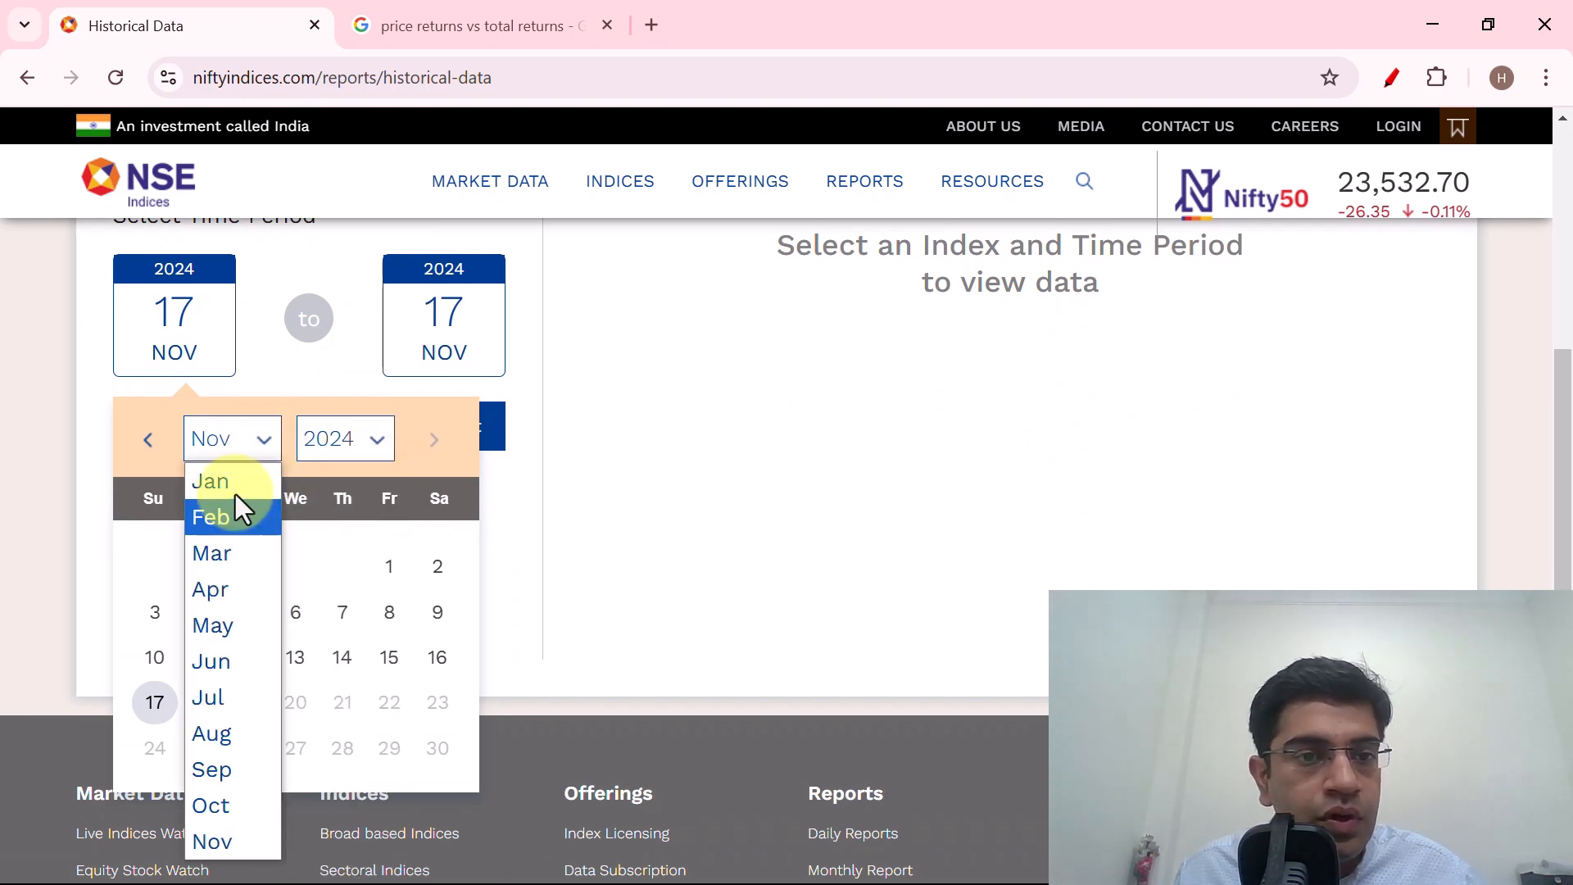
left_click(235, 489)
left_click(366, 444)
scroll(330, 565, "up", 6)
left_click(327, 484)
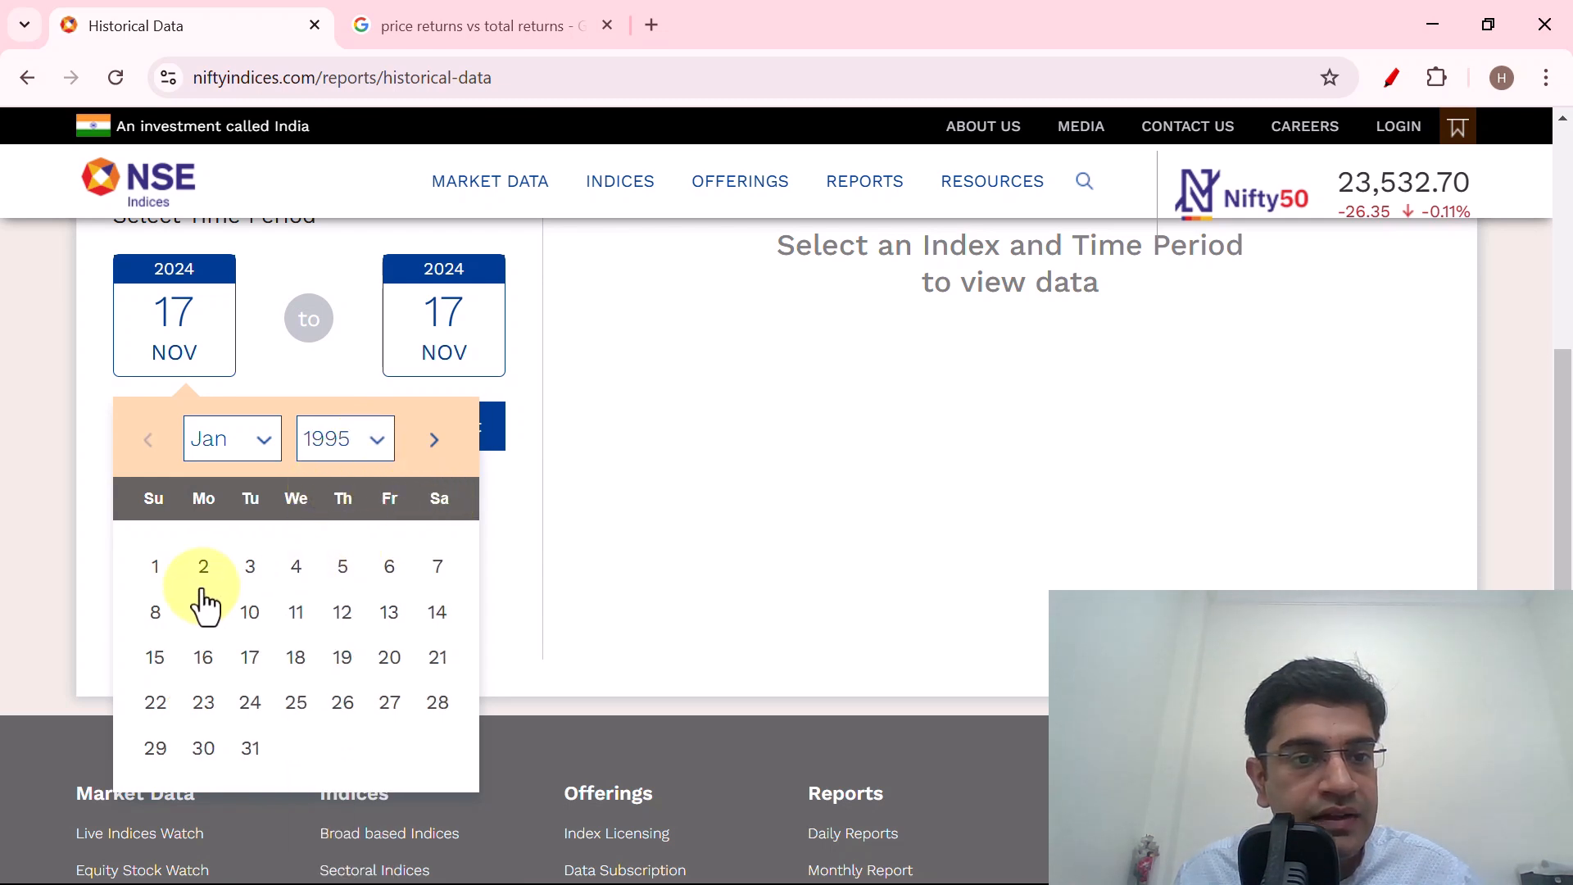
left_click(152, 571)
scroll(358, 451, "up", 4)
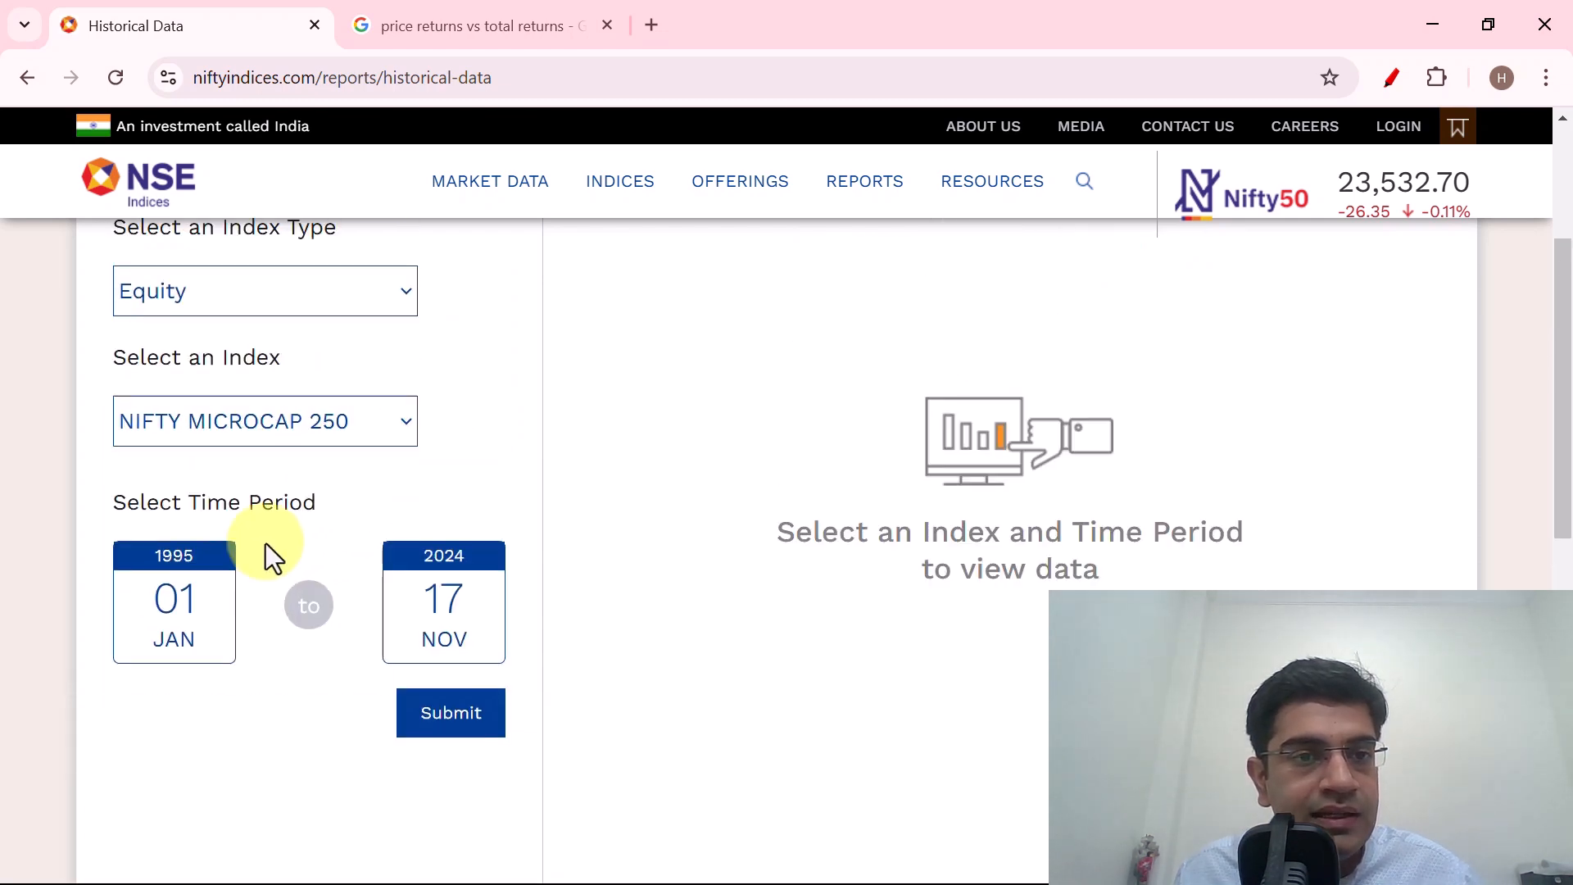
Generate the NIFTY MICROCAP 250 total returns report and download it in CSV format.
left_click(443, 721)
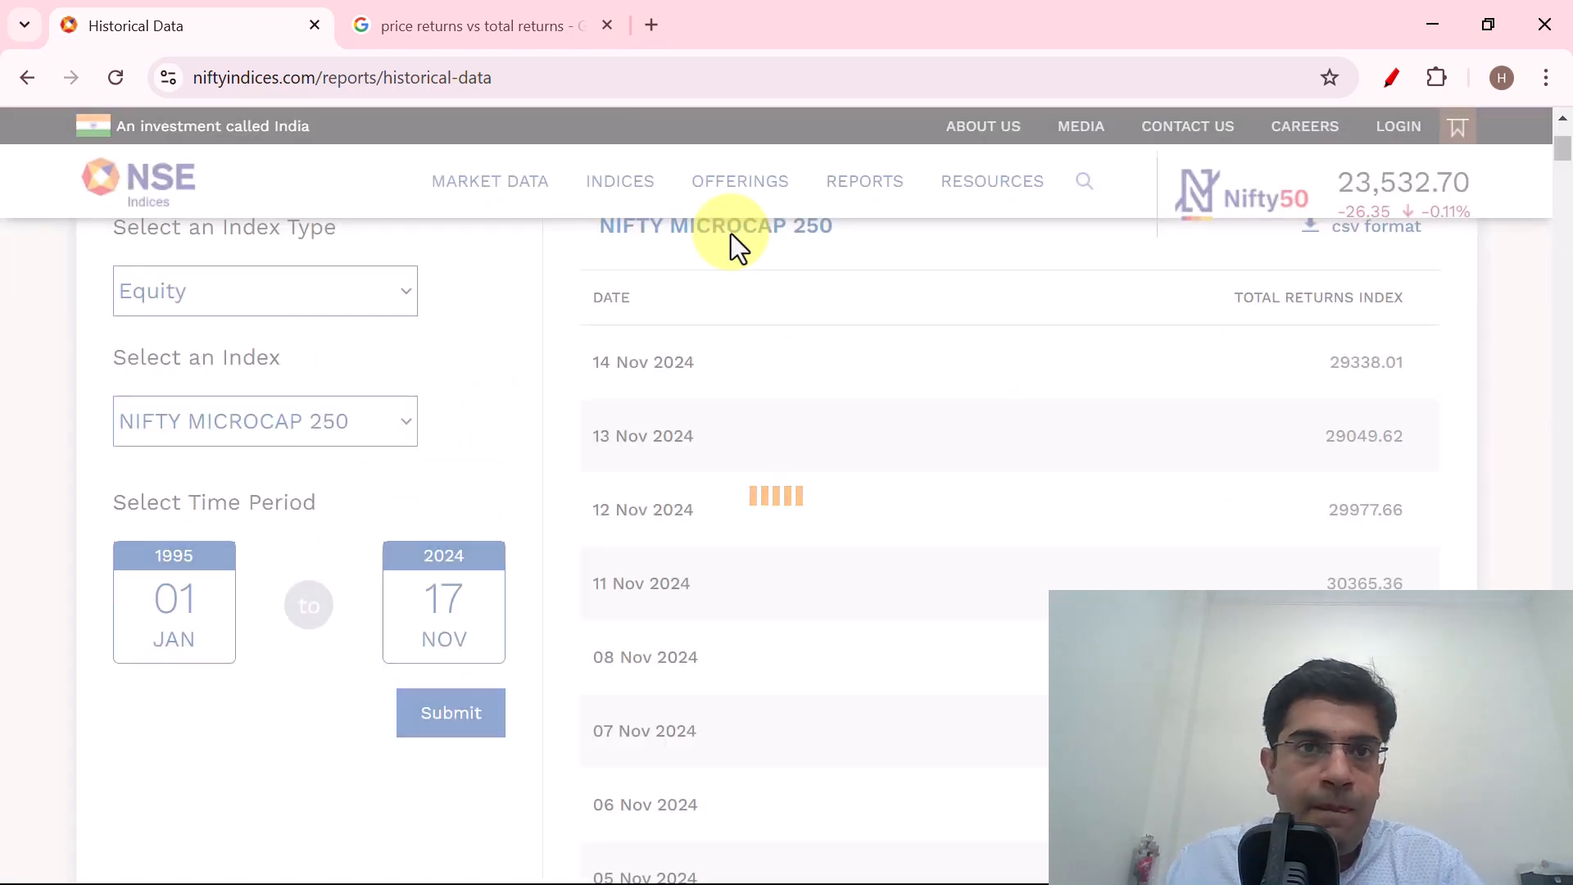
scroll(1065, 476, "up", 3)
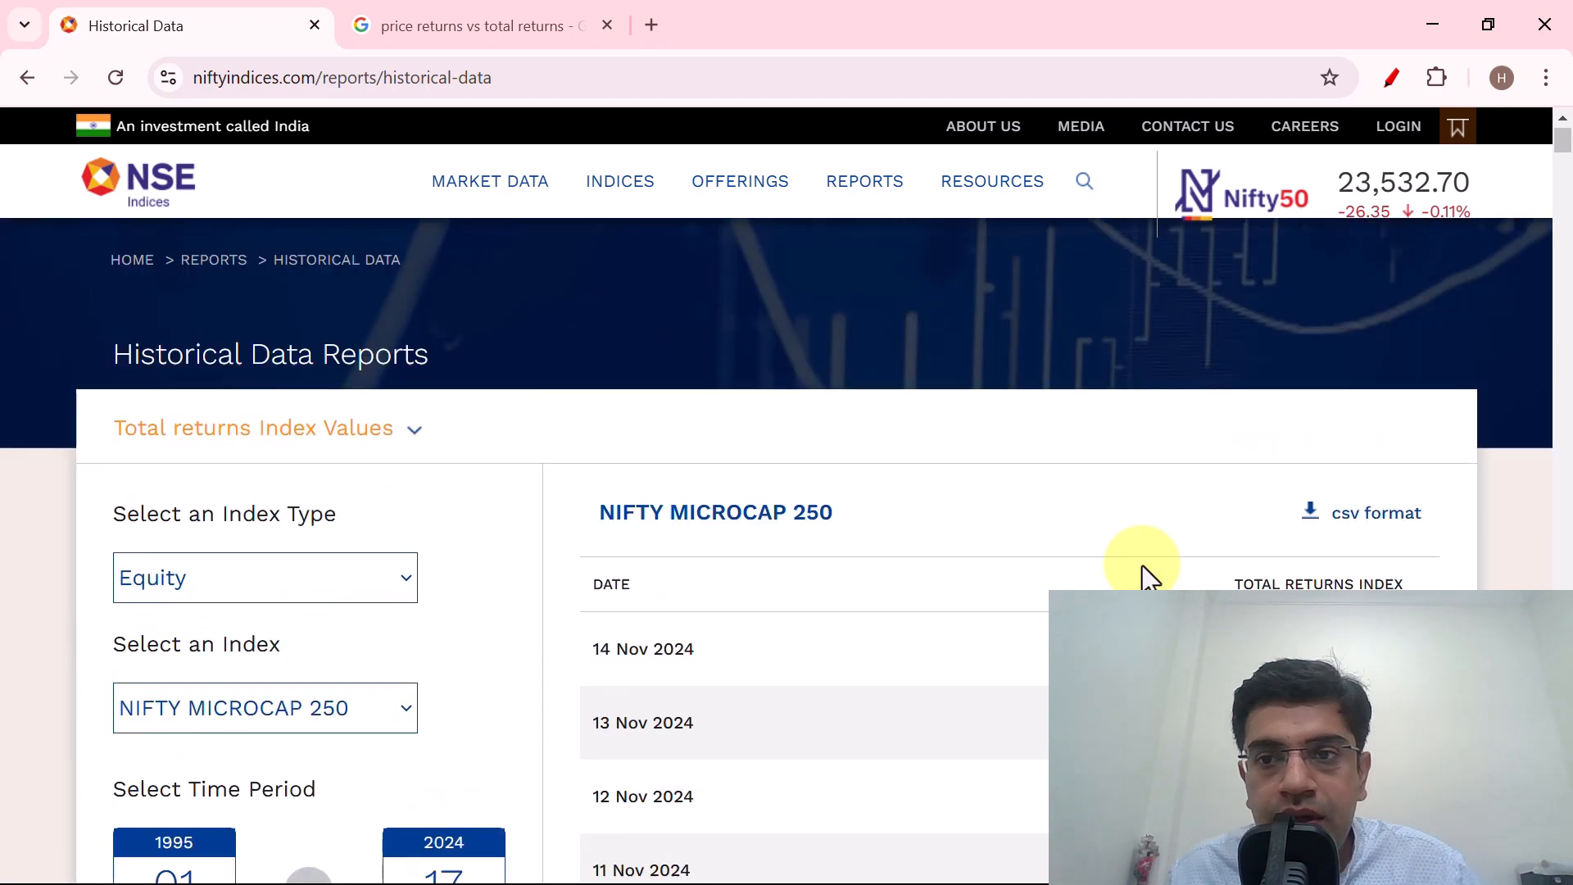
left_click(1365, 514)
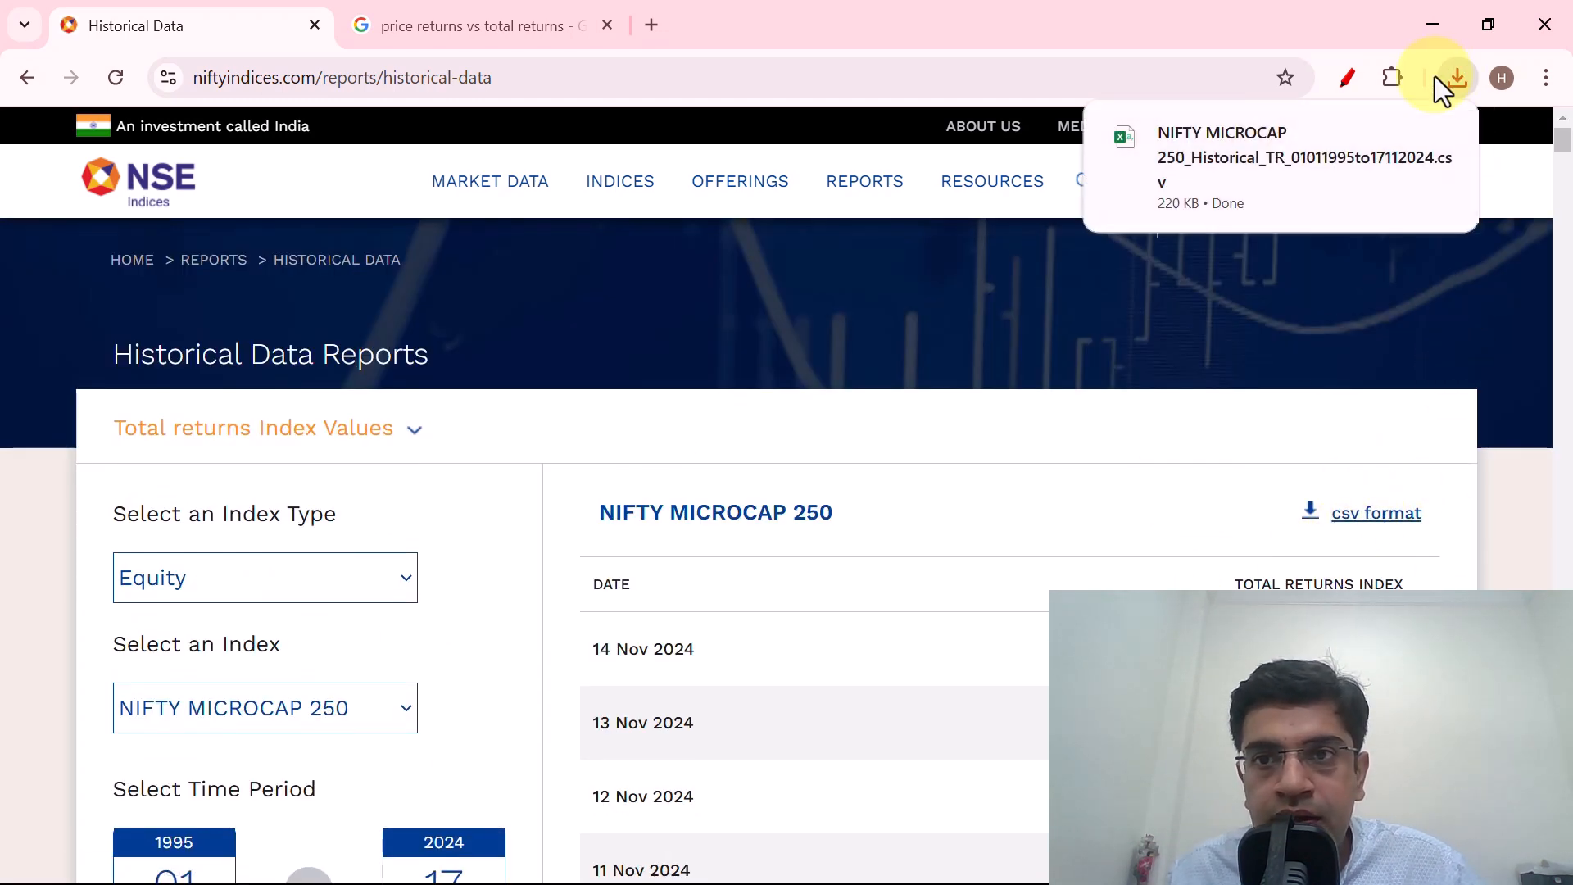
Open the downloaded CSV file in Excel and go to the last record in the Date column.
left_click(1257, 139)
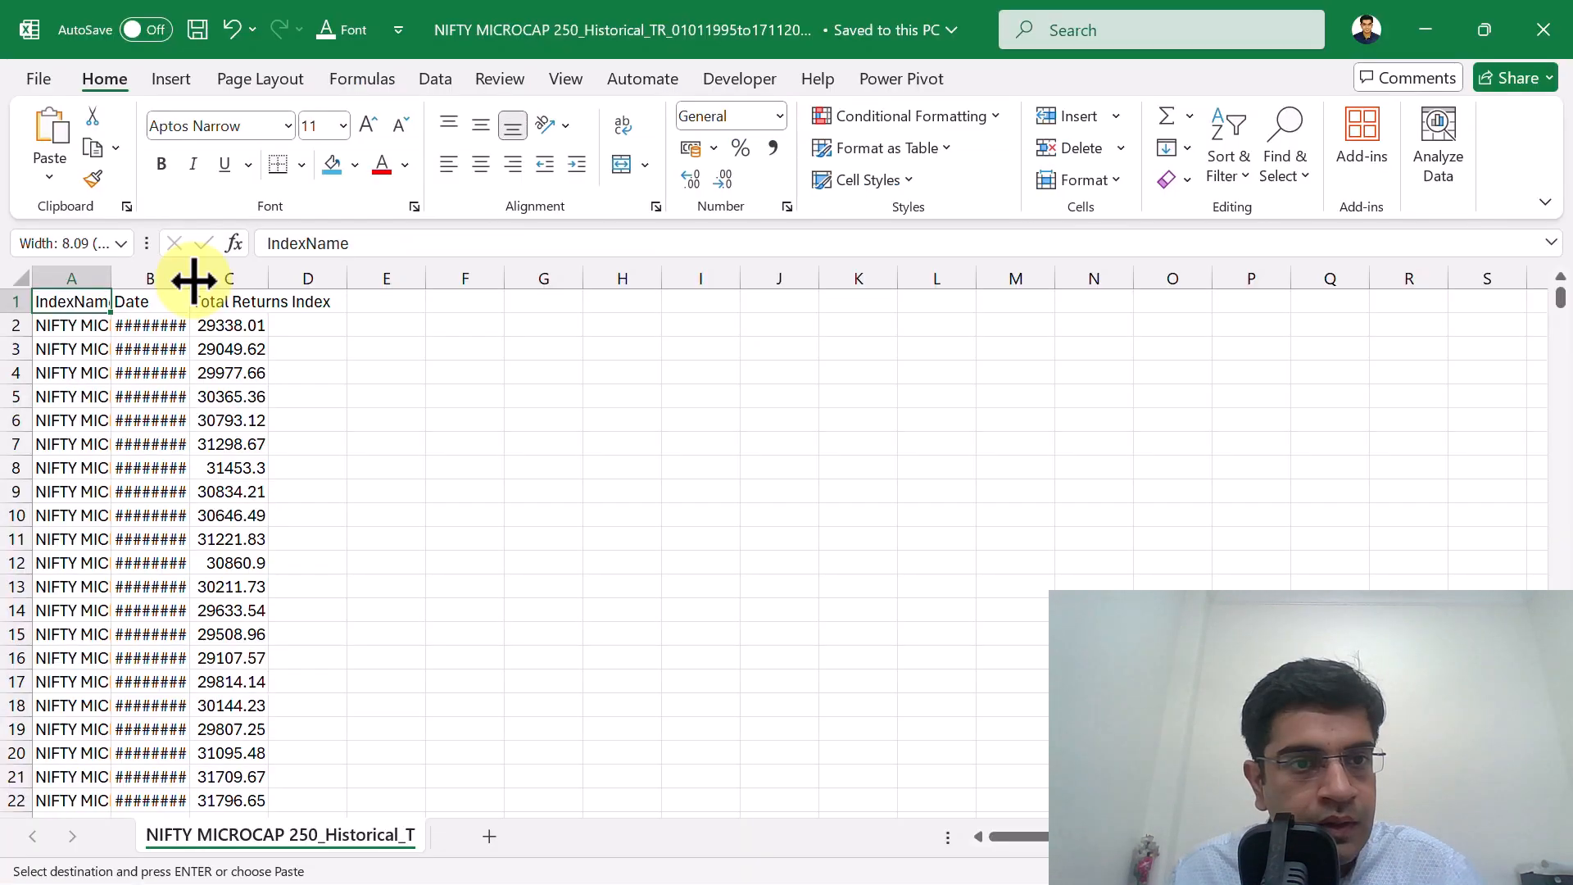
double_click(195, 280)
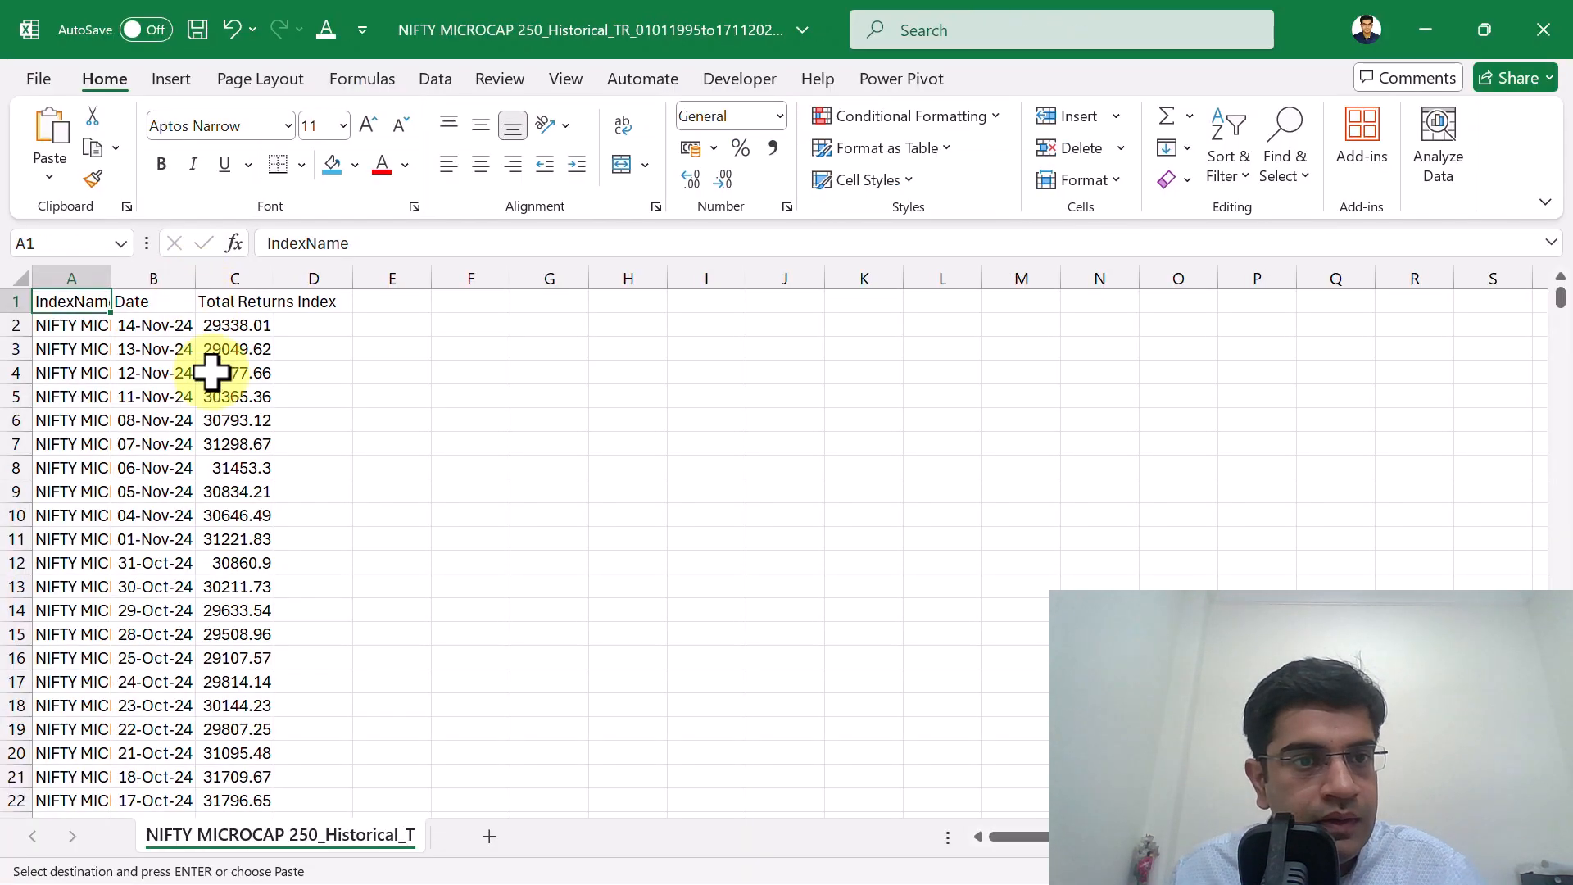
left_click(174, 328)
key("ctrl+Down")
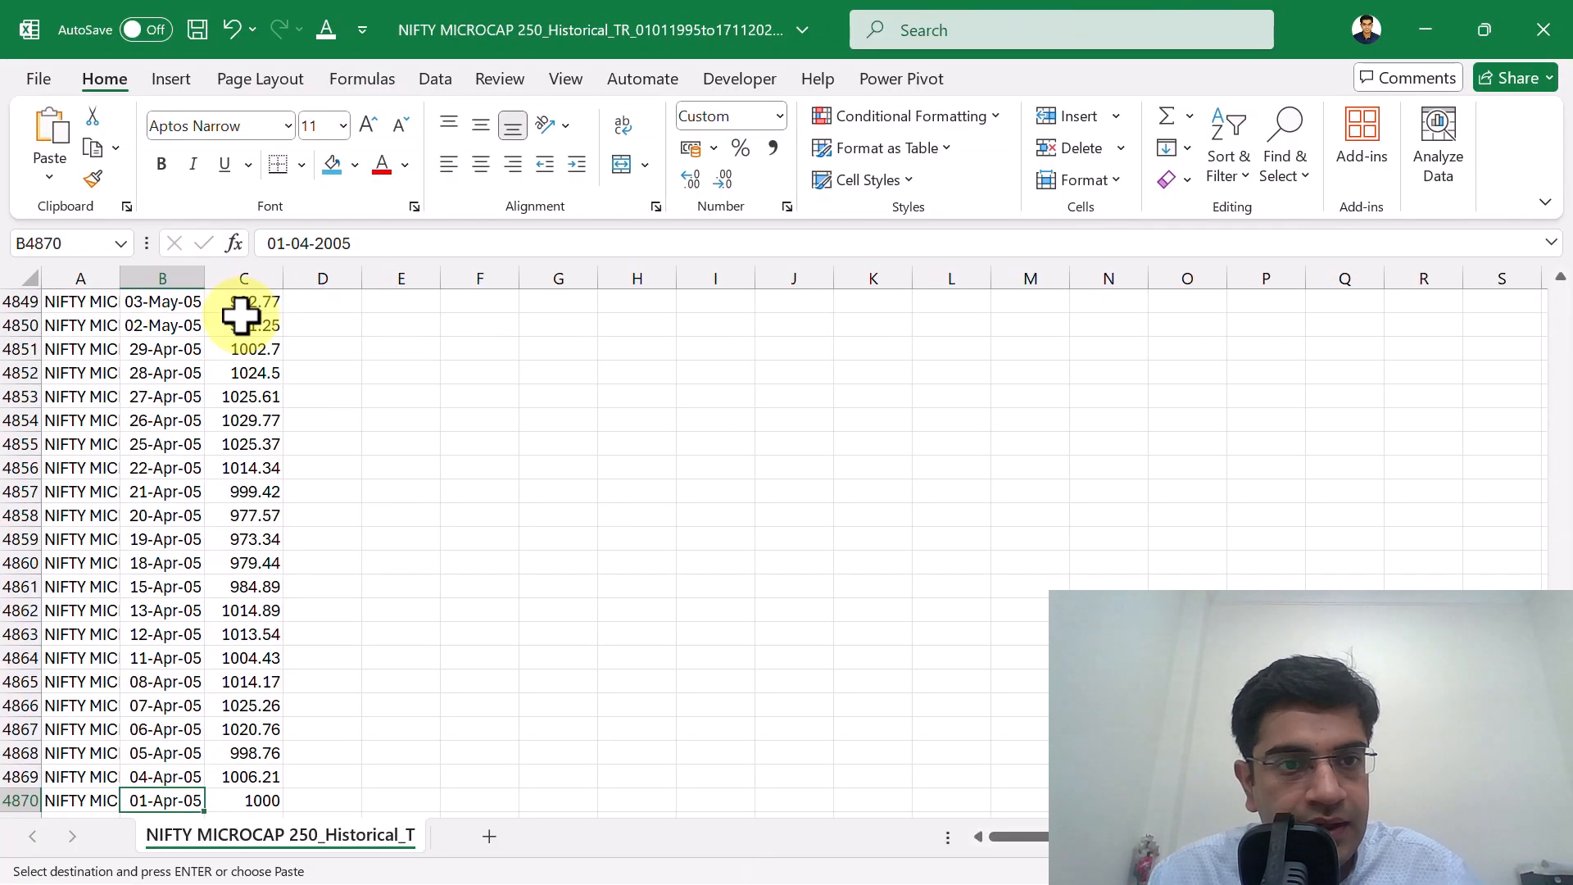
Widen the IndexName column to fit the full index names.
key("Down")
key("Down")
key("Down")
key("Down")
key("Down")
key("Down")
key("Up")
key("Up")
key("Up")
key("Up")
key("Up")
key("Up")
key("Up")
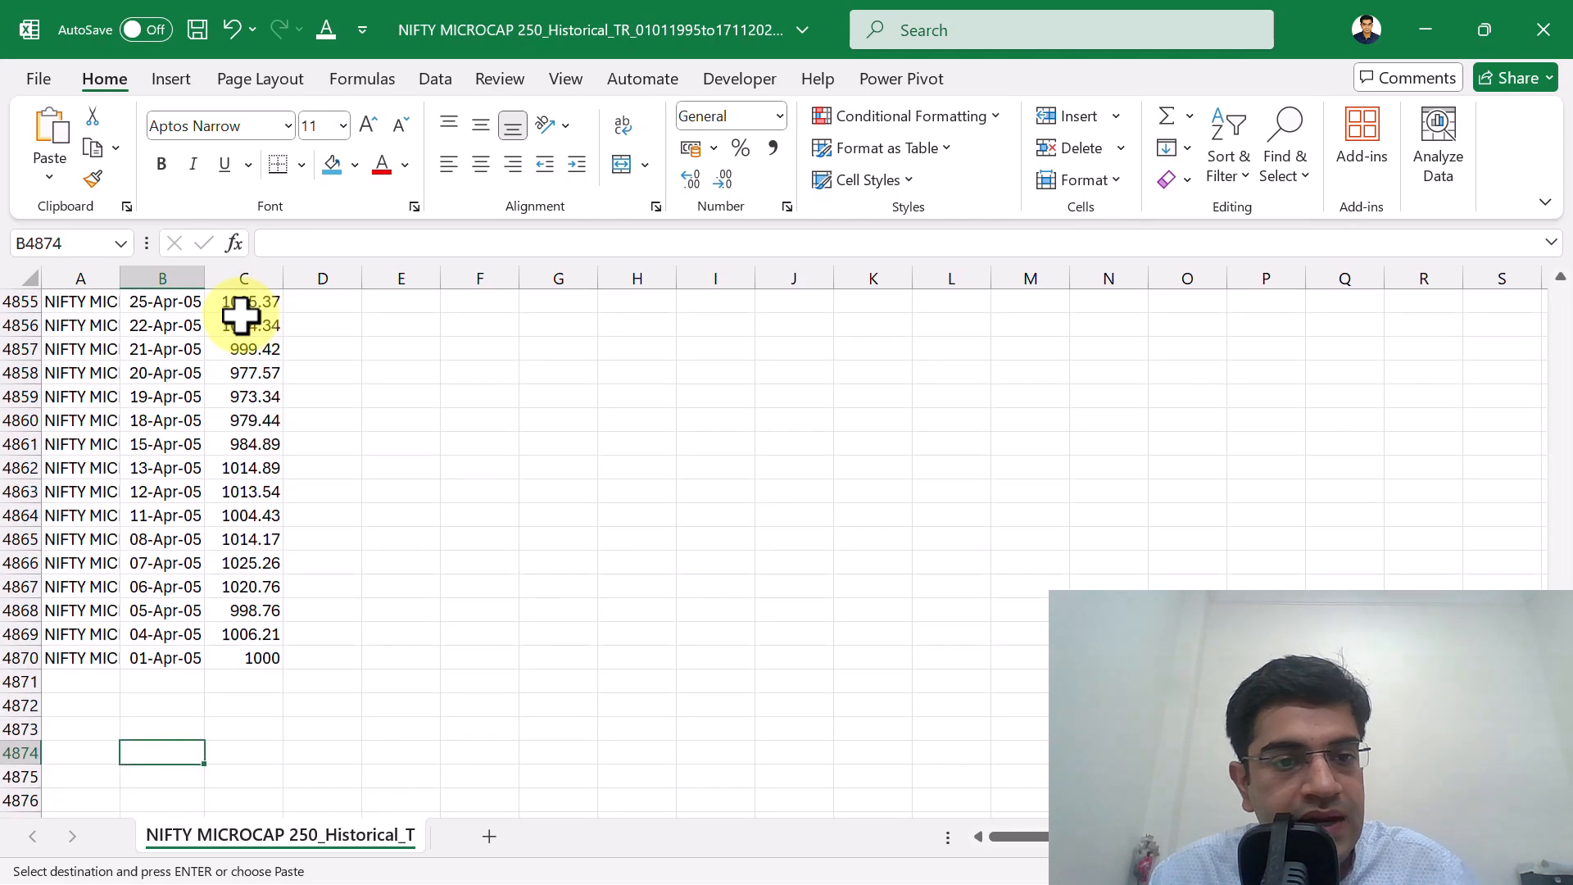
key("Down")
key("Down")
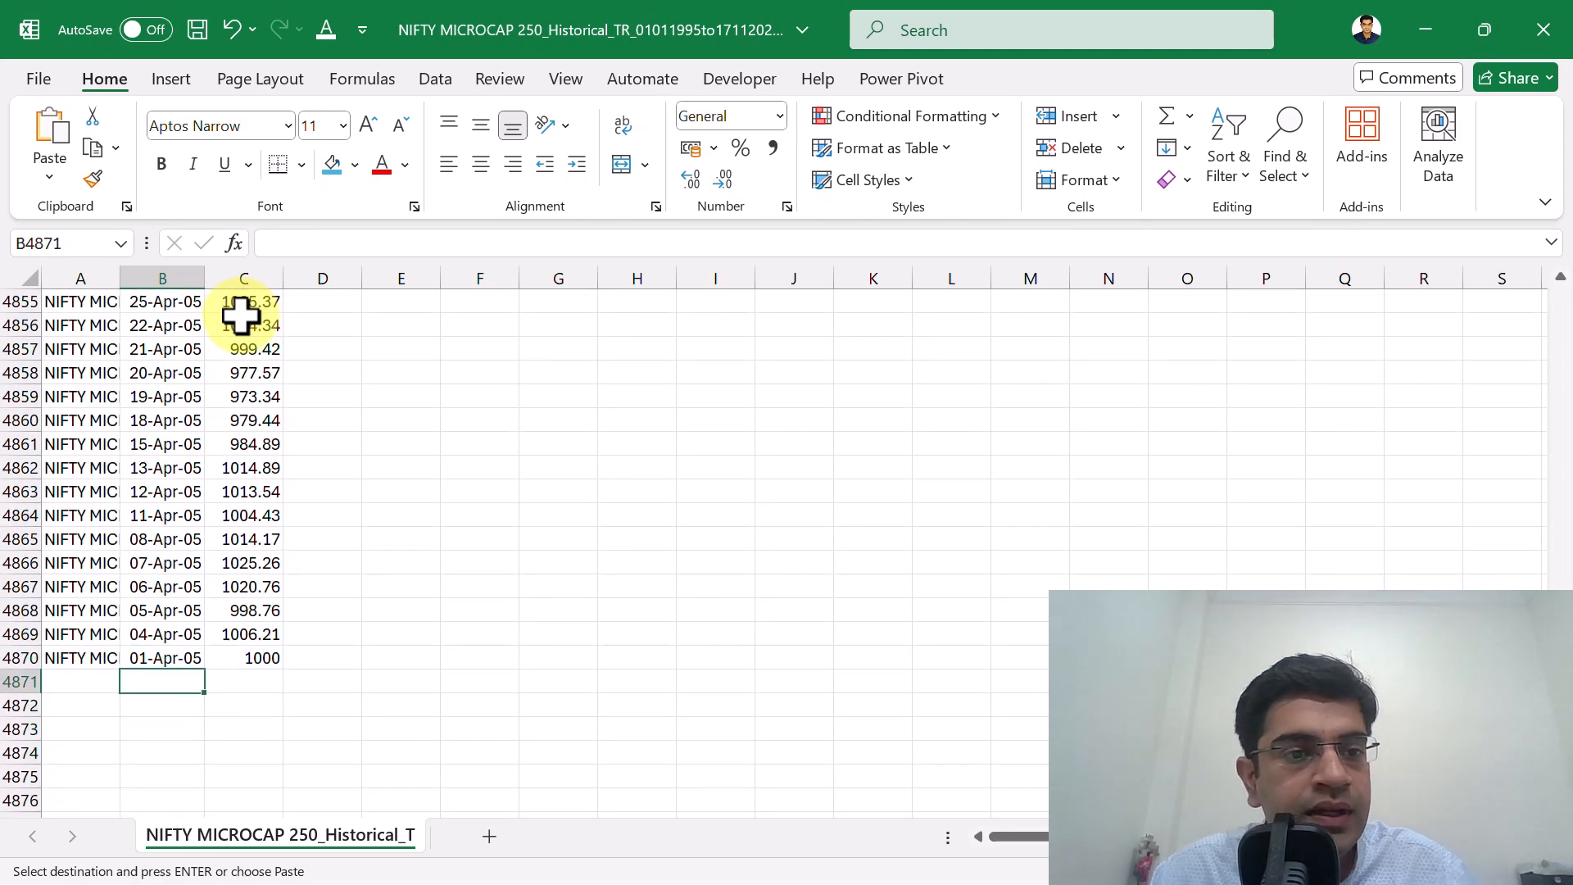
key("Left")
key("Up")
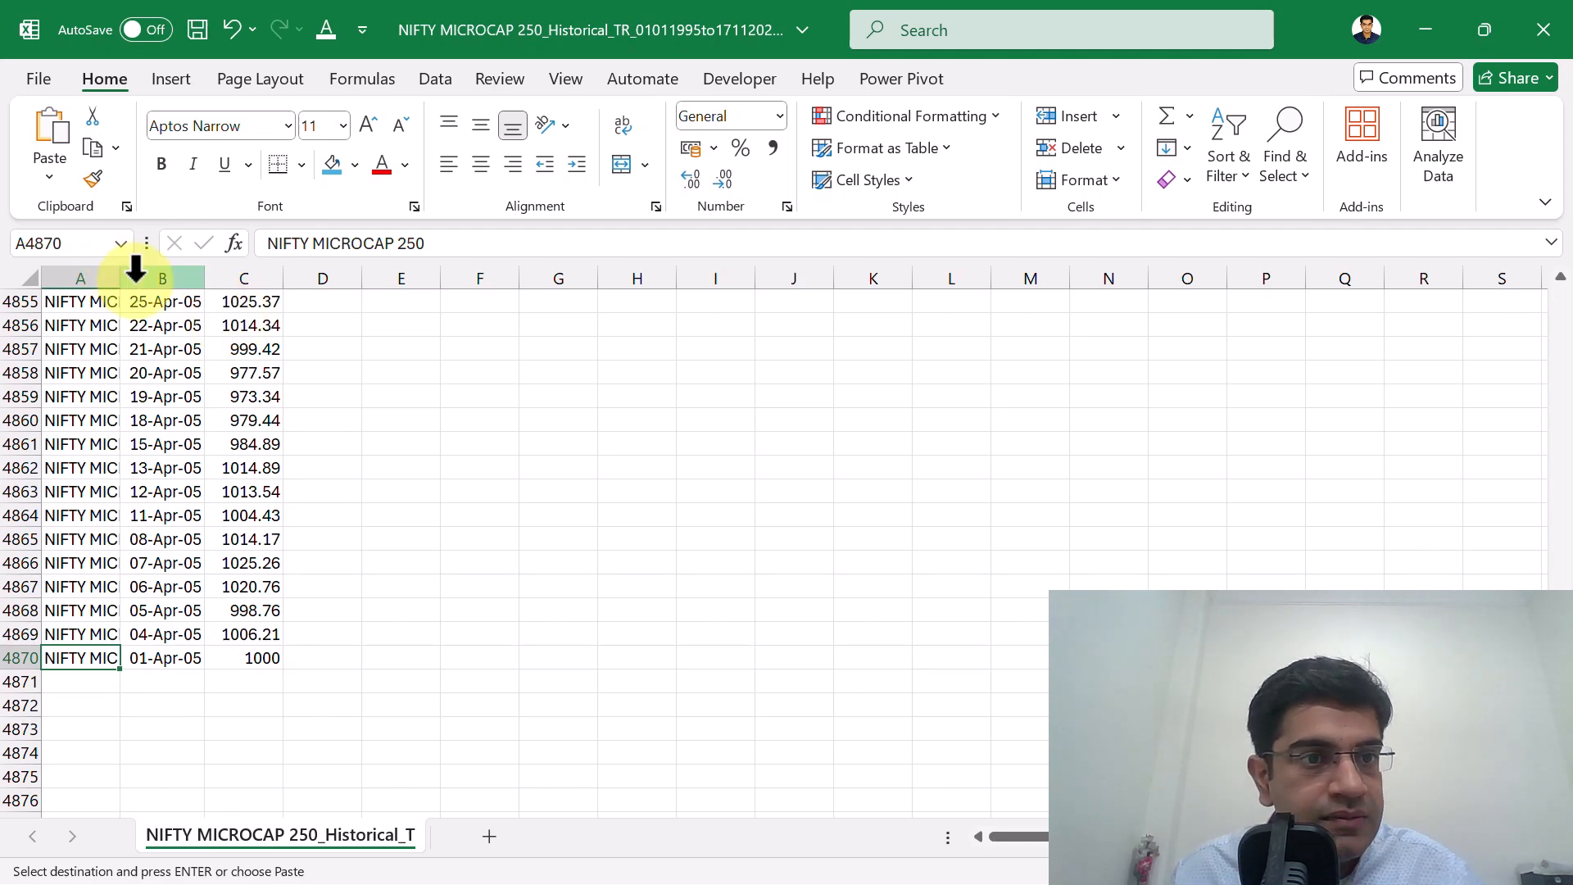
left_click_drag(123, 278, 249, 286)
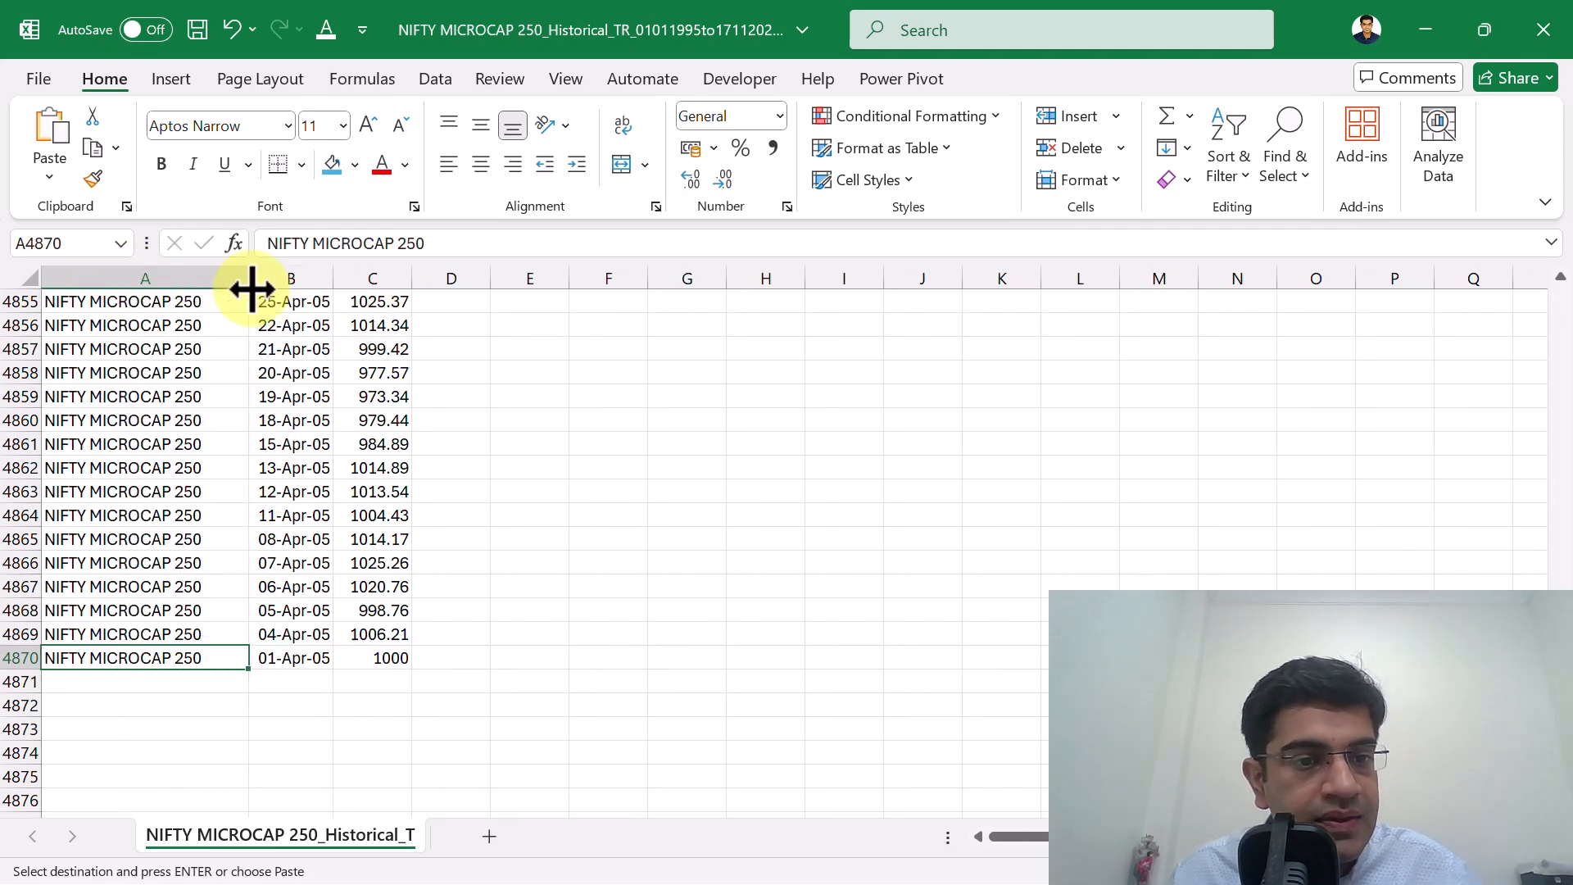
Examine the earliest and latest entries in the Date column to check the period covered by the data.
left_click(297, 657)
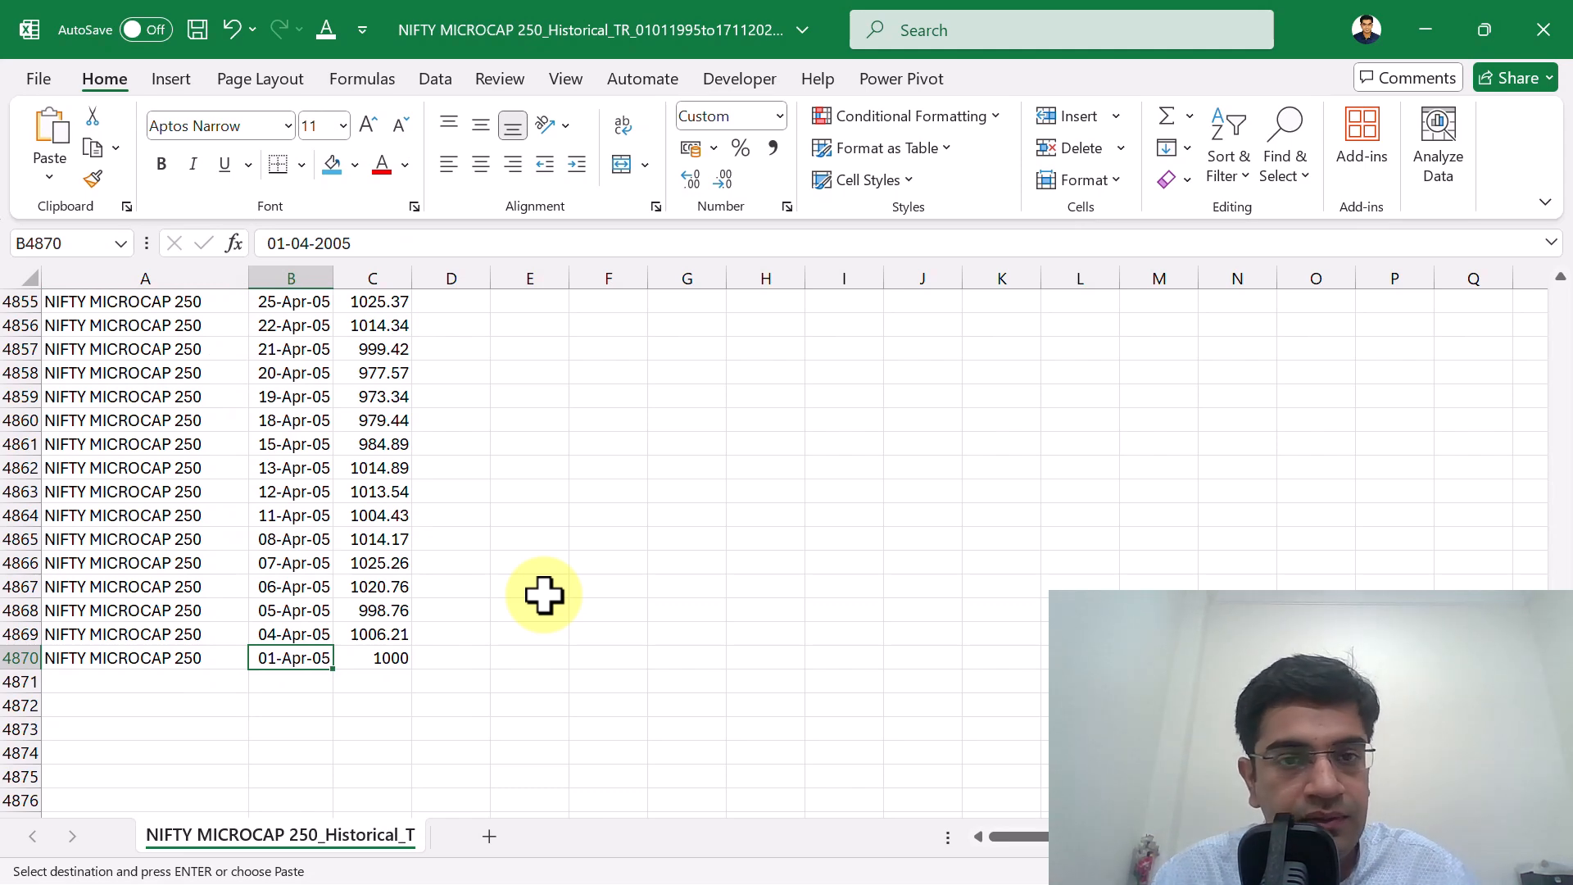
key("ctrl+Up")
key("Down")
key("Down")
key("Down")
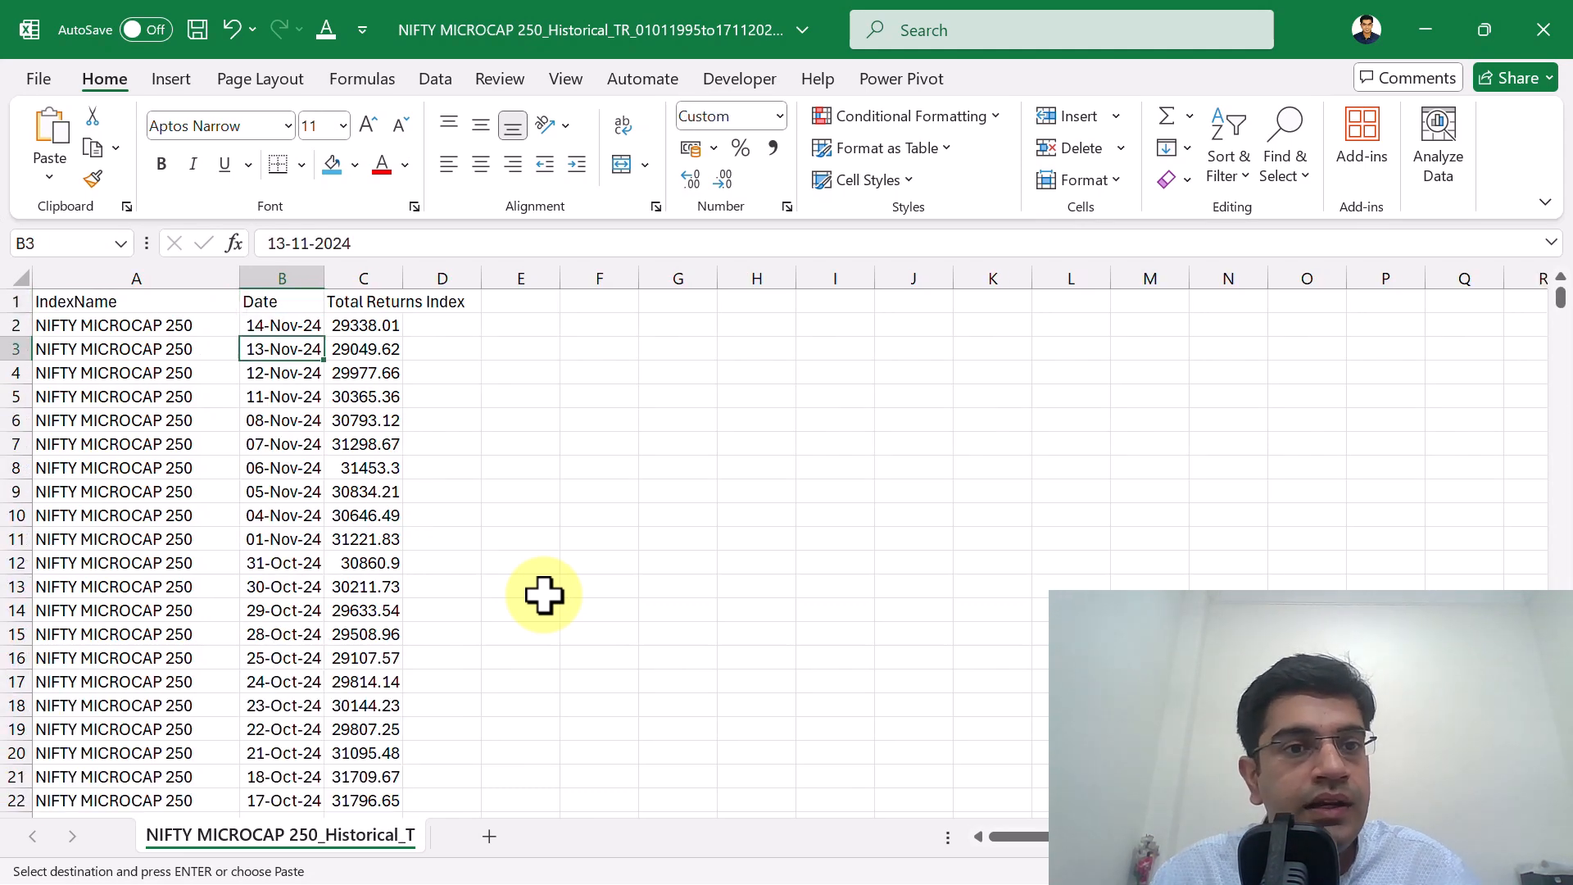
key("Up")
key("Up")
key("Up")
key("Down")
key("Down")
key("Down")
key("ctrl+Down")
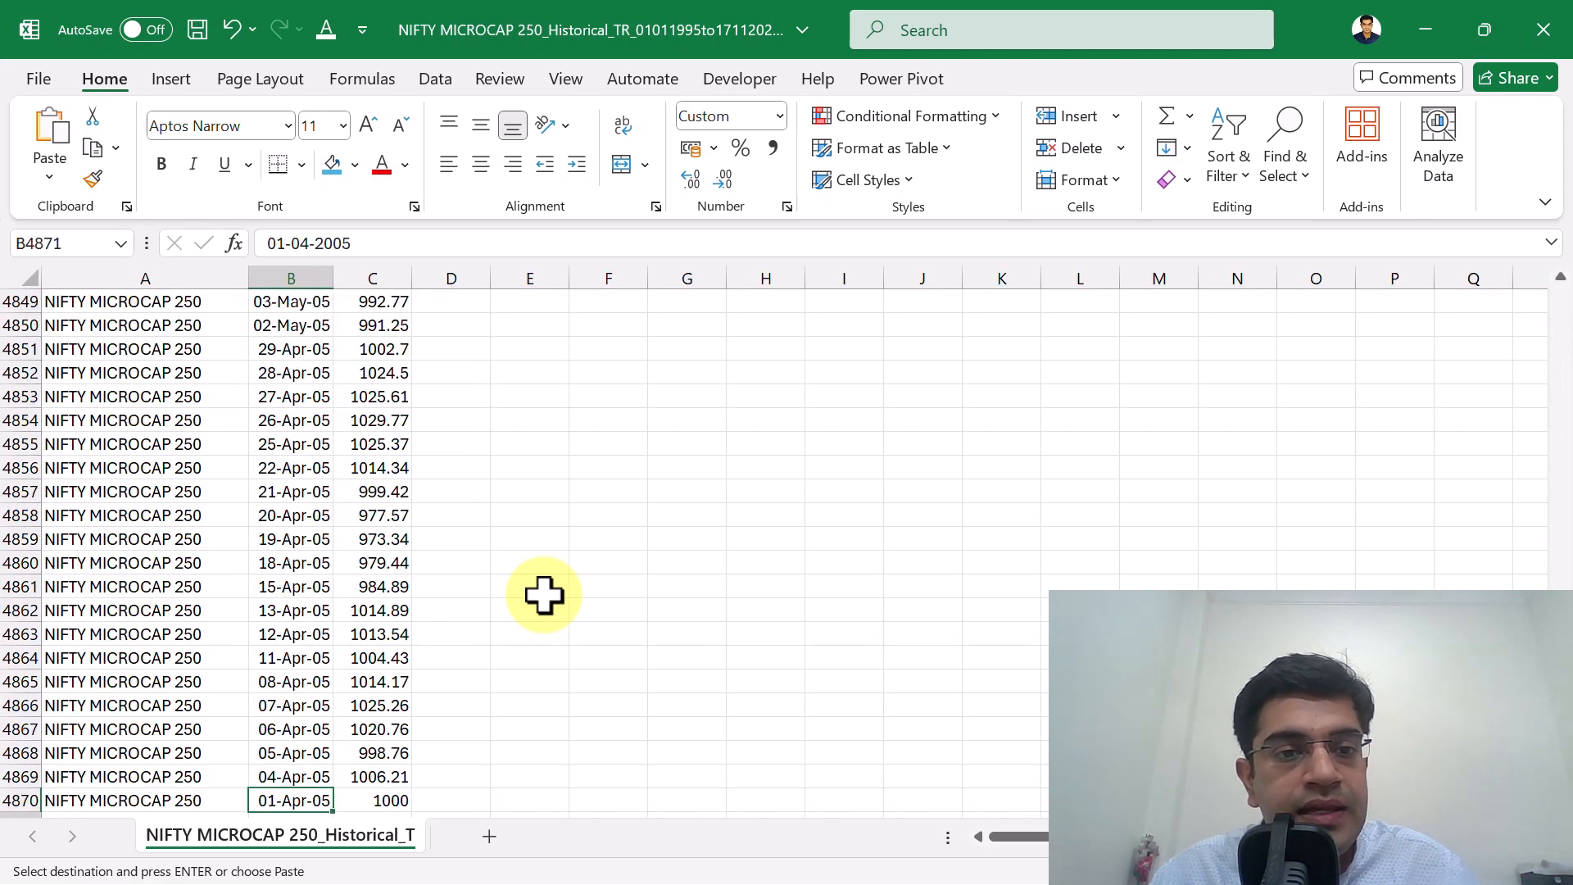
key("Down")
key("Up")
key("Up")
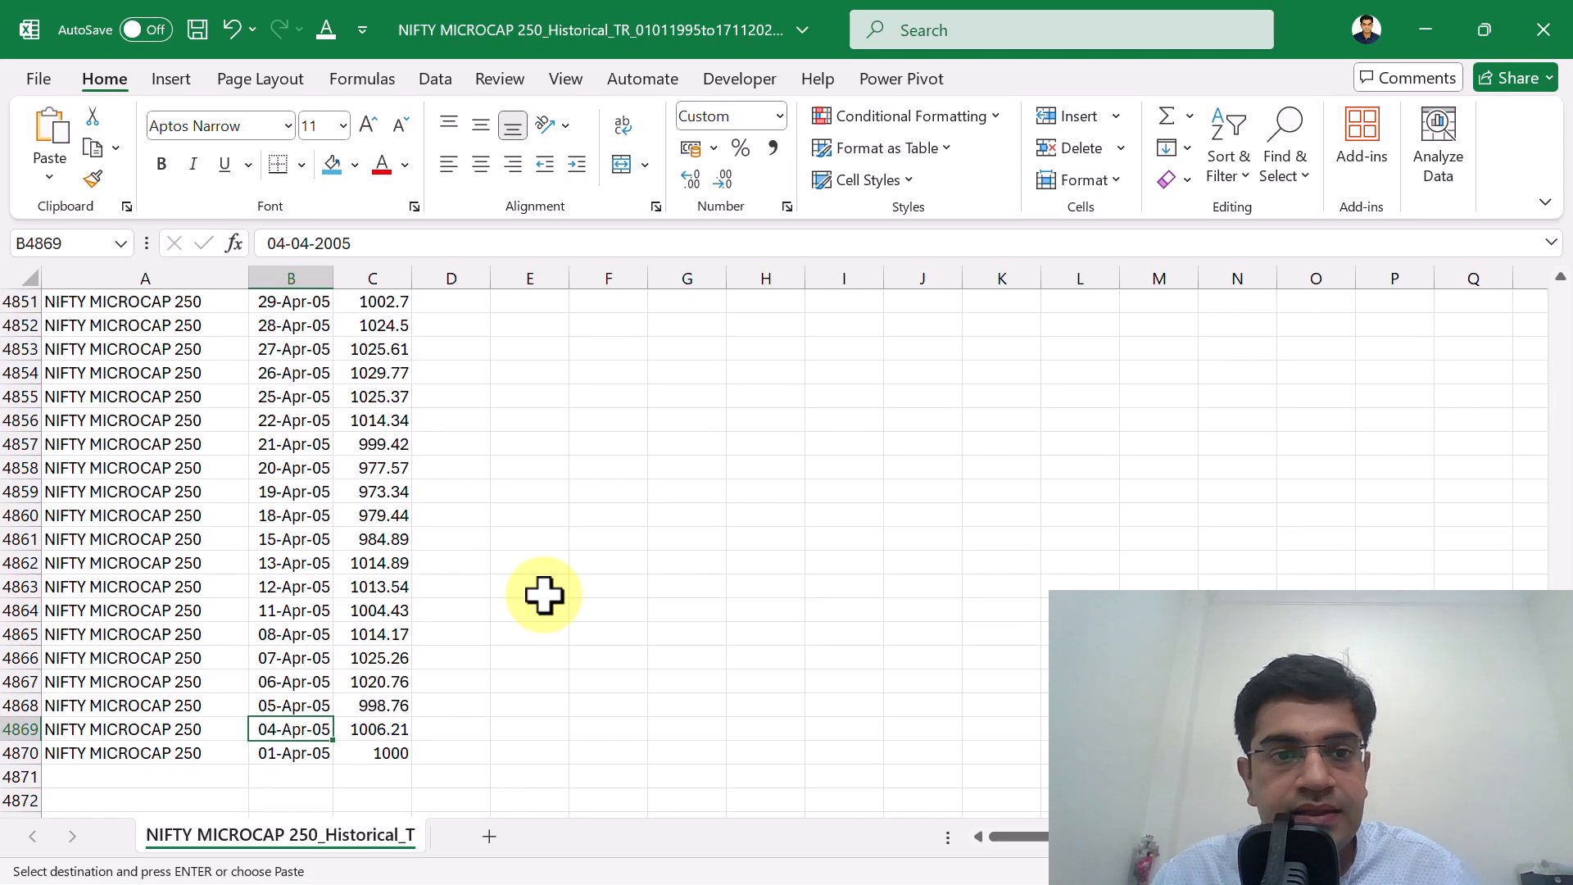
key("ctrl+Up")
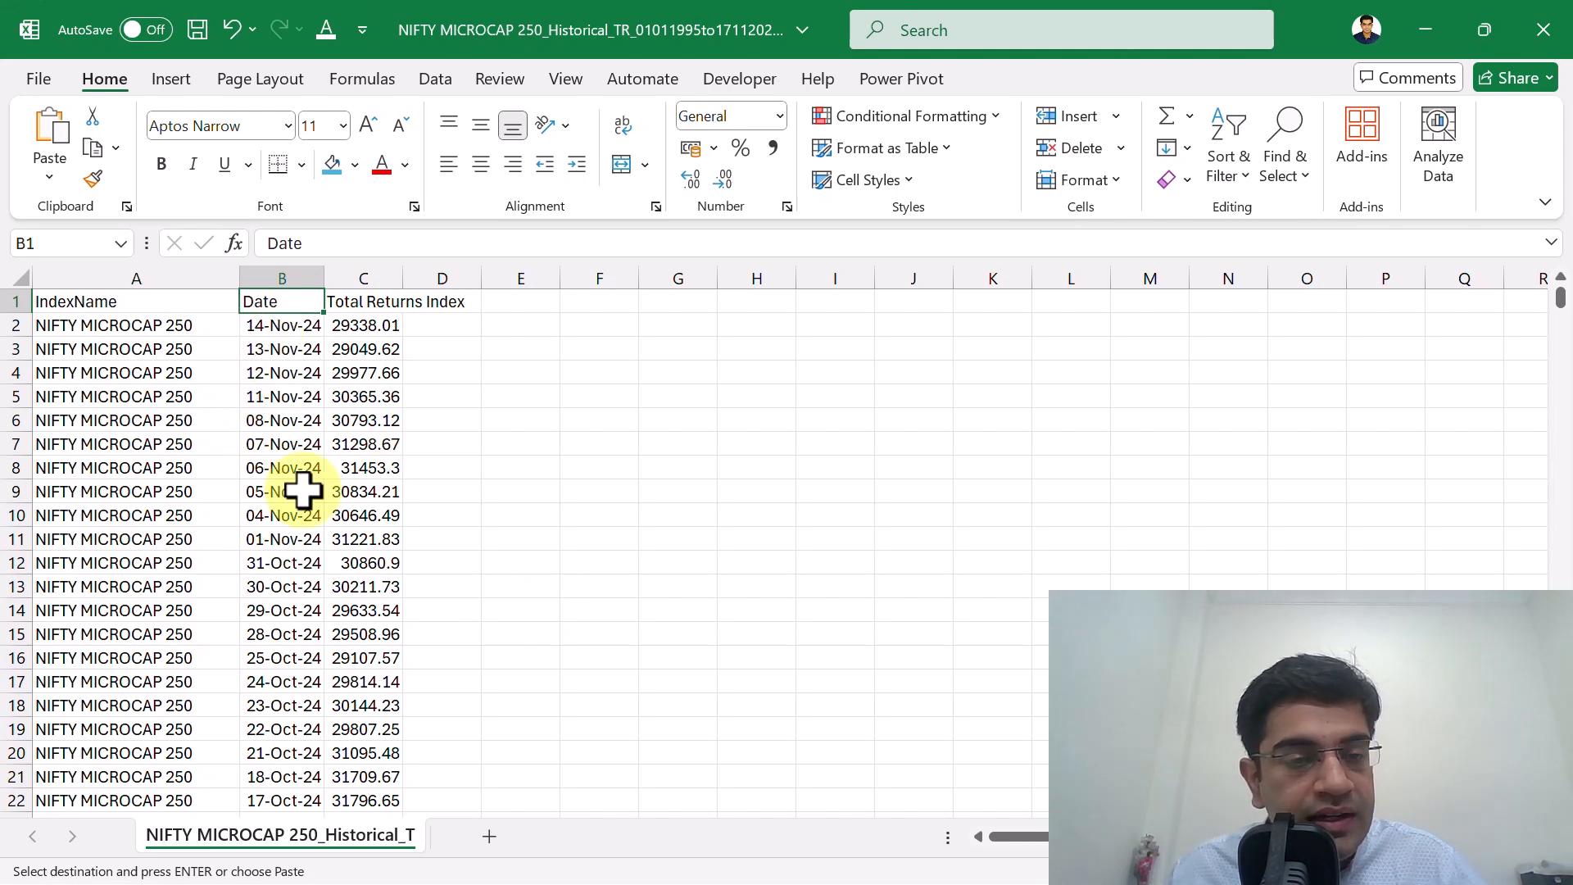
Switch to the Returns.xlsx workbook and show the first date of the data on the Microcap250 sheet.
left_click(1407, 26)
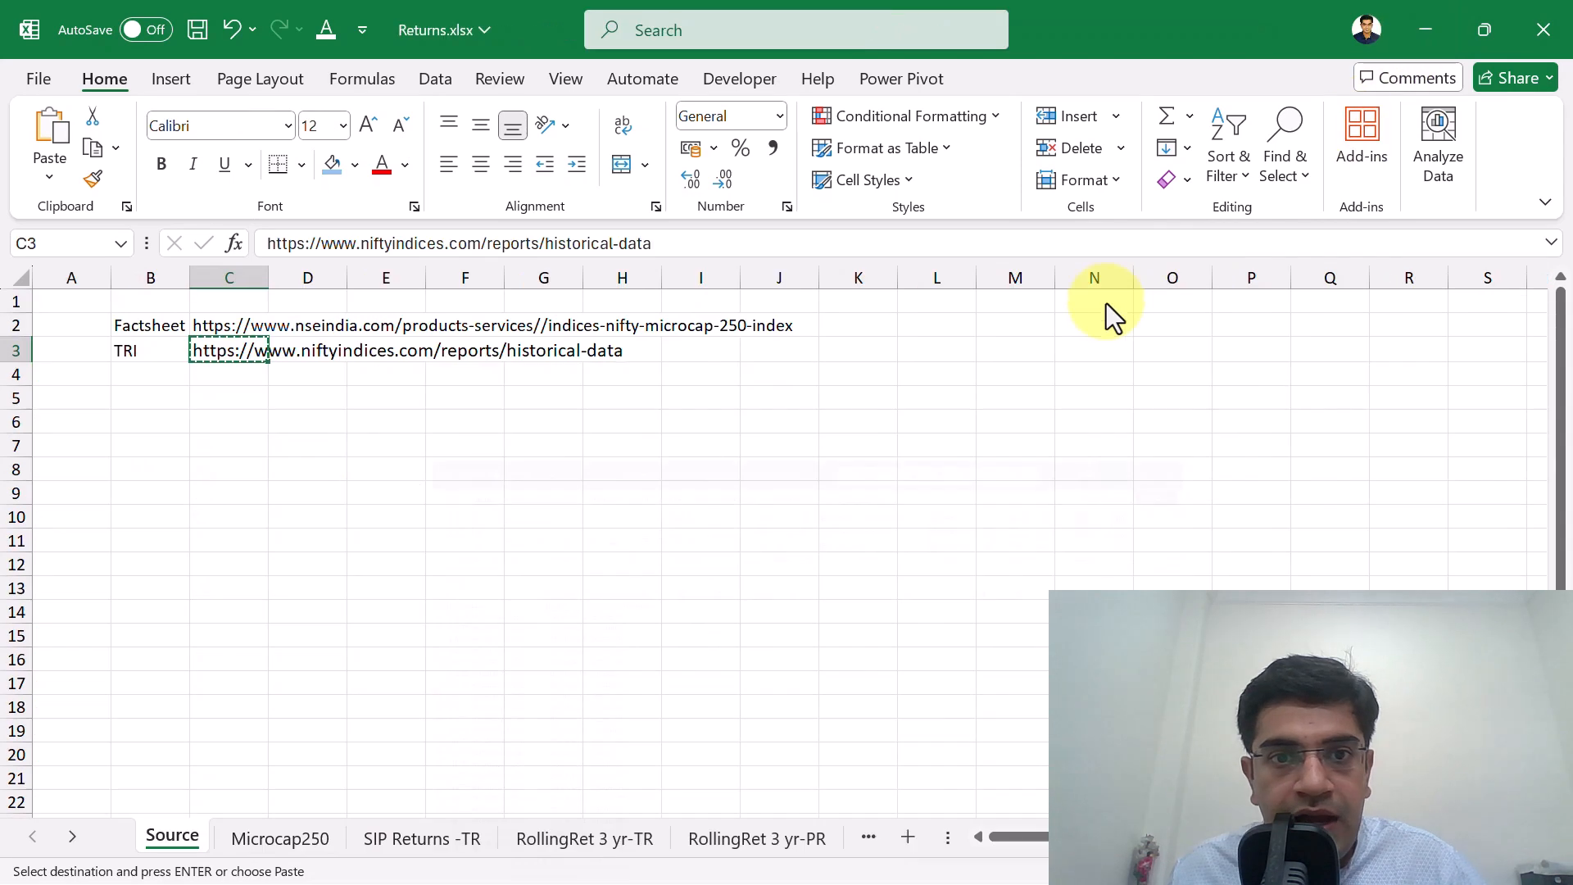
left_click(301, 849)
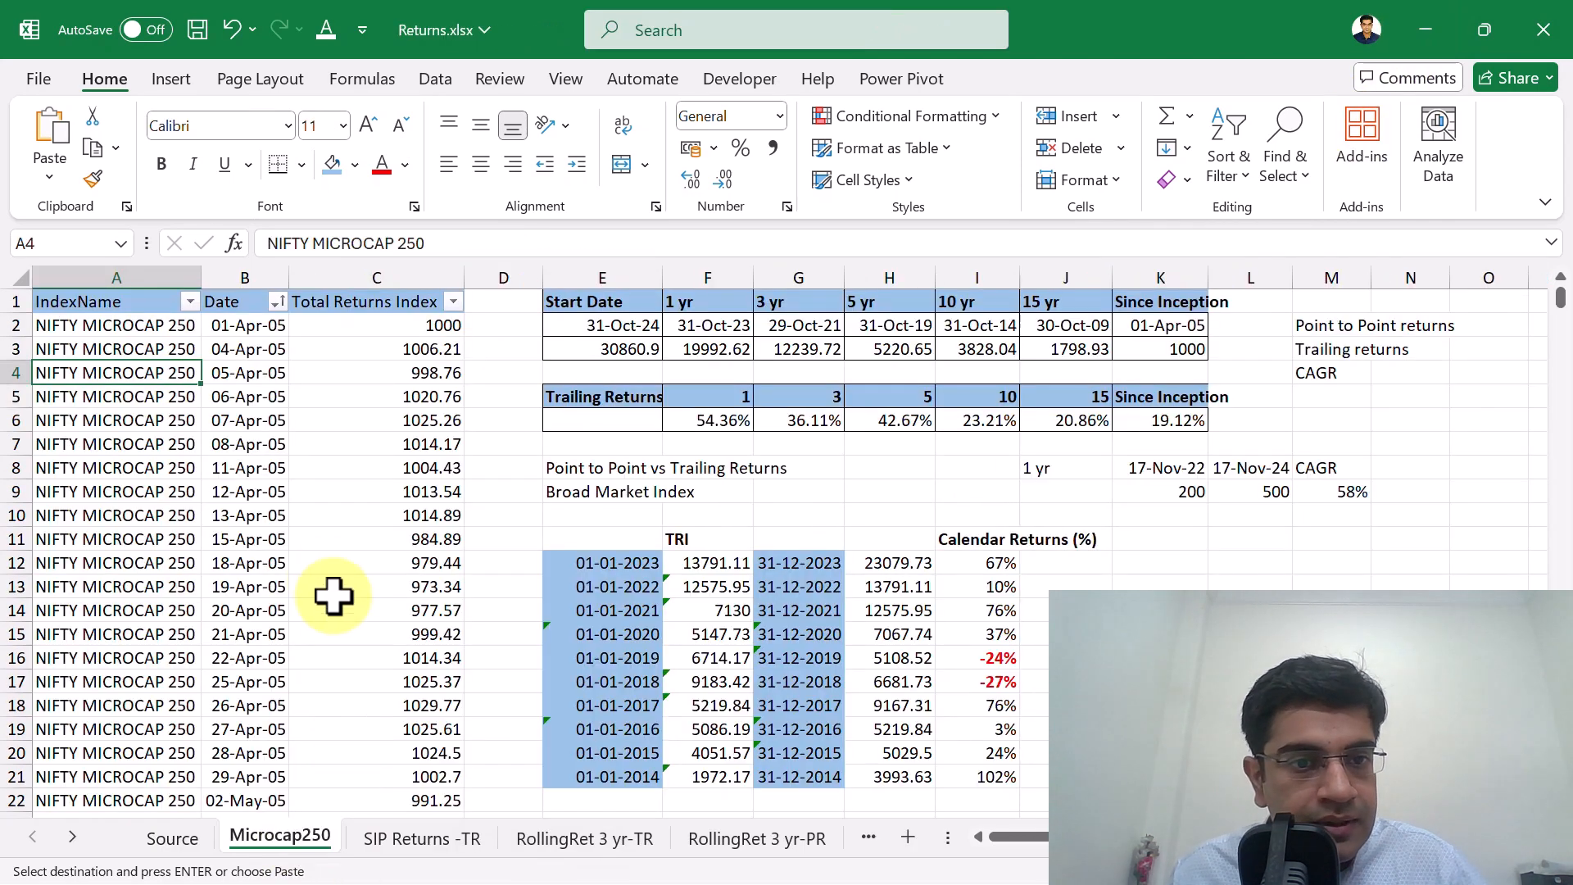
left_click(246, 325)
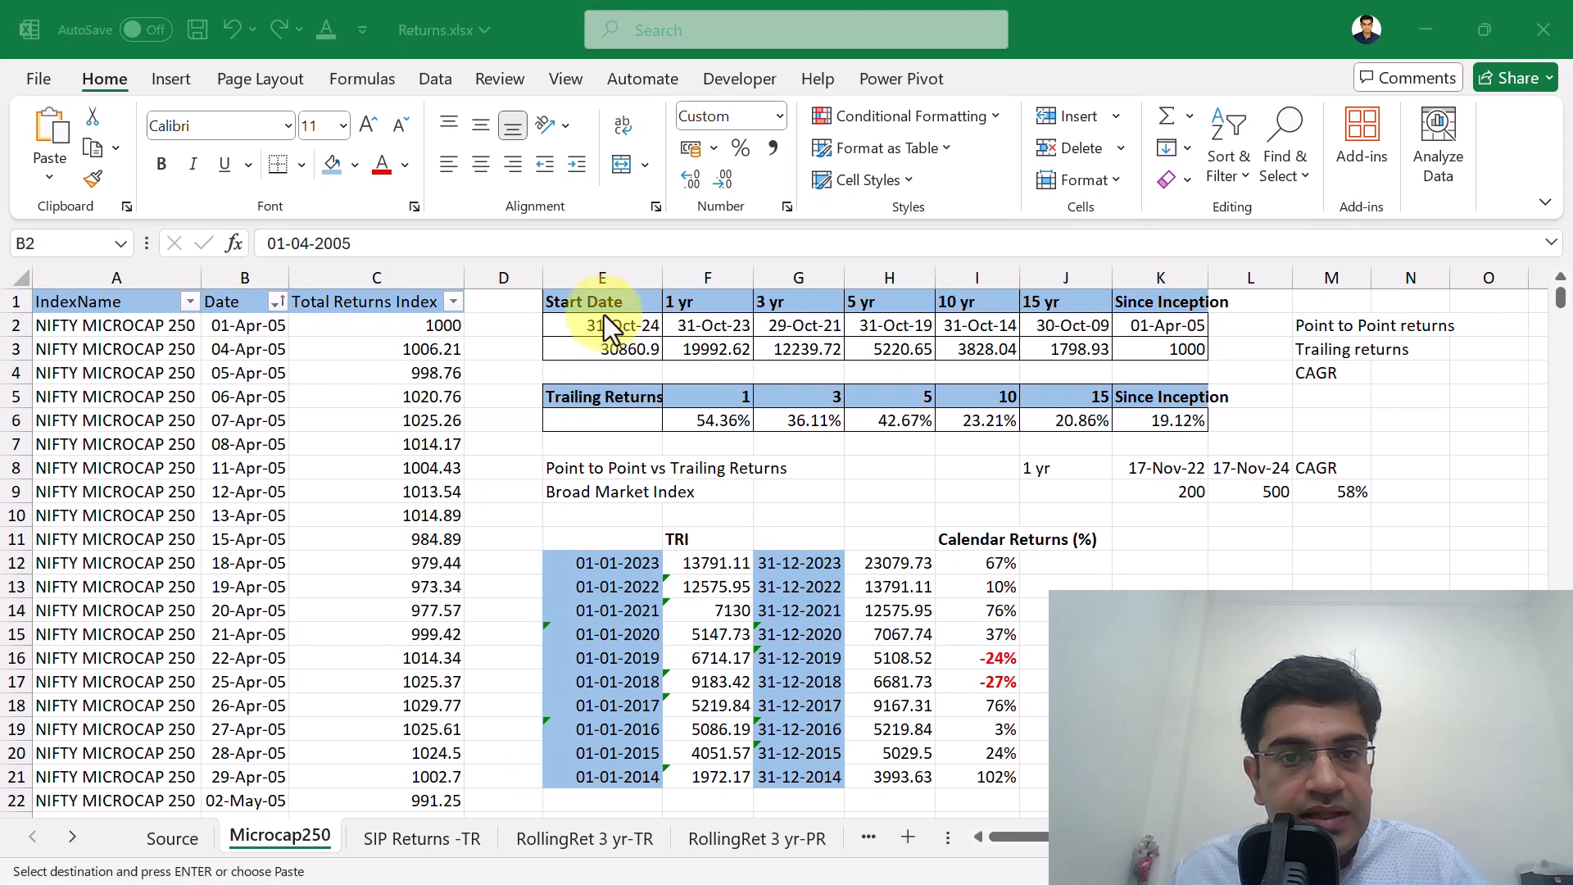
Examine the start date and the comparison dates for the 1, 3, 5, 10 and 15 year and since-inception periods.
left_click_drag(606, 301, 1177, 303)
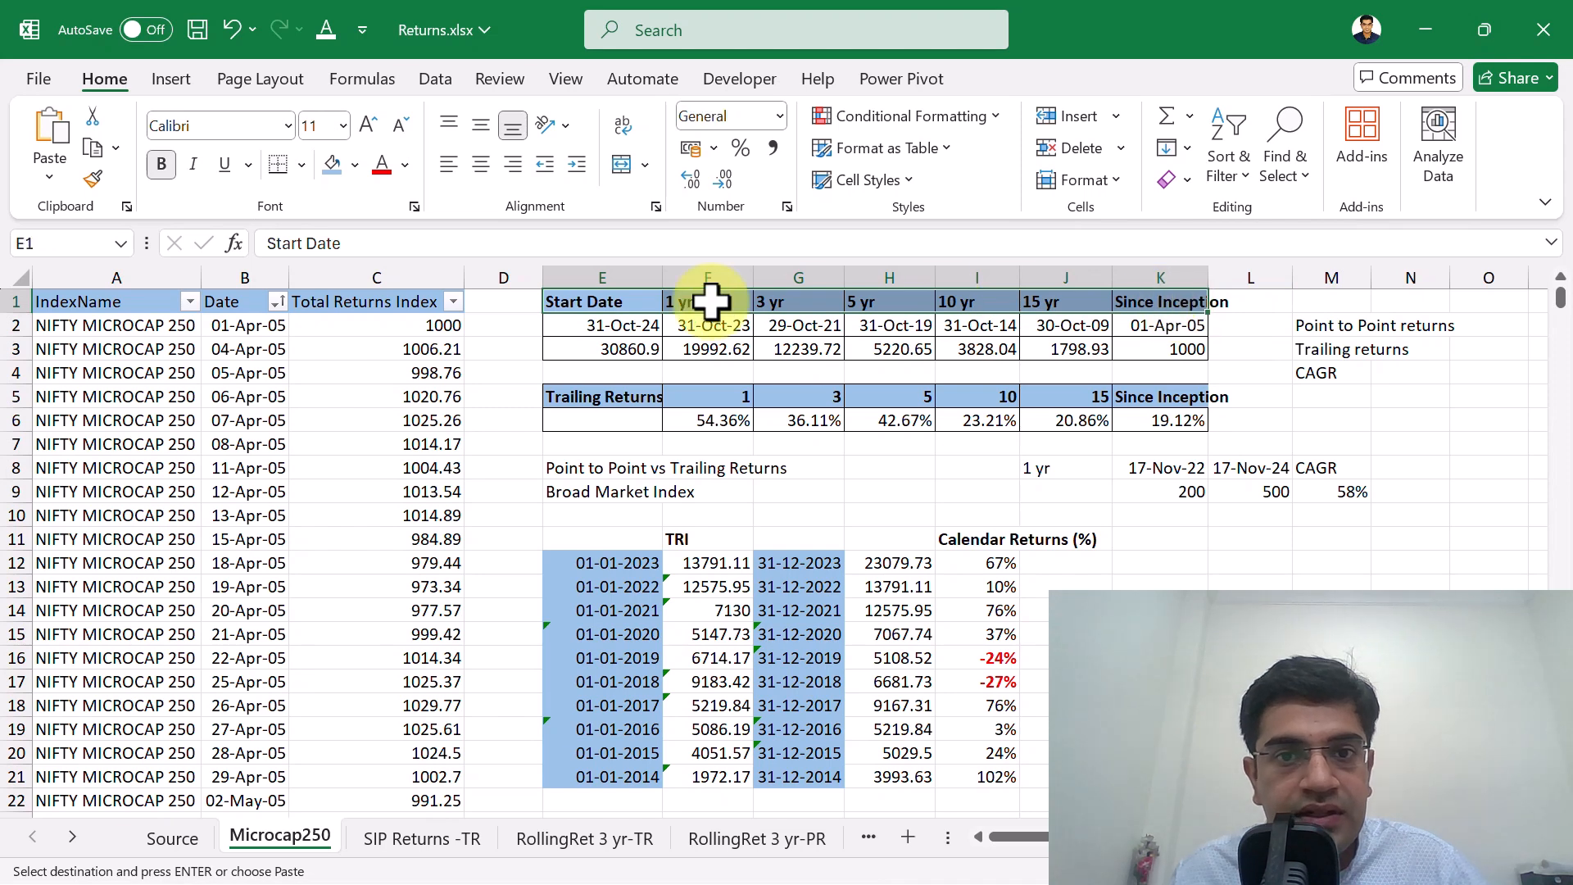
left_click(694, 302)
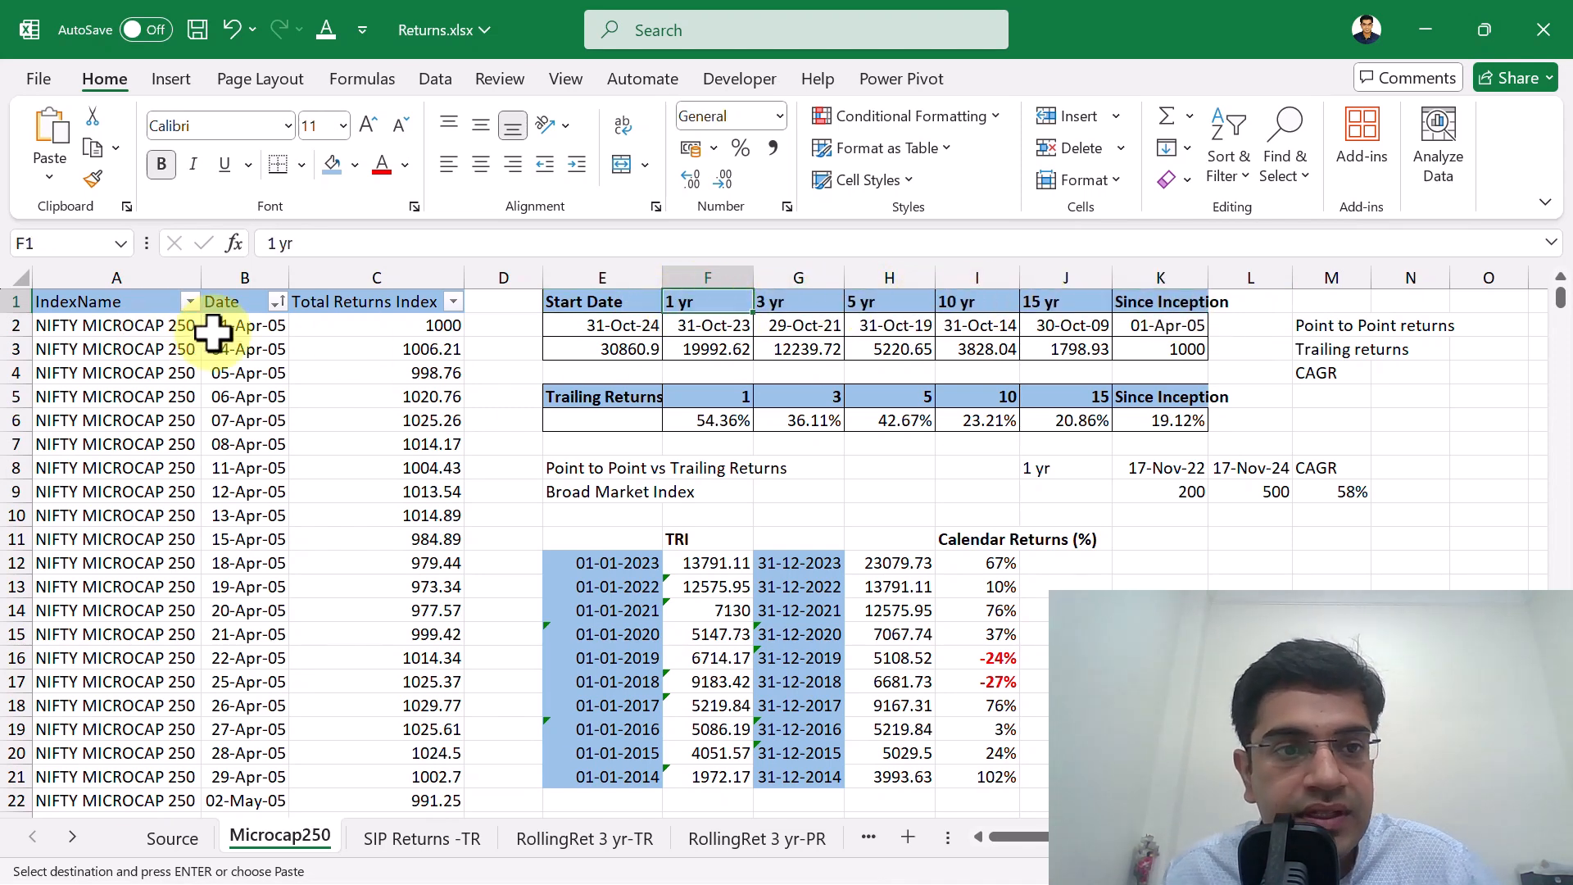
left_click(604, 321)
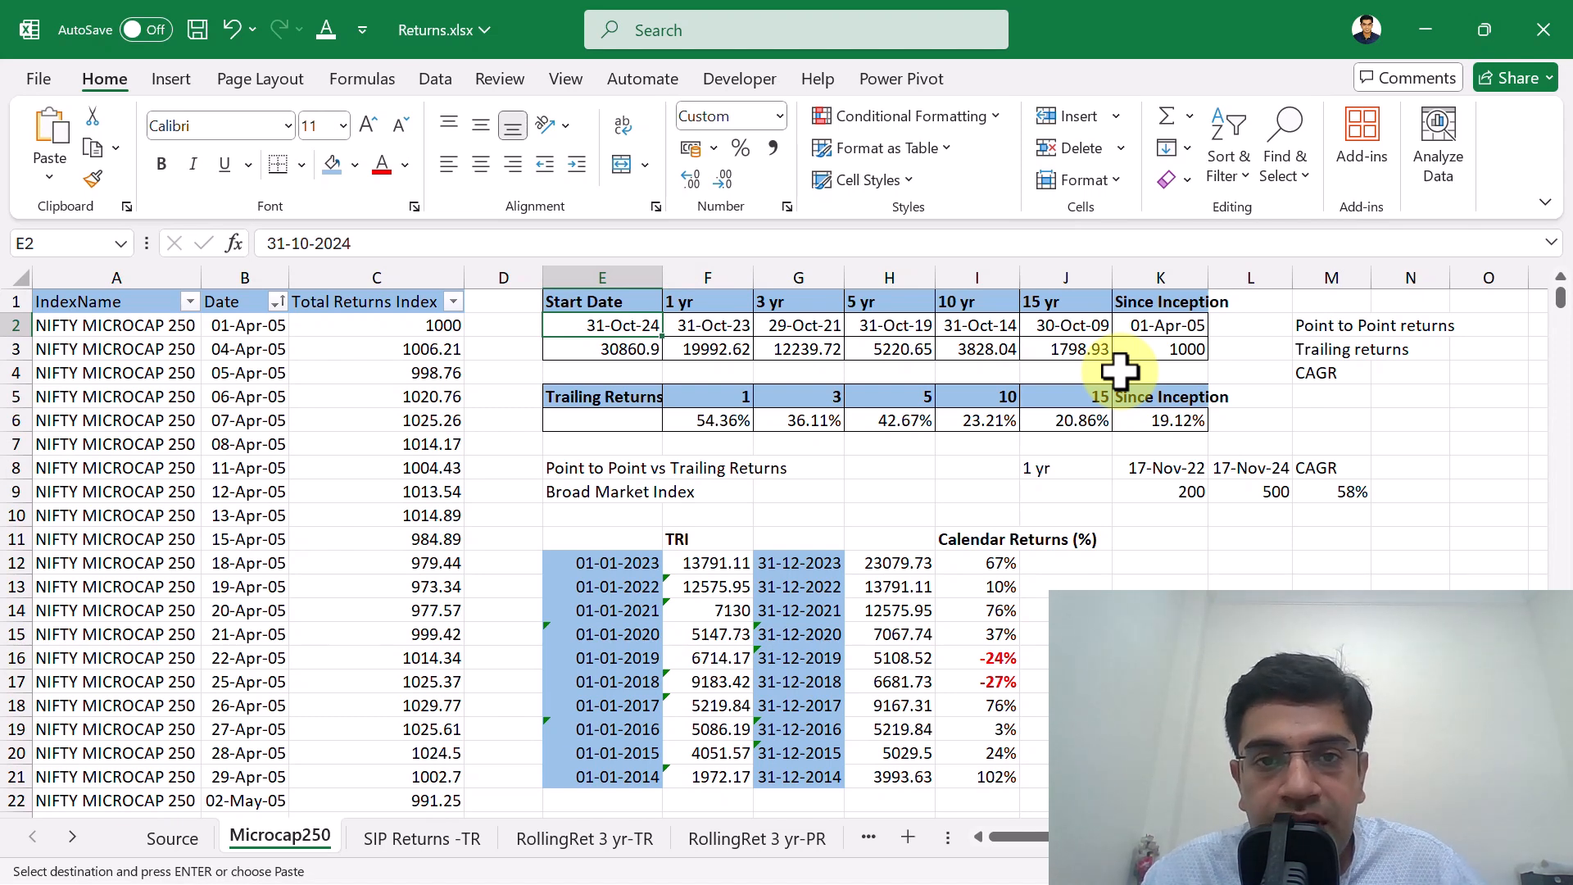
key("Right")
key("Right")
key("Right")
key("Right")
key("Right")
key("Right")
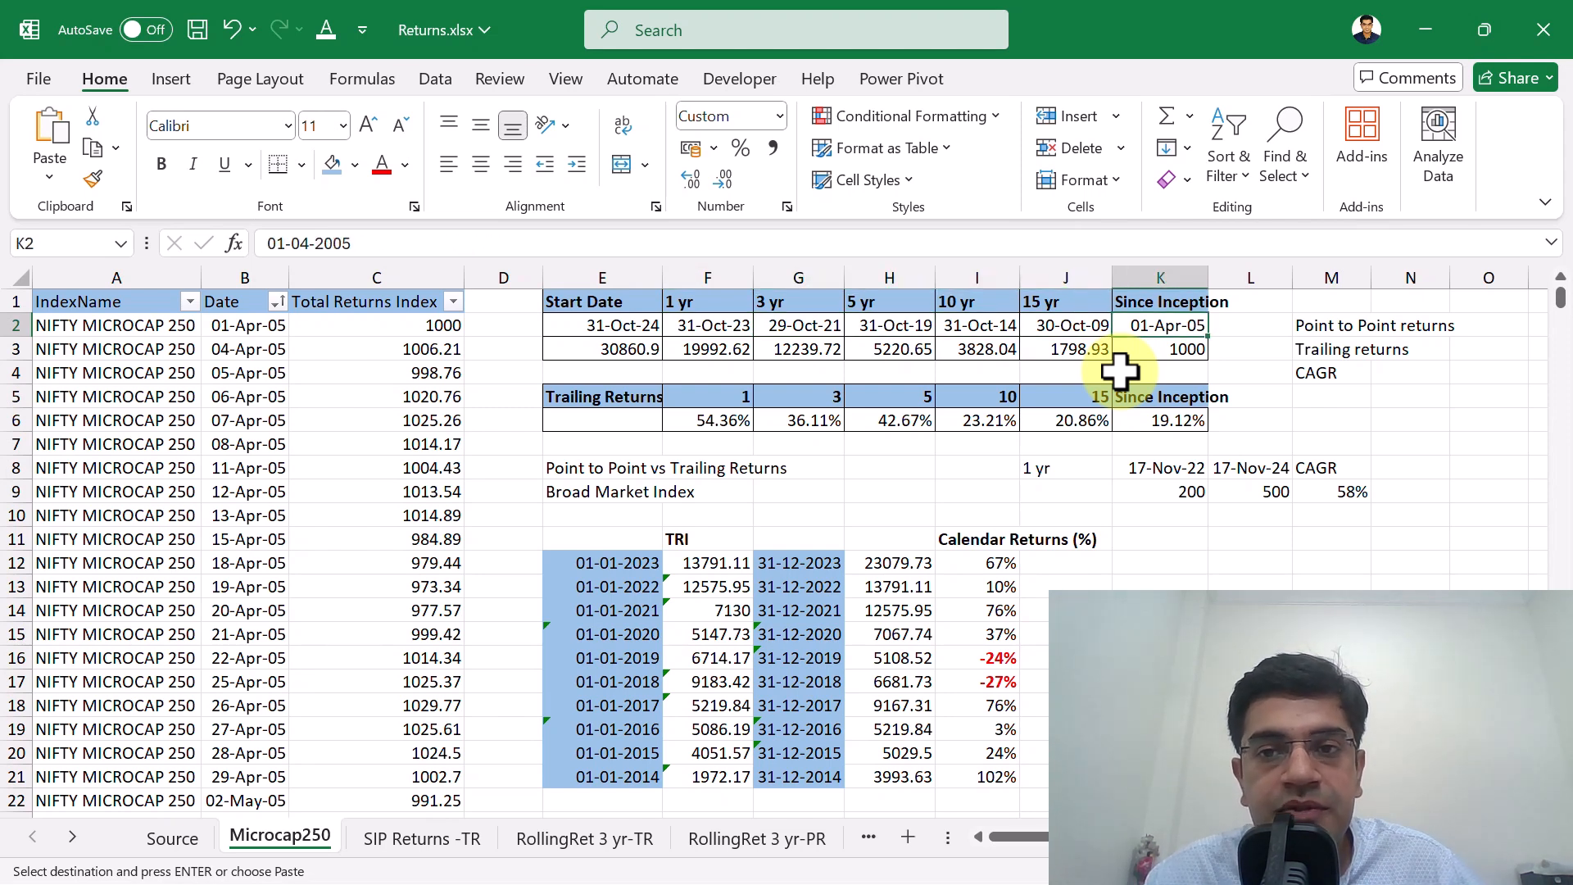
key("Down")
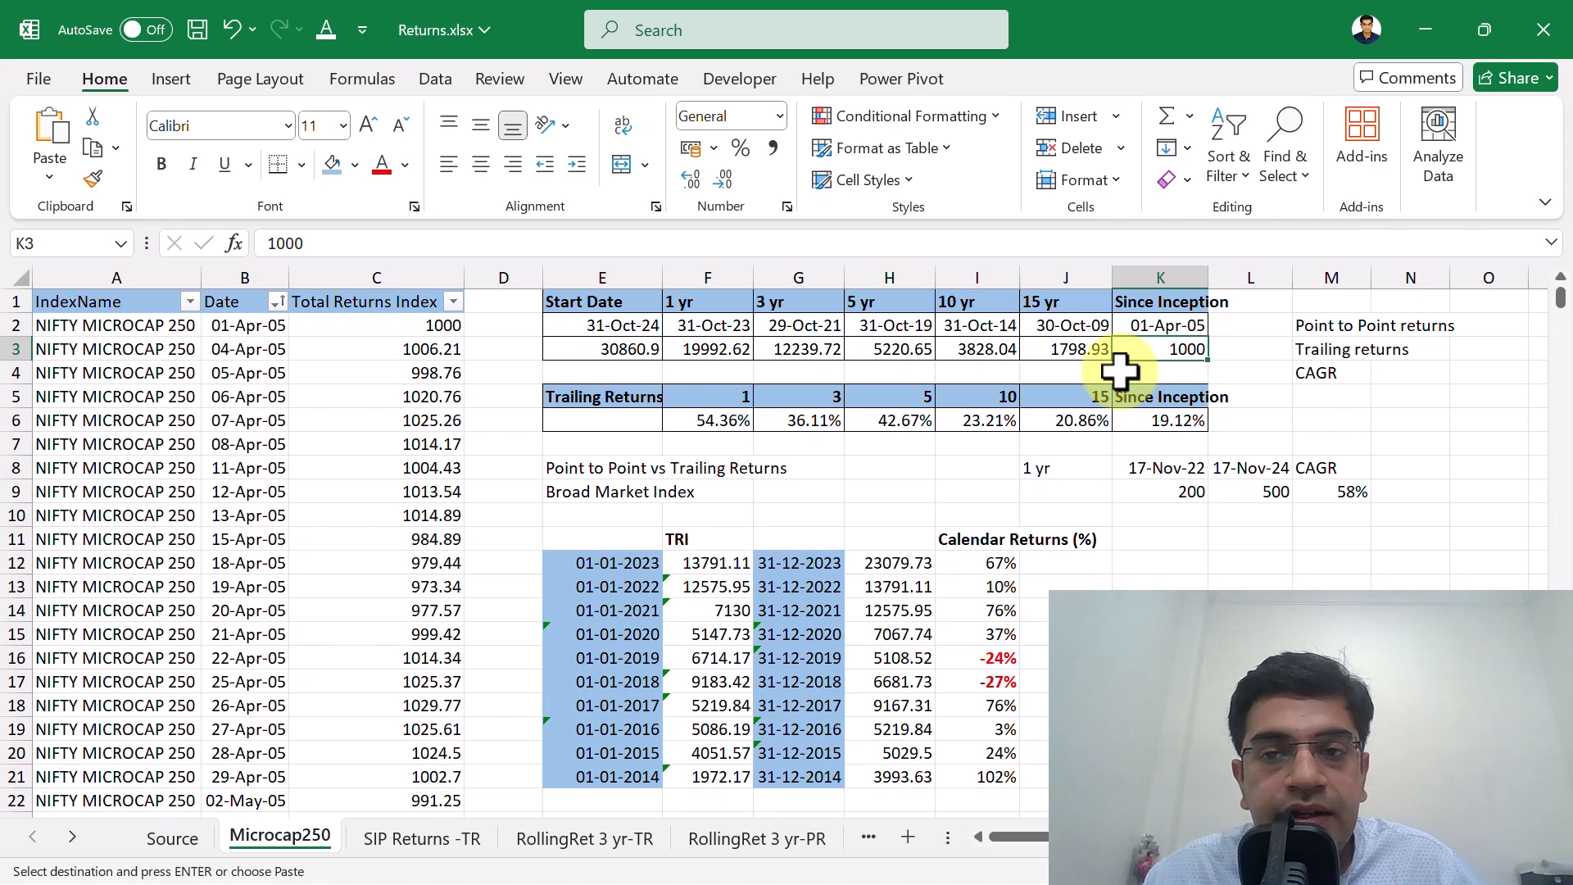
Inspect the VLOOKUP formula in E3 that fetches the index value for the start date.
key("Down")
key("Down")
key("Left")
key("Left")
key("Left")
key("Left")
key("Up")
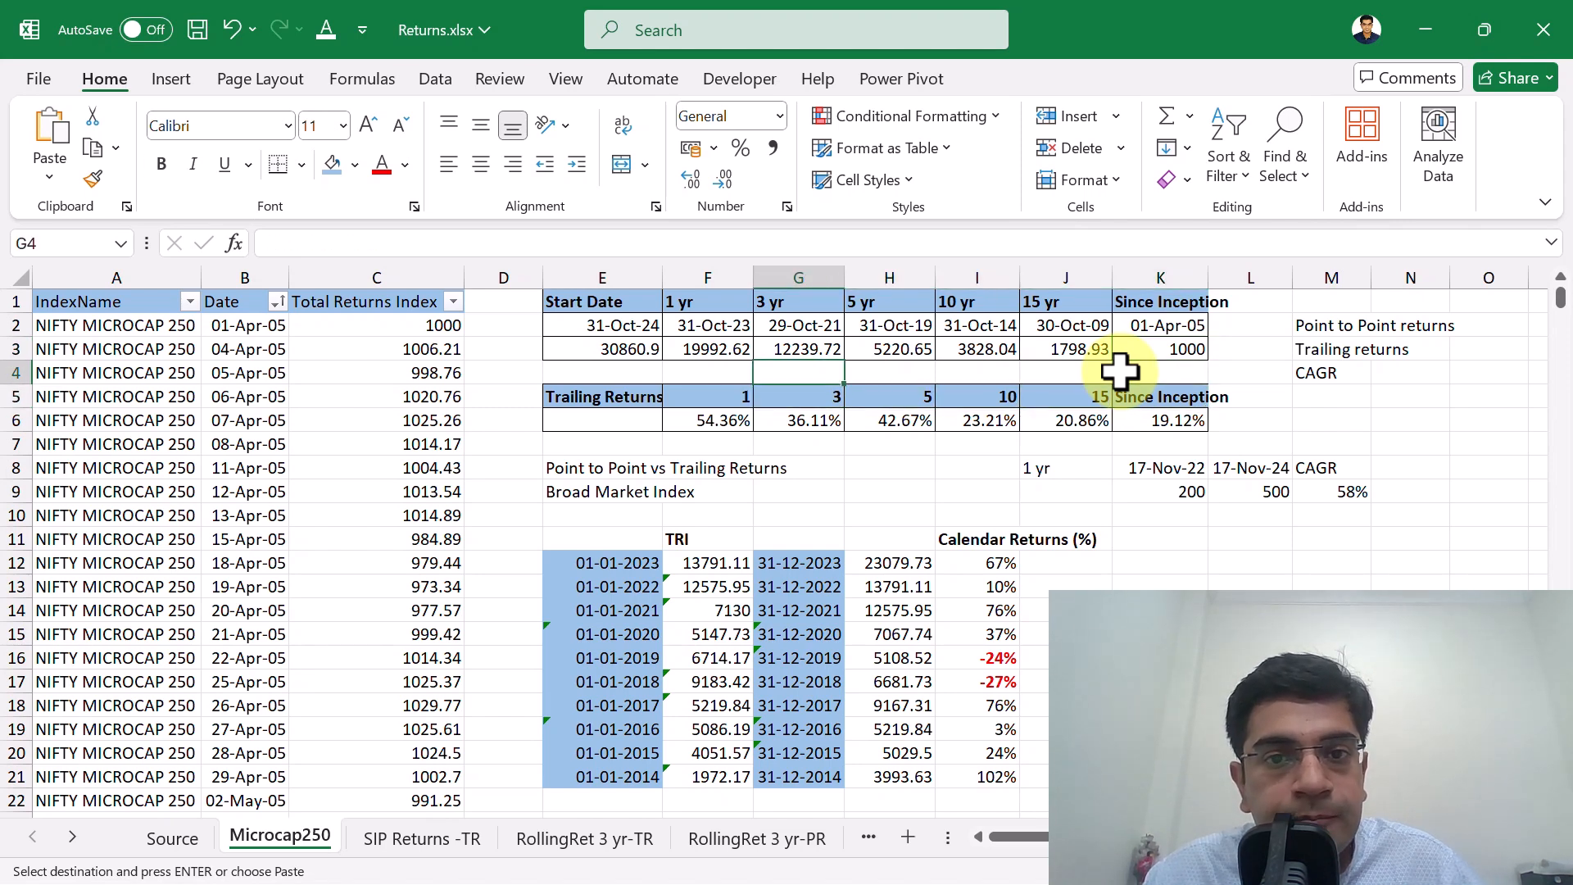
key("Left")
key("Up")
key("Left")
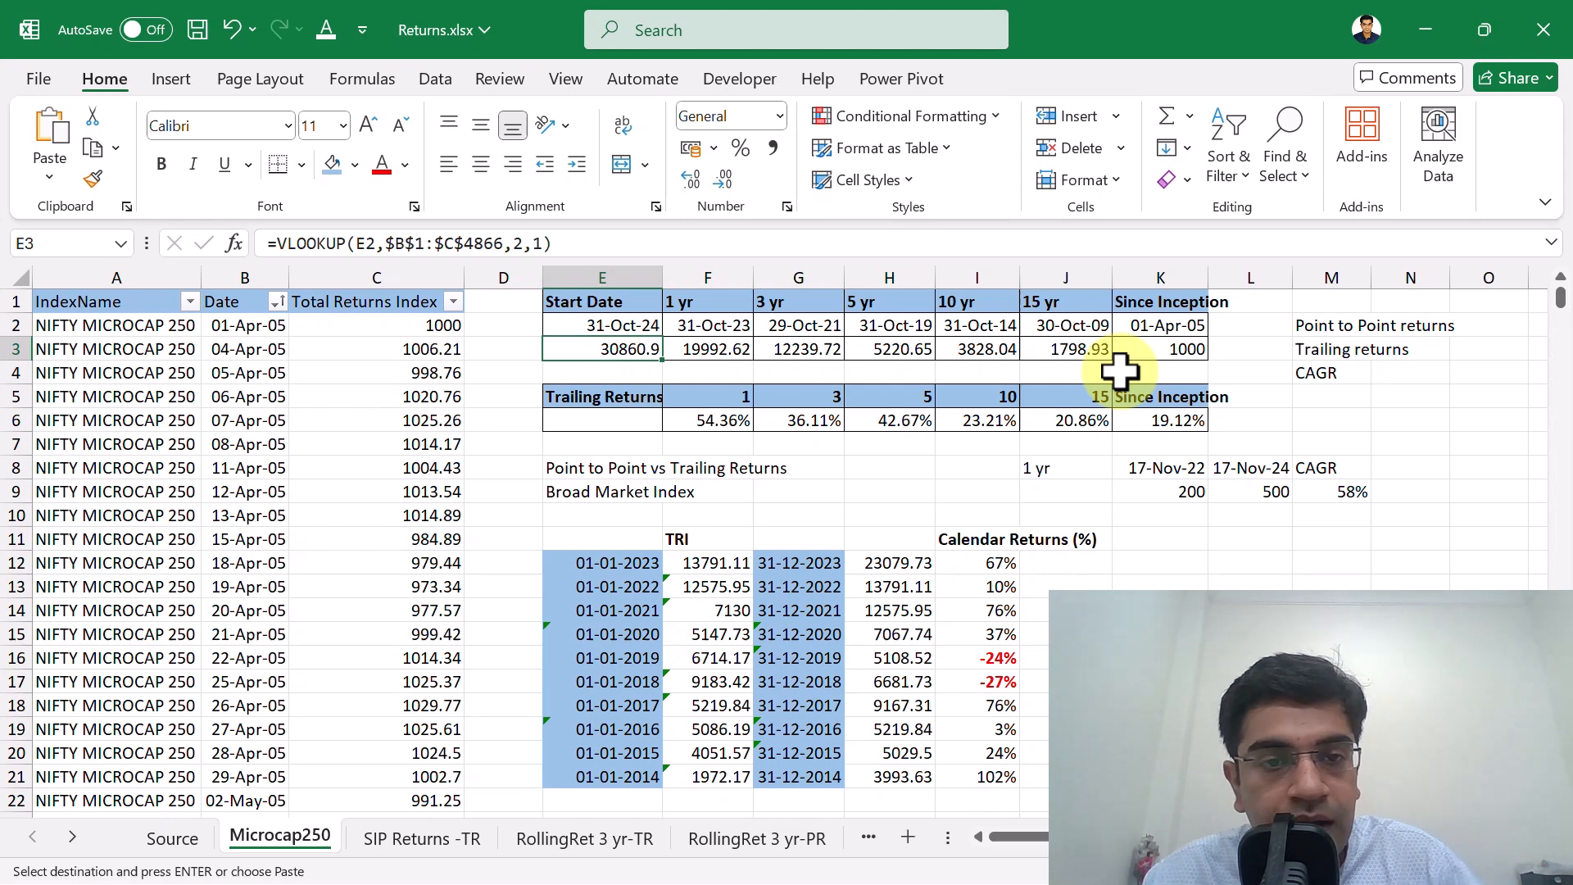
key("F2")
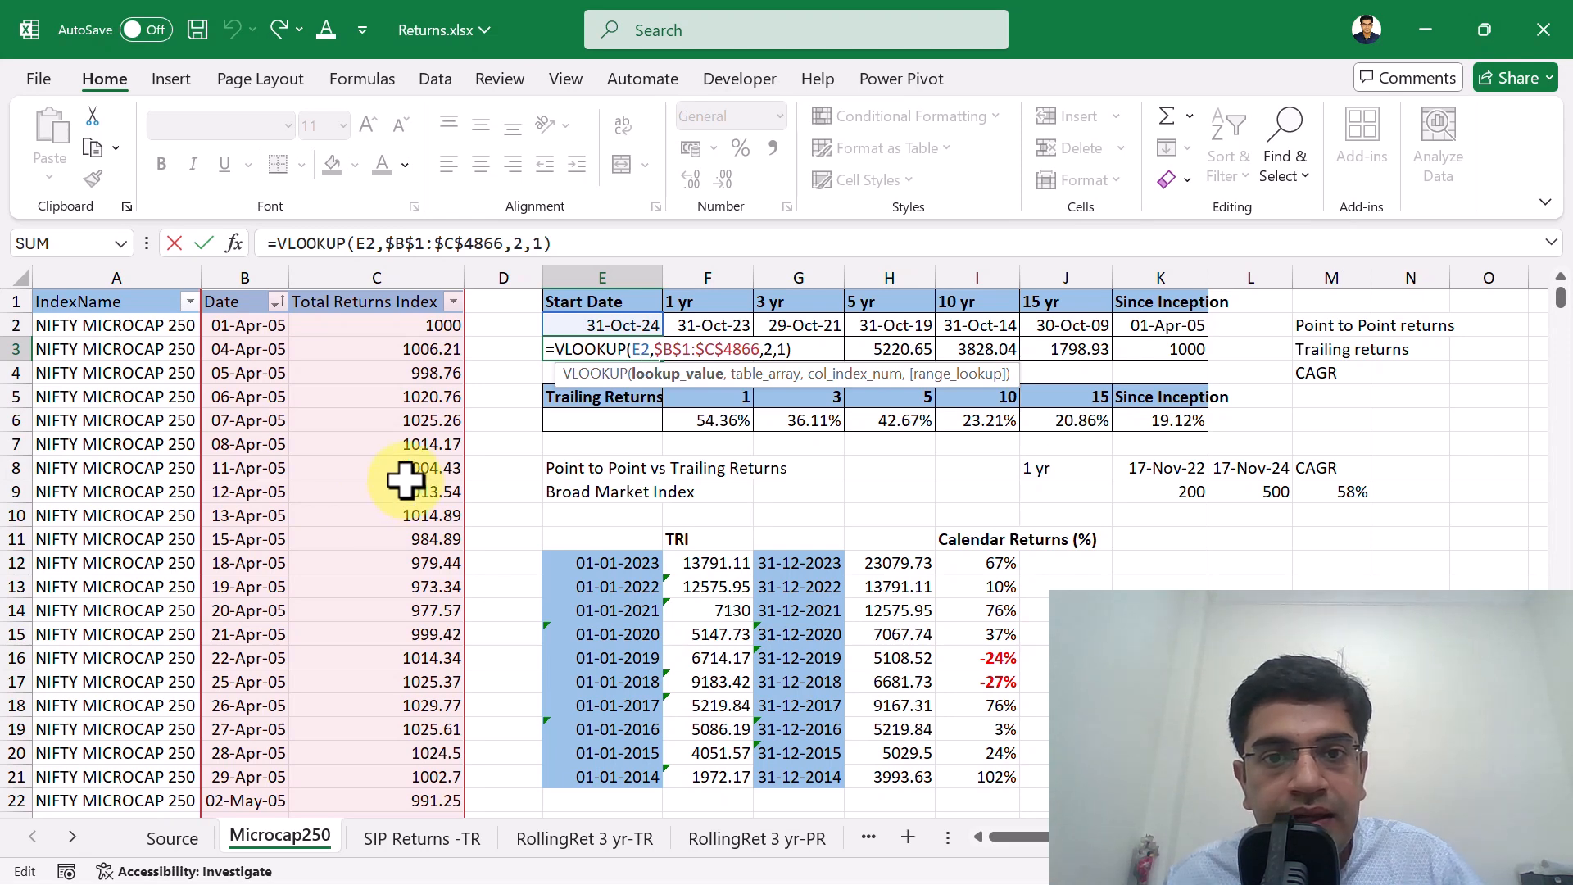
key("Return")
left_click(605, 353)
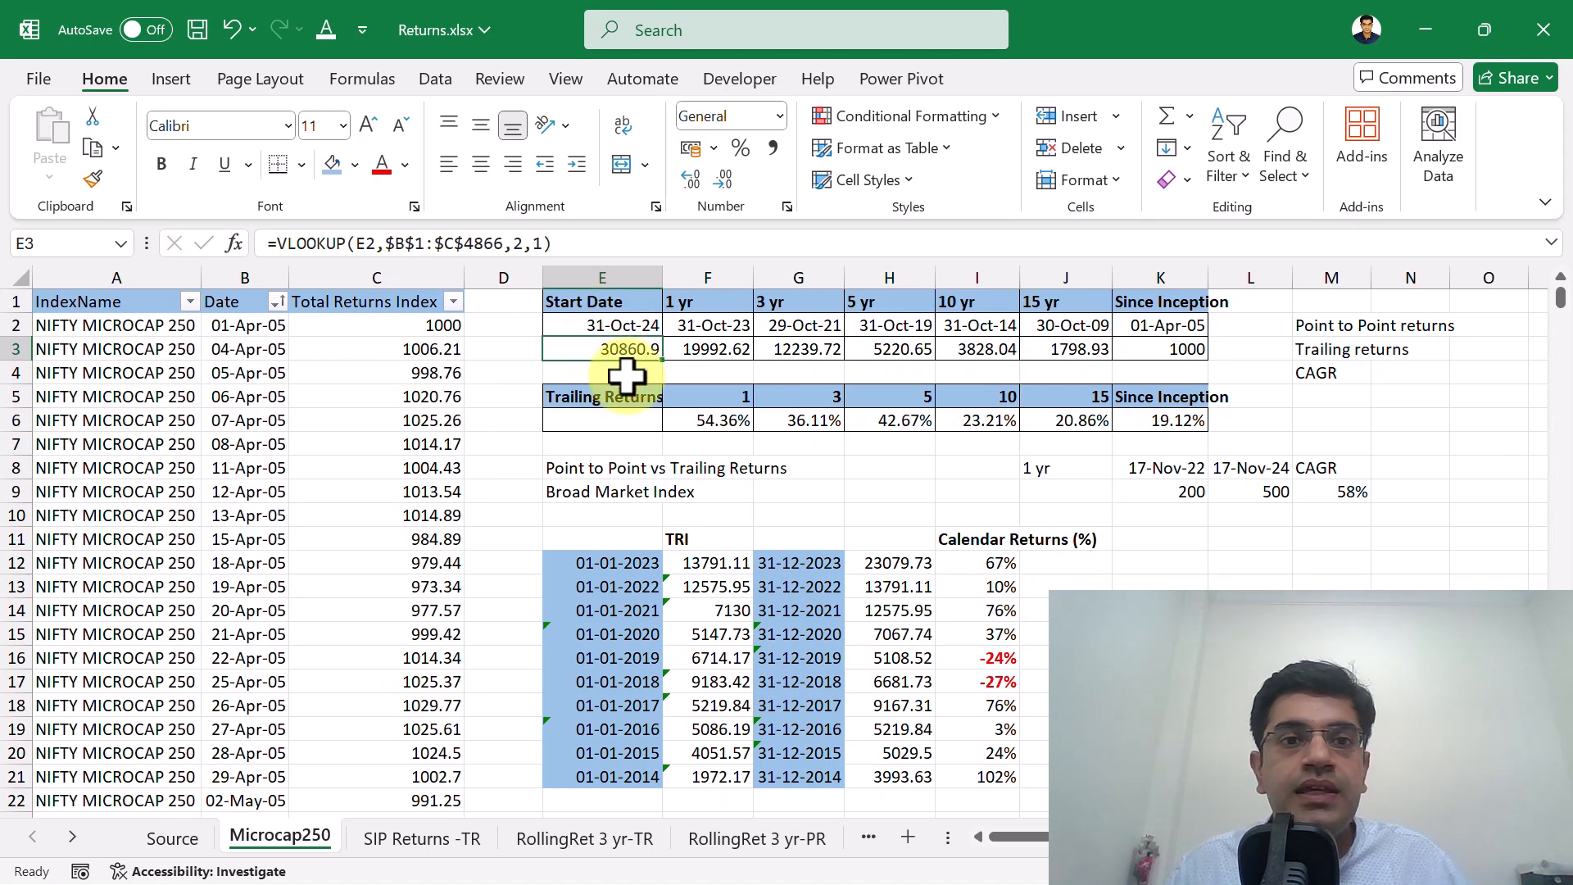
Compare the Total Returns Index column with the start date in E2 and its looked-up index value in E3.
key("Left")
key("Left")
key("Left")
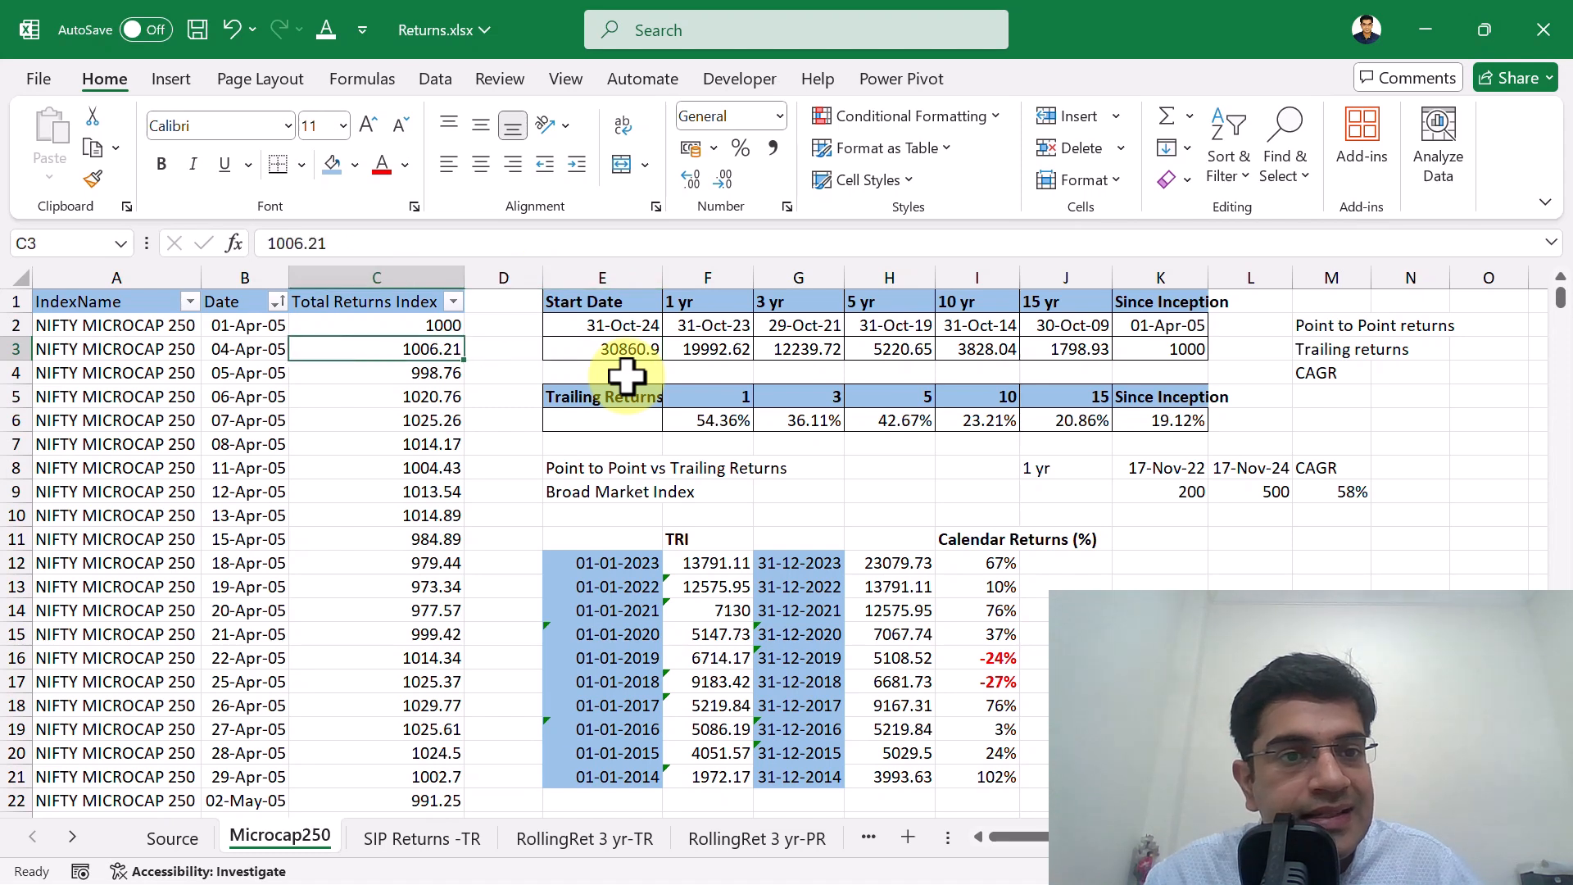
key("Right")
key("Right")
key("Right")
key("Up")
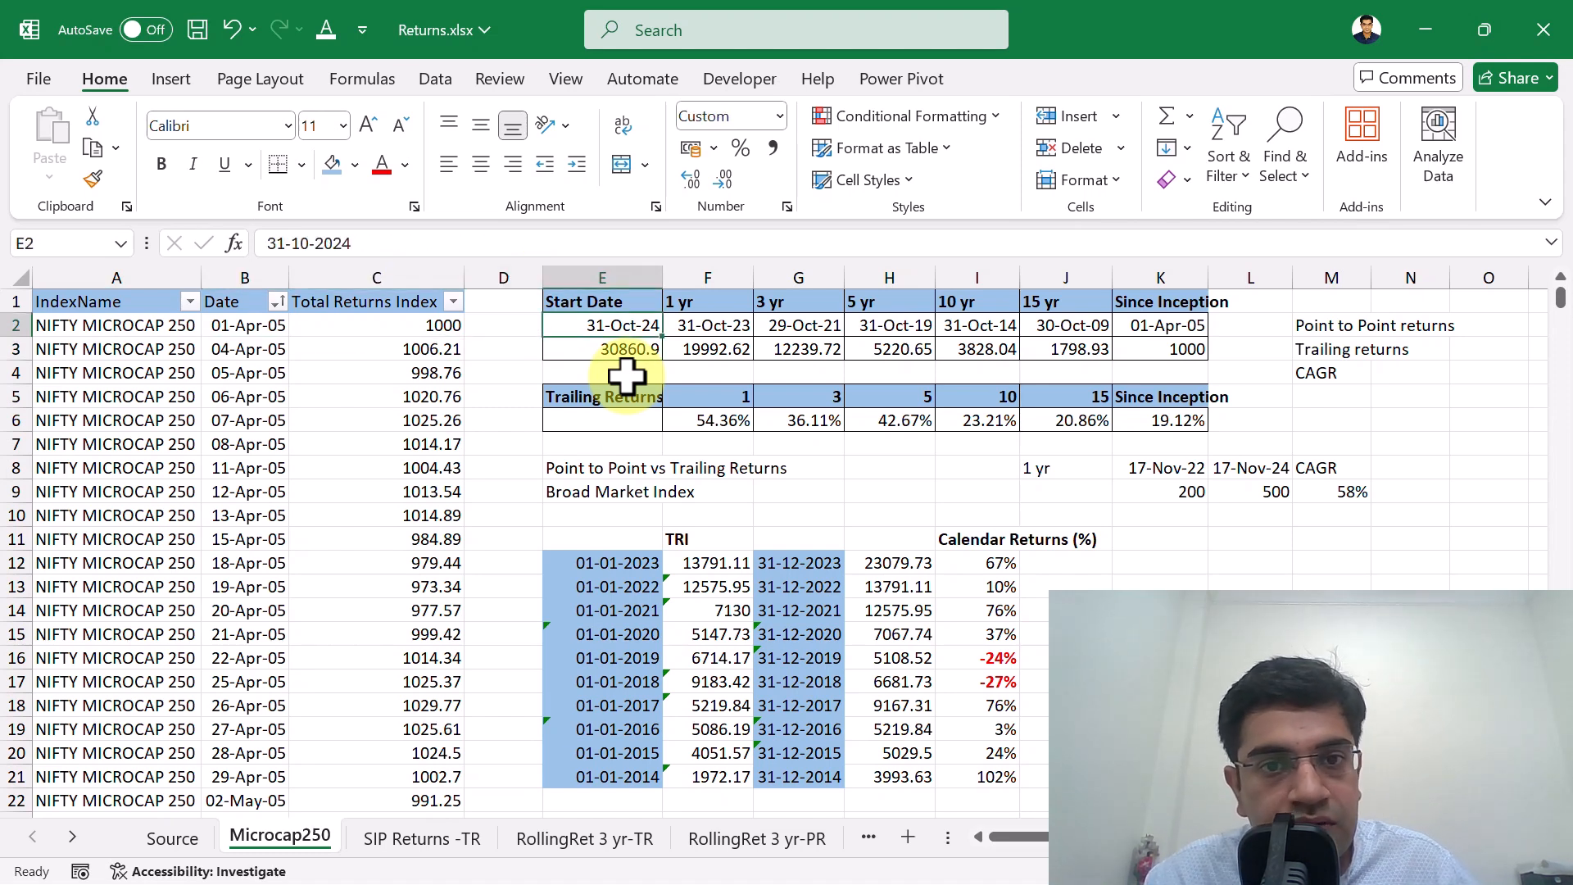
key("Down")
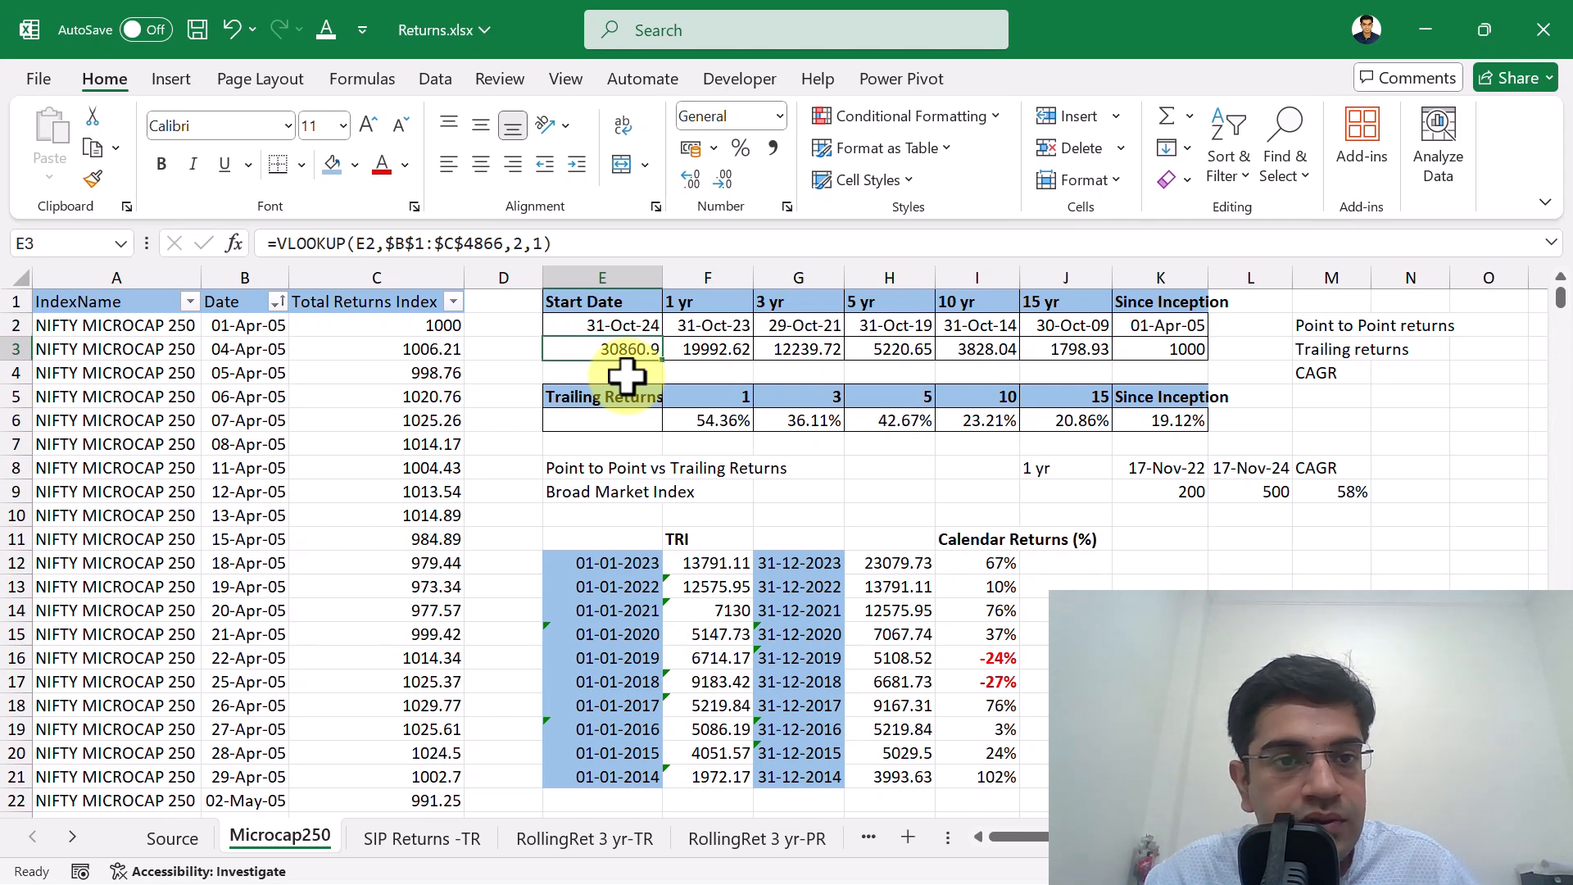
key("Down")
key("Down")
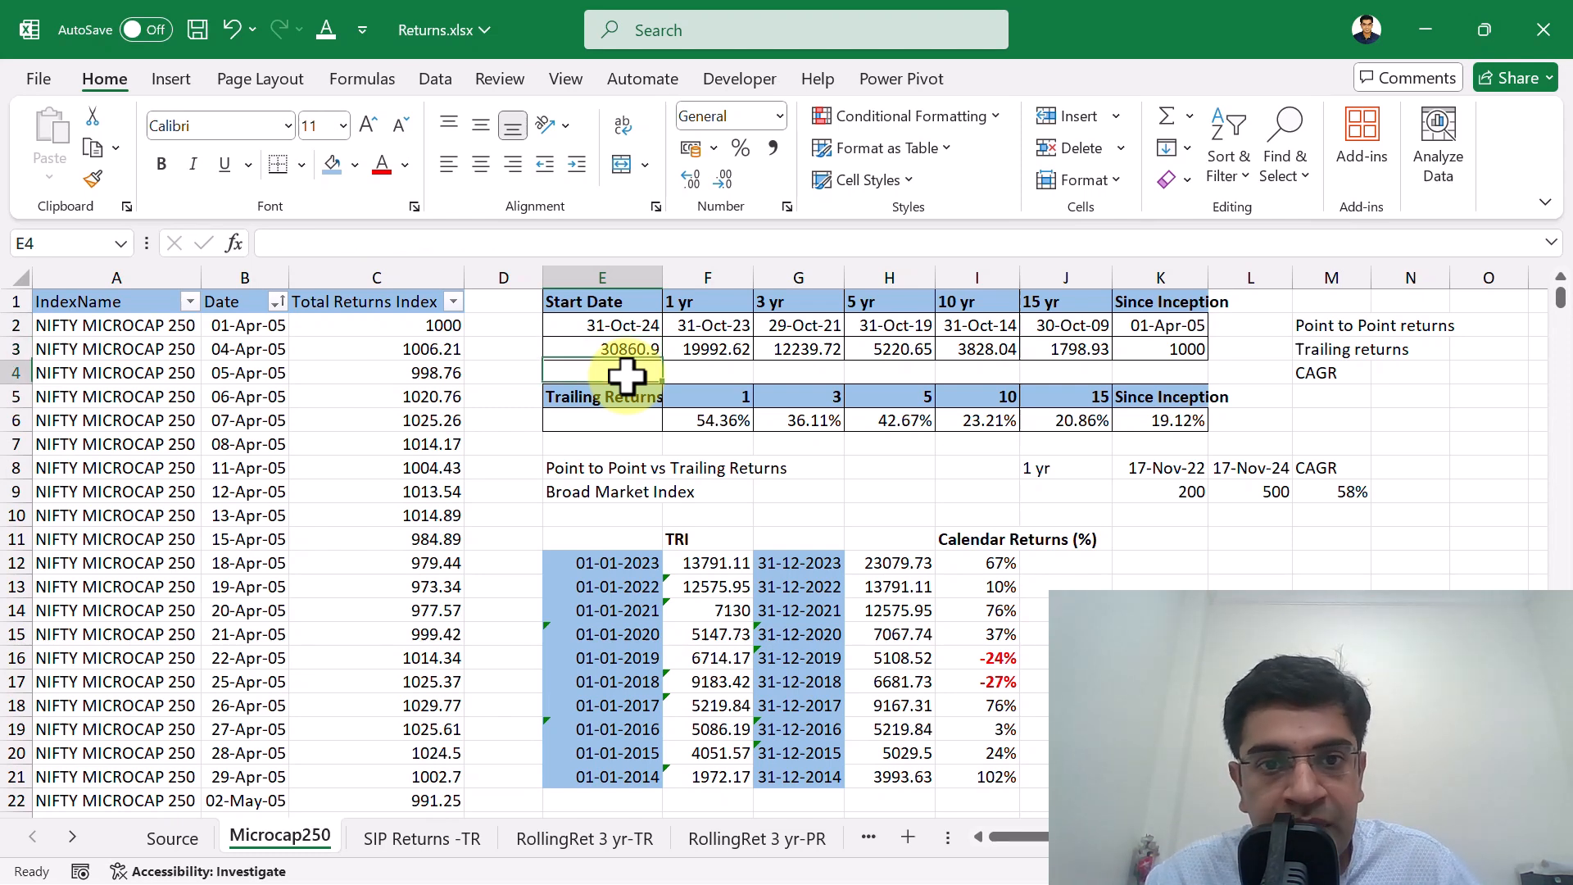
Inspect the 1-year trailing return formula in F6 together with its period value in F5.
key("Right")
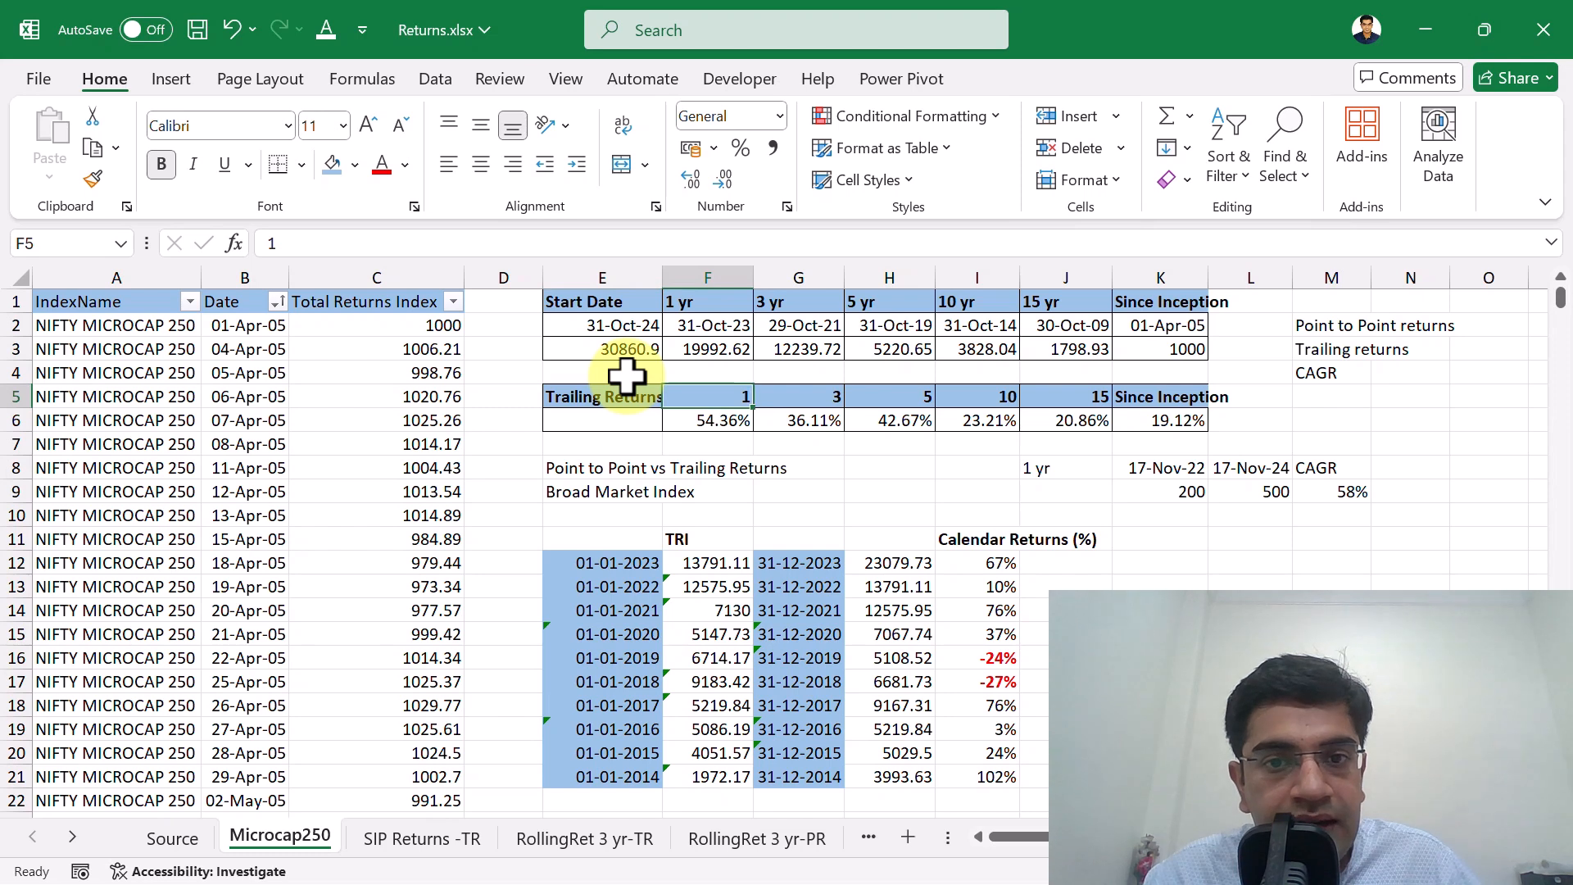
key("Down")
key("Up")
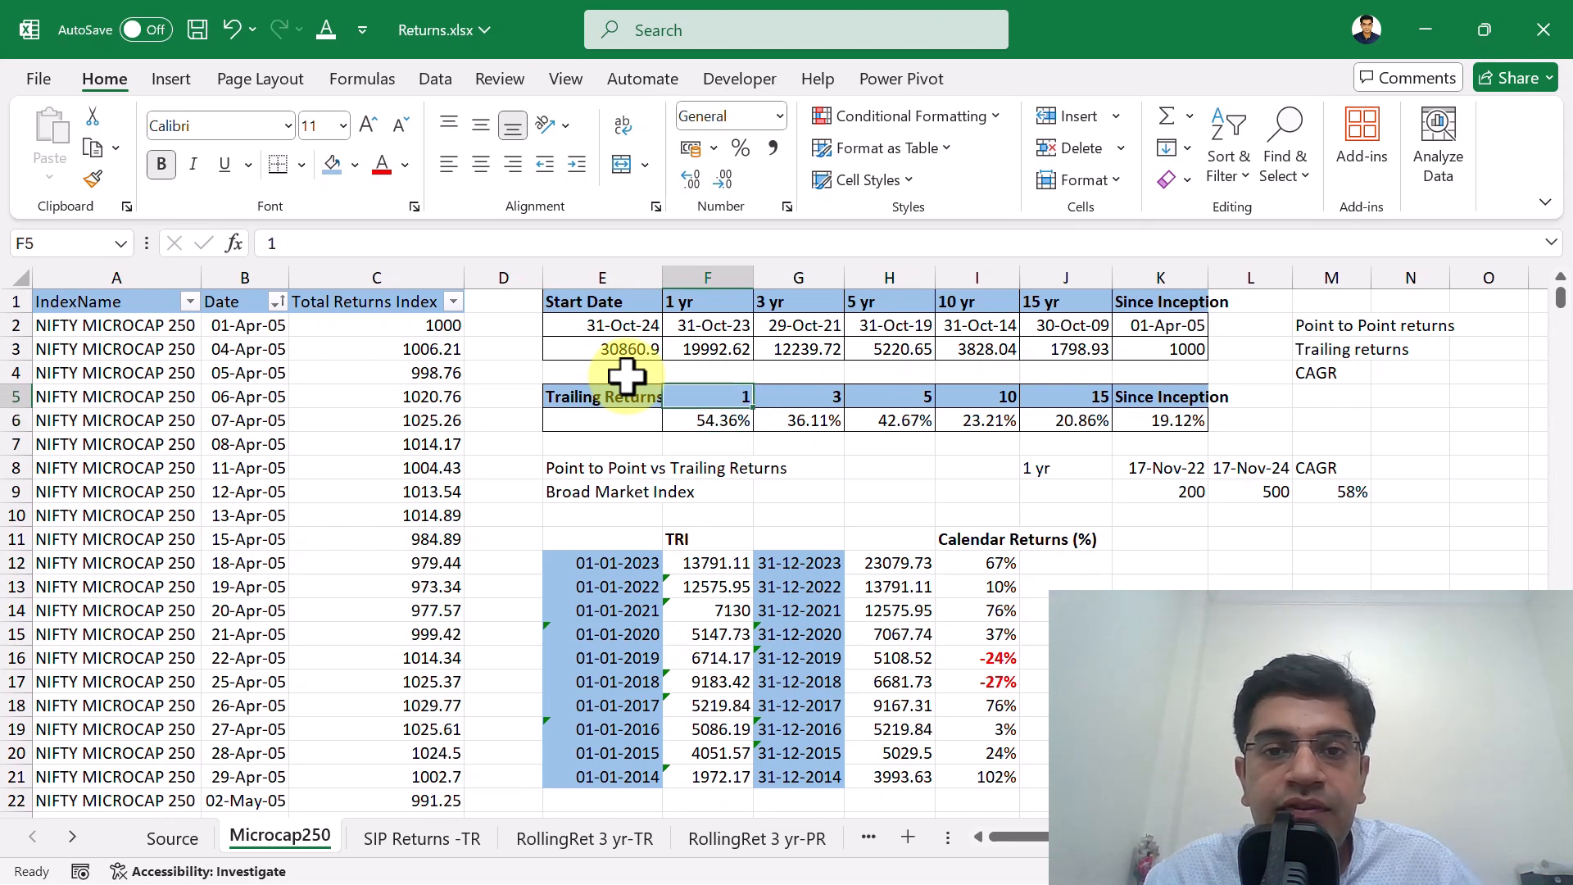
key("shift+Down")
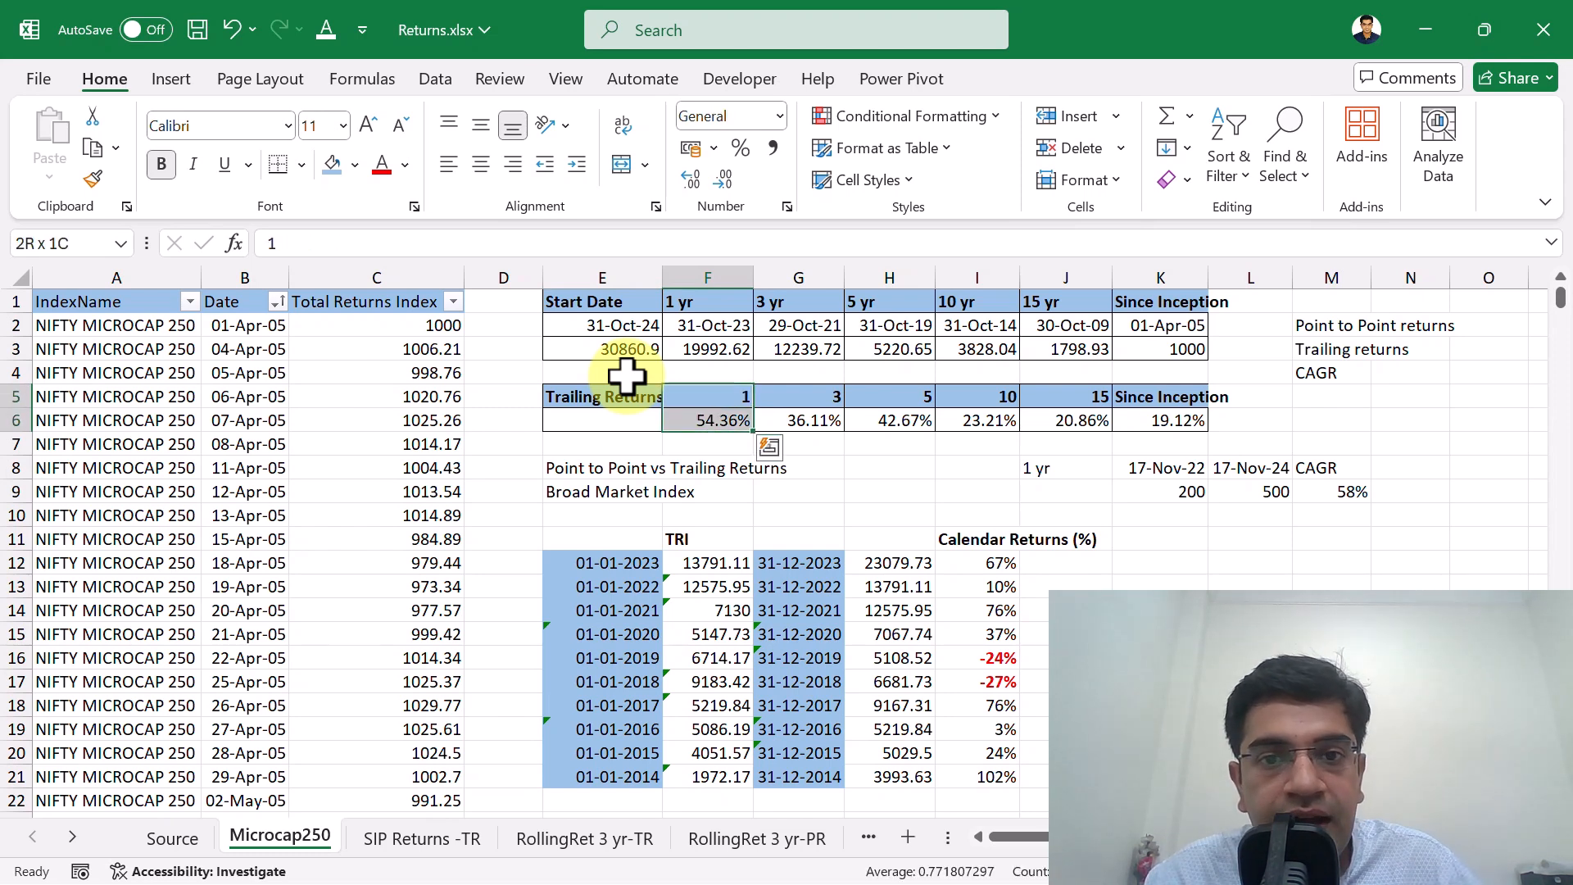
key("Down")
key("Up")
key("Down")
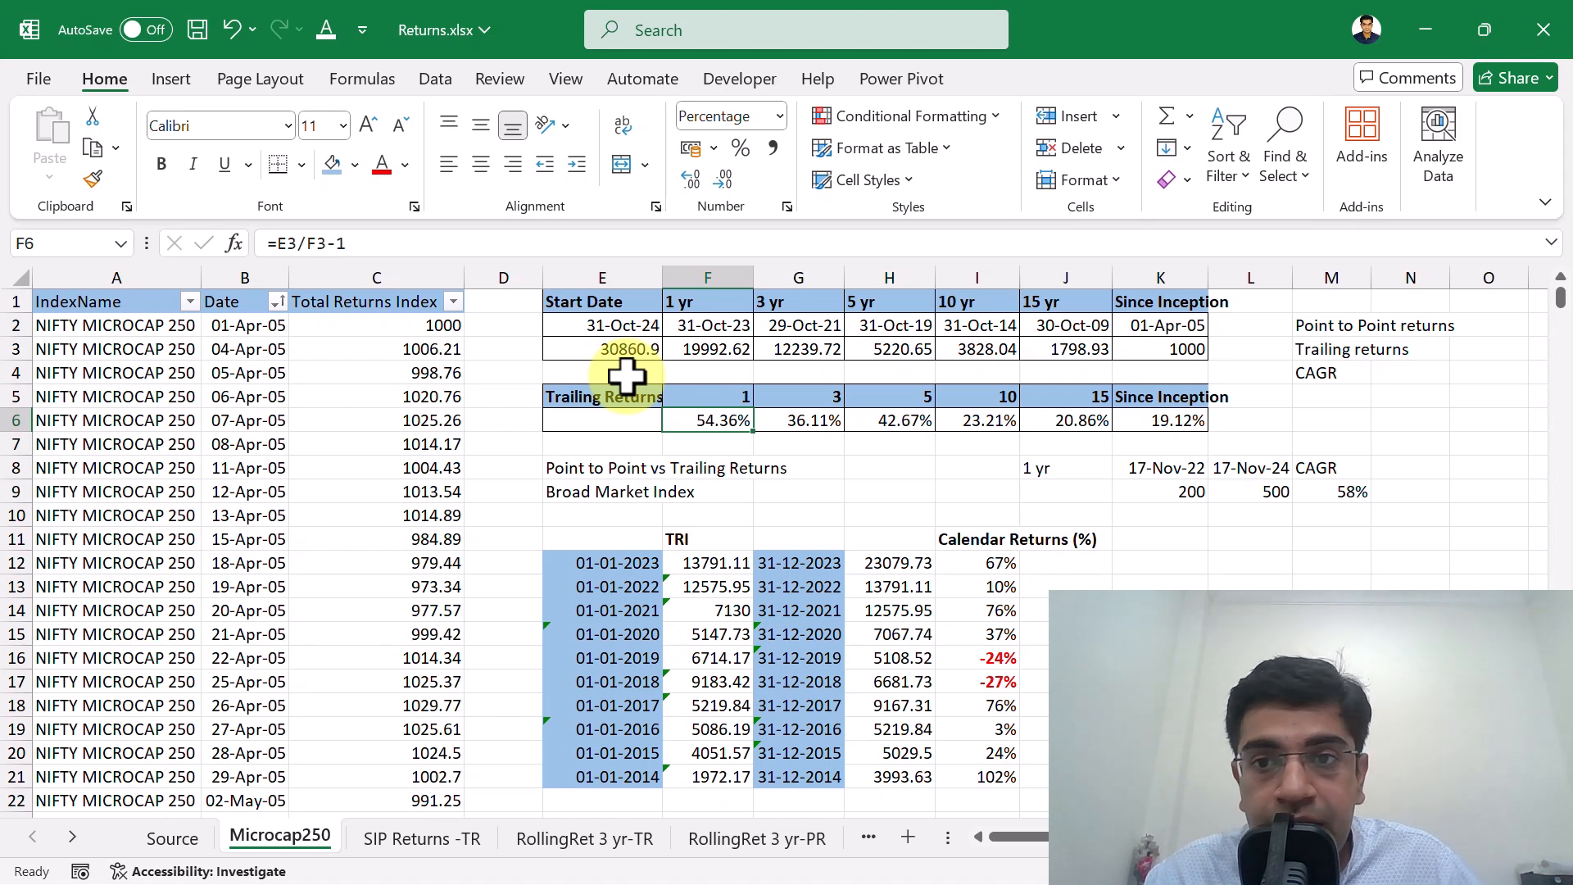
Inspect the CAGR formula in G6 for the 3-year trailing return and the cells it references.
key("Right")
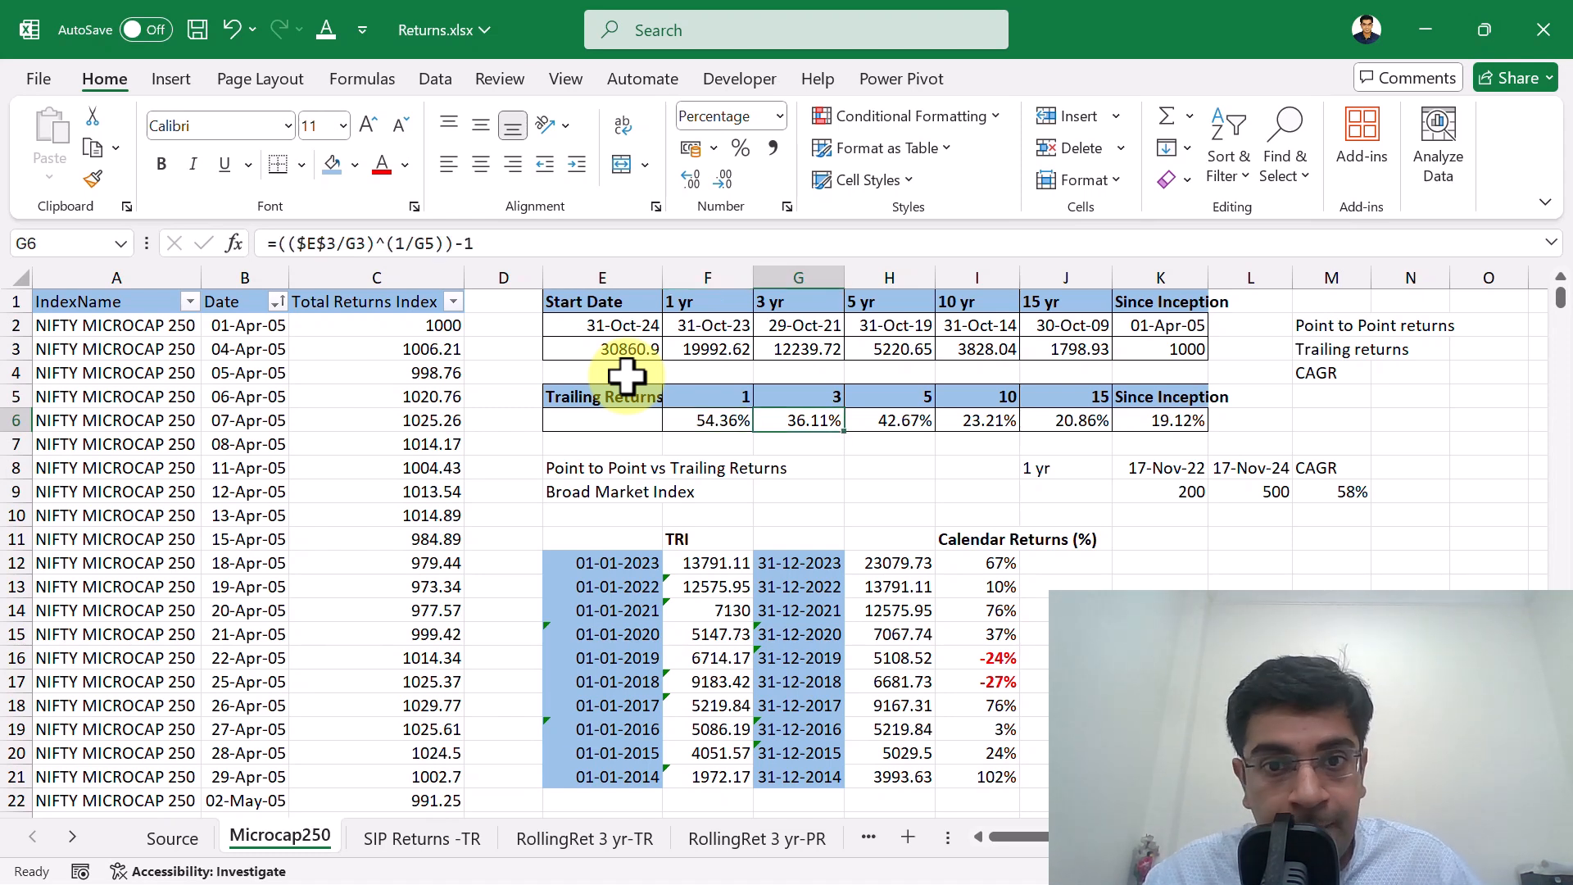
key("Up")
key("Down")
key("Up")
key("Down")
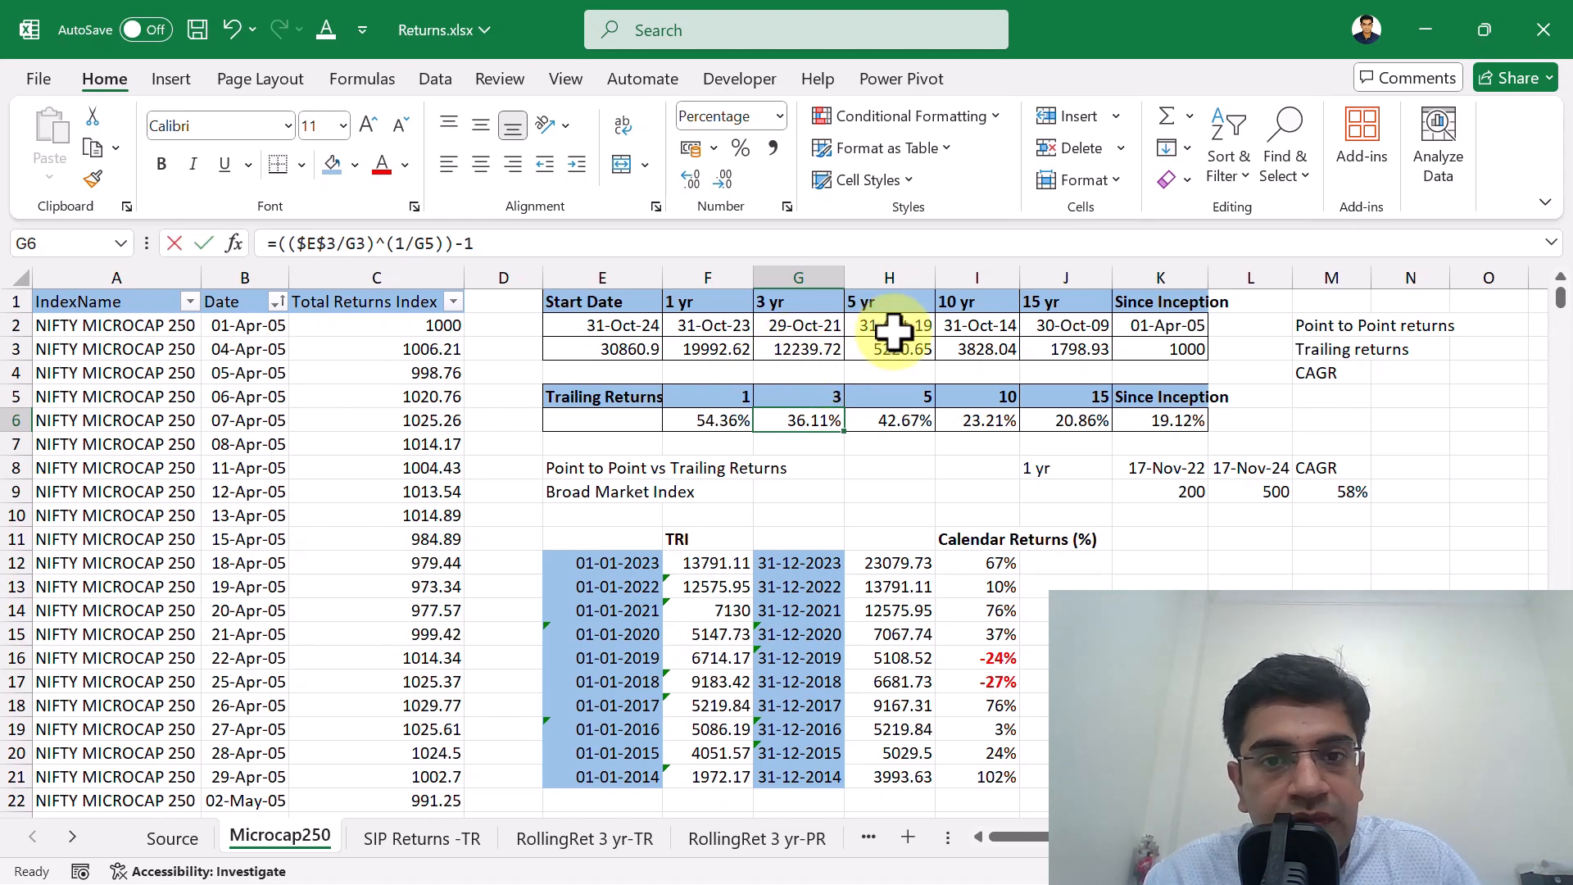
key("F2")
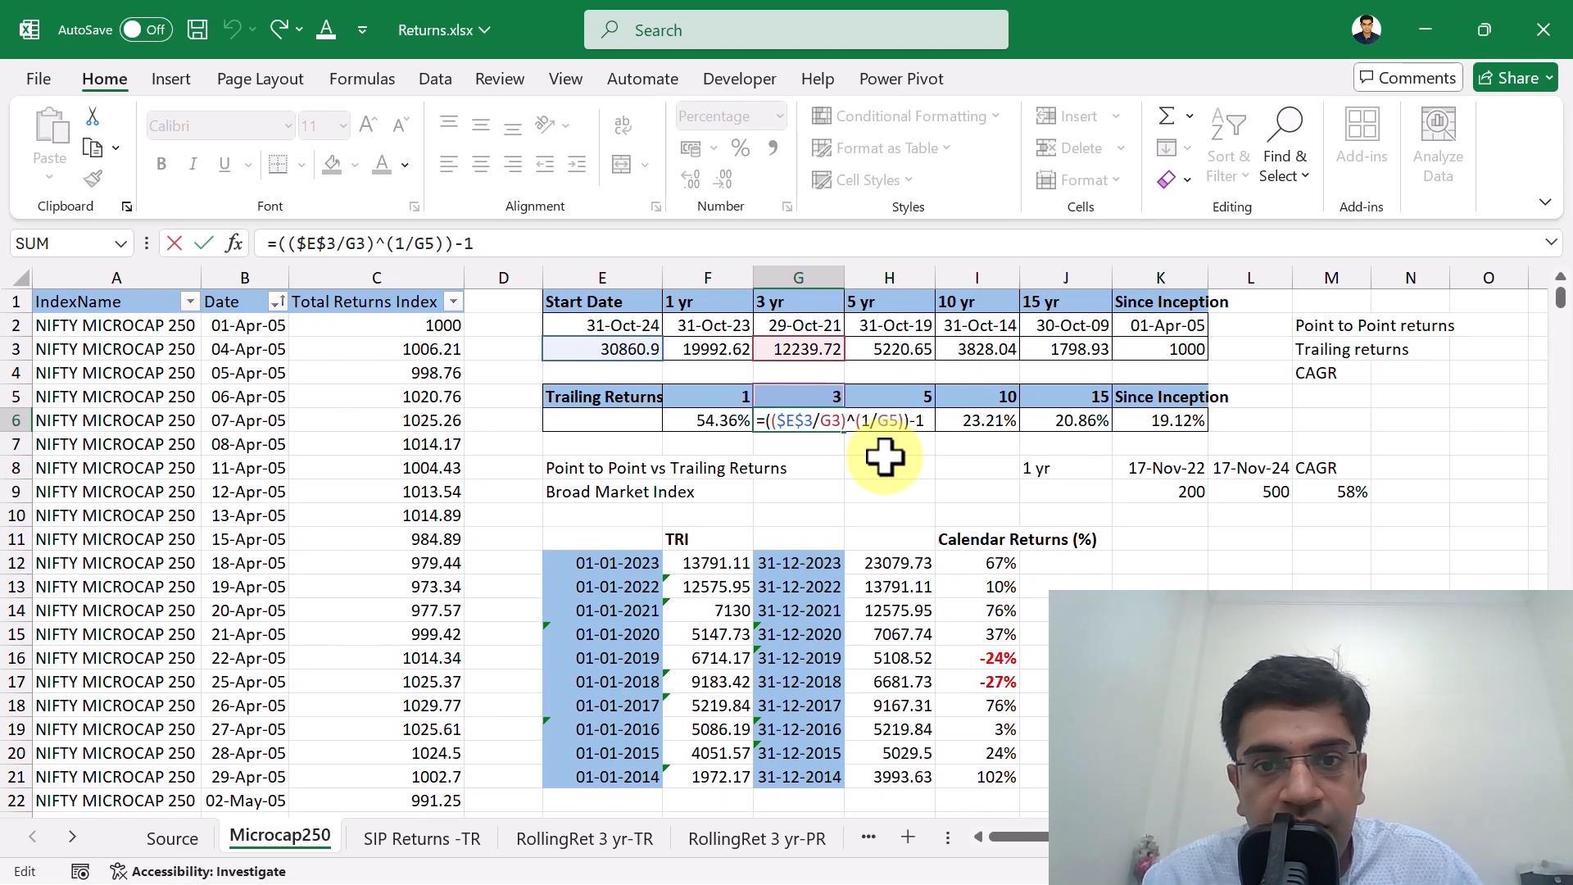
key("ctrl+Return")
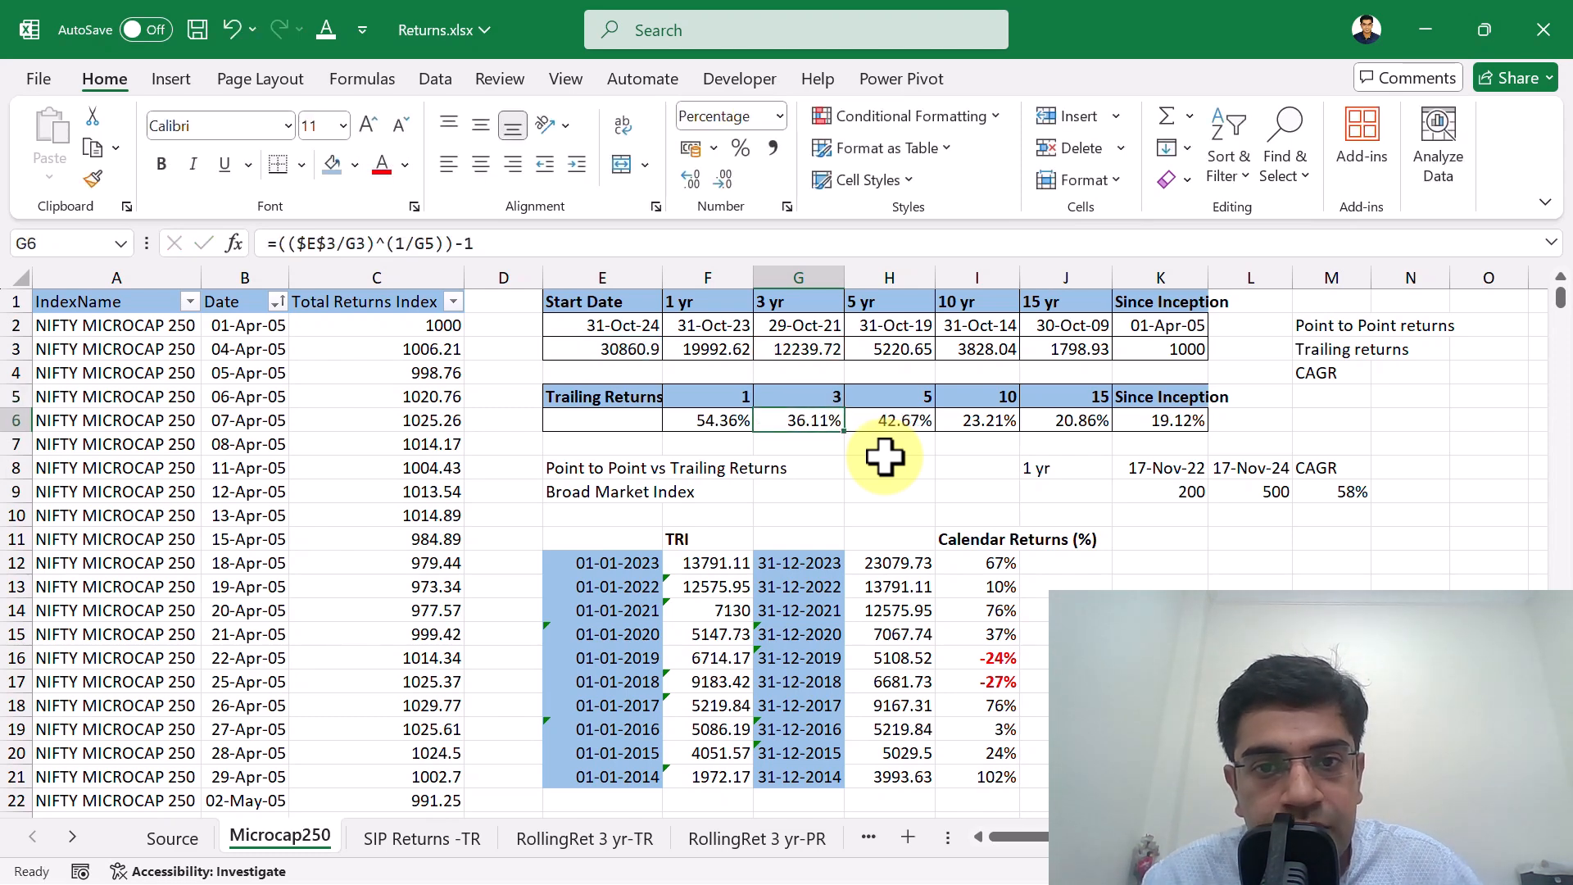
key("Left")
key("Right")
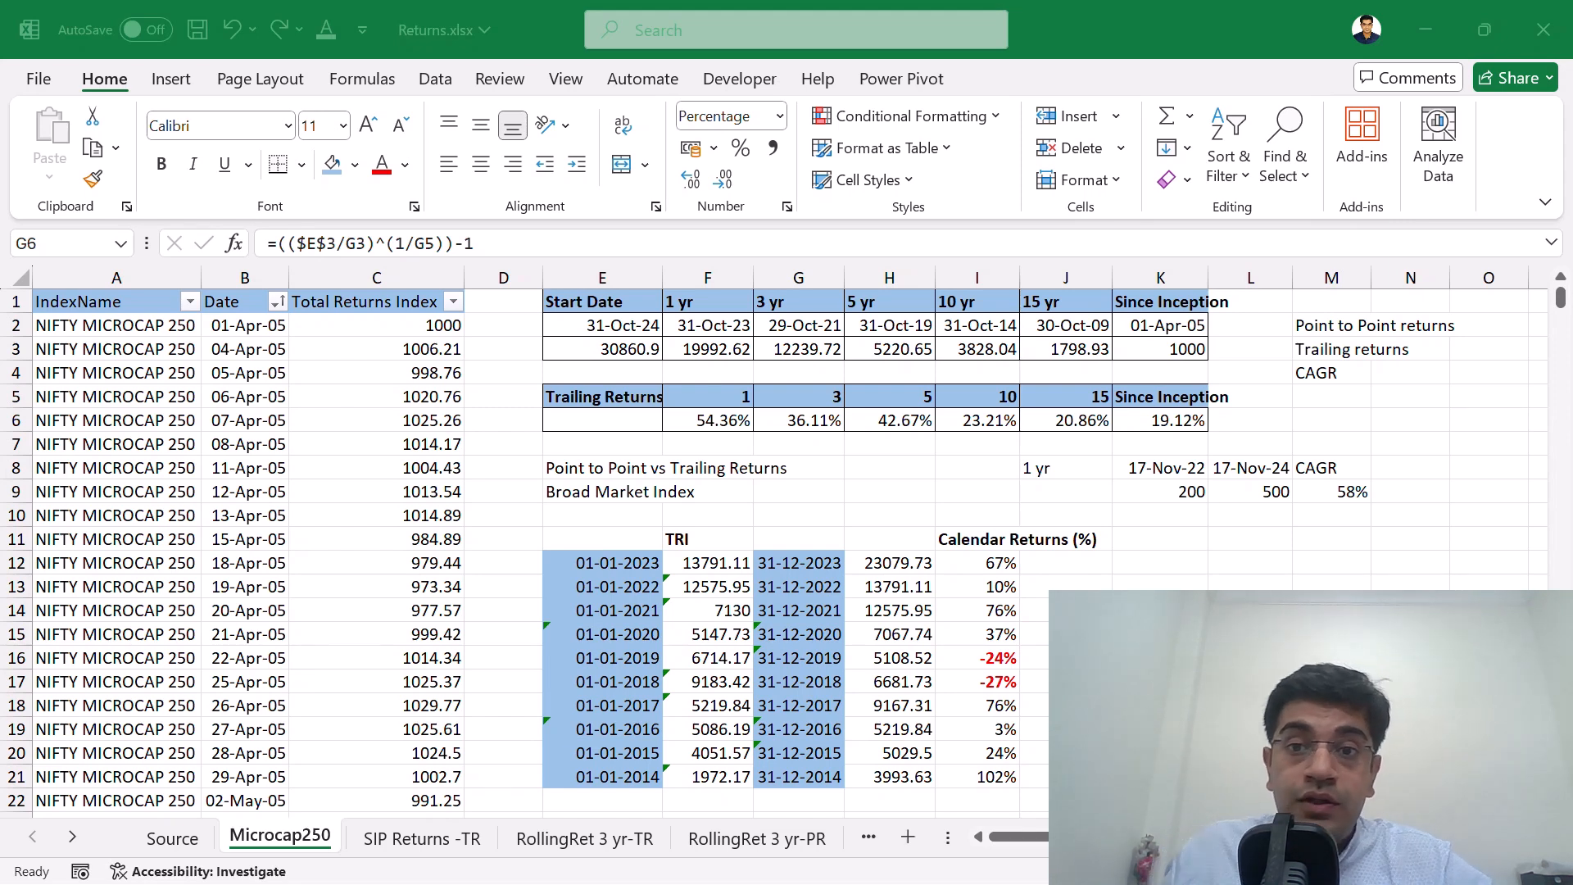
Inspect the since-inception return formula in K6 and highlight the whole trailing returns table E5:K6.
left_click(1168, 421)
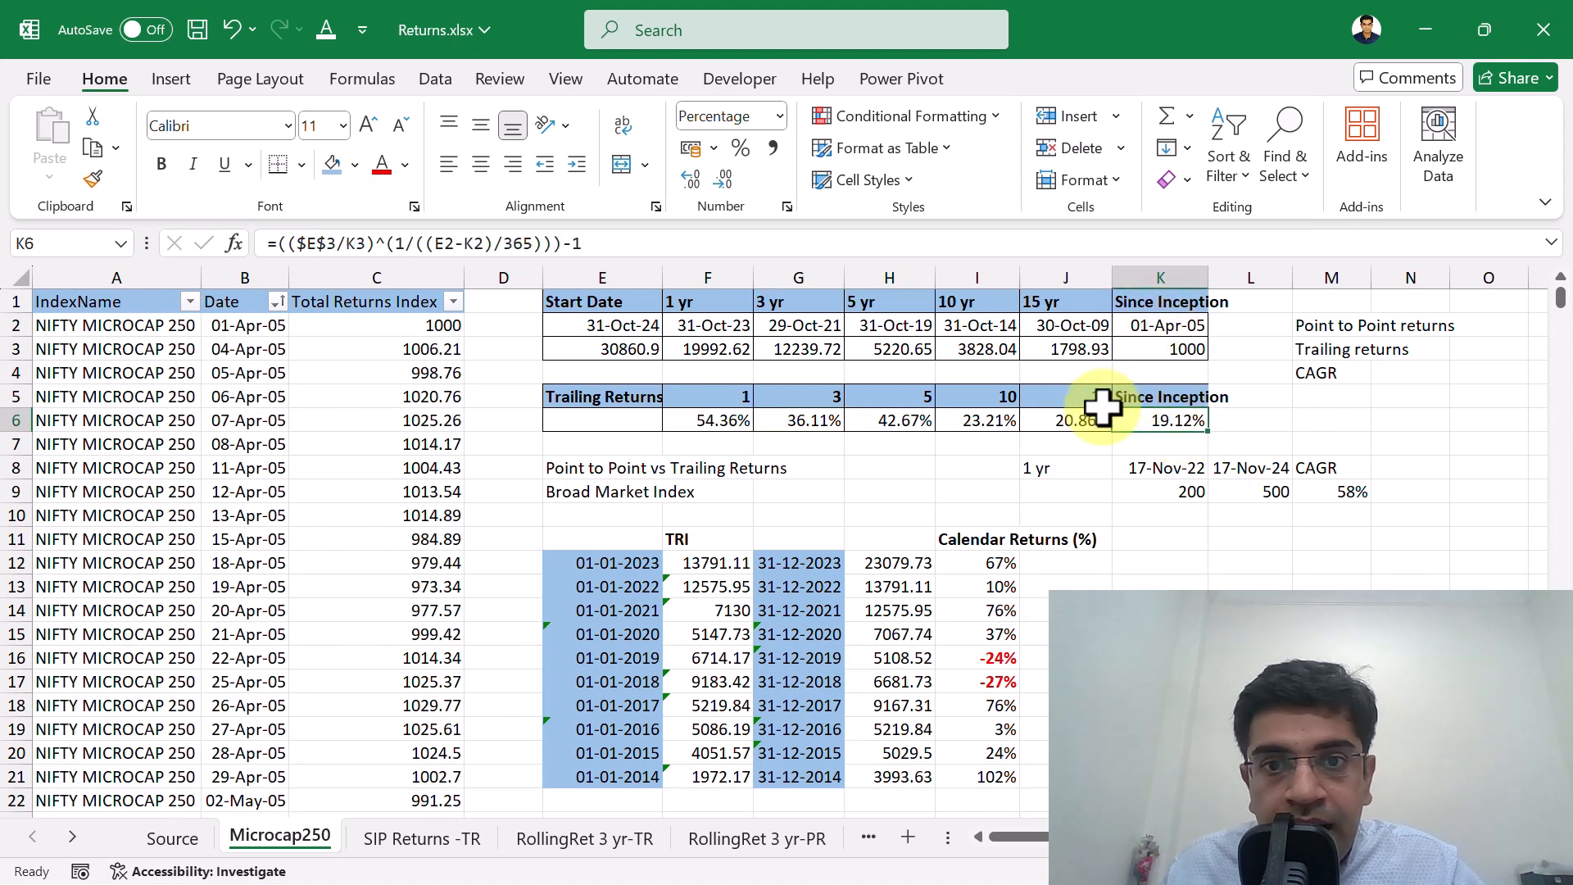
left_click_drag(623, 398, 1168, 403)
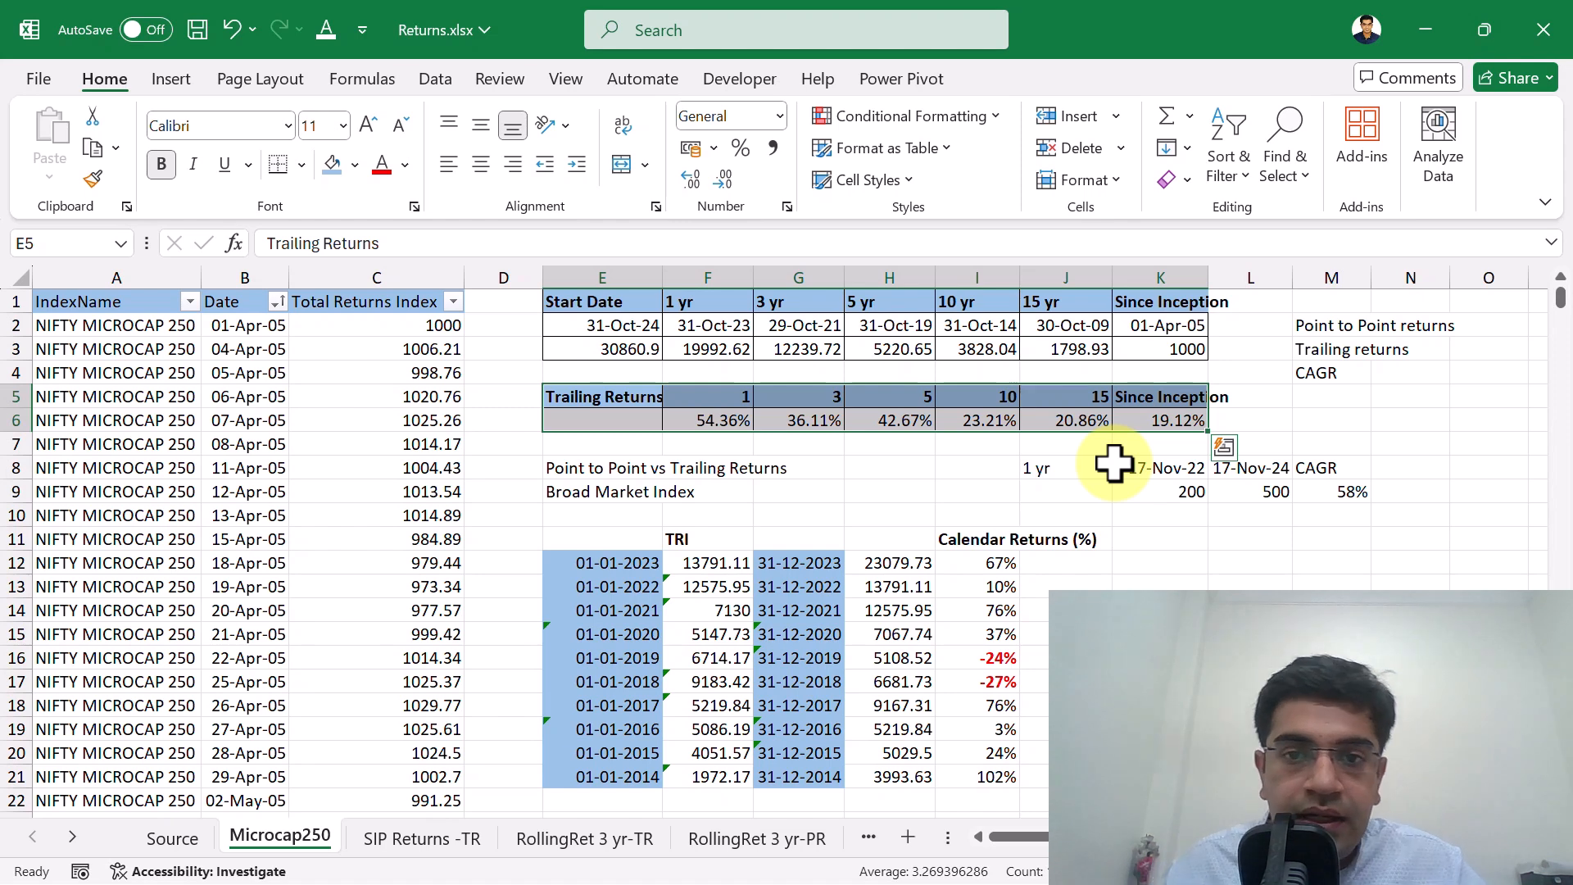
Highlight the 5-year trailing return together with its period value in column H.
left_click(883, 402)
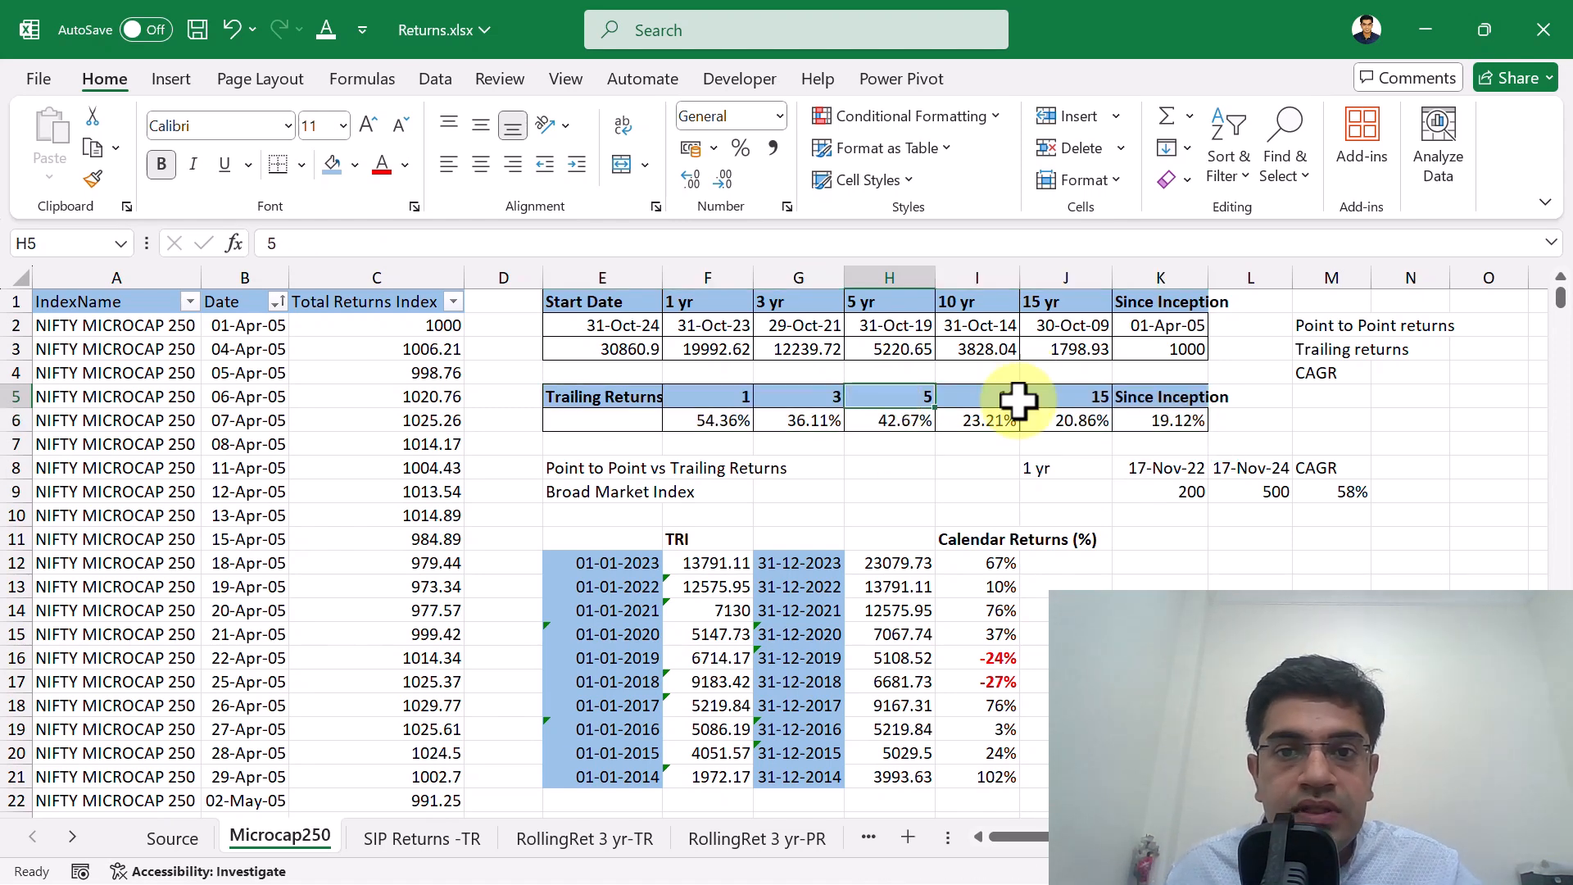
key("shift+Down")
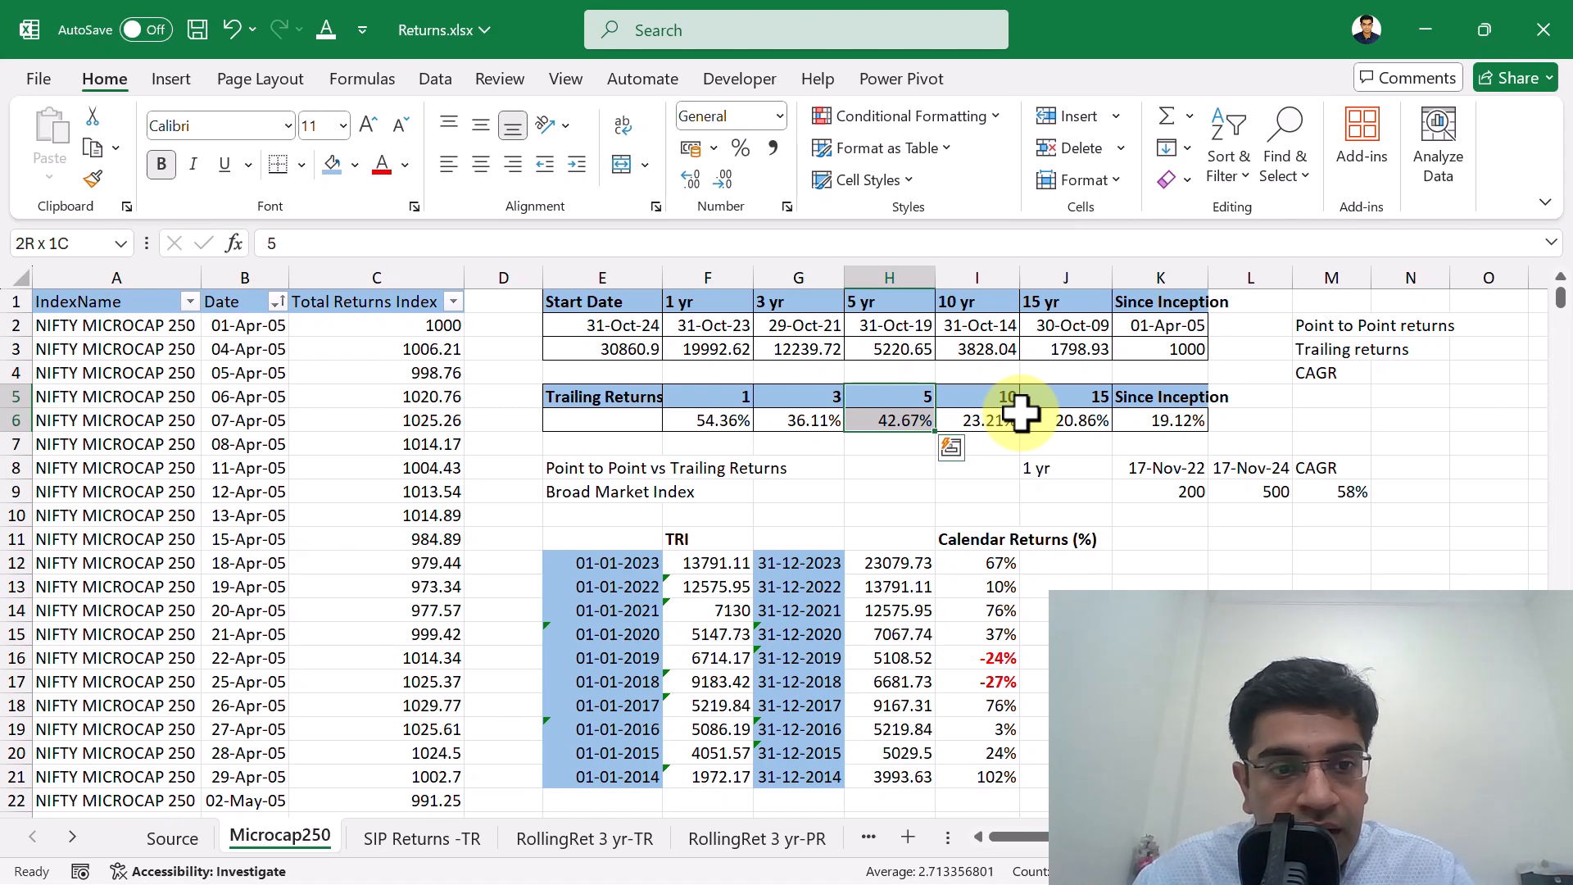
key("Return")
key("Up")
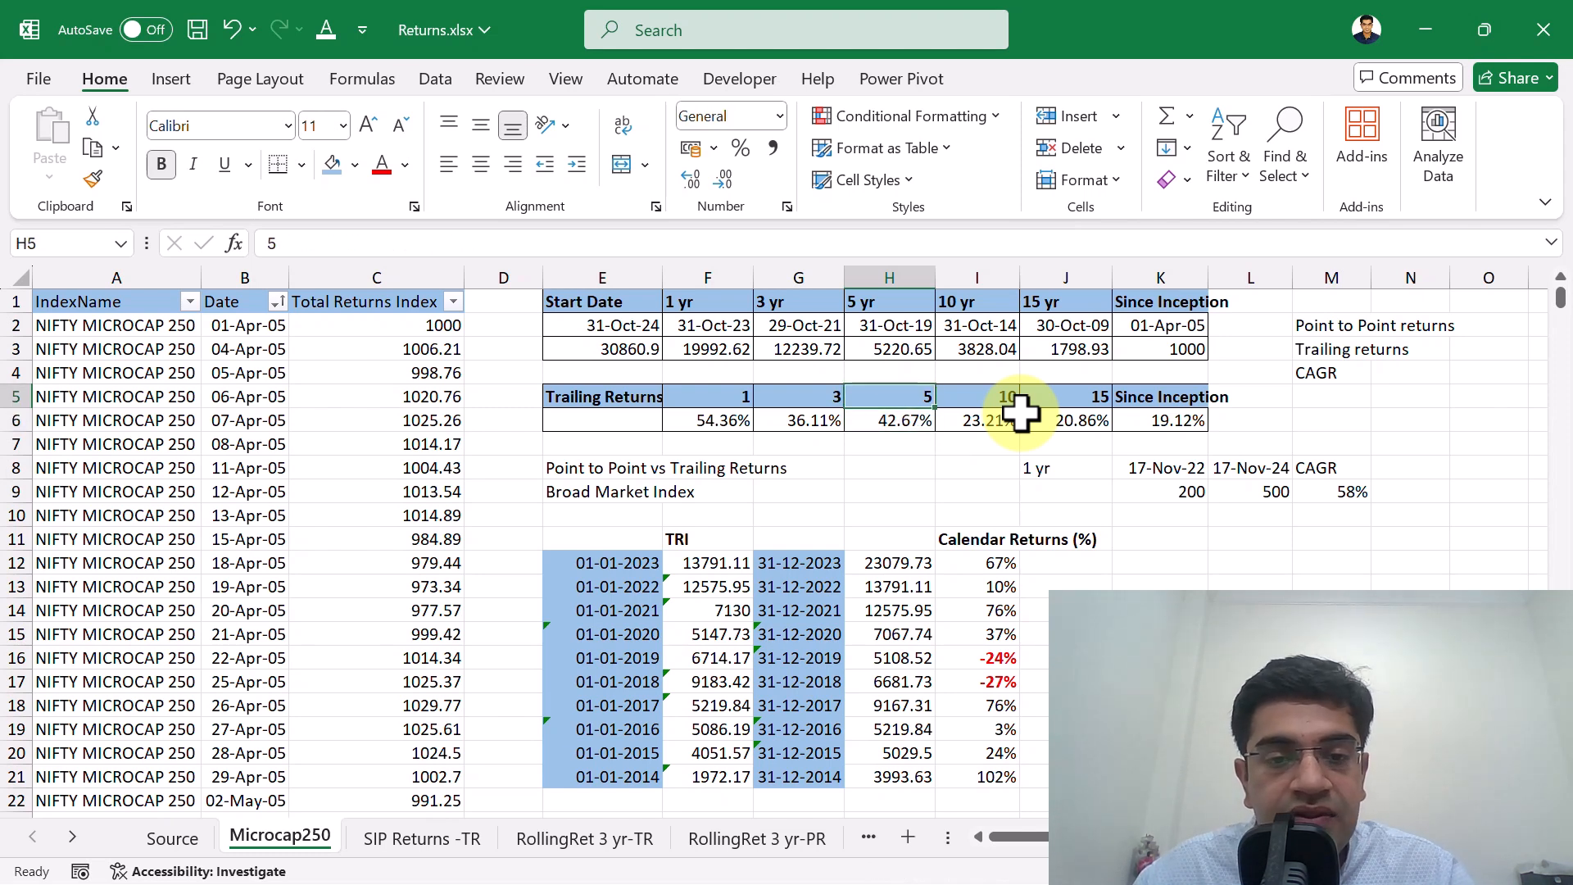
key("shift+Down")
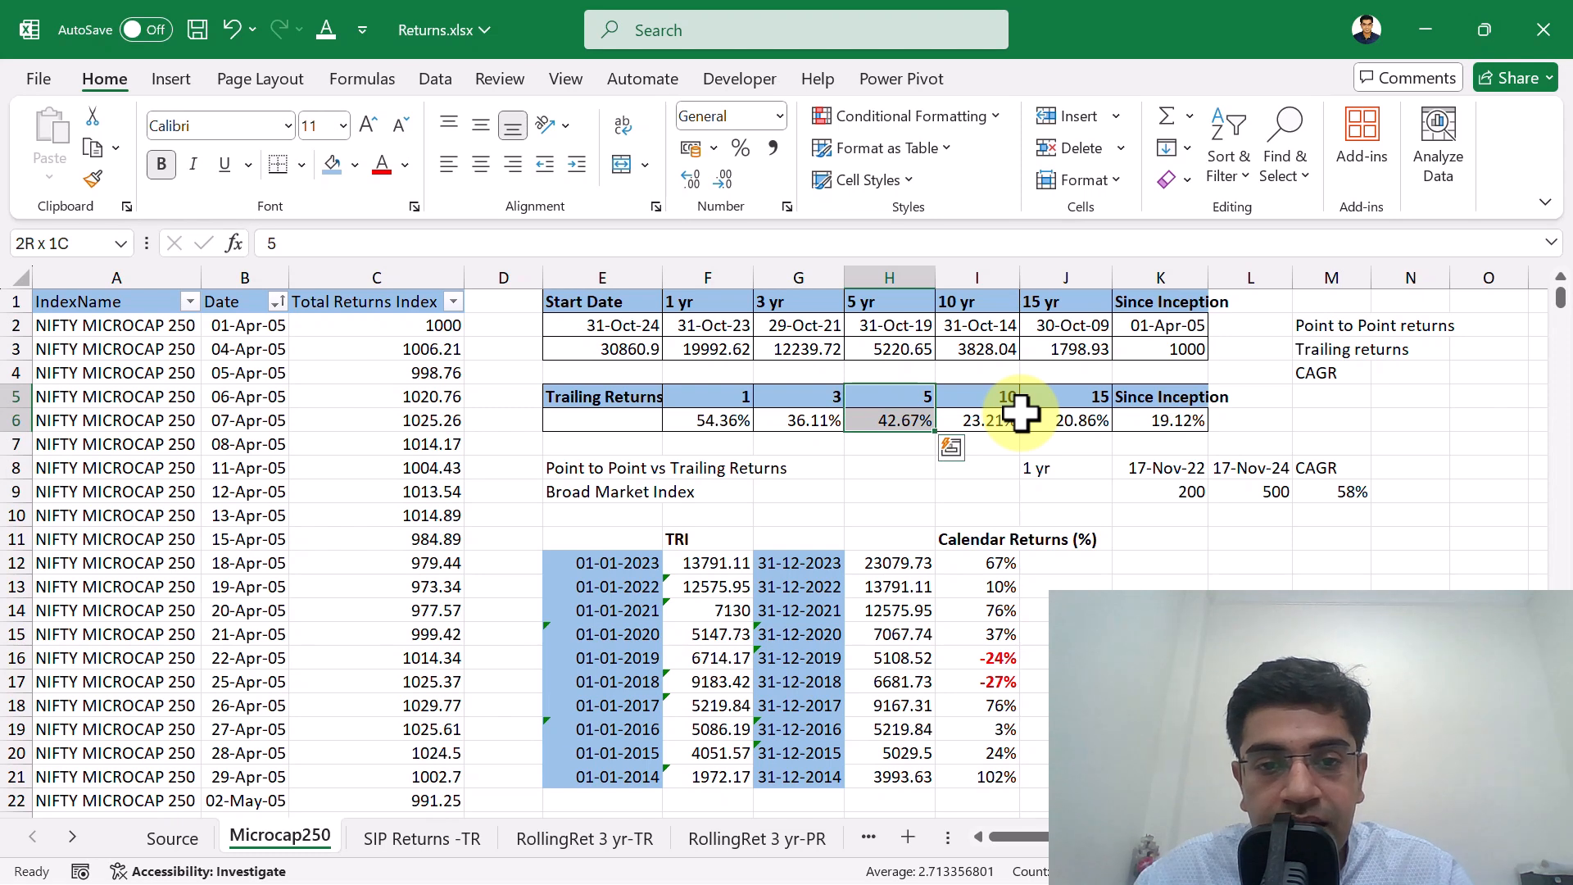
key("Up")
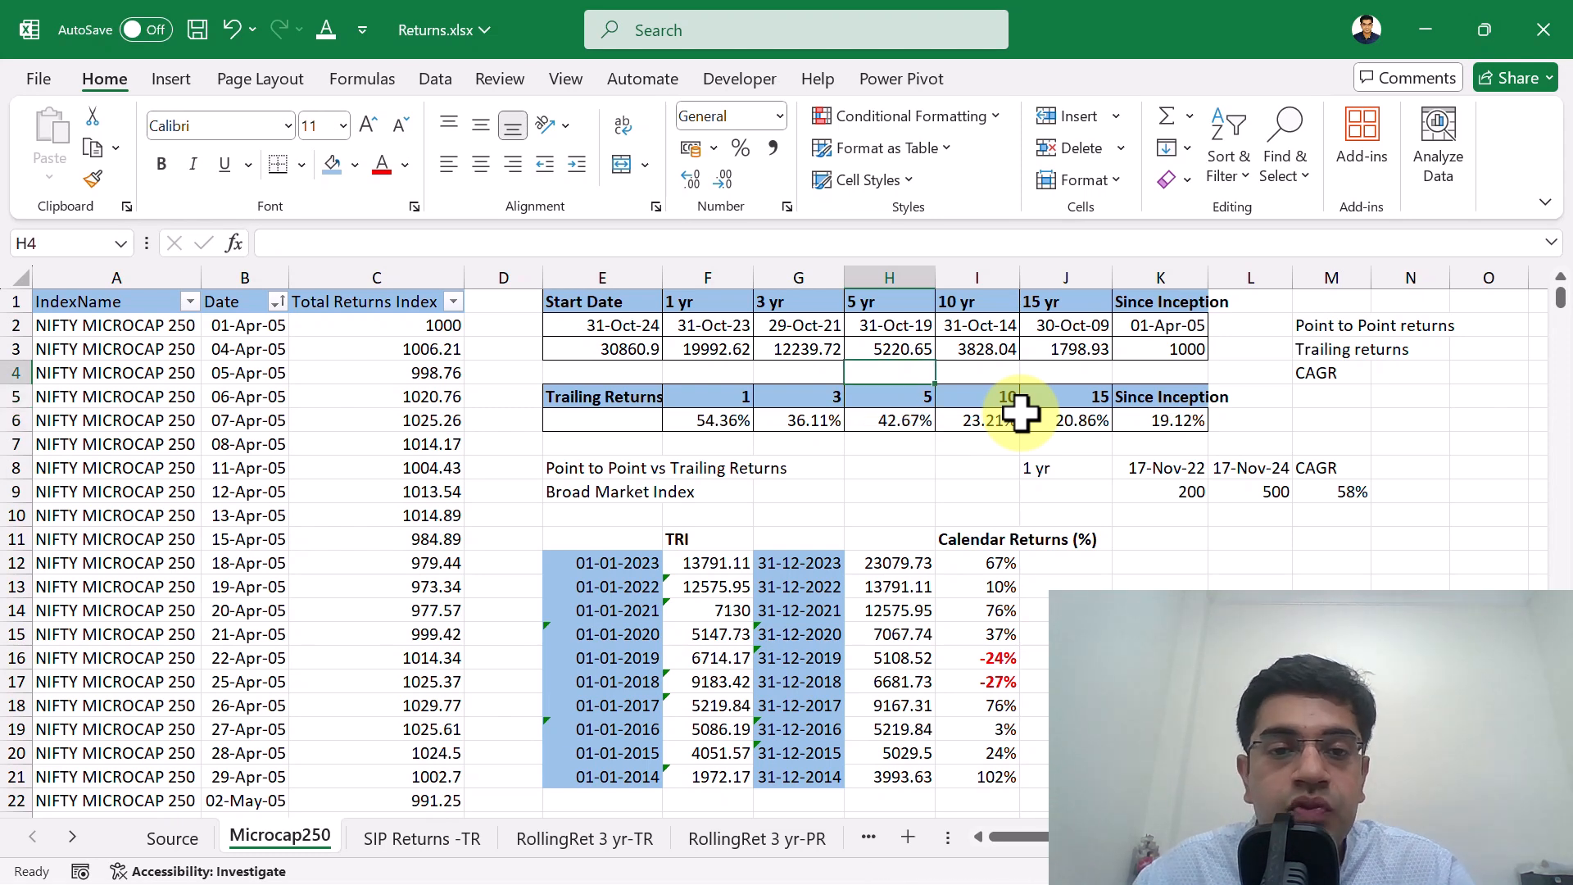
key("shift+Down")
key("shift+Down")
key("shift+Down")
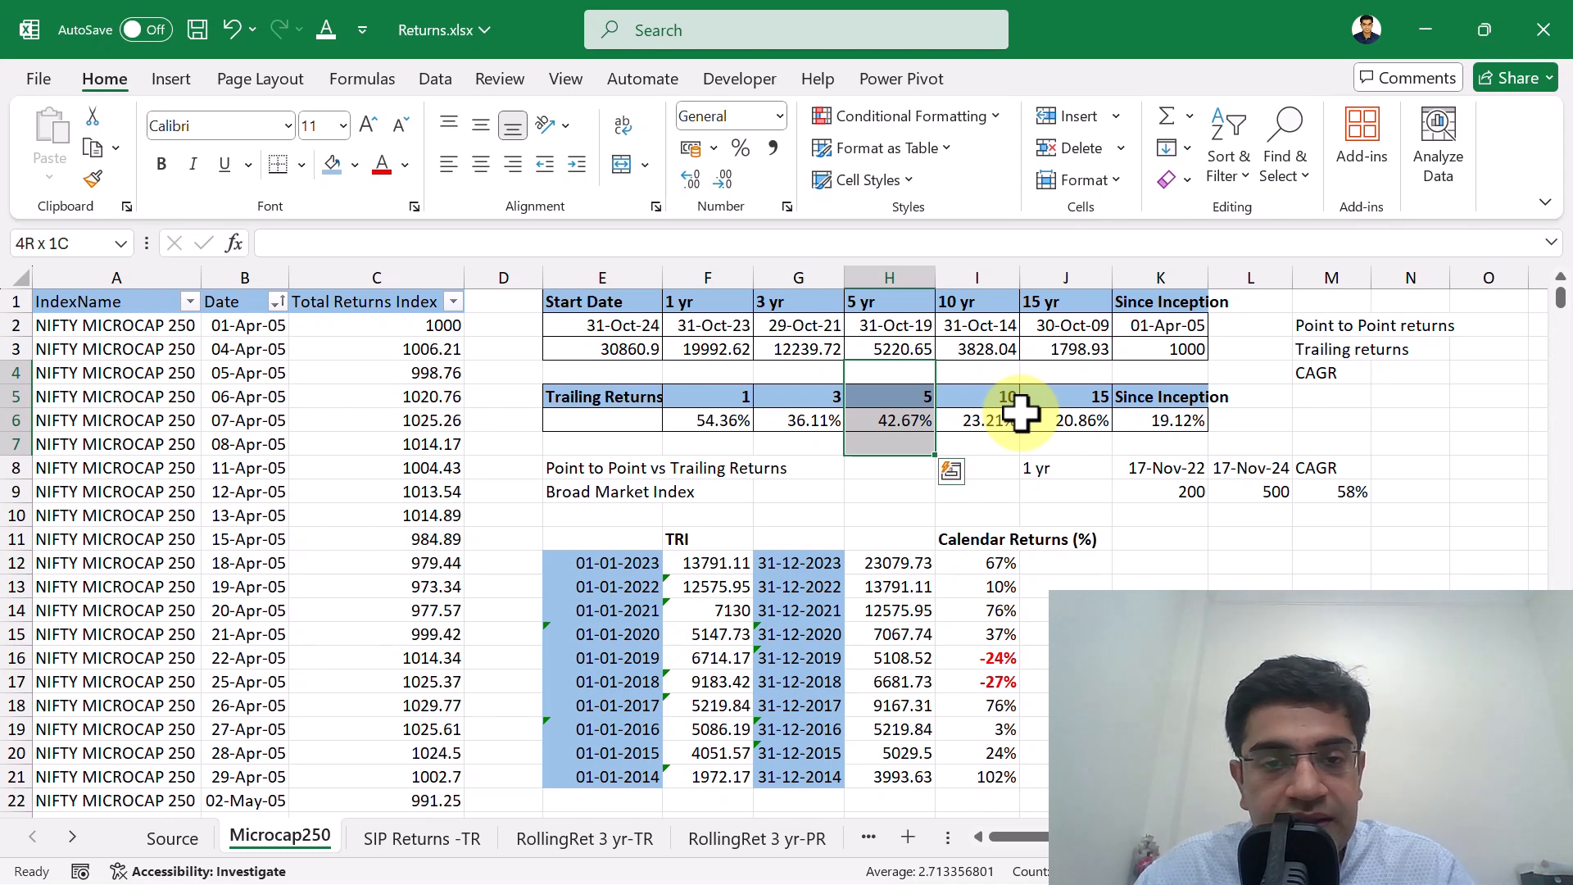
Compare the 5-year and 10-year trailing returns by highlighting H5:H6 and I5:I6 in turn.
key("Up")
key("Down")
key("Down")
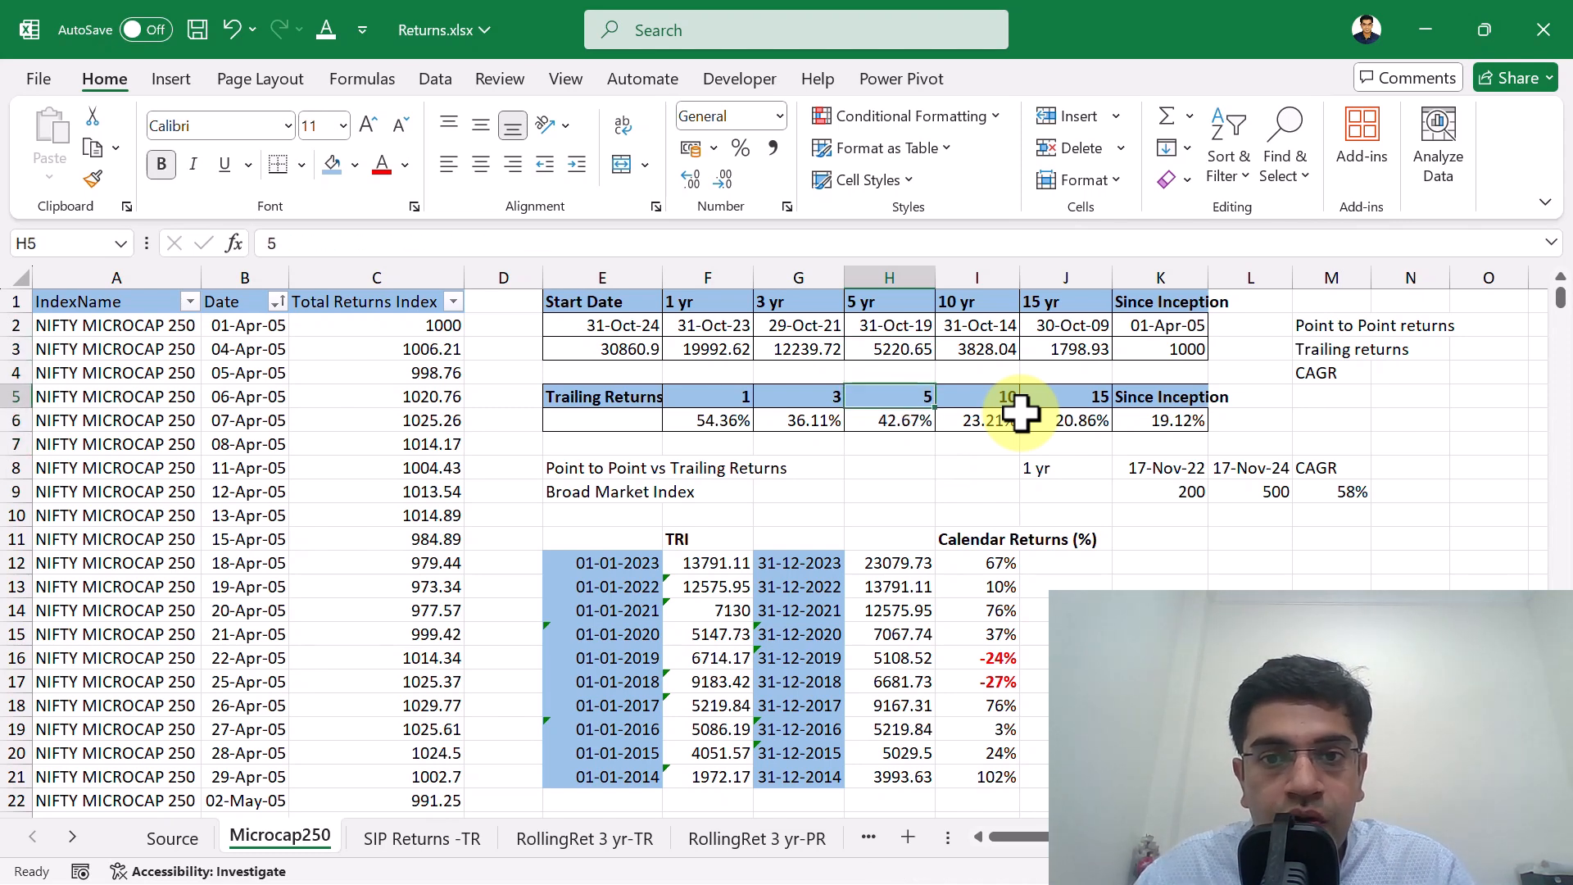
key("shift+Down")
key("Right")
key("shift+Down")
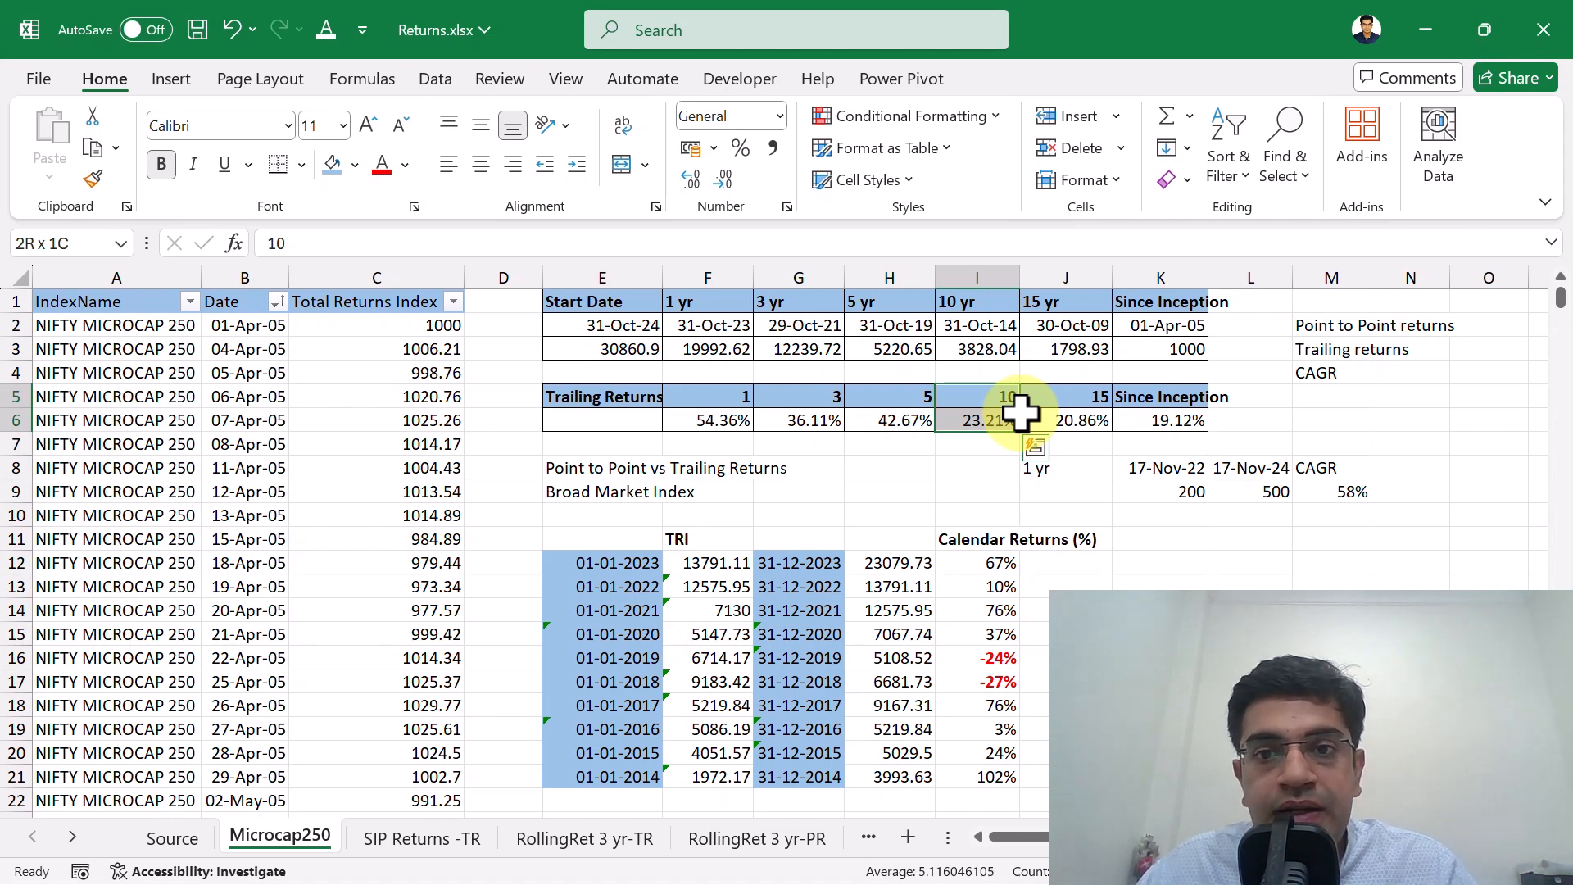
left_click(977, 485)
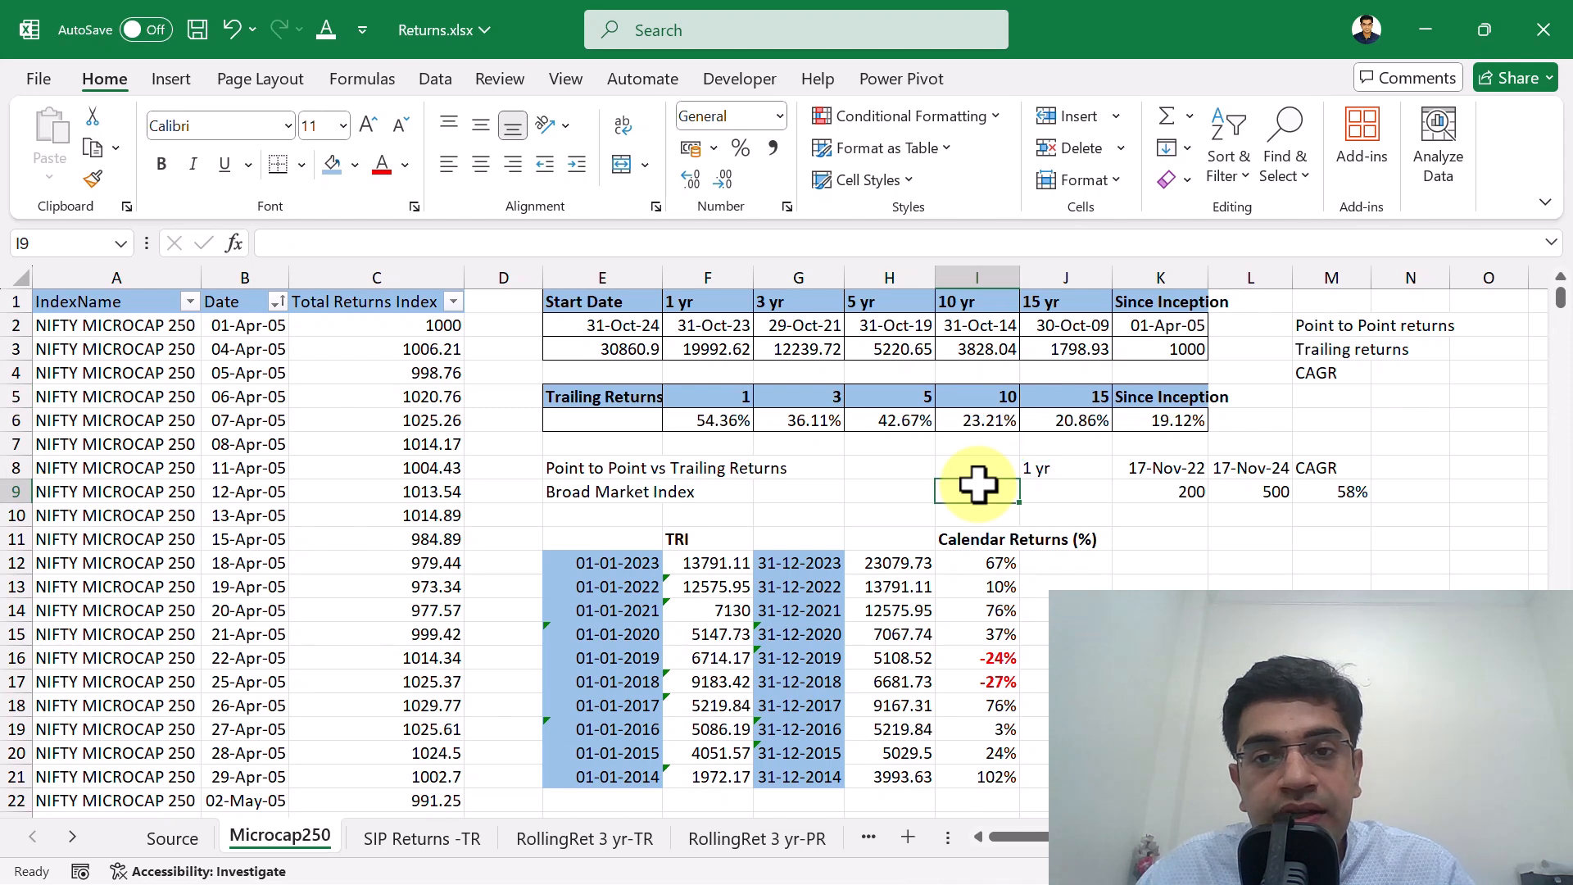
Go to the Trailing Returns label in E5 and review the returns in row 6 through the 15-year figure in J6.
key("Up")
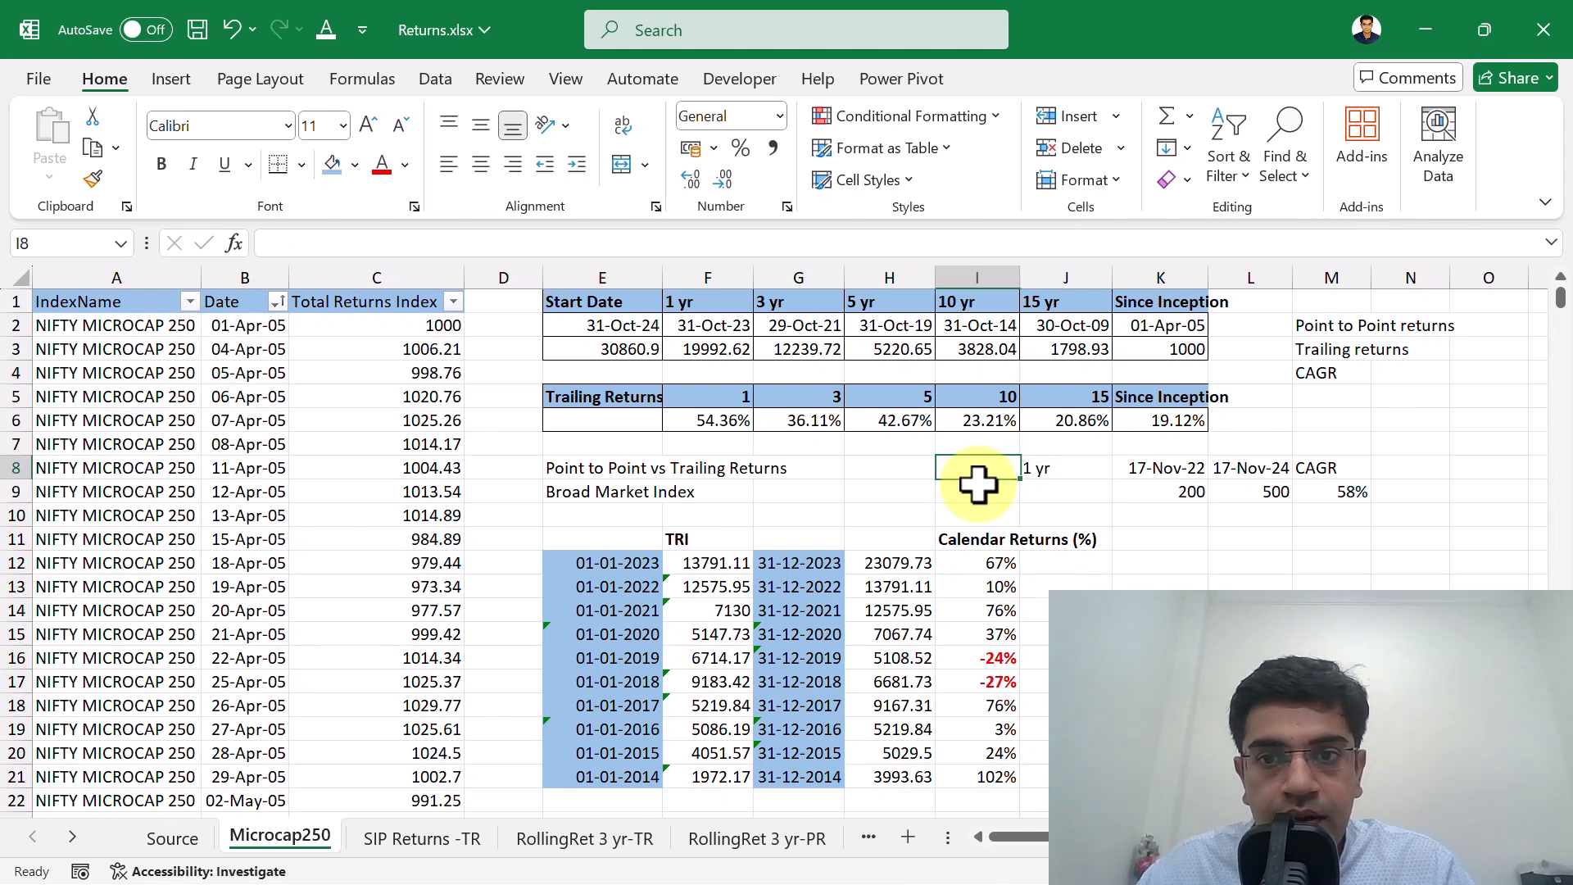
key("Left")
key("Left")
key("Left")
key("Left")
key("Up")
key("Up")
key("Up")
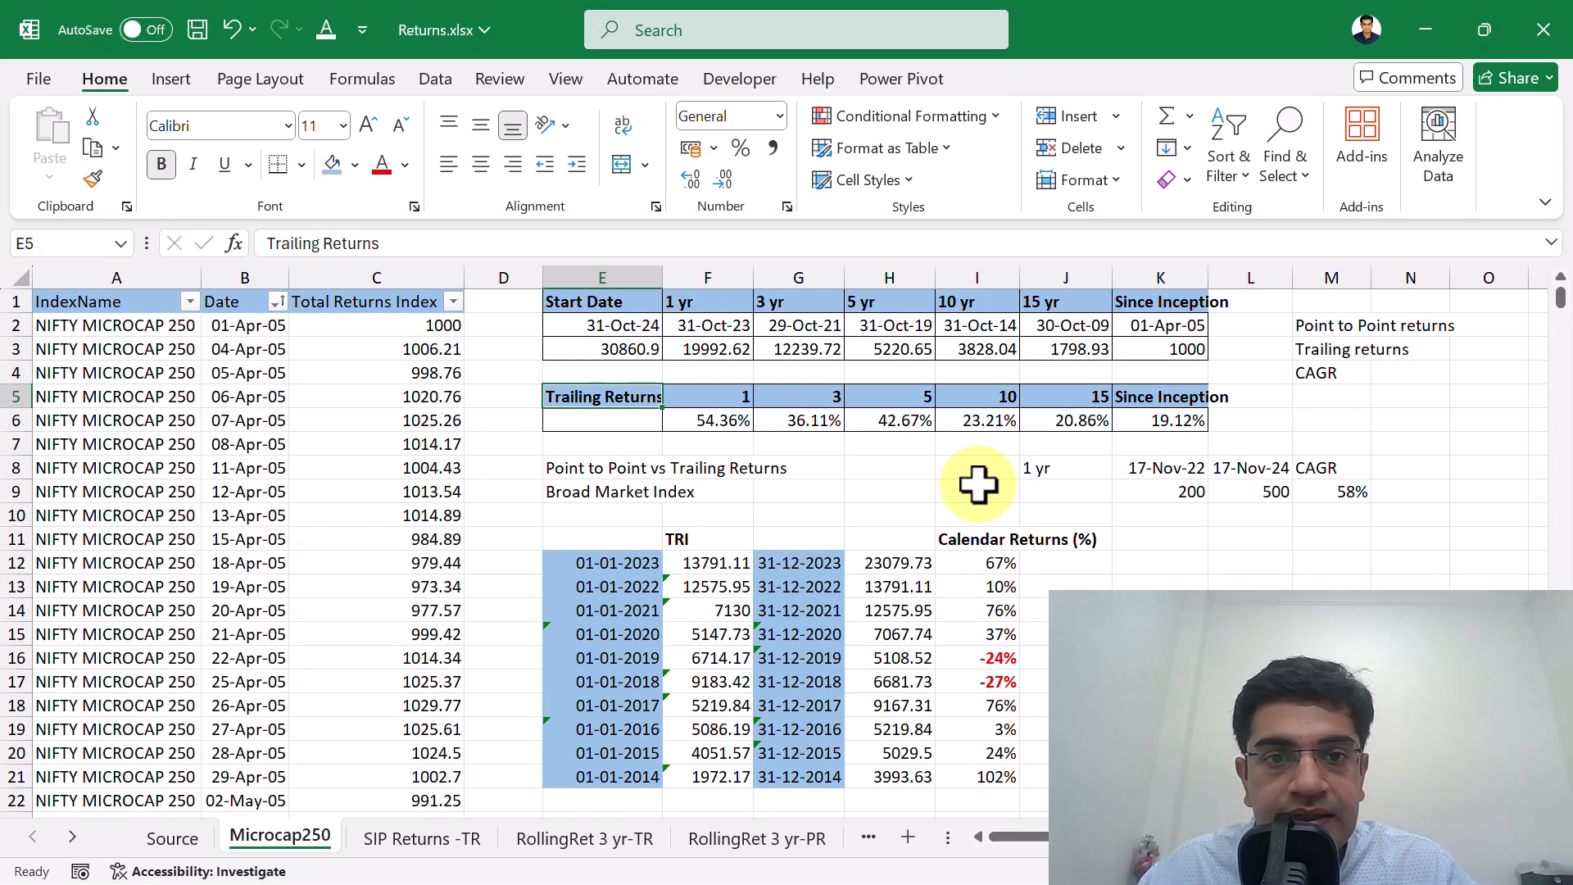
key("Down")
key("Right")
key("Right")
key("Right")
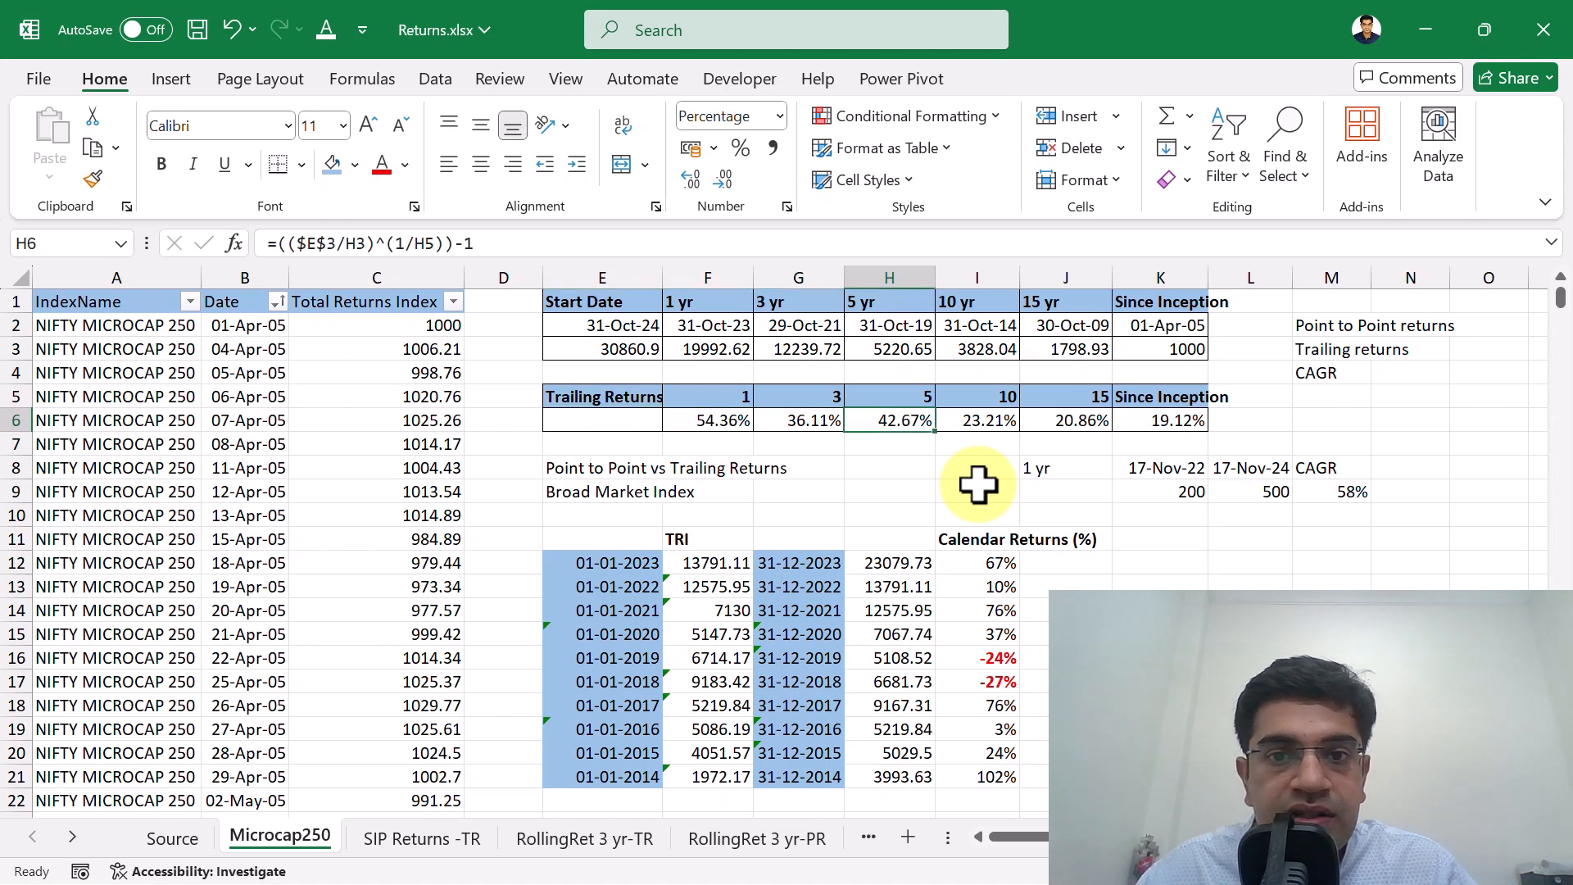
key("Right")
key("Right")
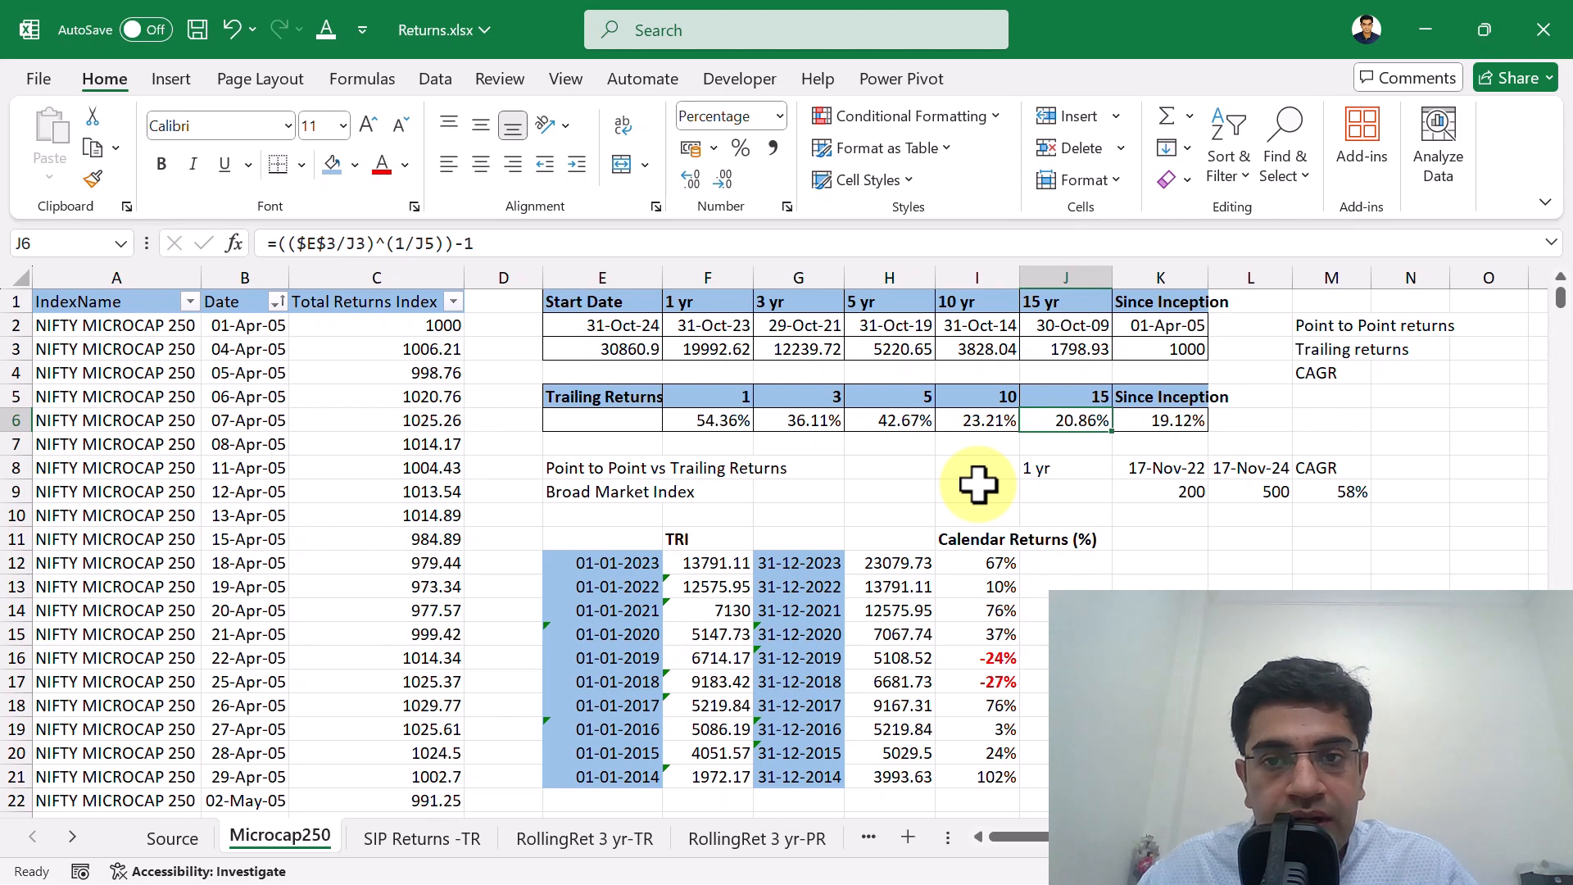
Compare the 15-year trailing return in J6 with the shorter-period returns in row 6.
key("Up")
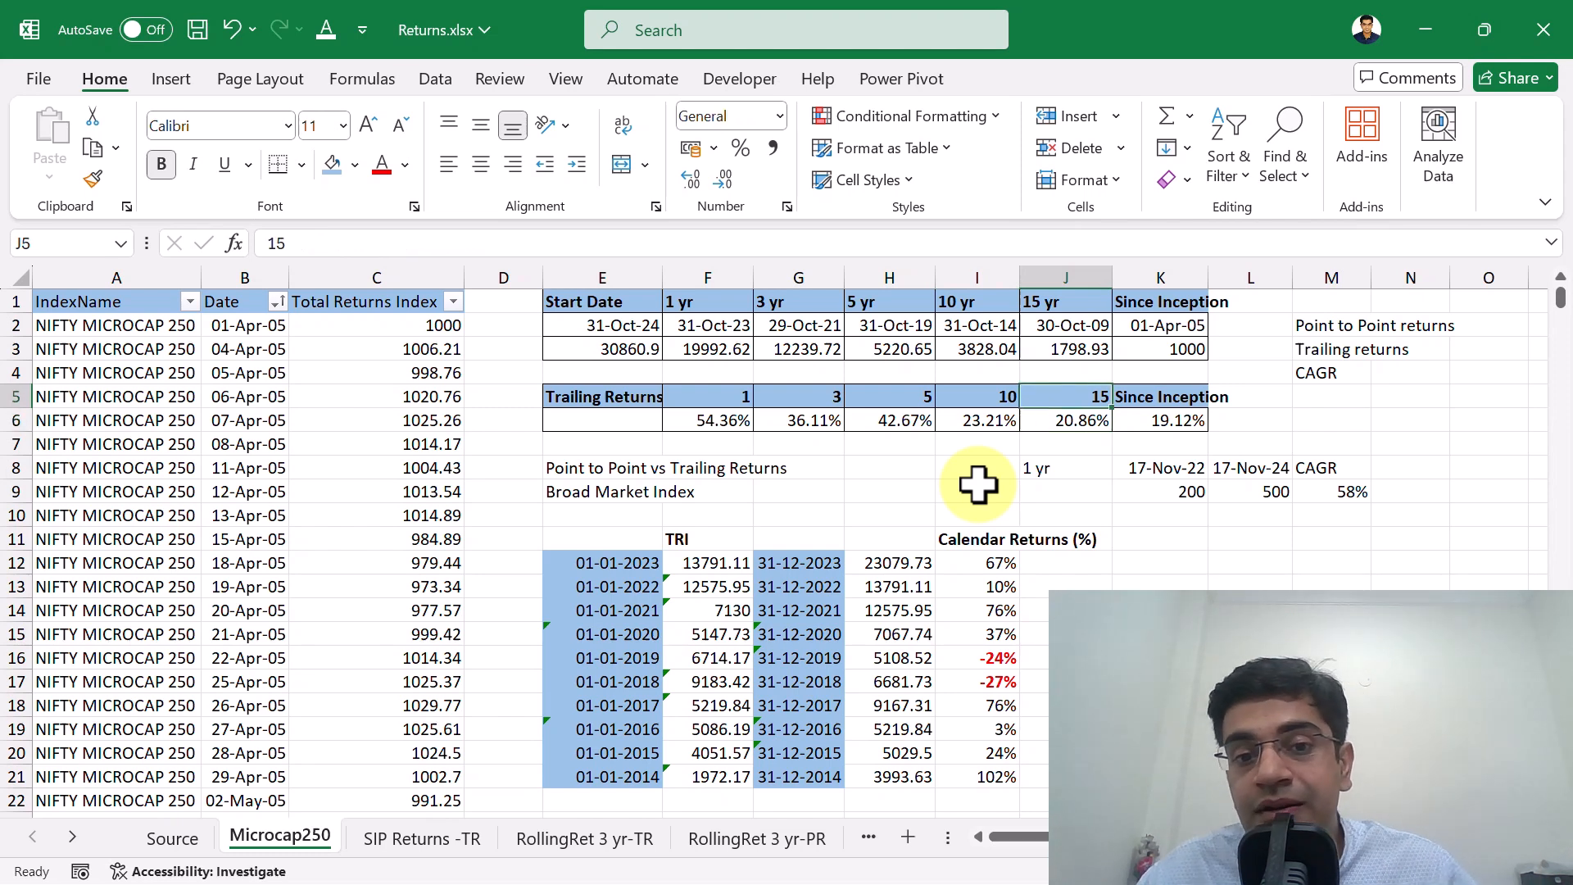
key("Down")
key("Left")
key("Right")
key("Left")
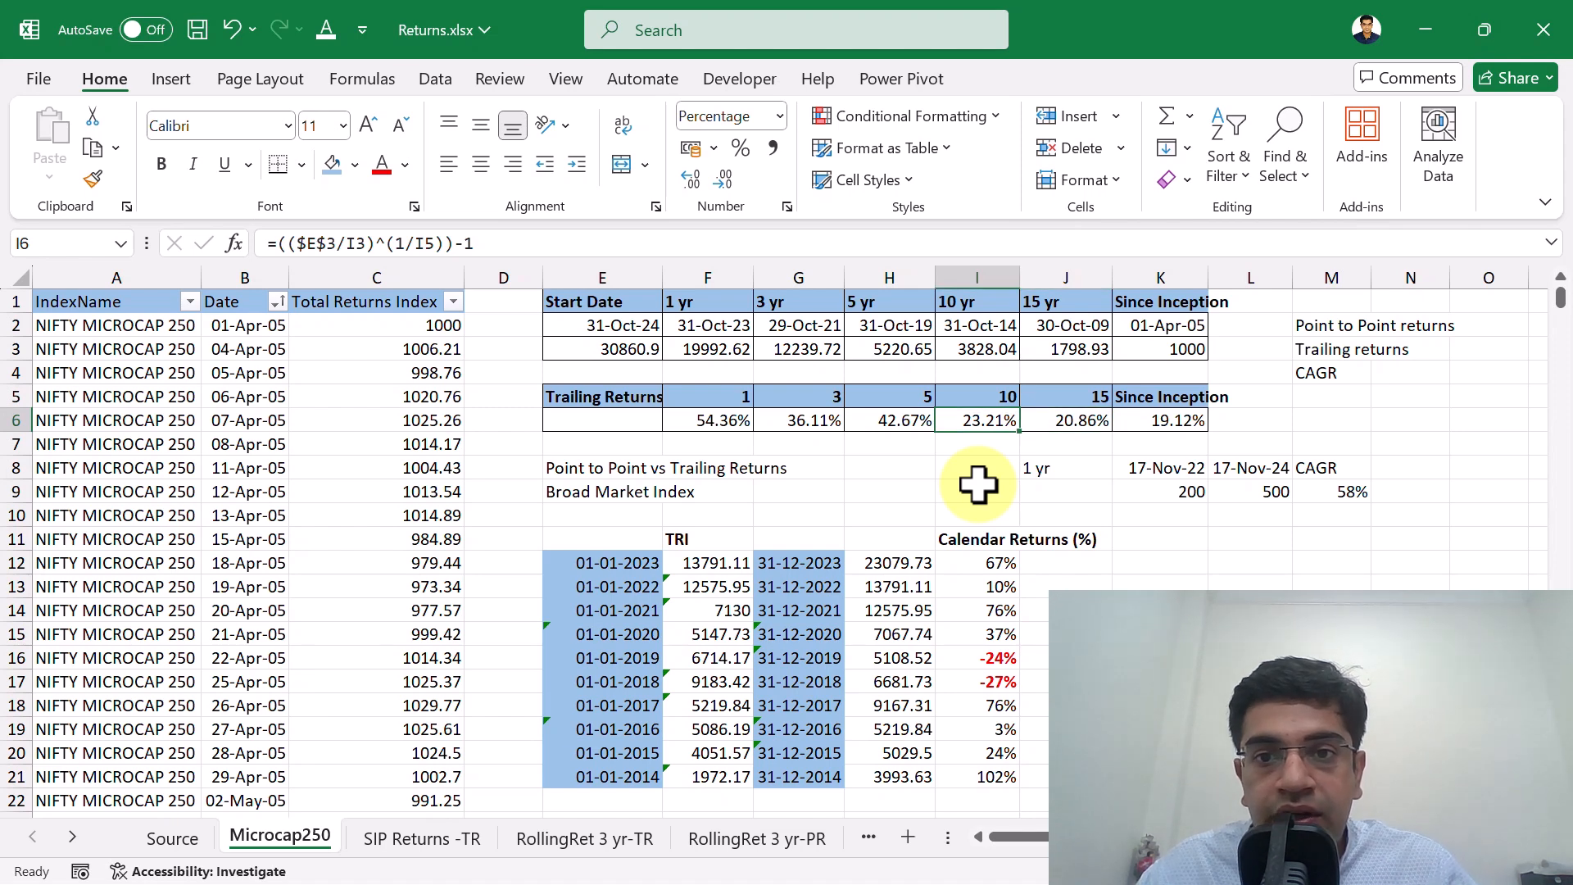
key("Right")
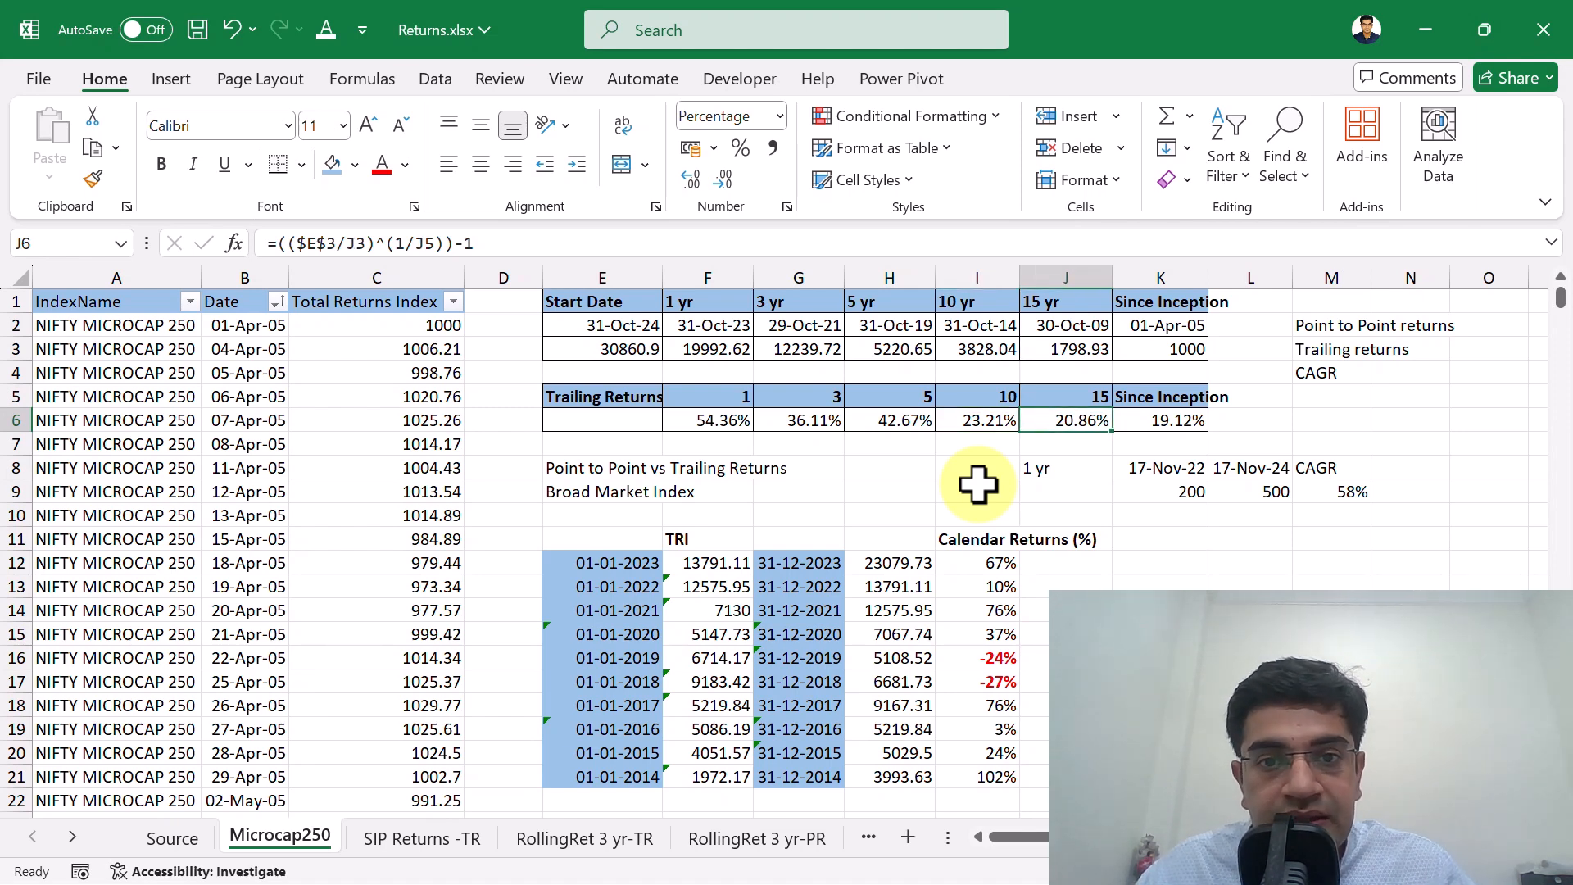
key("Left")
key("Left")
key("Left")
key("Right")
key("Right")
key("Right")
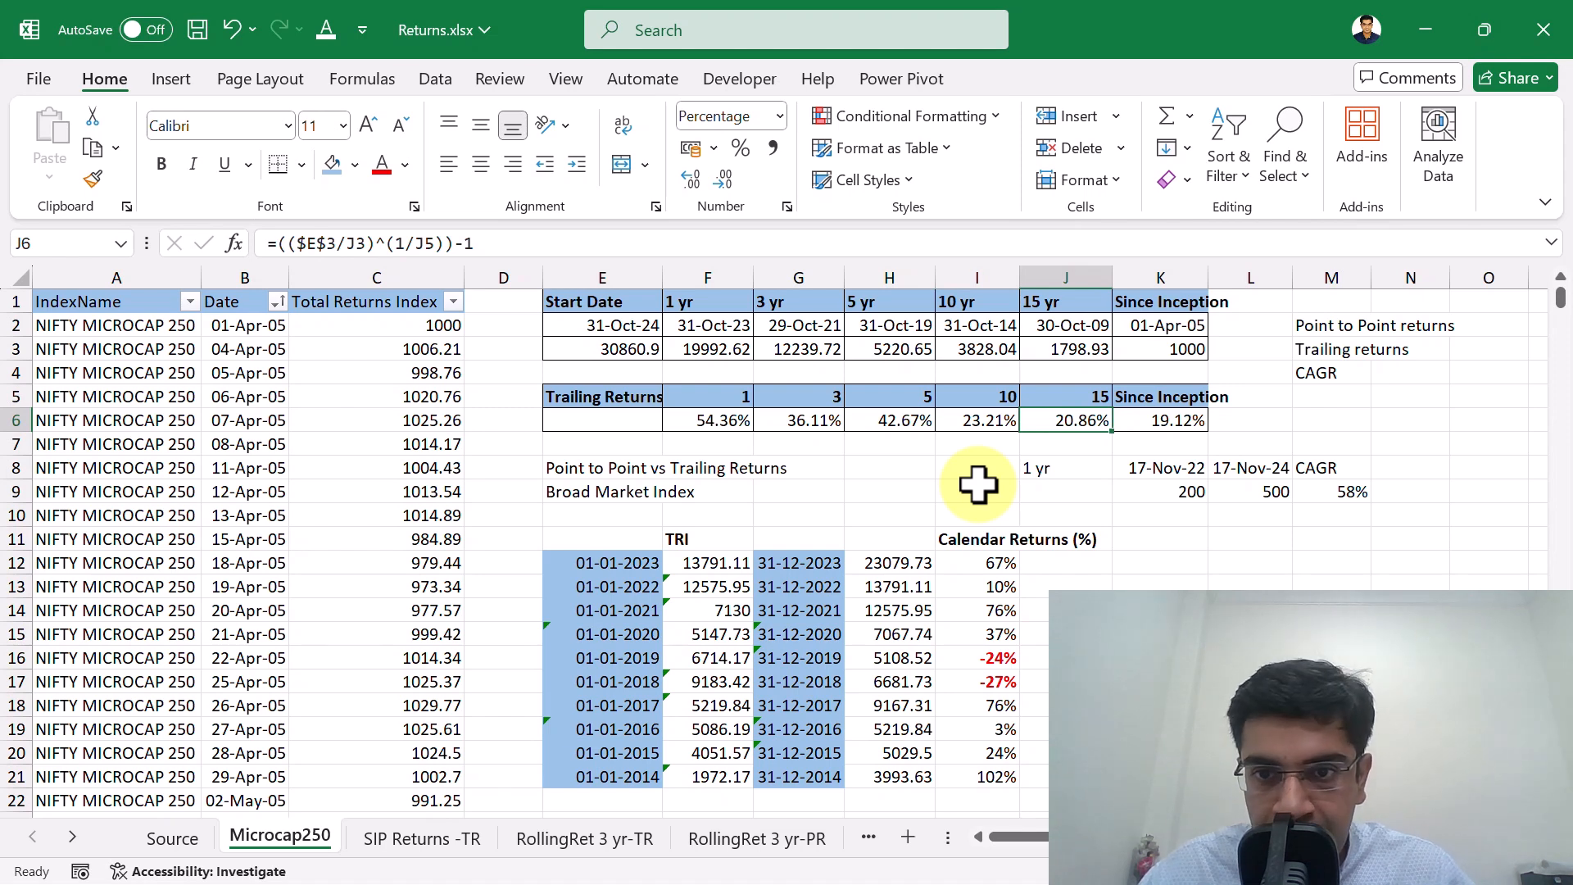
Compare the since-inception return in K6 with the 15-year and 10-year trailing returns beside it.
key("Right")
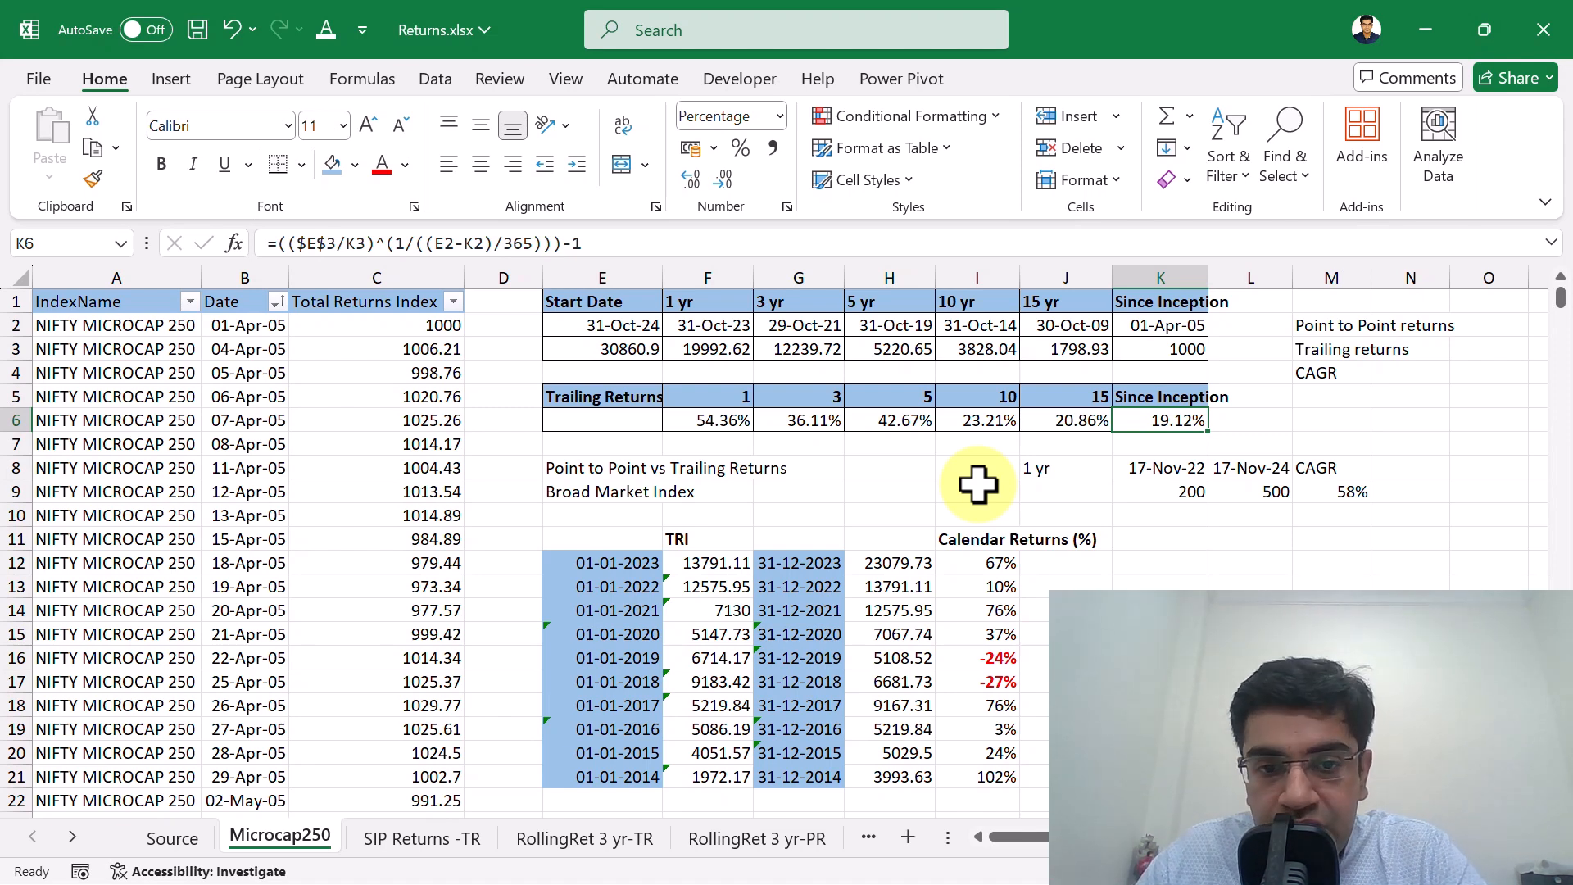
key("Left")
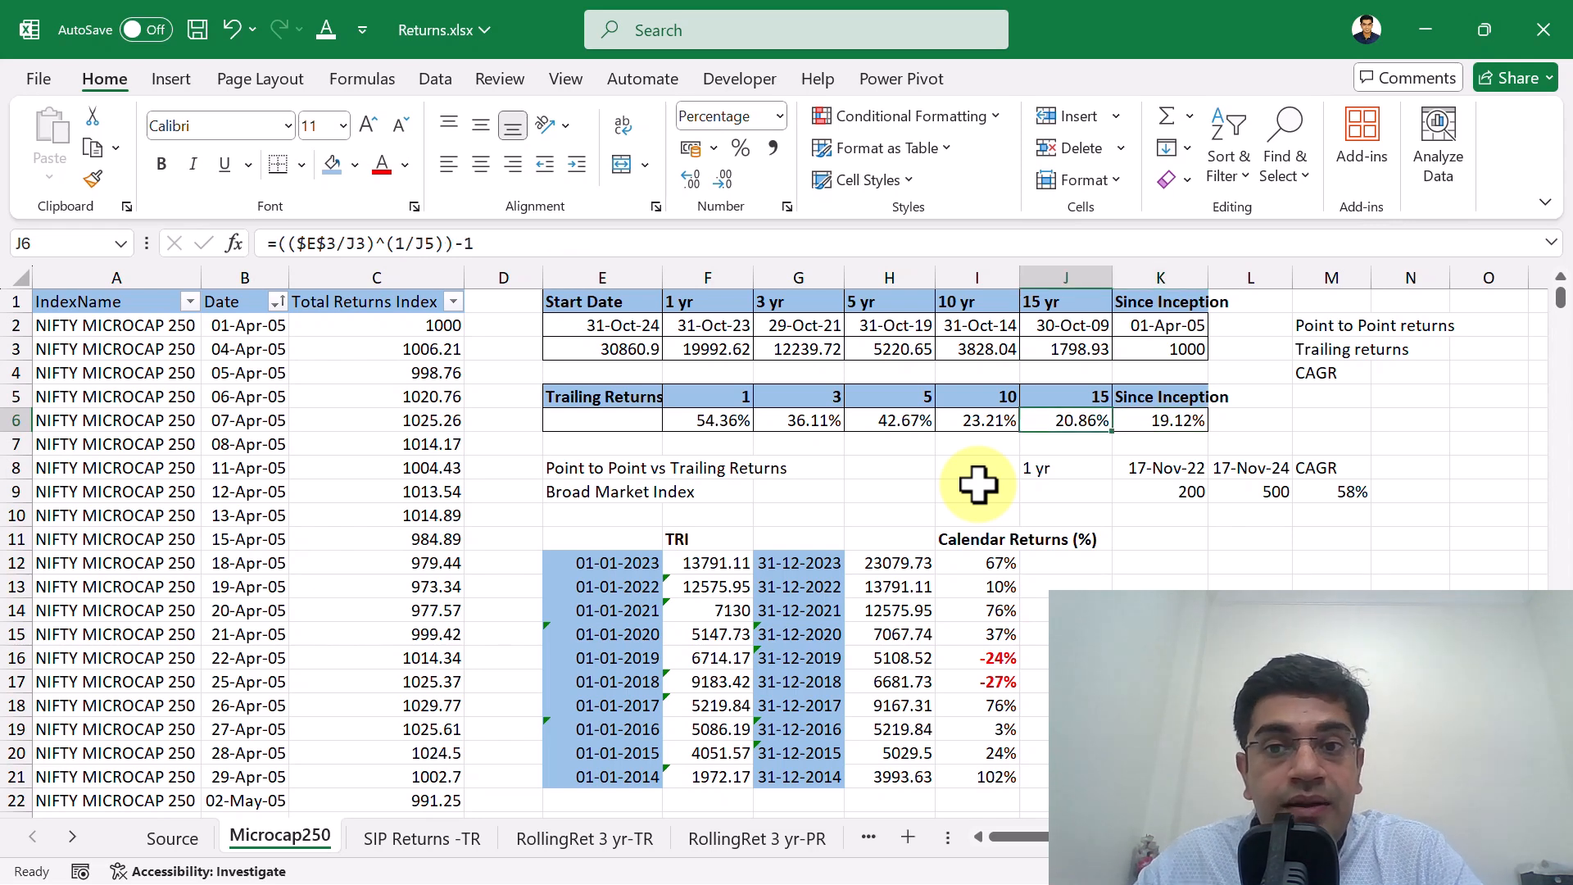
key("Up")
key("Down")
key("Left")
key("Up")
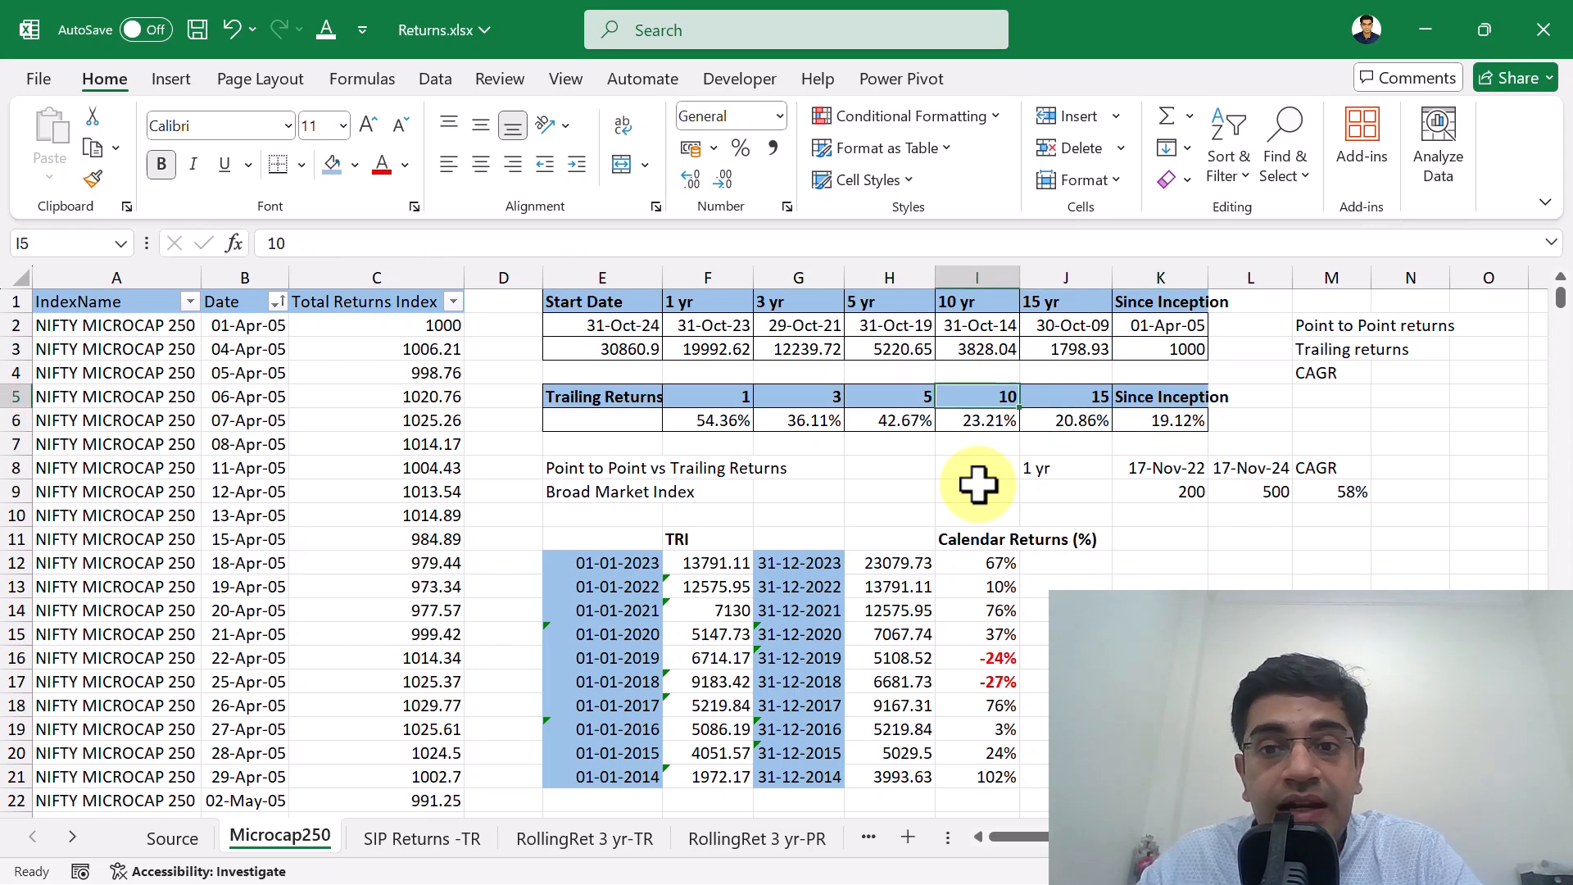
key("Right")
key("Down")
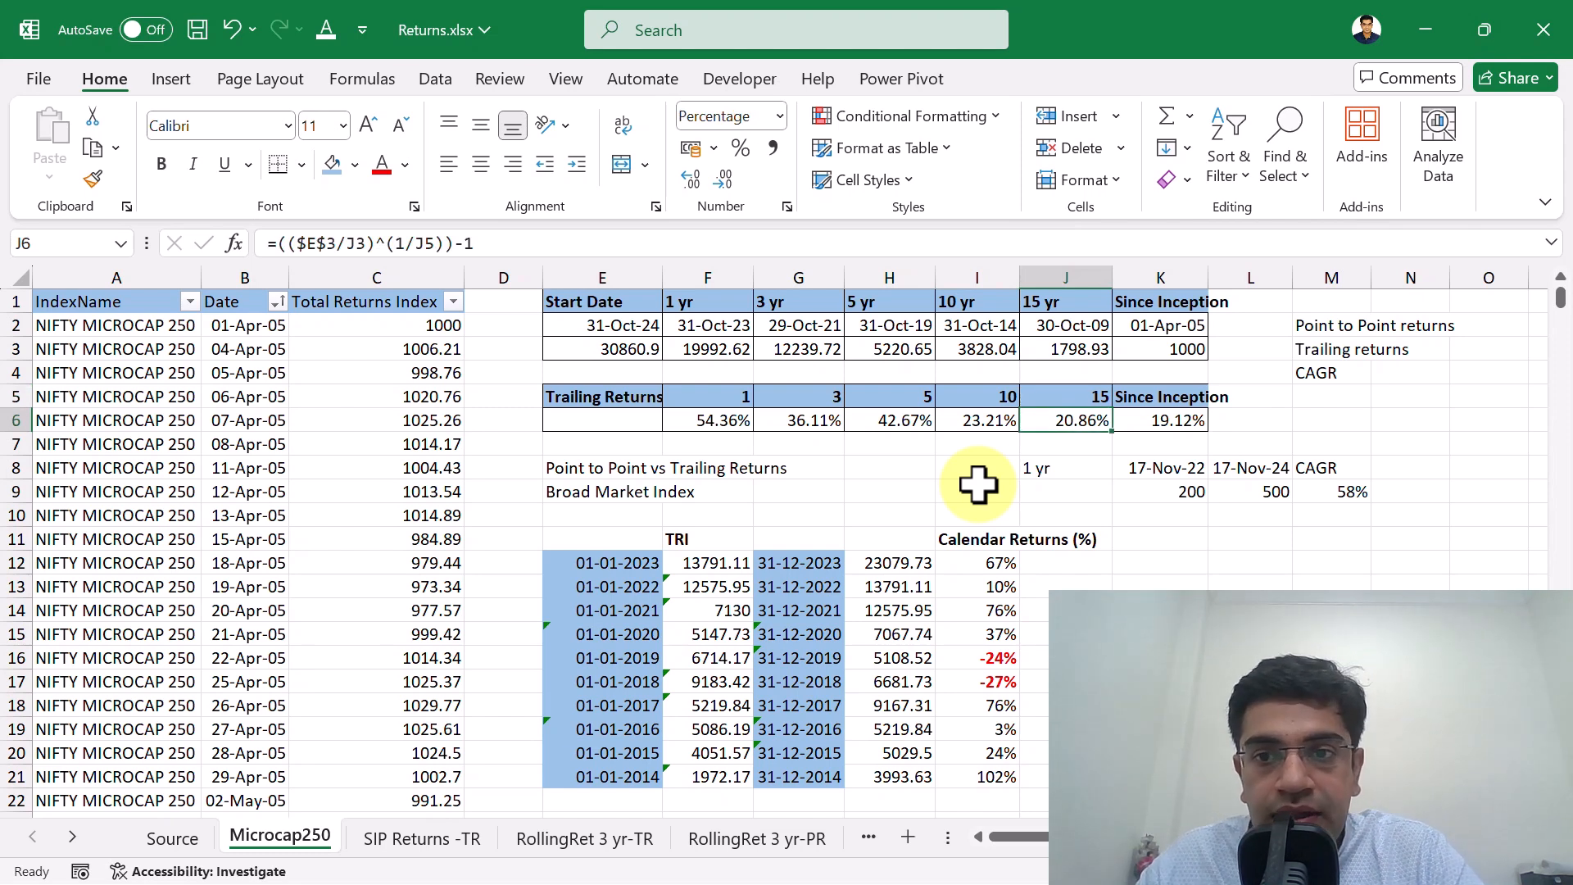
Look at the 1 yr entry in the Point to Point vs Trailing Returns row, and return to the start date in E2.
key("Down")
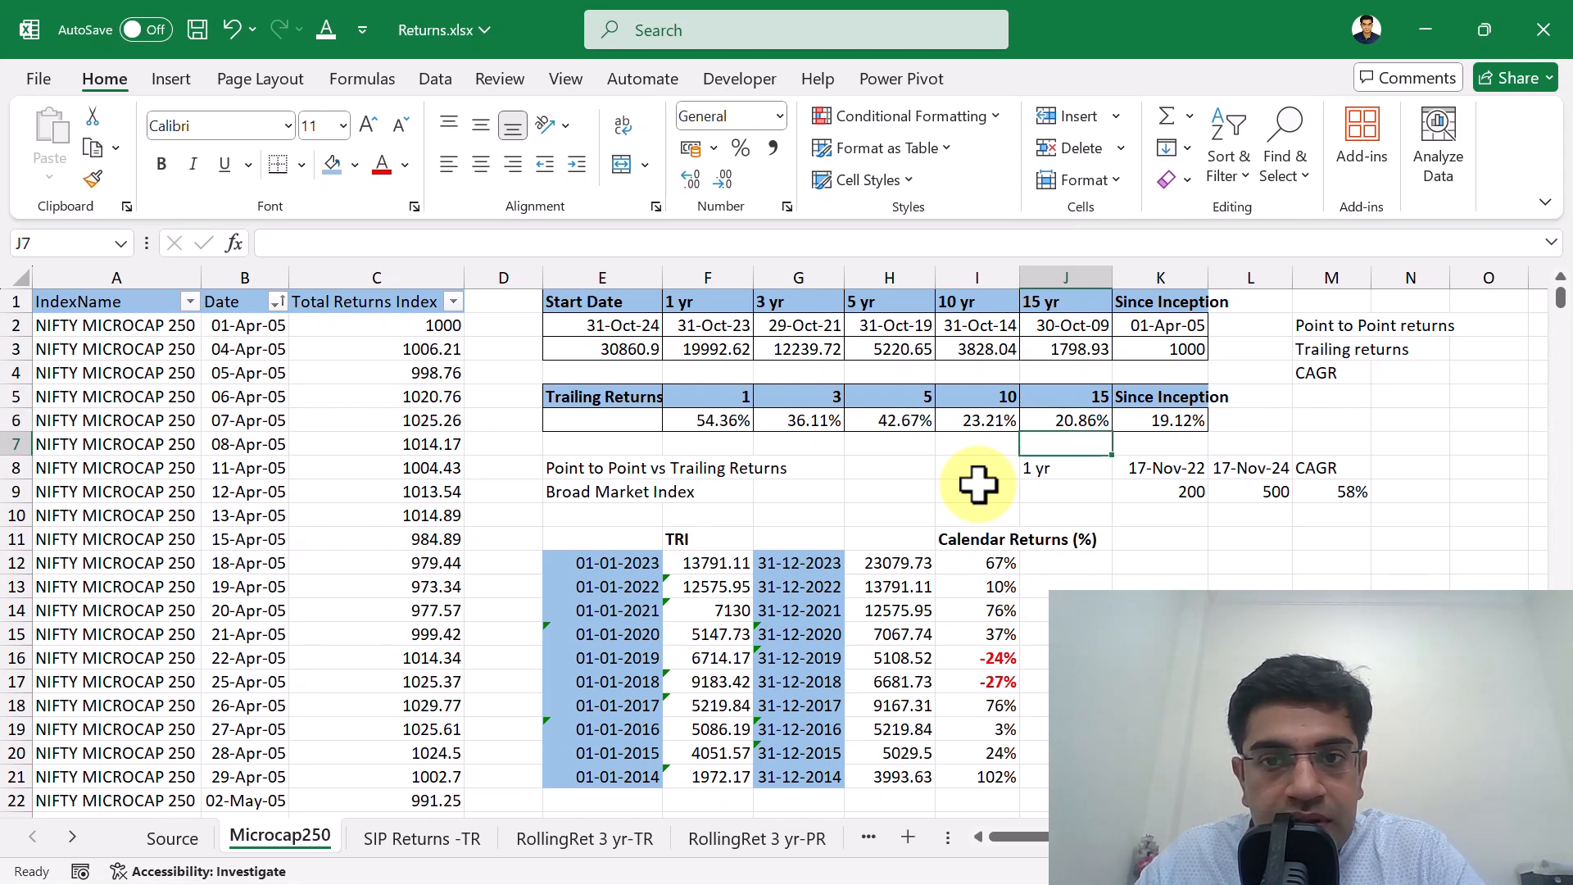
key("Down")
key("Down")
key("Up")
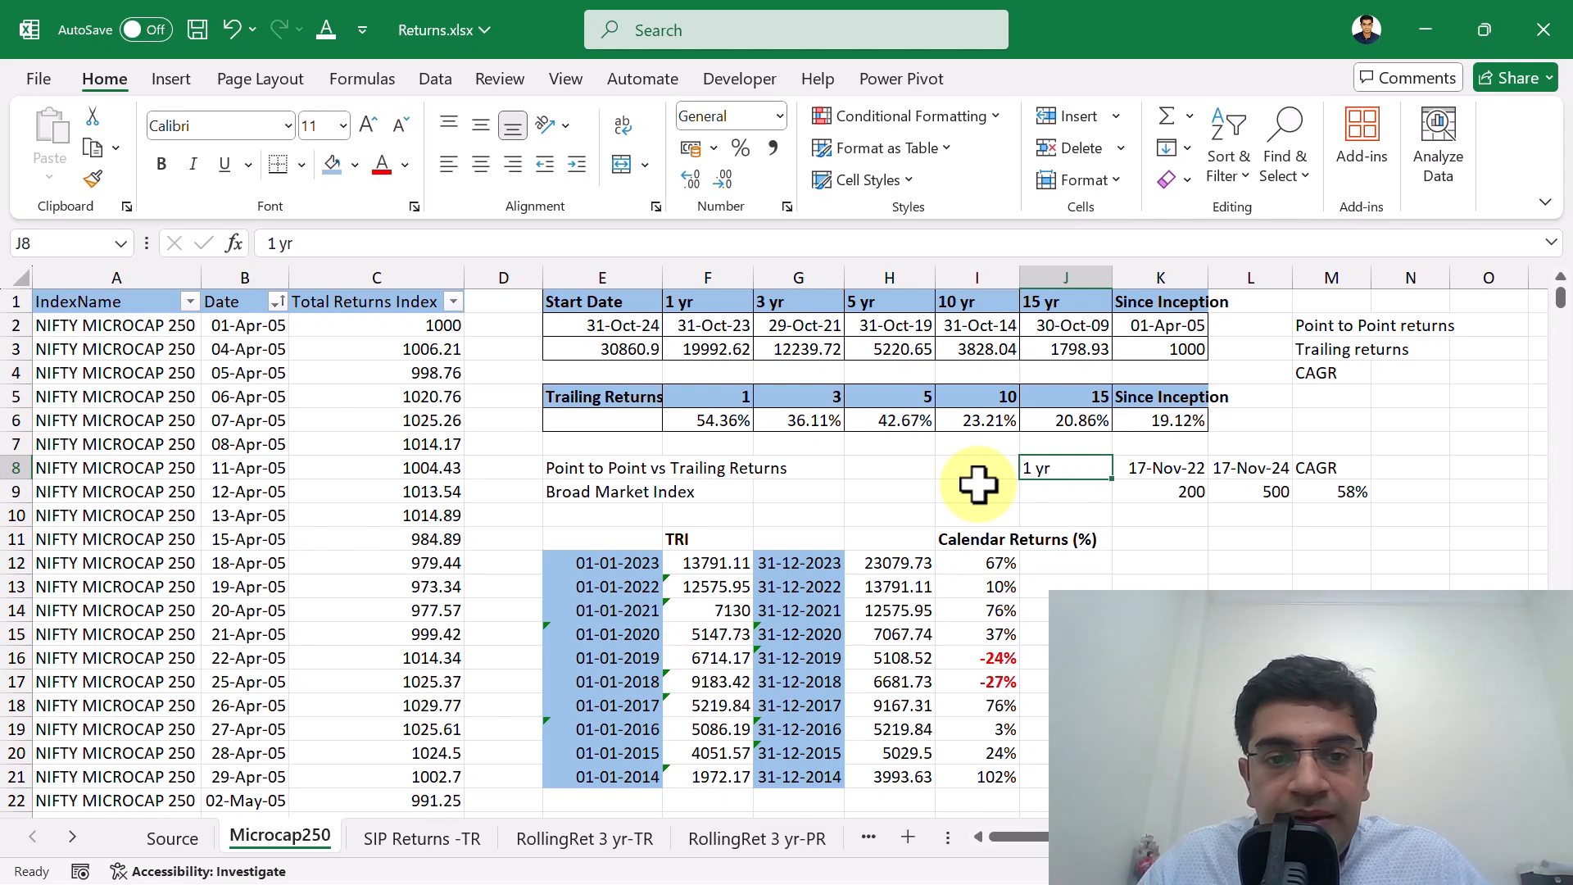
key("ctrl+Home")
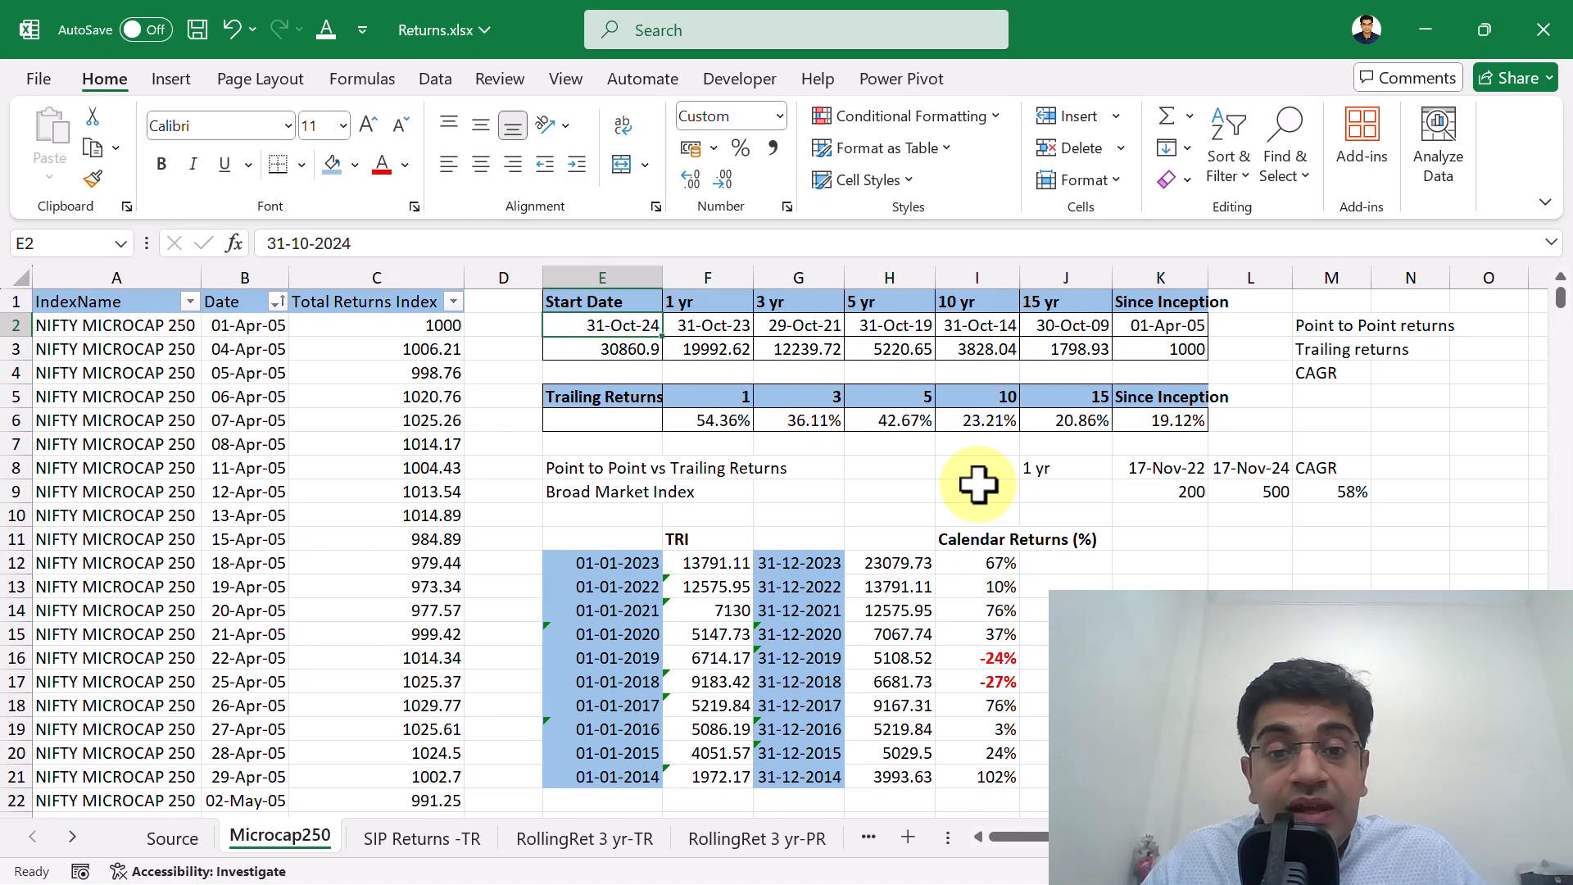
Go over the Point to Point returns, Trailing returns and CAGR labels in M2:M4.
key("Down")
key("Down")
key("Down")
key("Down")
key("Down")
key("Down")
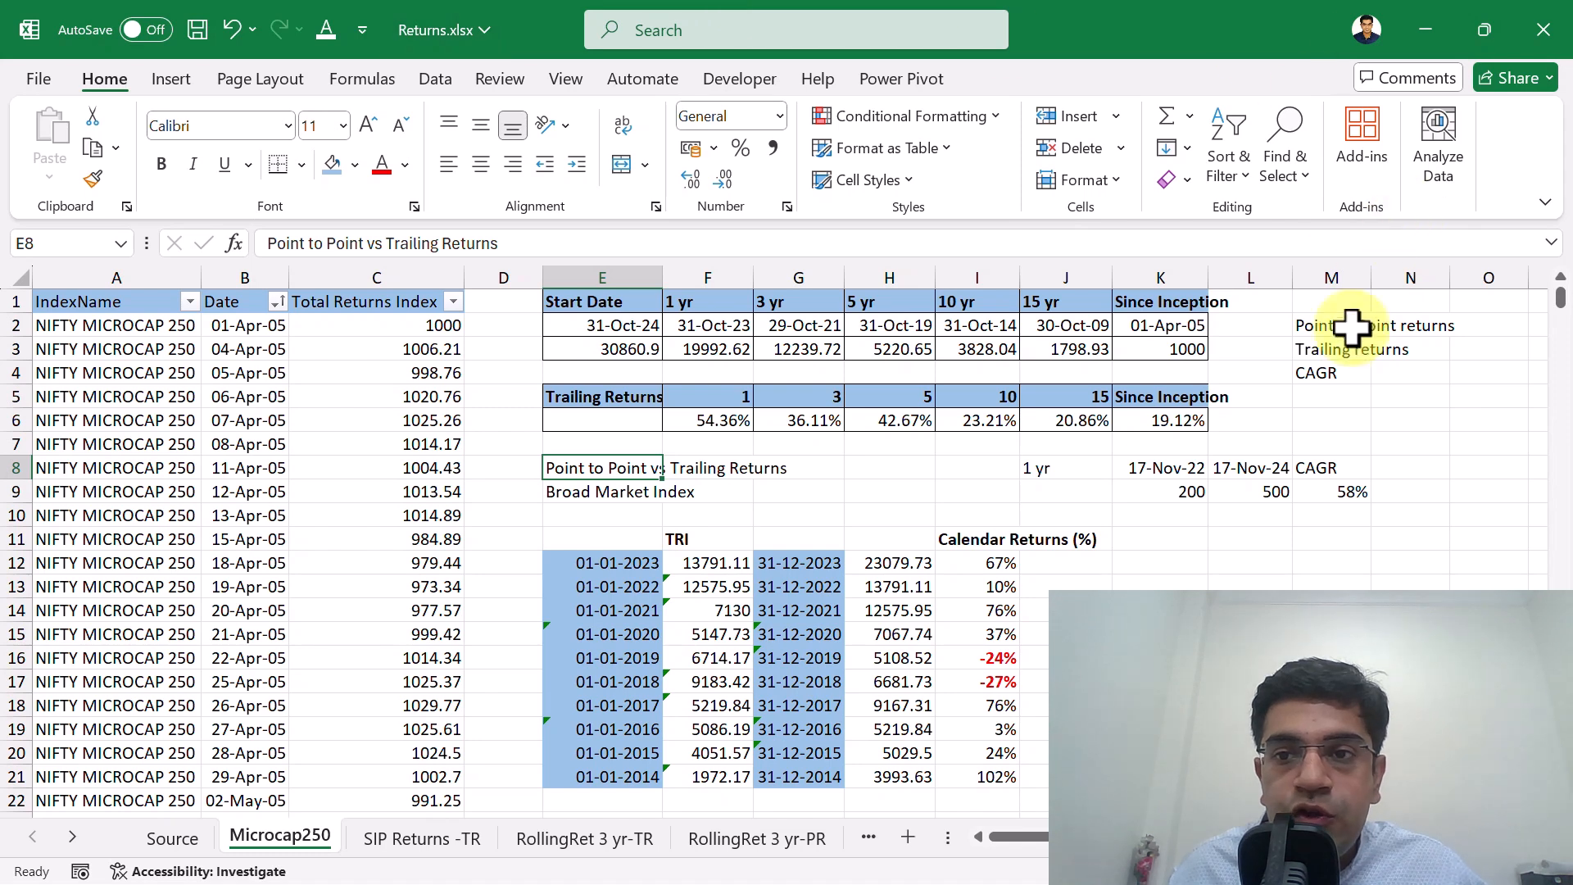
left_click(1335, 328)
left_click(1329, 352)
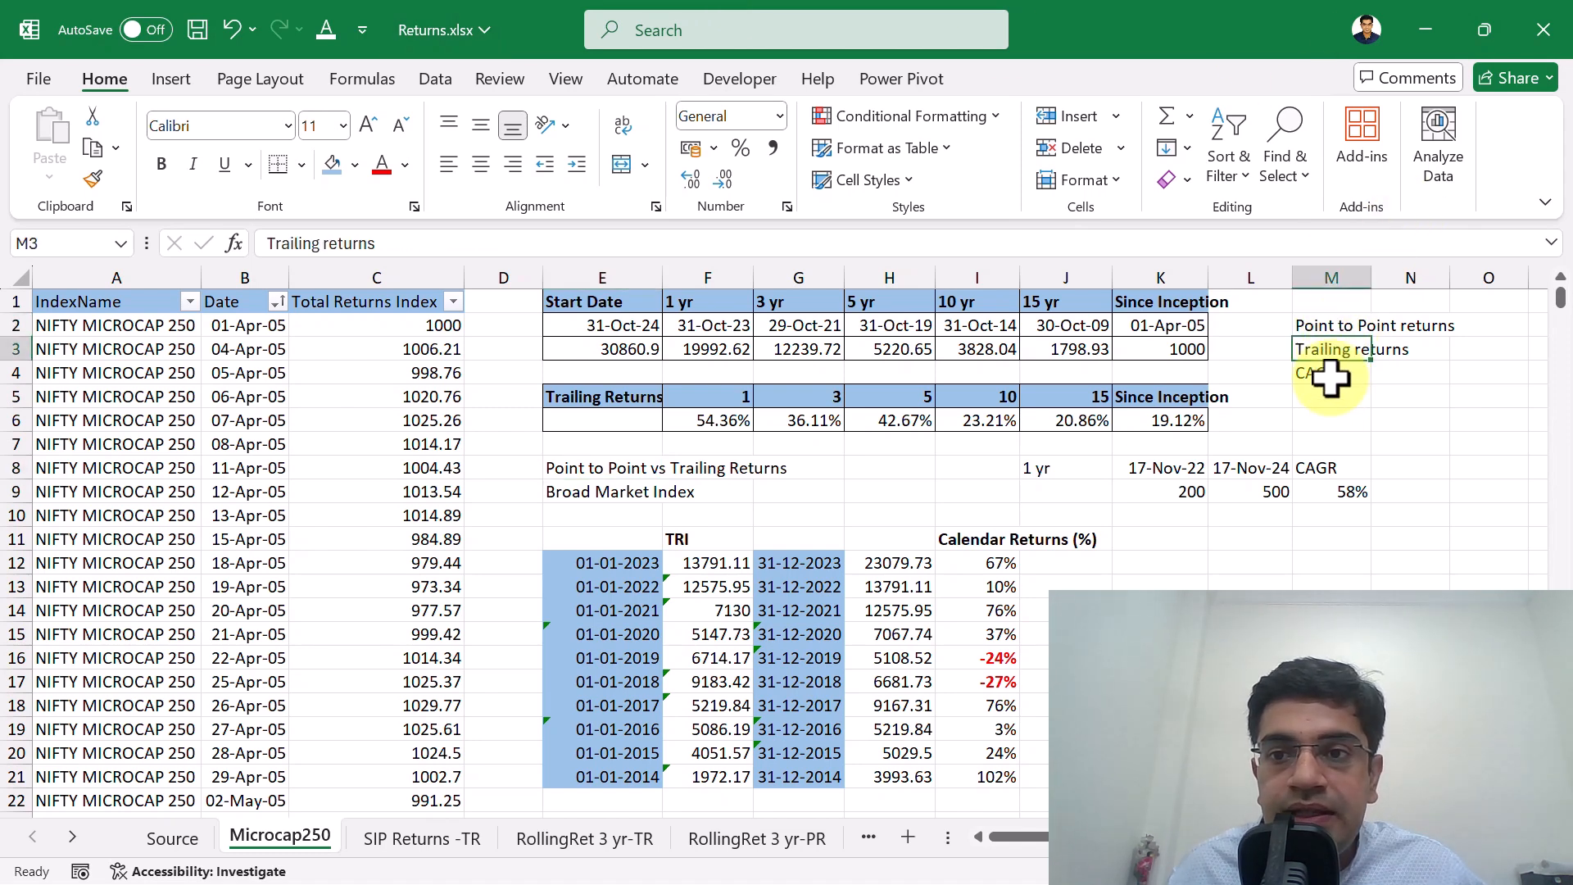
left_click(1326, 373)
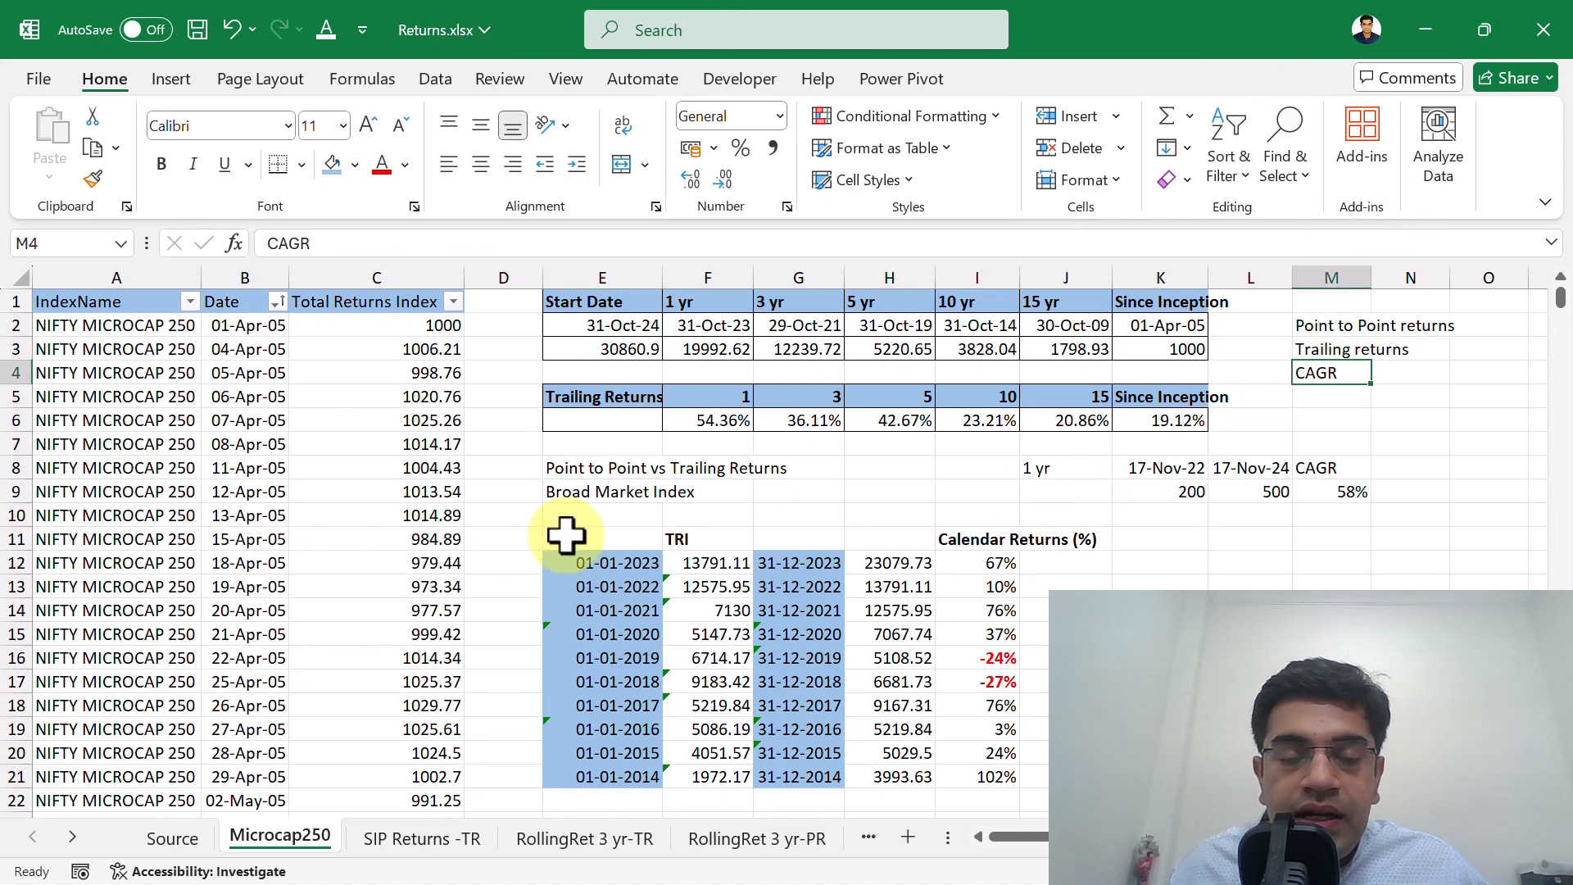
Go to the calendar-year table in row 11 and its Calendar Returns (%) heading in I11.
left_click(565, 539)
left_click_drag(812, 534, 1054, 533)
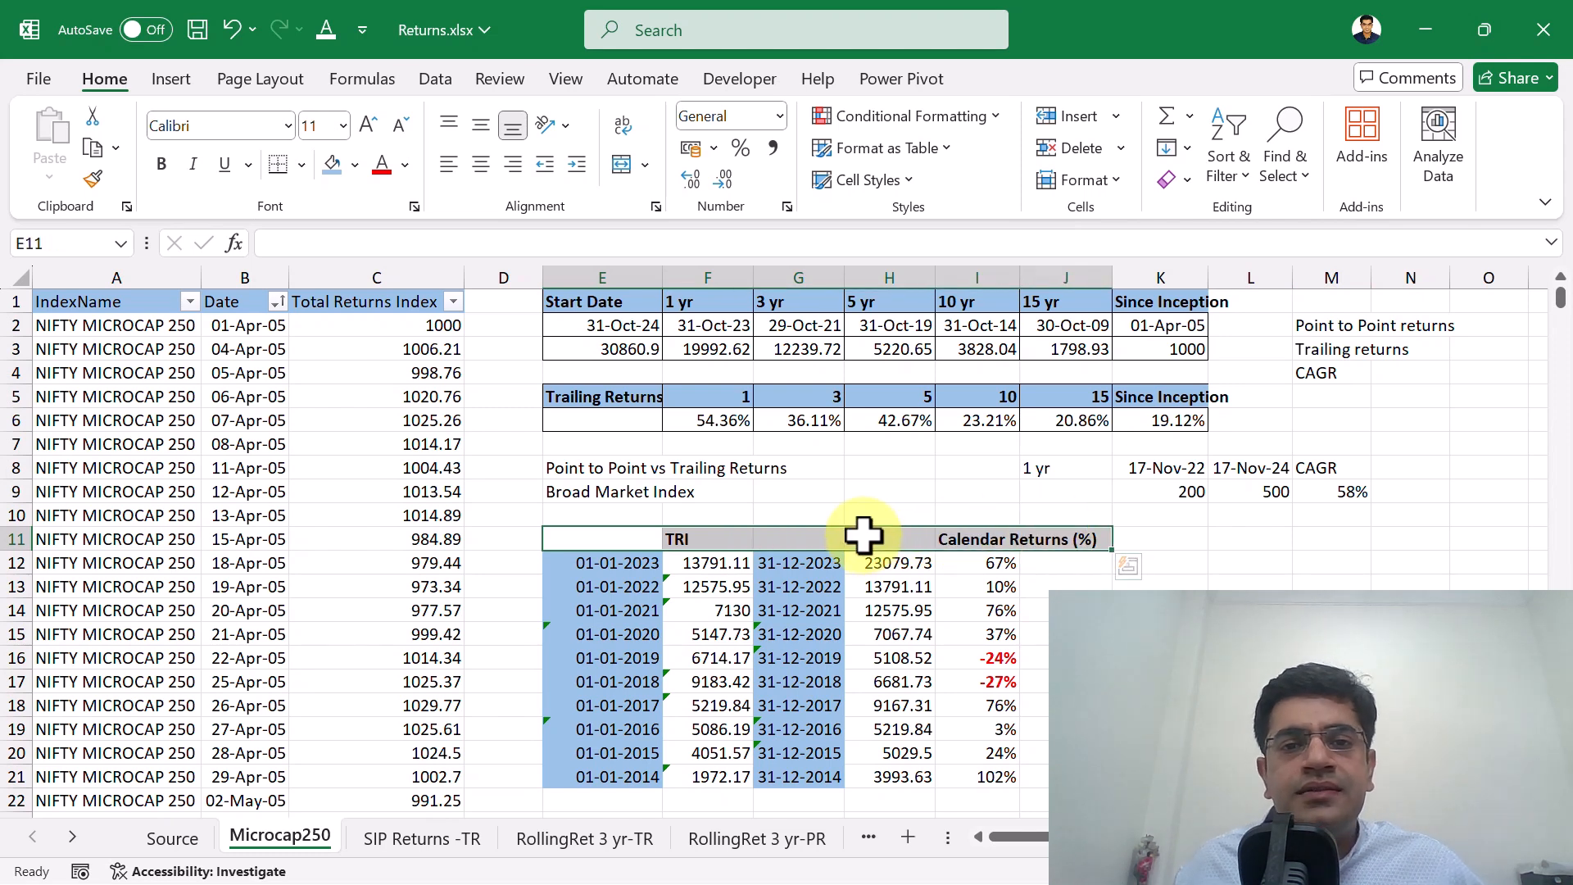
scroll(864, 534, "down", 3)
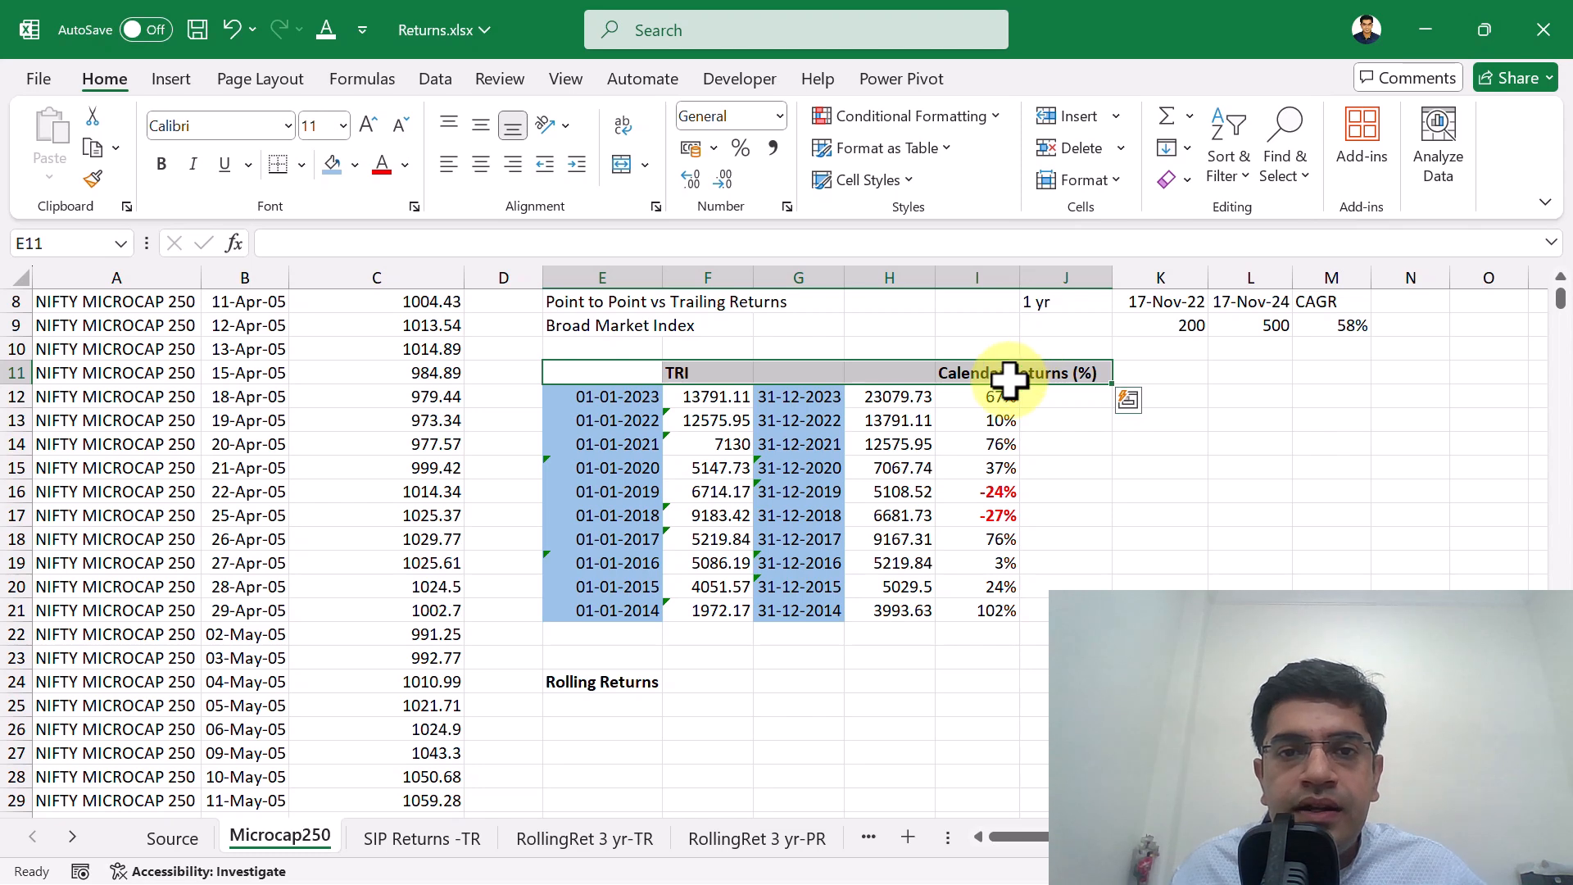
left_click(1001, 377)
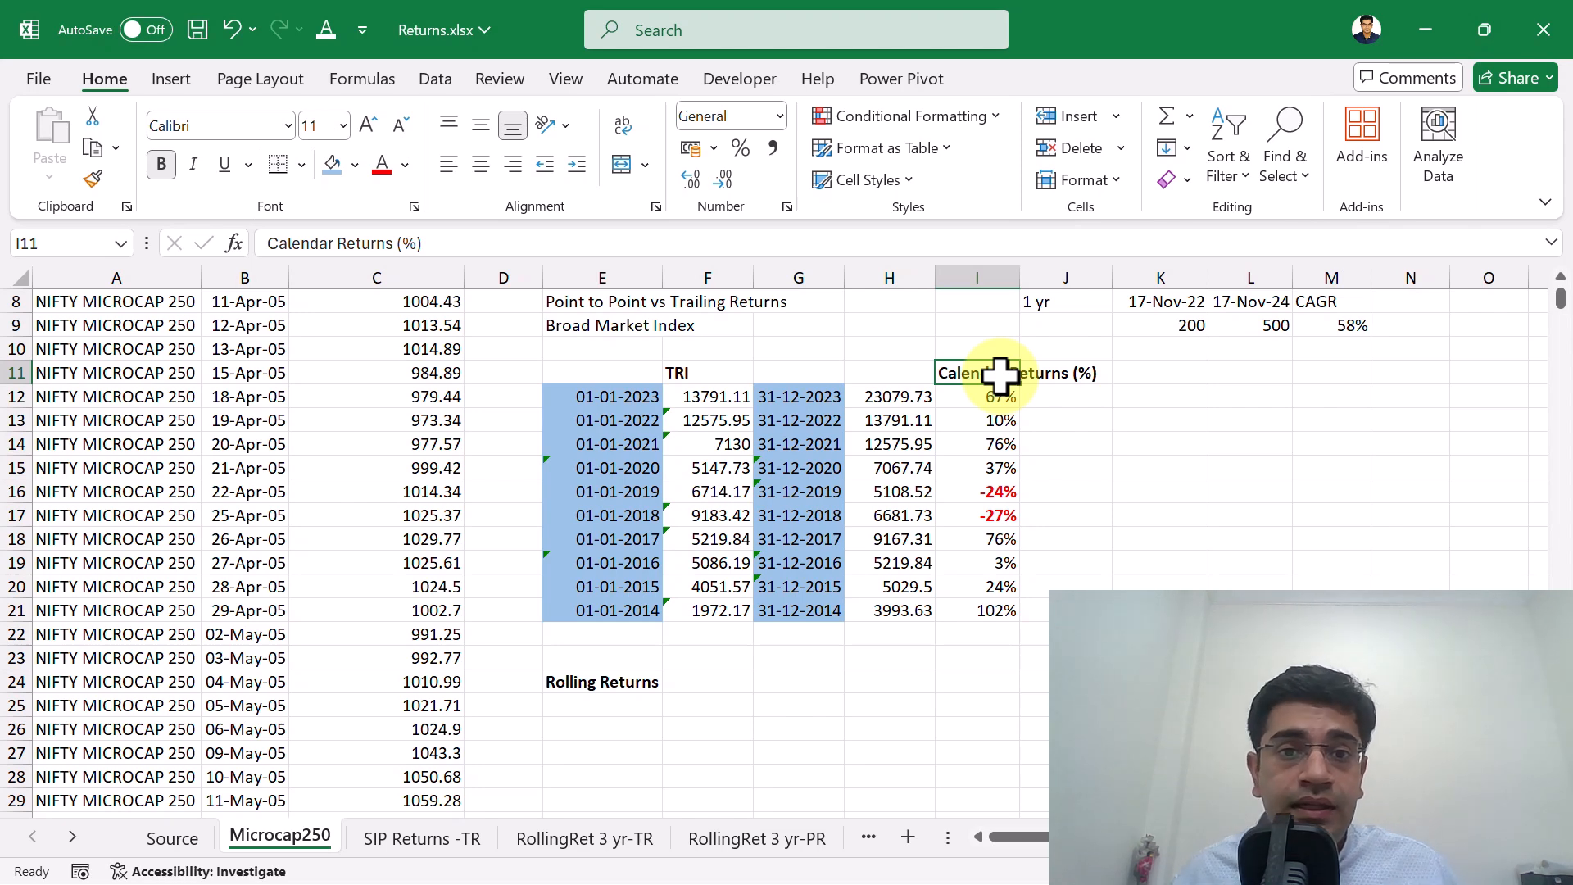
Compare the 2023 start date in E12 with the year-end date in G12.
key("Left")
key("Left")
key("Down")
key("Left")
key("Left")
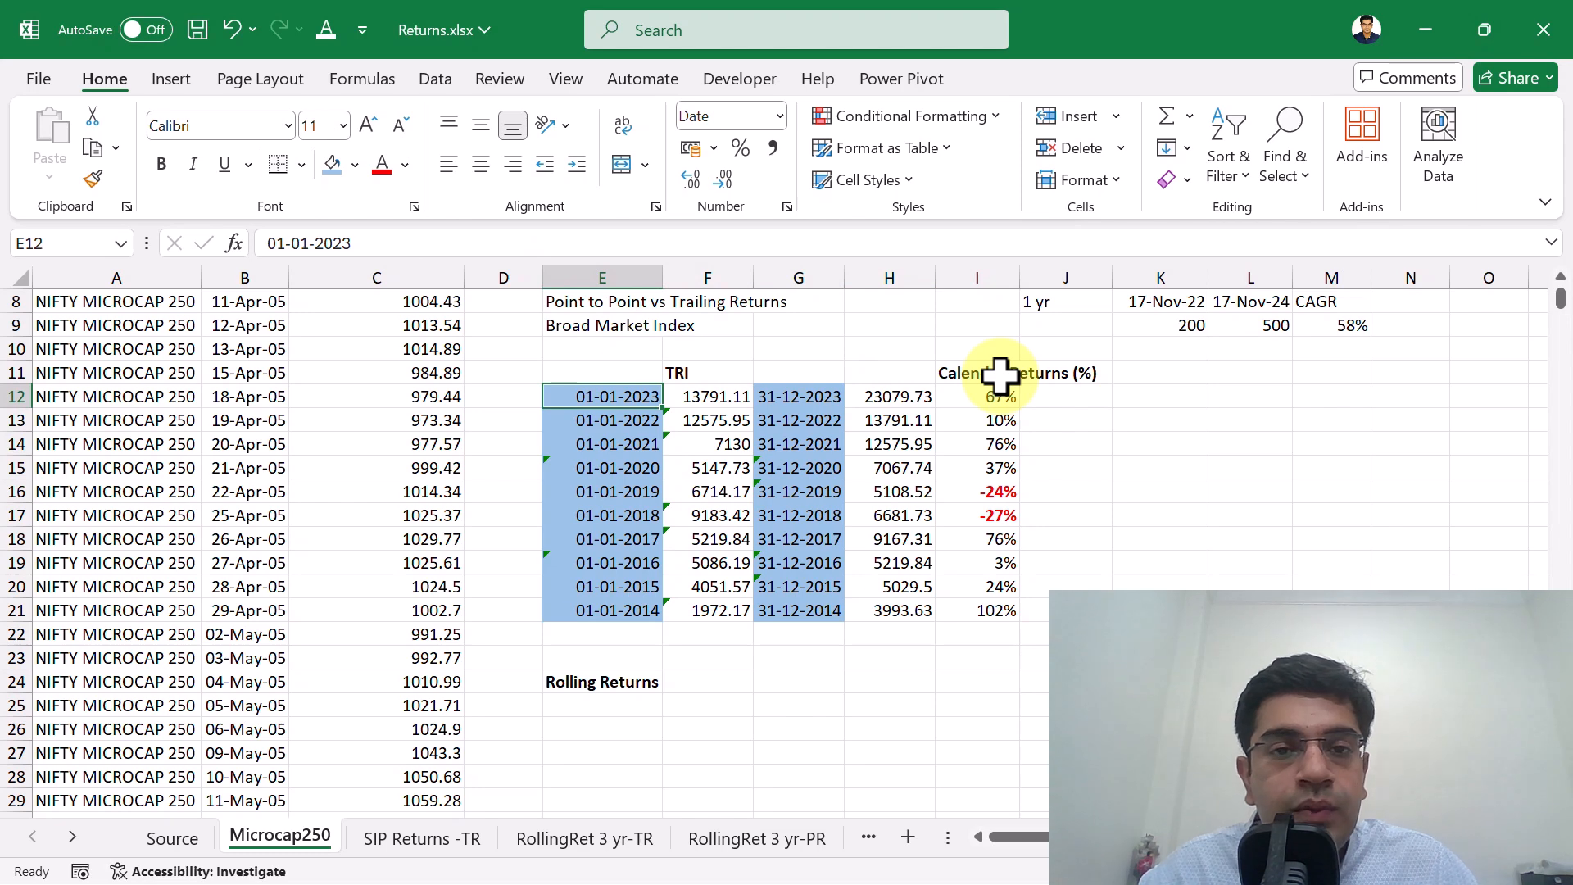
key("Right")
key("Right")
key("Left")
key("Left")
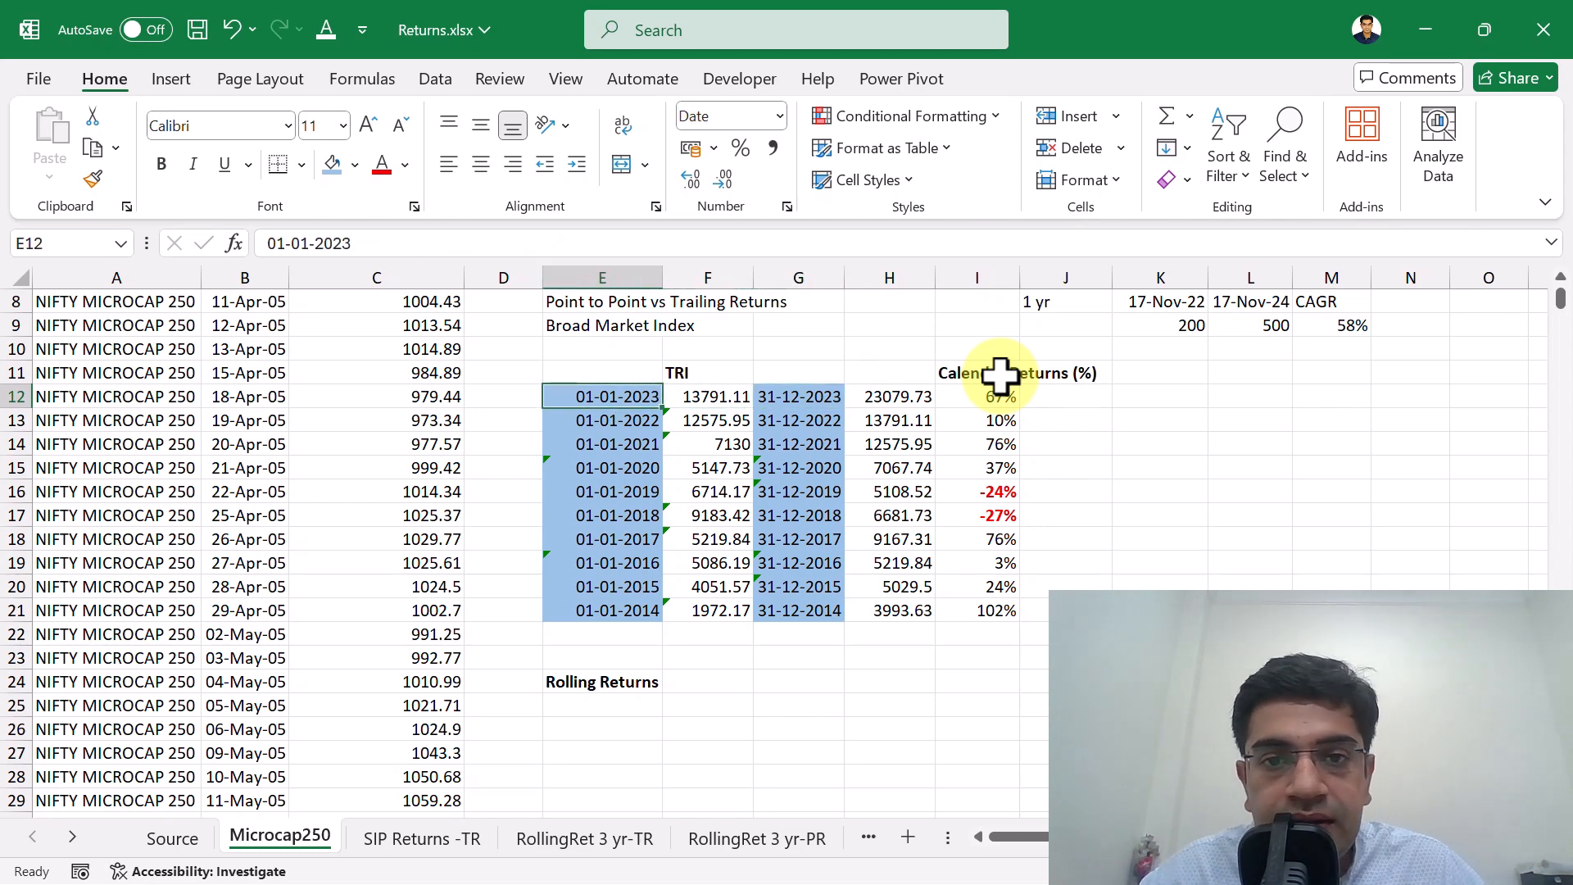
key("Right")
key("Right")
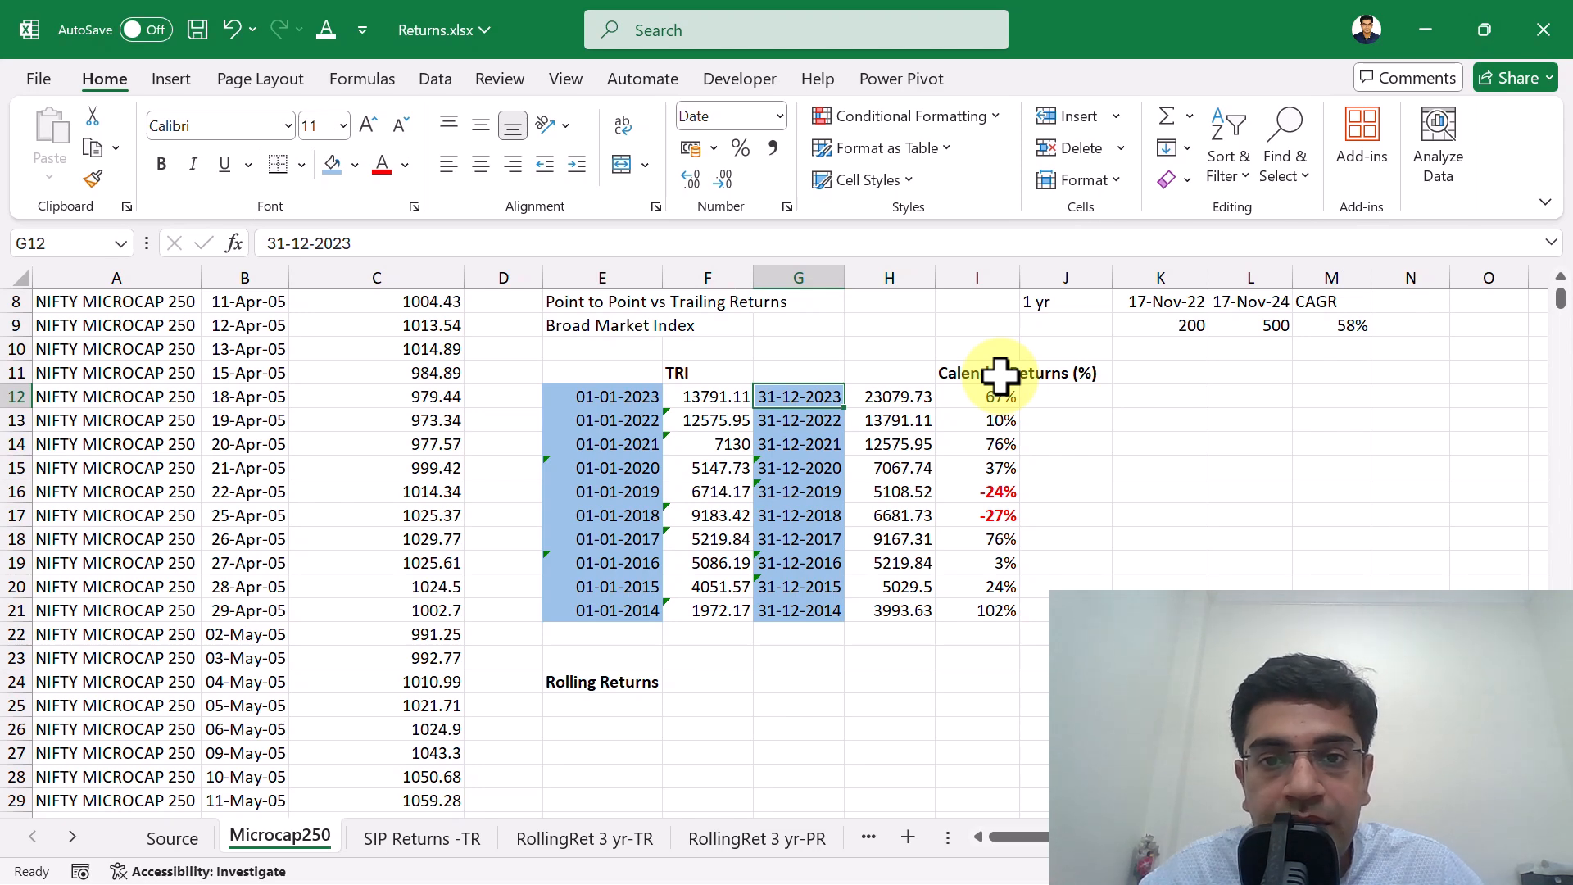
Examine how F12 looks up the start-of-year index value for the date in E12 from the total returns data.
key("Left")
key("Left")
key("Right")
key("Right")
key("Left")
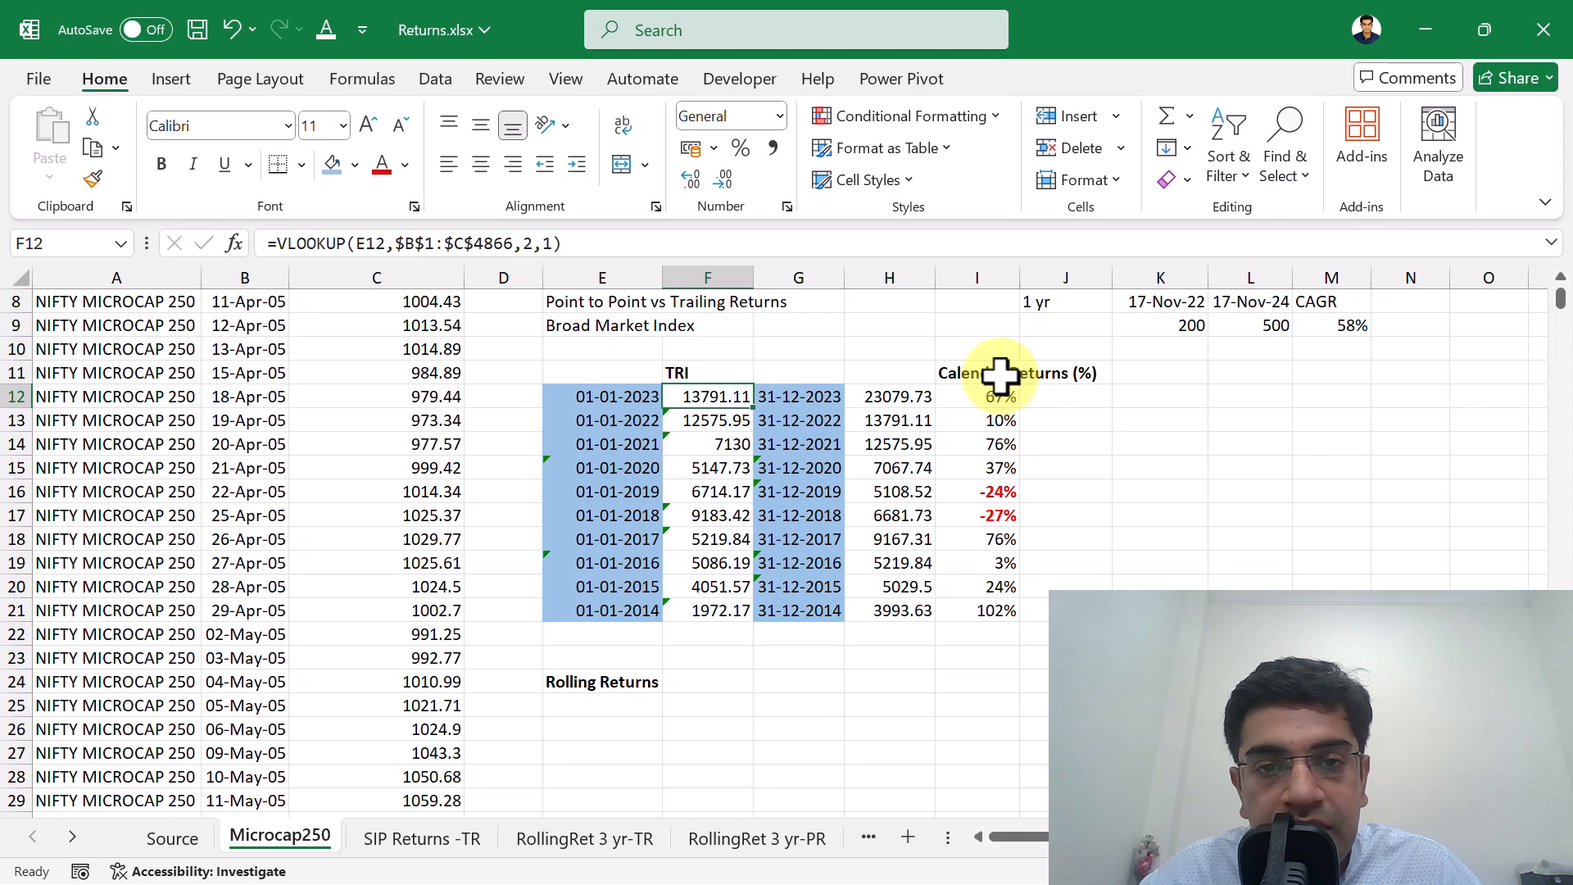
key("Left")
key("Left")
key("Left")
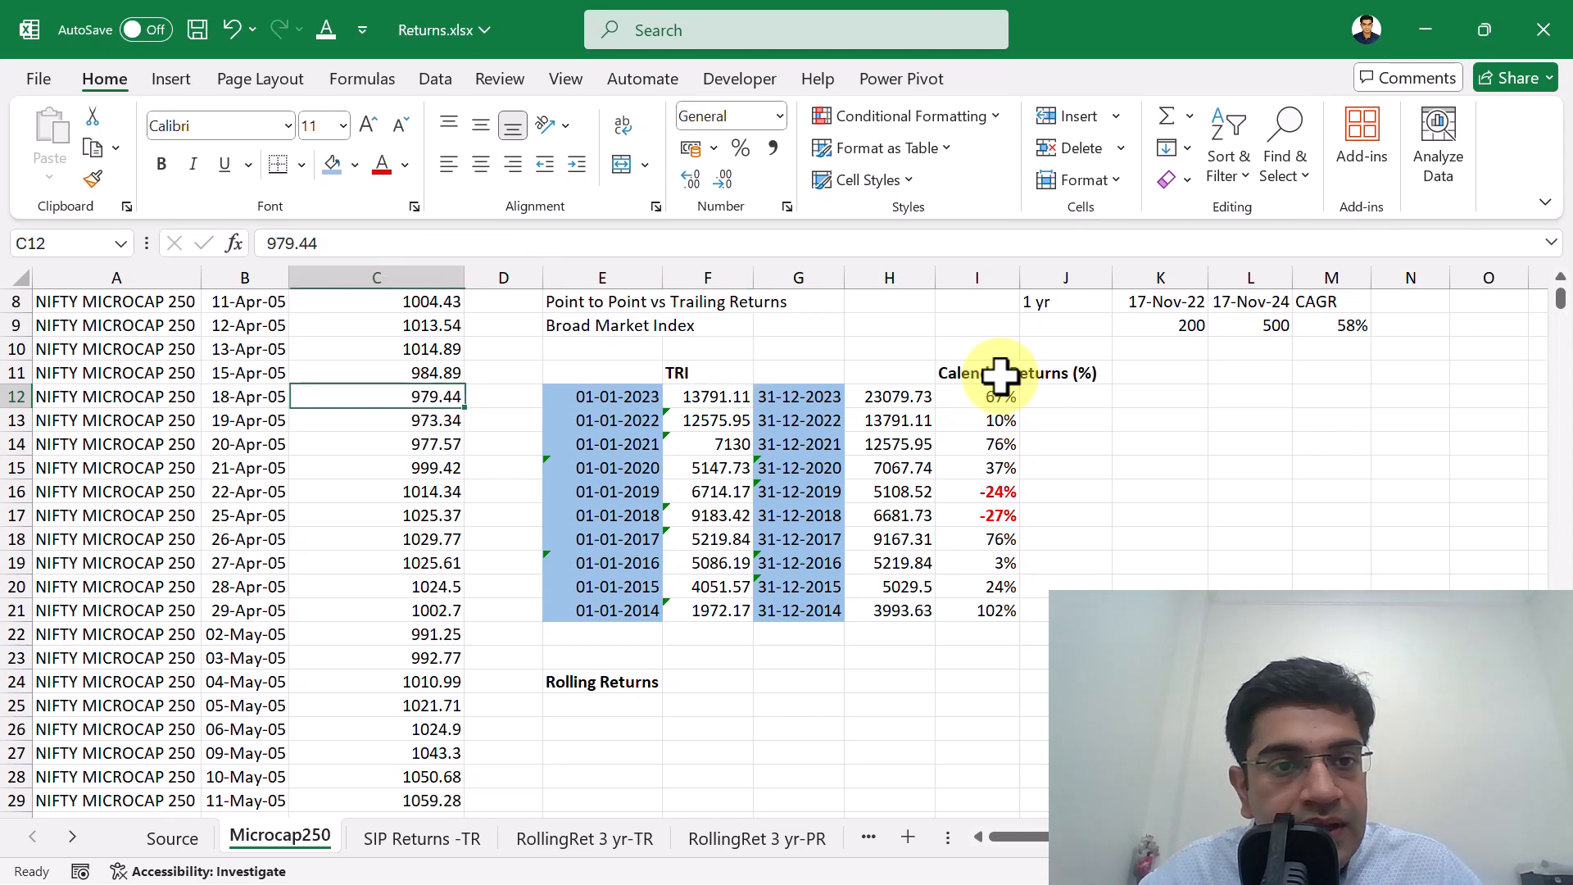
key("Right")
key("Right")
key("Right")
key("Left")
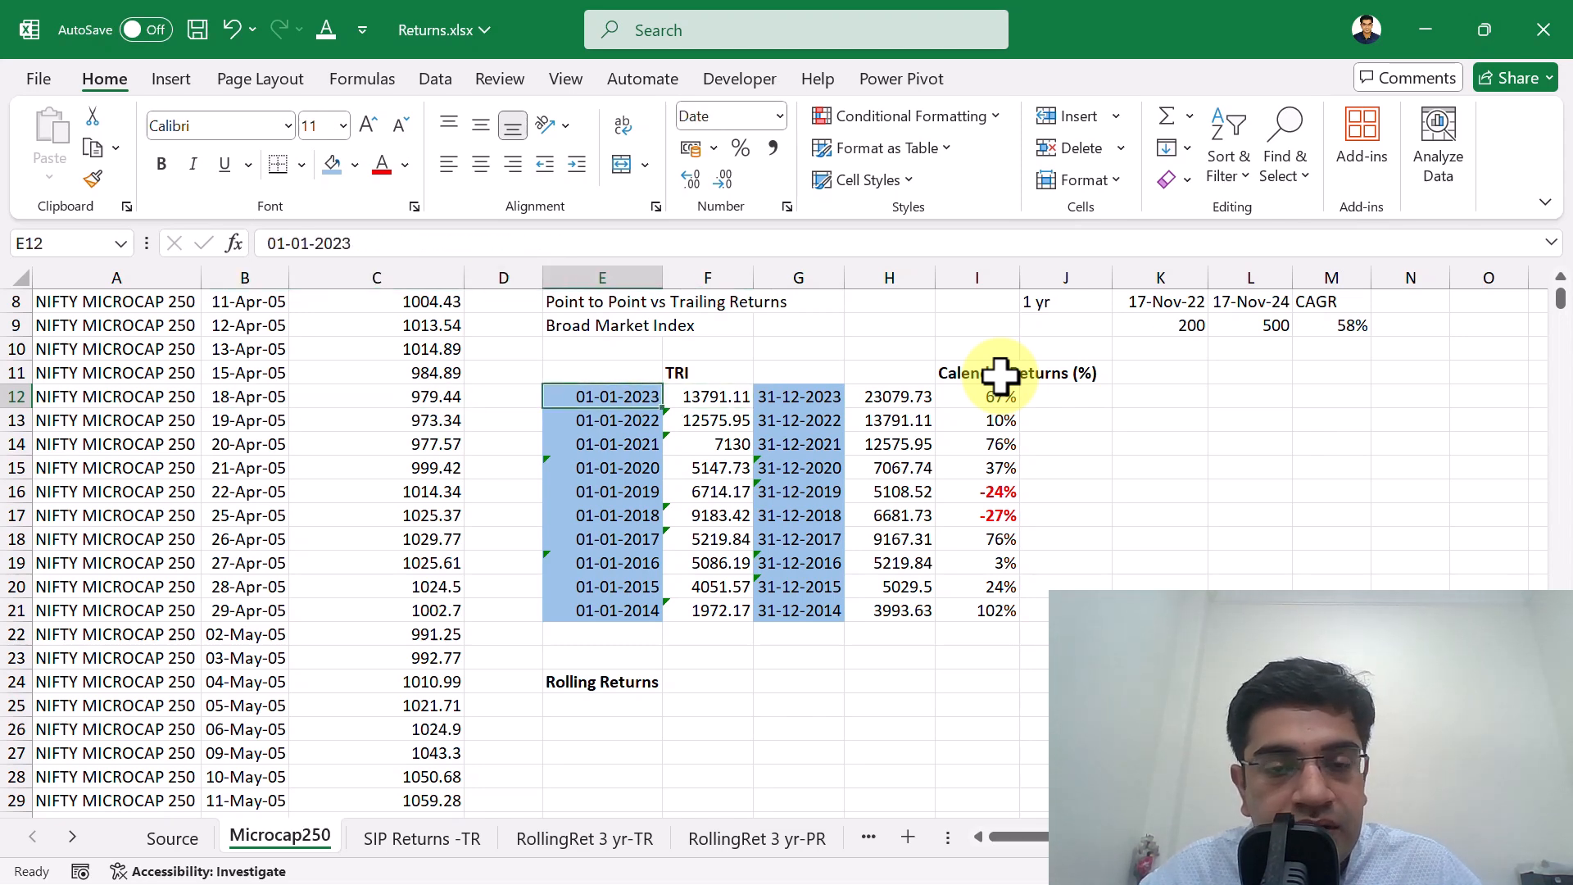
Examine the year-end index lookup in H12 and the calendar return formula in I12, leaving the formula as it is.
key("Right")
key("Right")
key("Right")
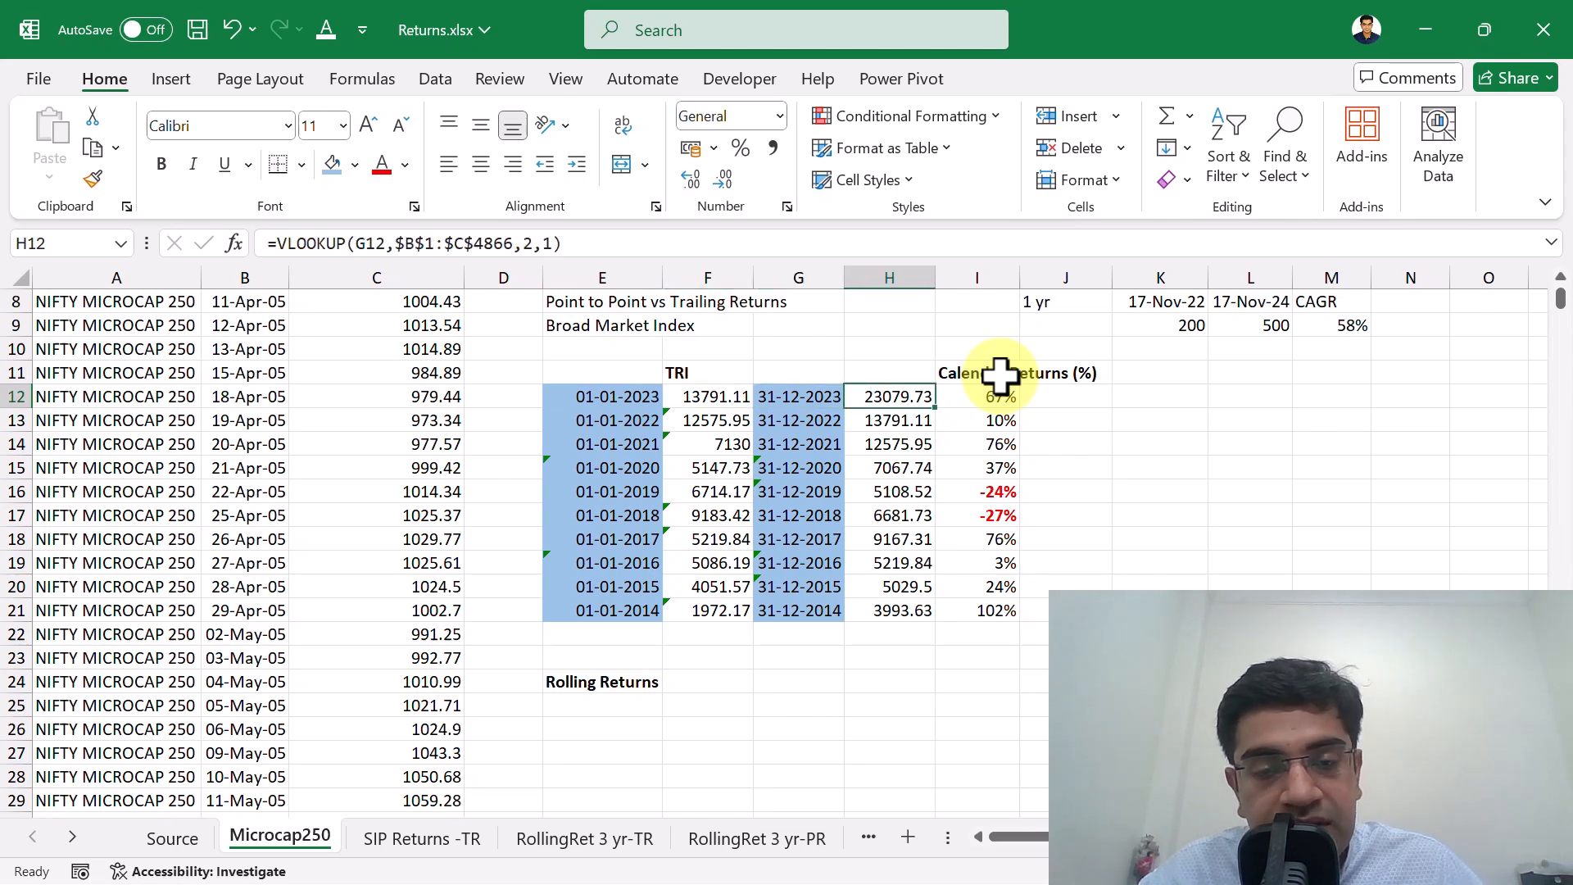
key("Right")
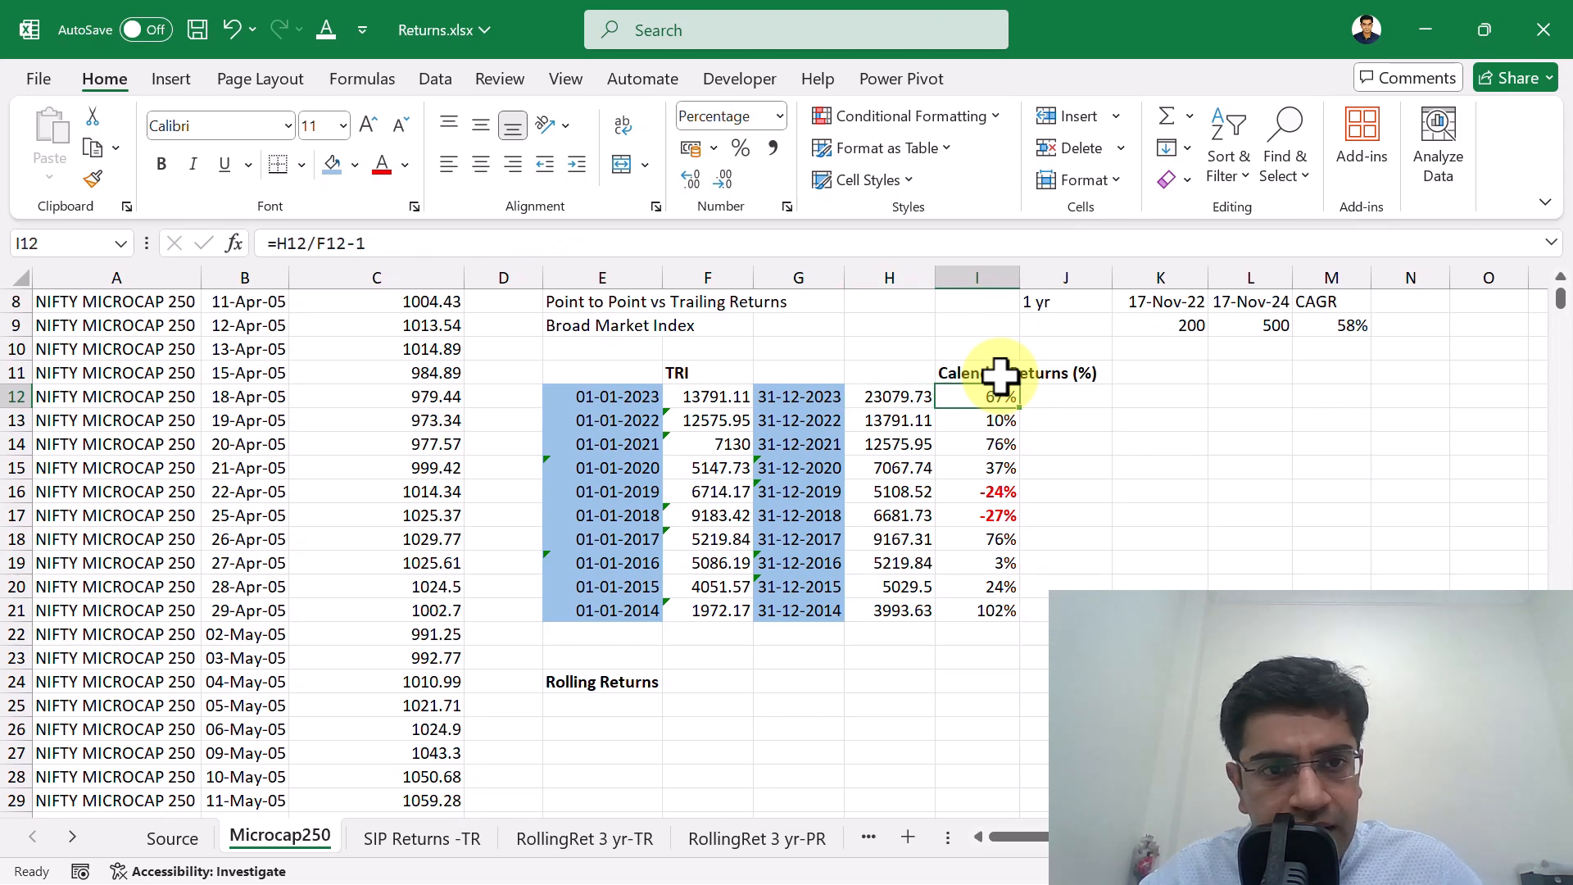
key("F2")
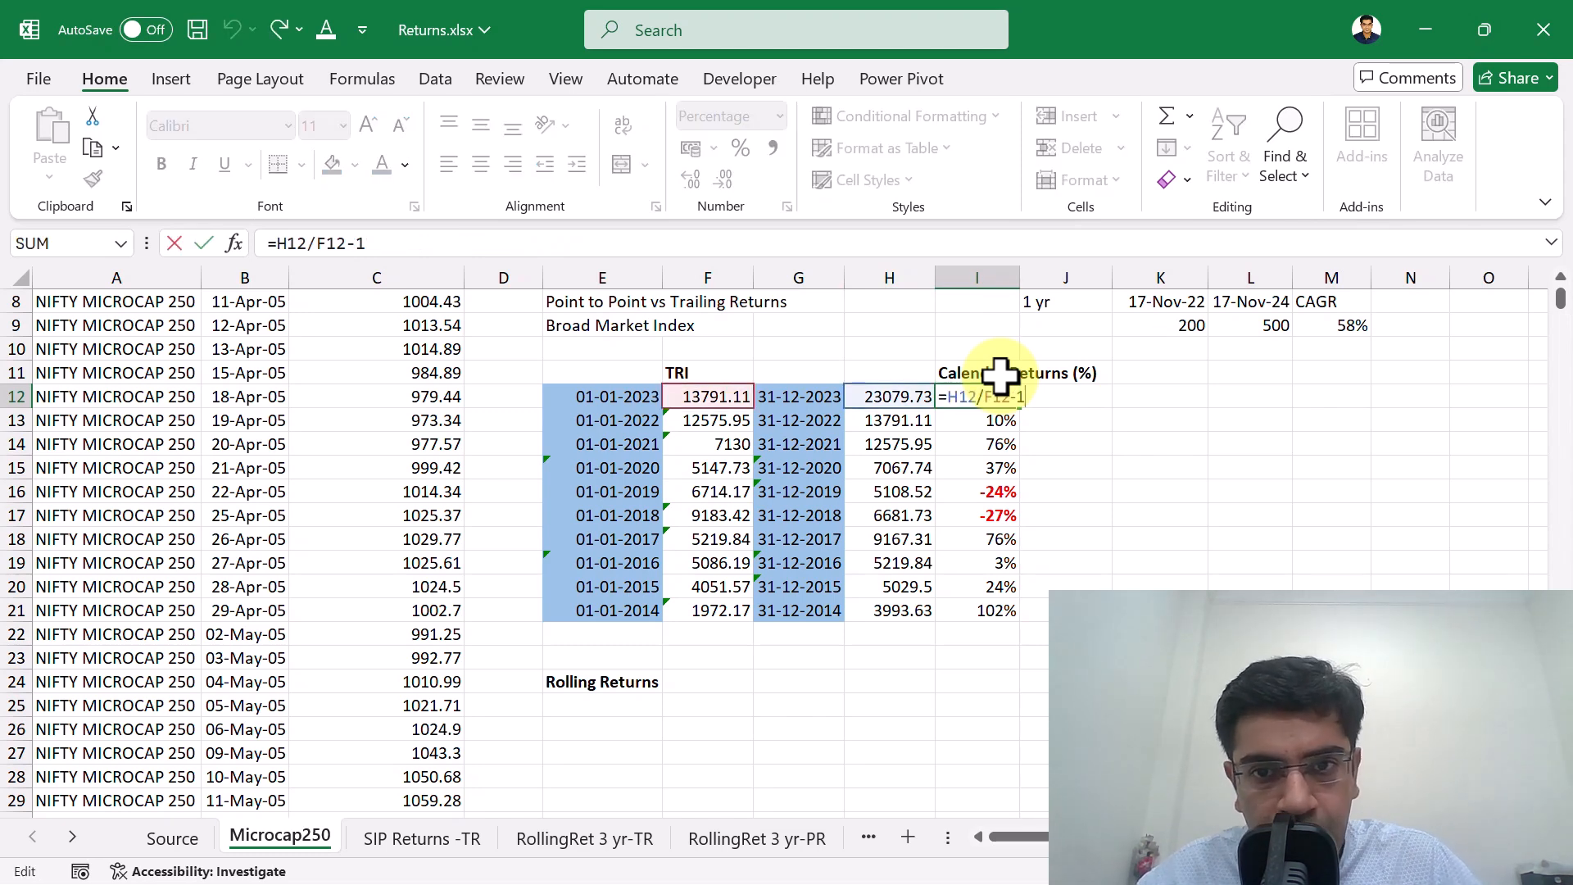
key("Escape")
Review the calendar returns from I12 down to I18 and return to the 2023 figure in I12.
key("Down")
key("Down")
key("Down")
key("Down")
key("Down")
key("Down")
key("Down")
key("Down")
key("Down")
key("Down")
key("Up")
key("Up")
key("Up")
key("Up")
key("Up")
key("Up")
key("Up")
key("Up")
key("Up")
key("Up")
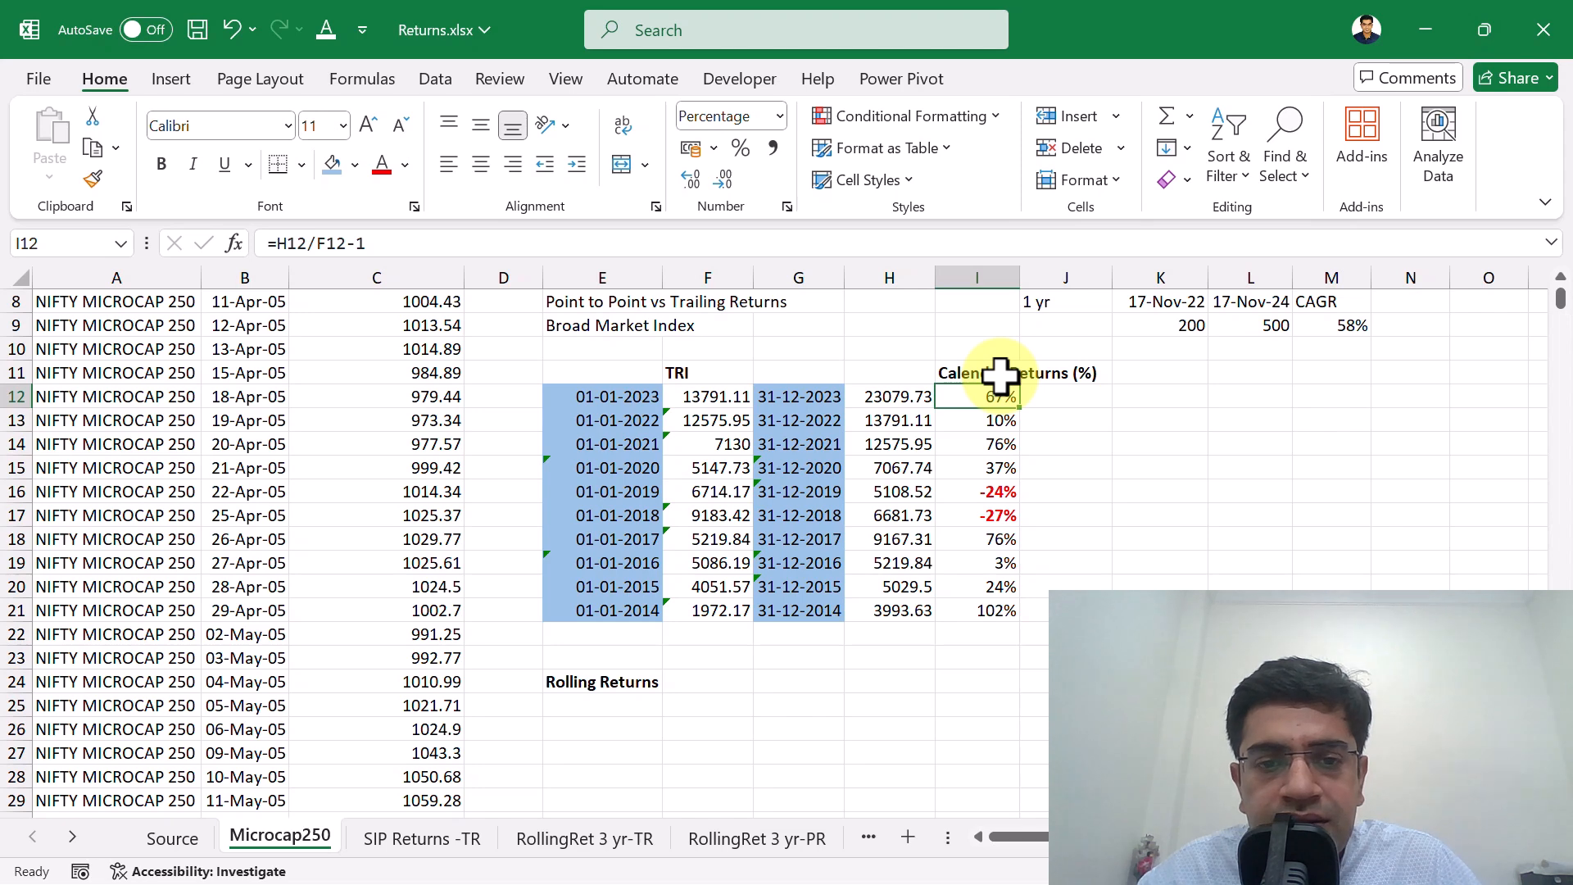
key("Down")
key("Down")
key("Up")
key("Up")
key("Up")
key("Down")
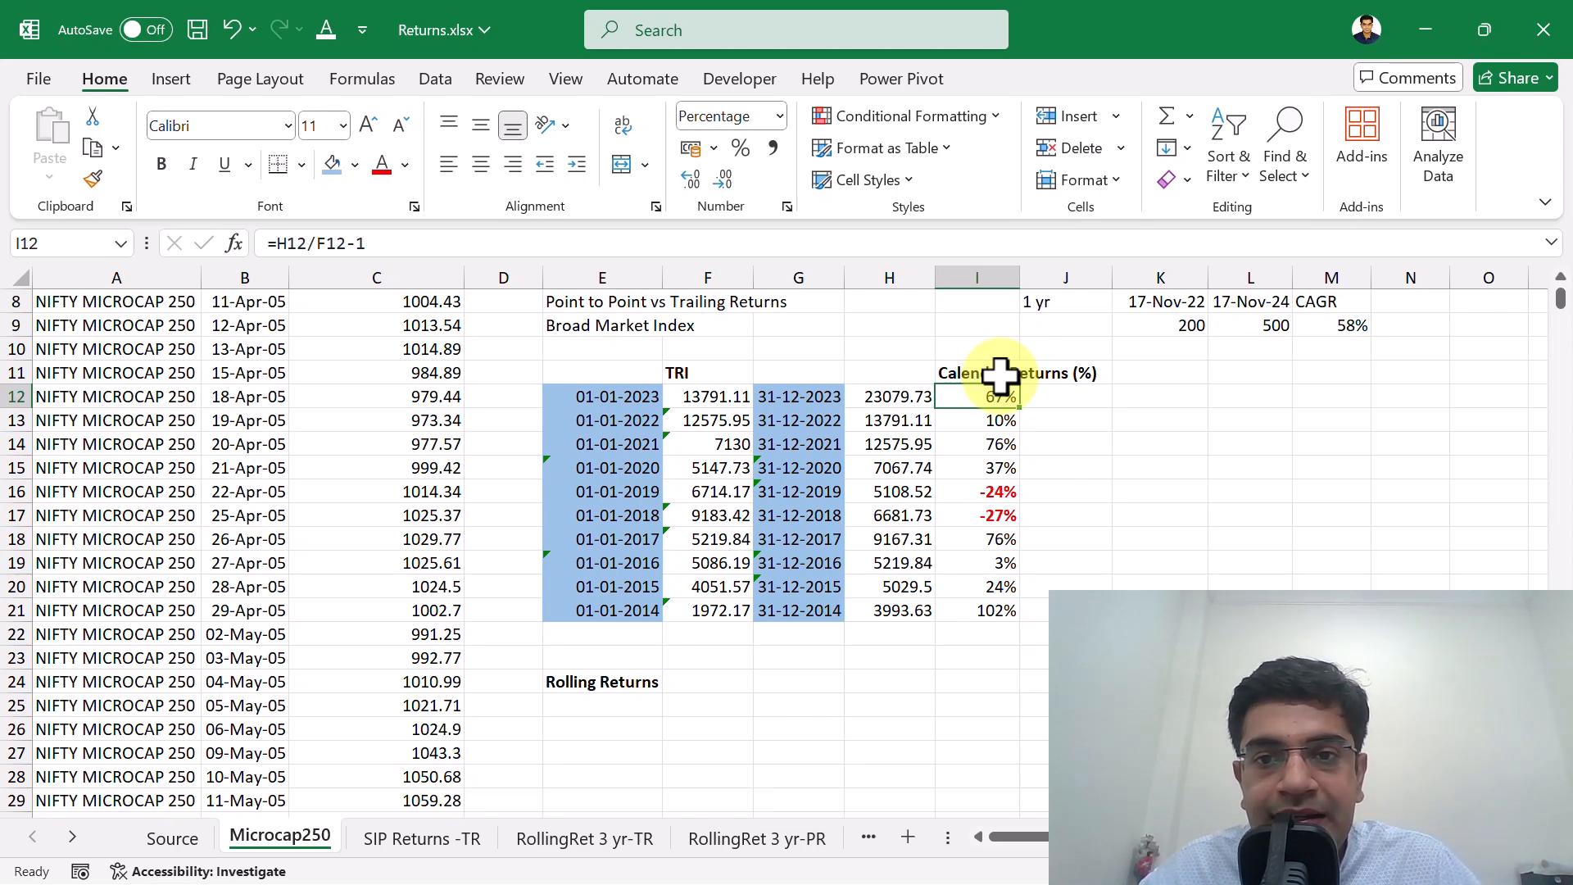
Select the ten calendar-year returns in I12:I21 to view them together.
key("shift+Down")
key("shift+Down")
key("shift+Down")
key("shift+Down")
key("shift+Down")
key("shift+Down")
key("shift+Down")
key("shift+Down")
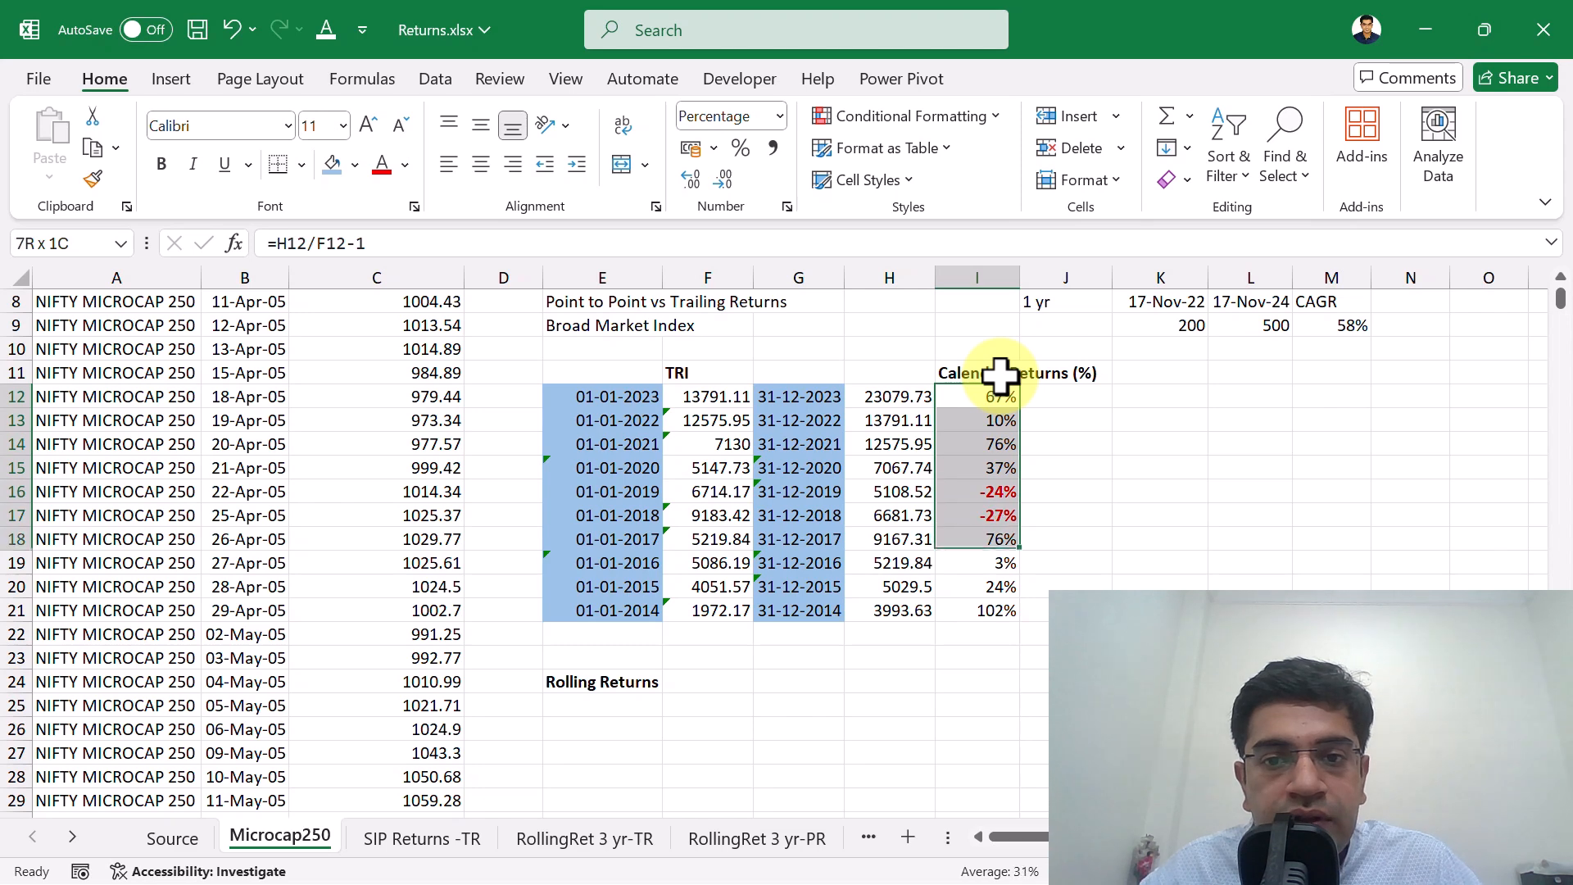
key("shift+Down")
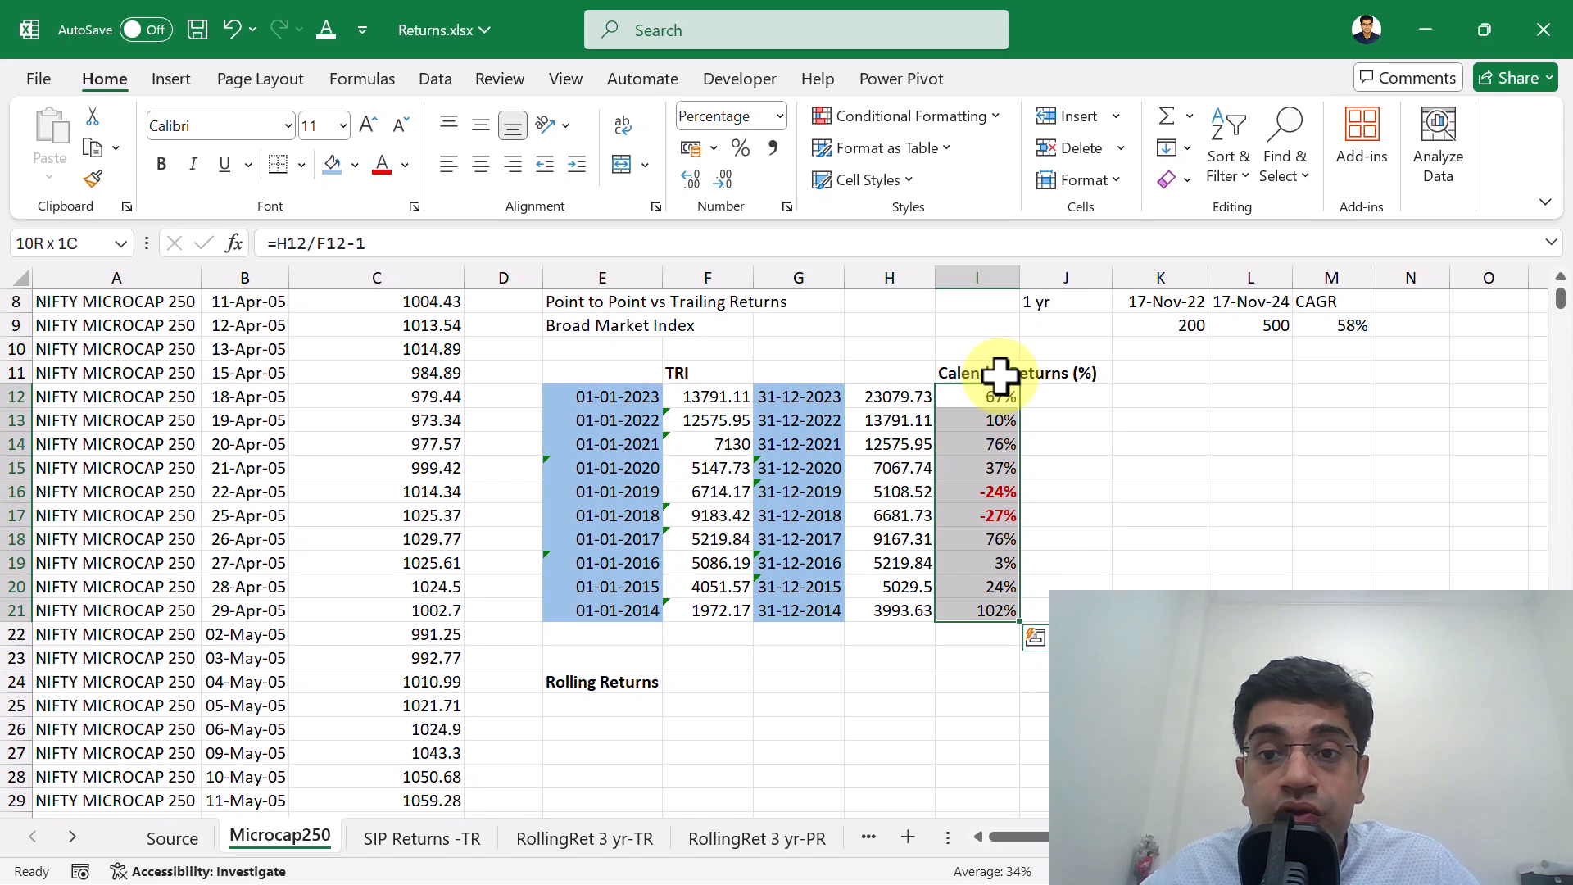
Examine the negative calendar returns for 2019 and 2018, and select both in I16:I17.
key("Down")
key("Down")
key("Down")
key("Down")
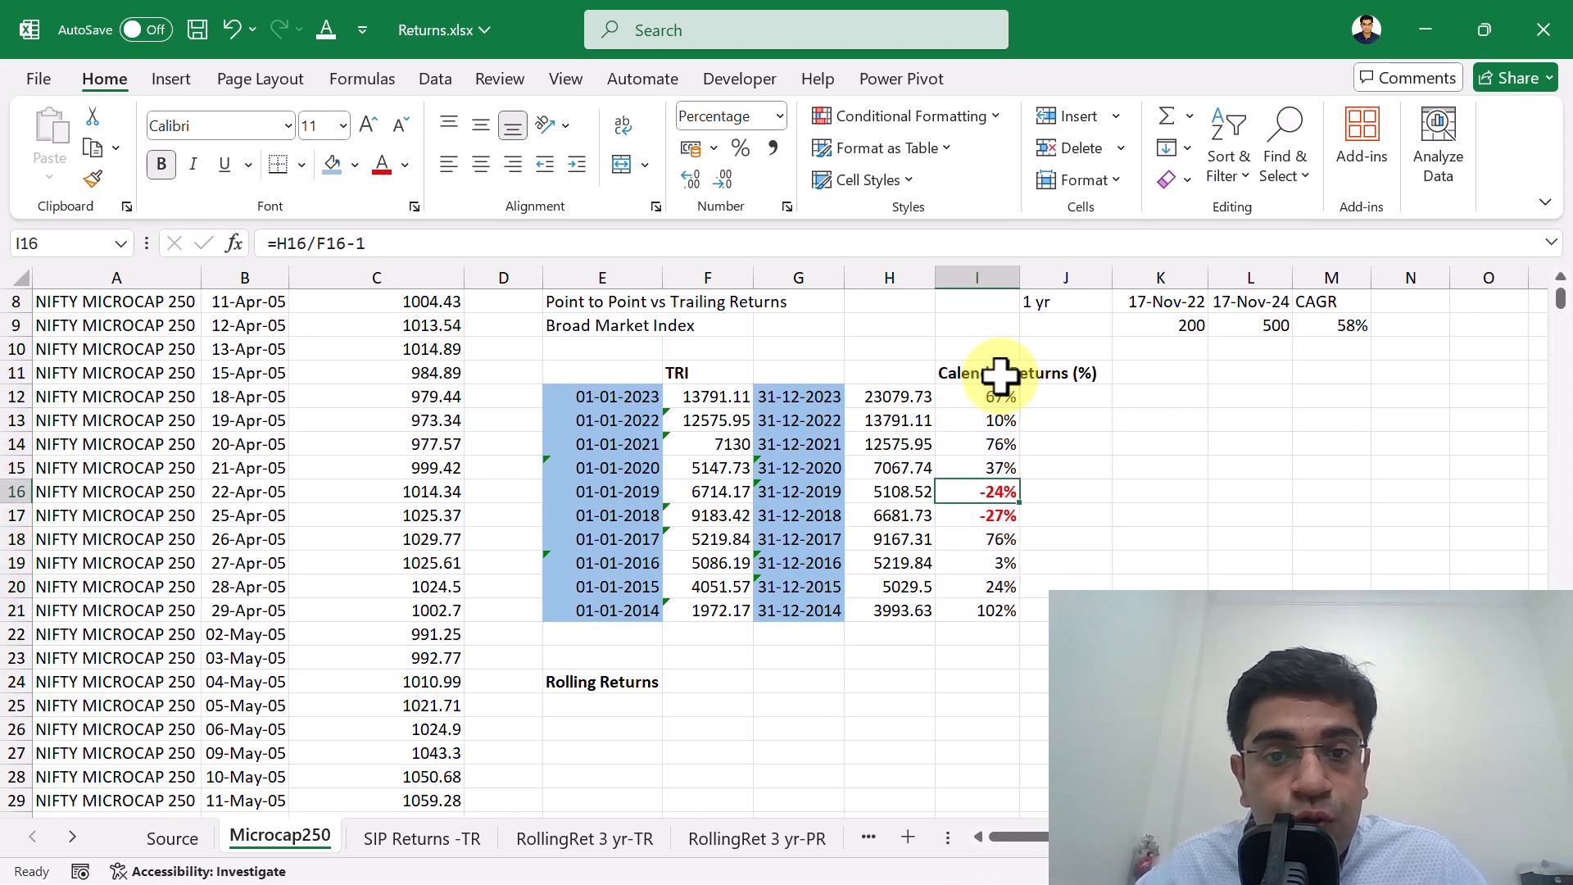
key("Down")
key("Up")
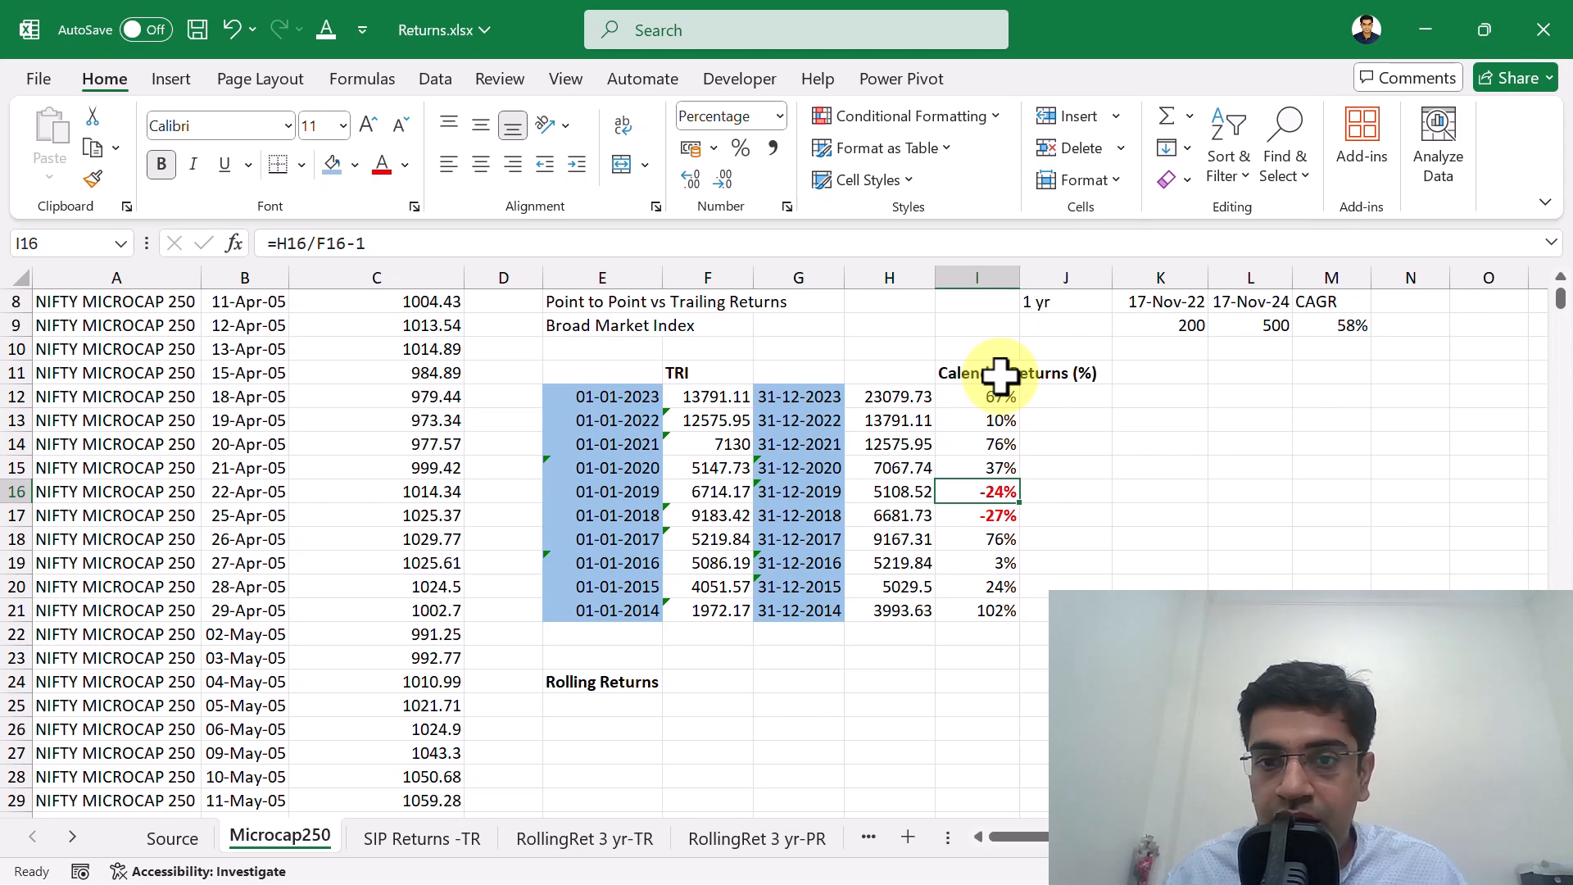
key("Down")
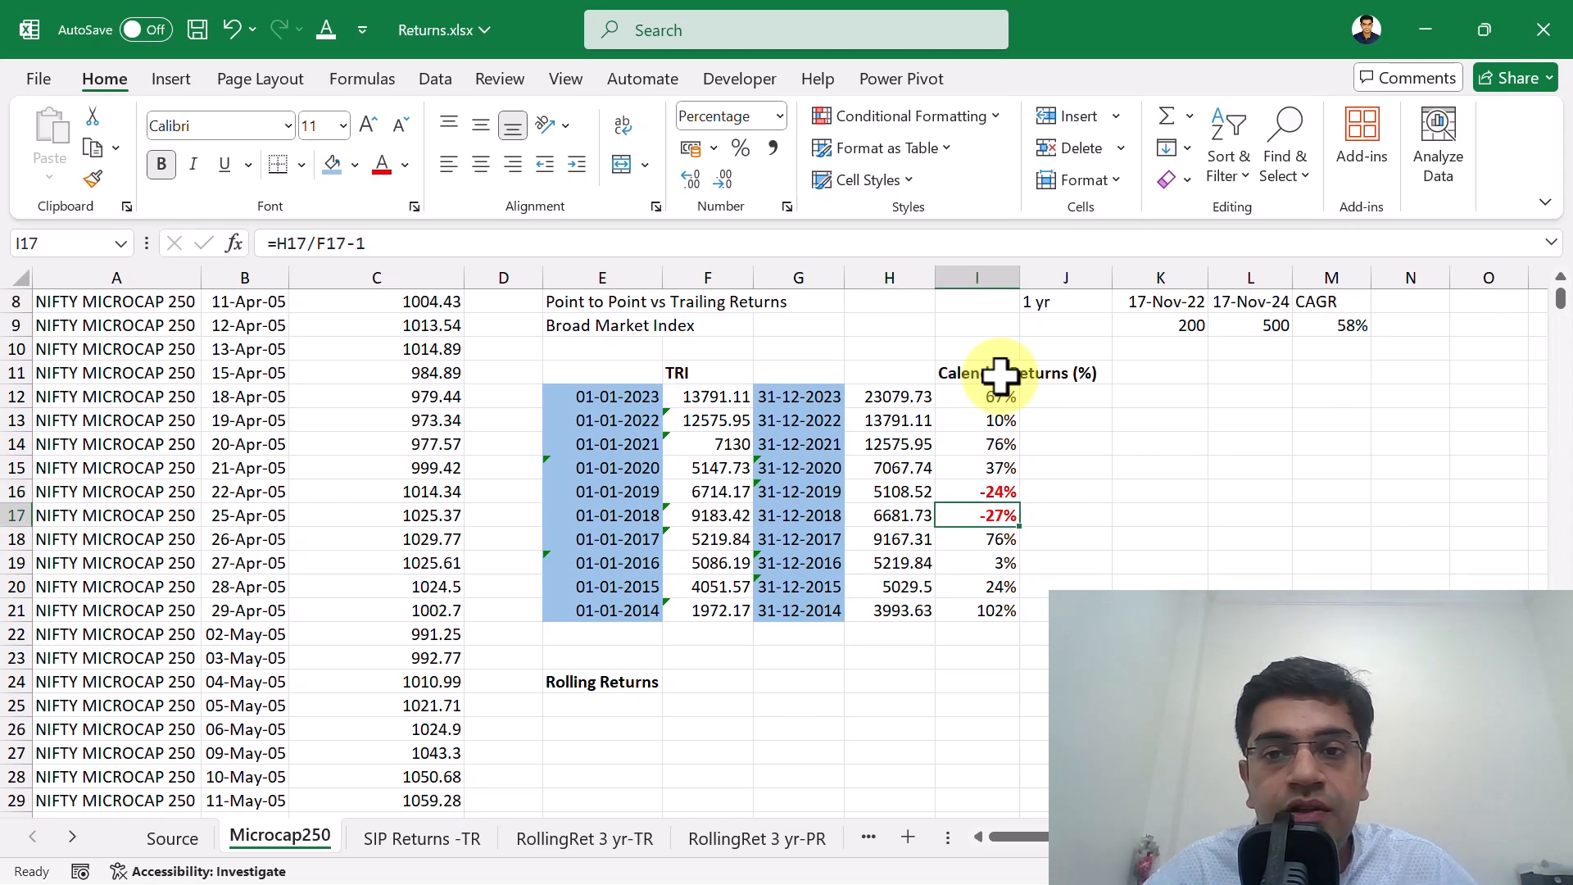
key("shift+Up")
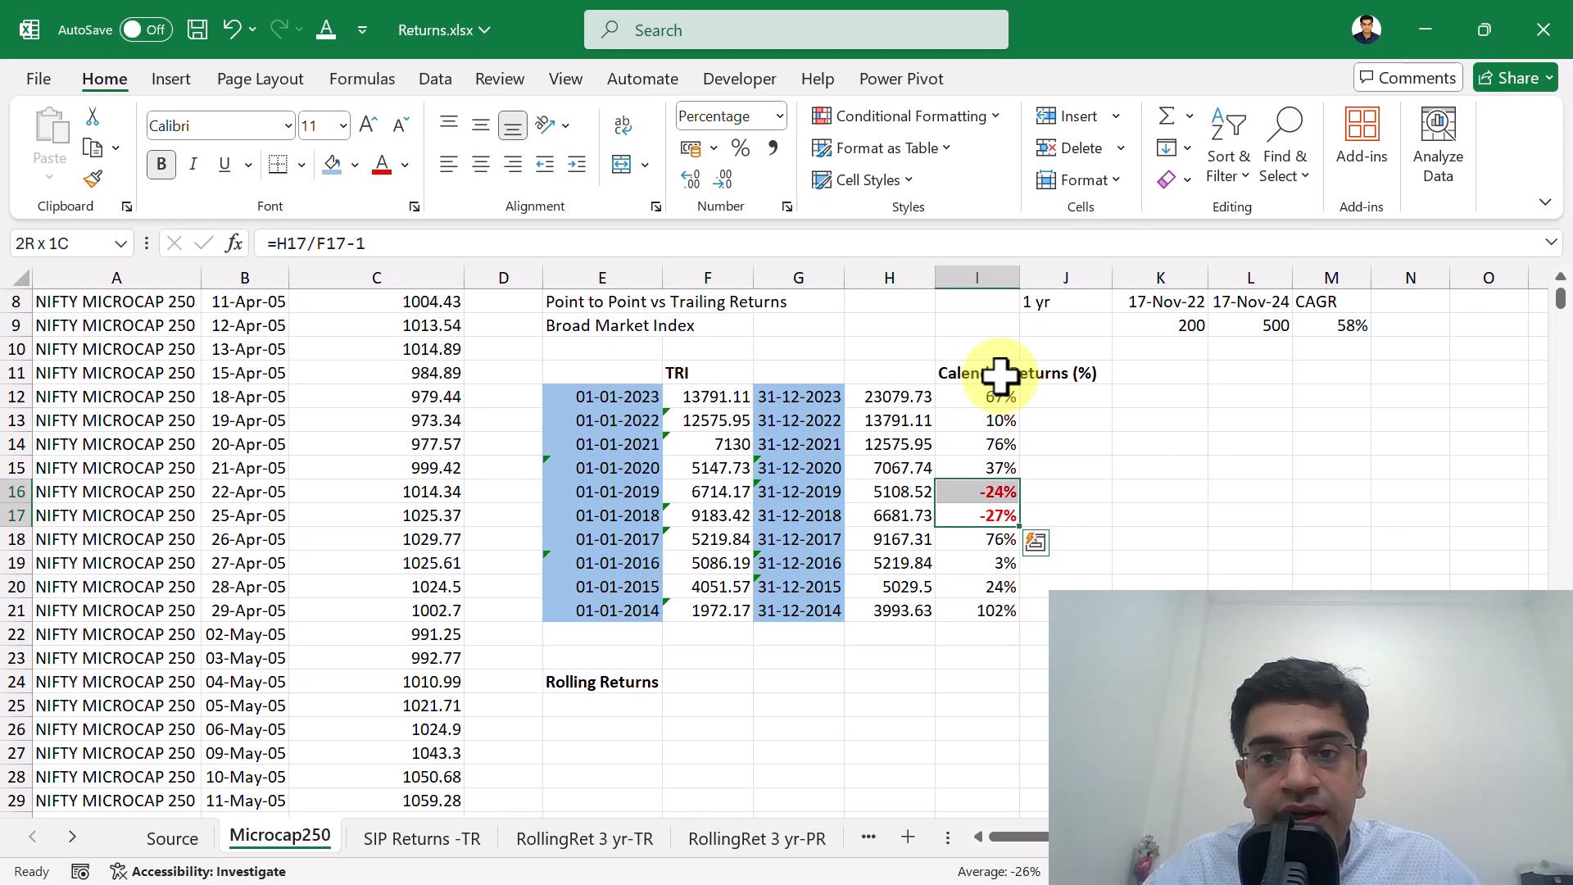
Review the full set of yearly returns in I12:I21 again and go to the 2020 return in I15.
key("Up")
key("Up")
key("Up")
key("Up")
key("Up")
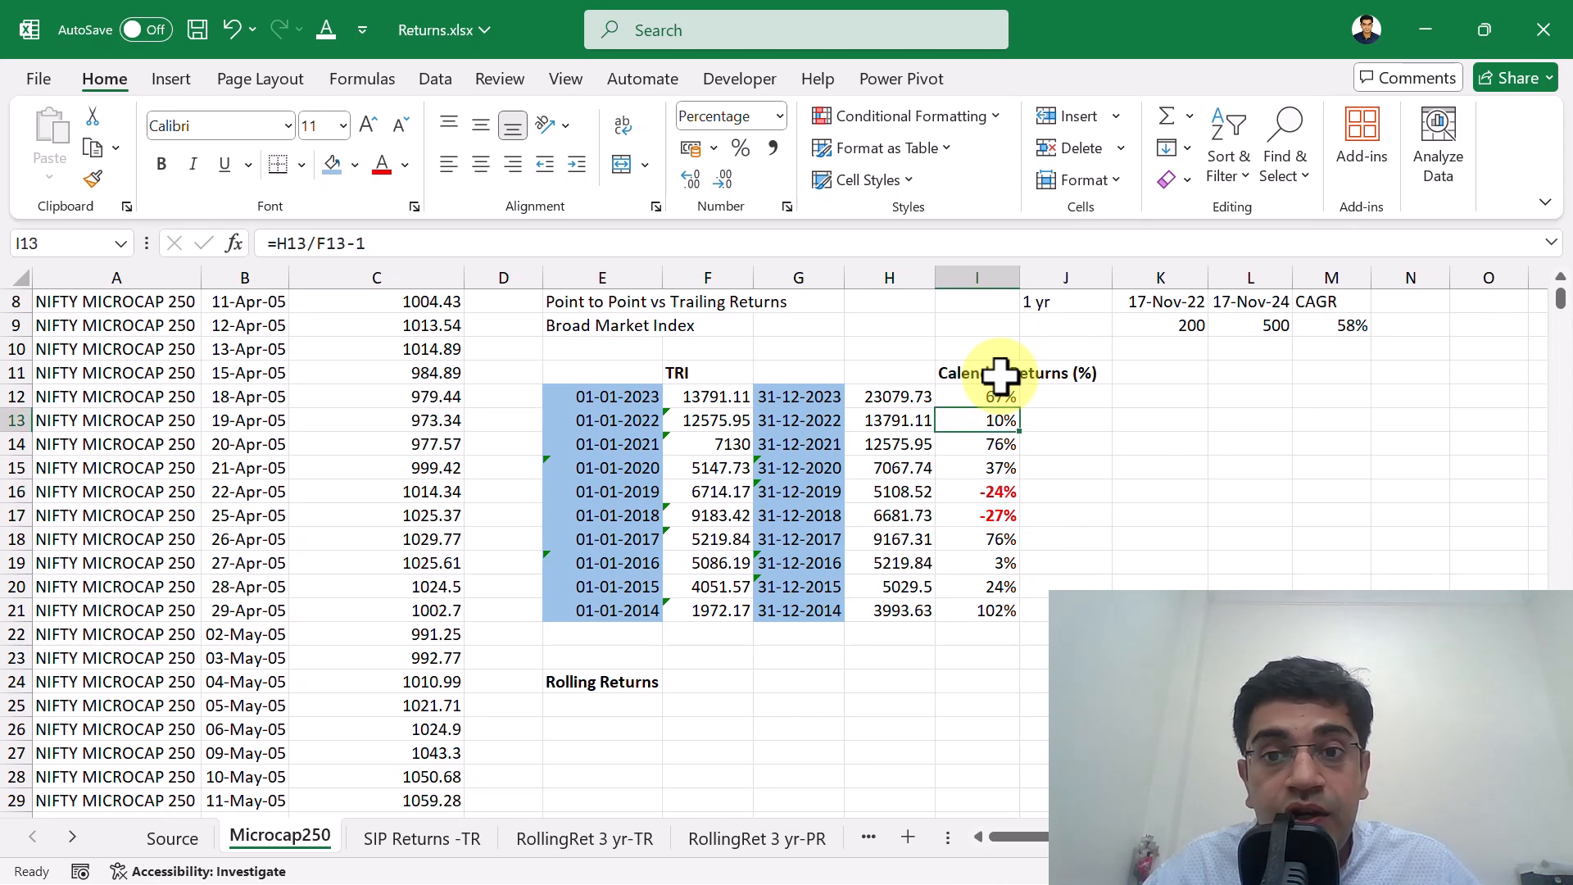
key("shift+Down")
key("shift+Down")
key("shift+Down")
key("shift+Down")
key("shift+Down")
key("shift+Down")
key("shift+Down")
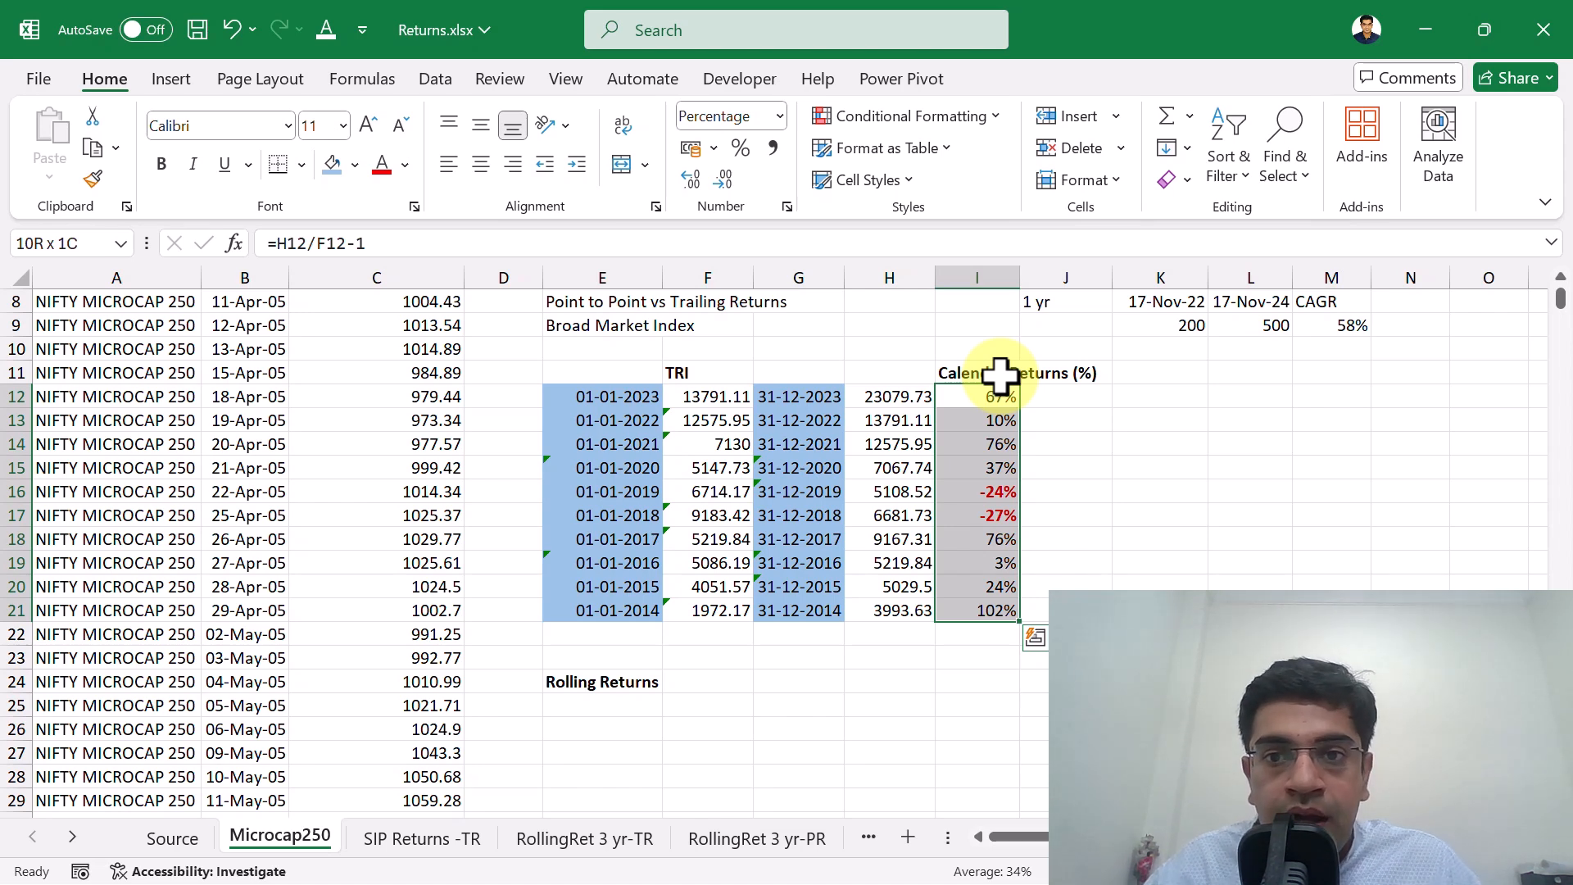
left_click(985, 468)
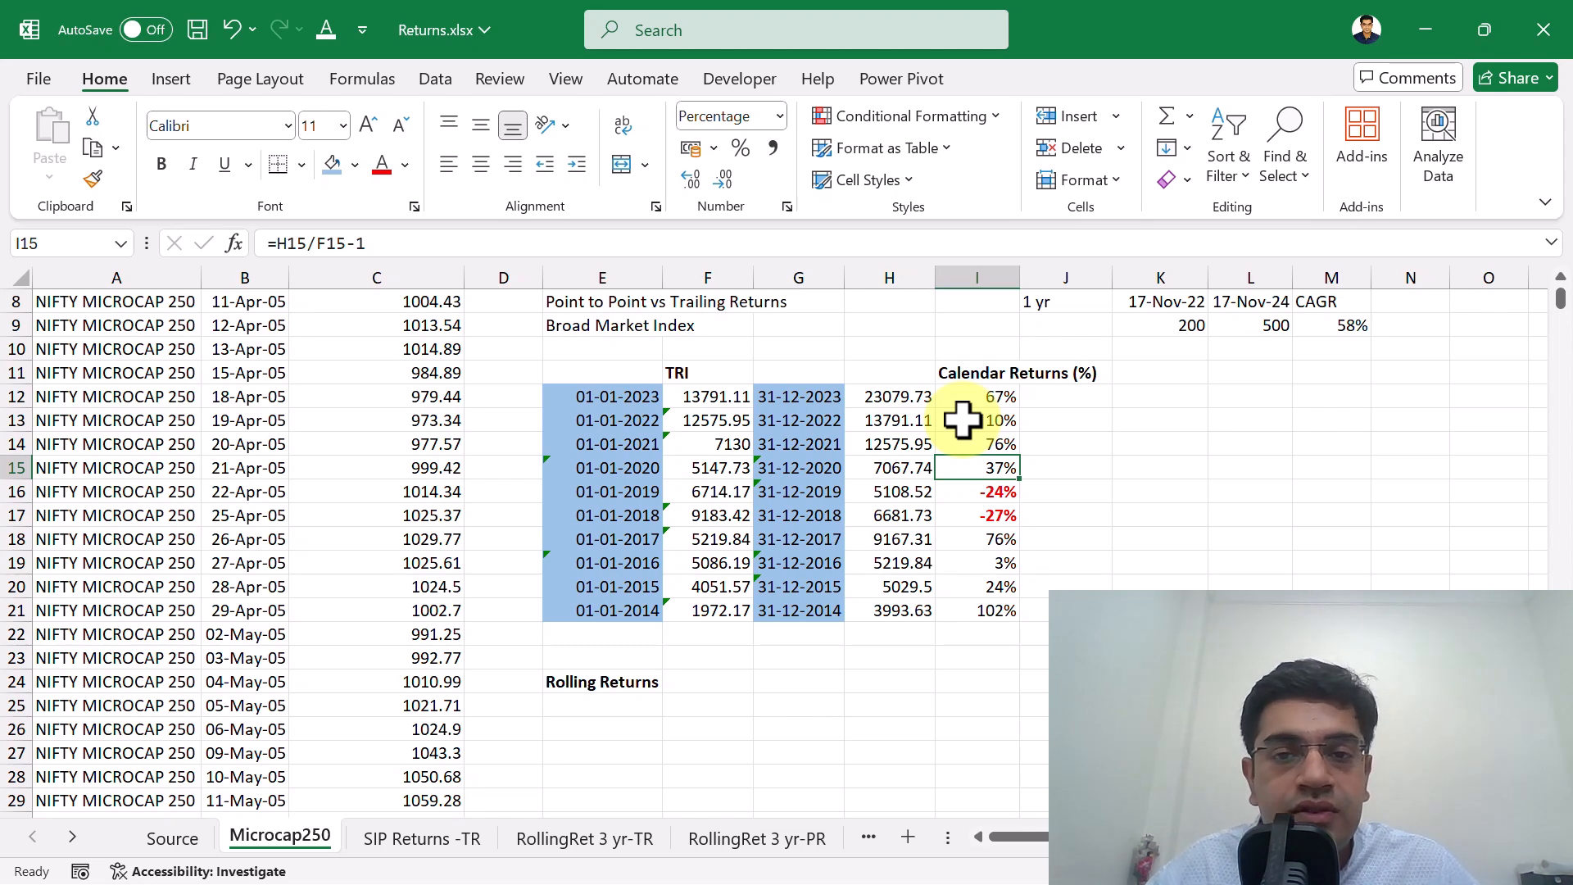
scroll(726, 493, "down", 2)
scroll(720, 495, "up", 5)
left_click(717, 491)
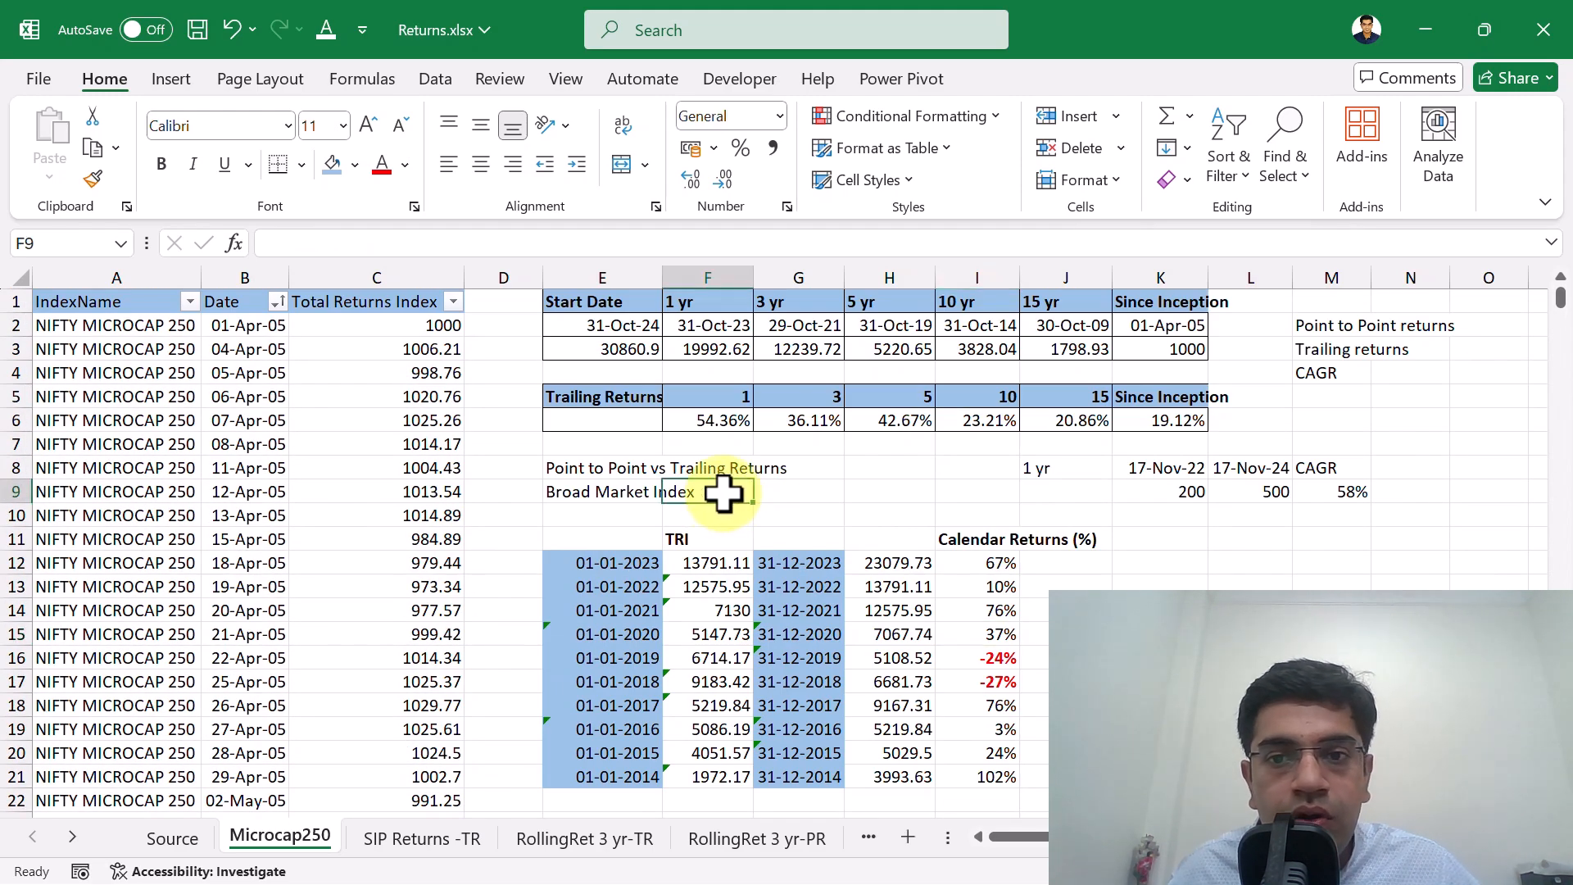
scroll(750, 517, "down", 3)
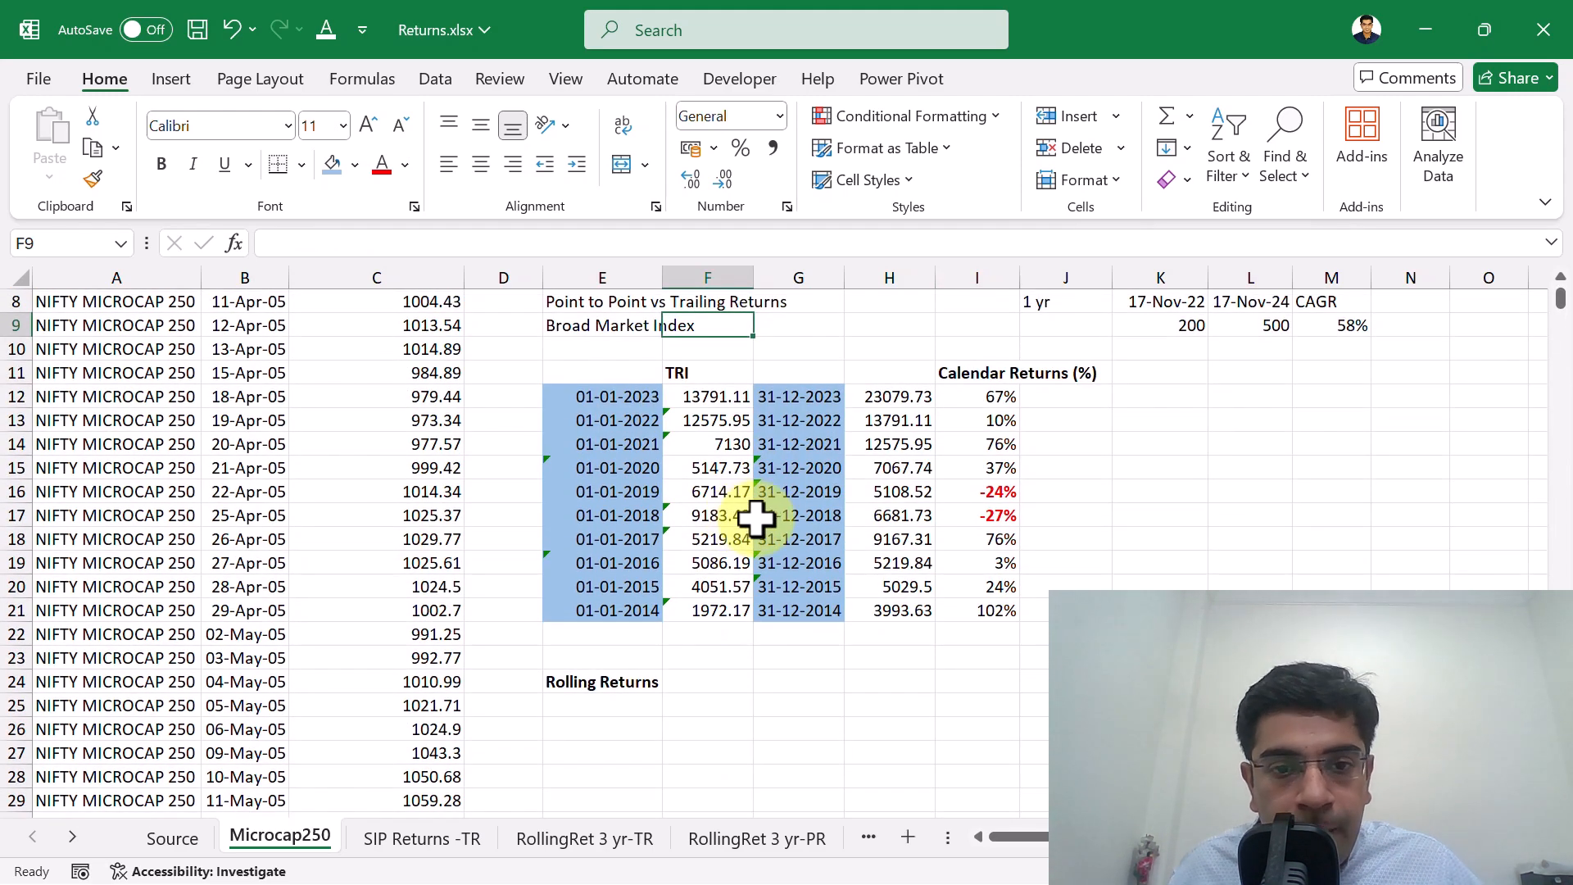
scroll(790, 549, "up", 3)
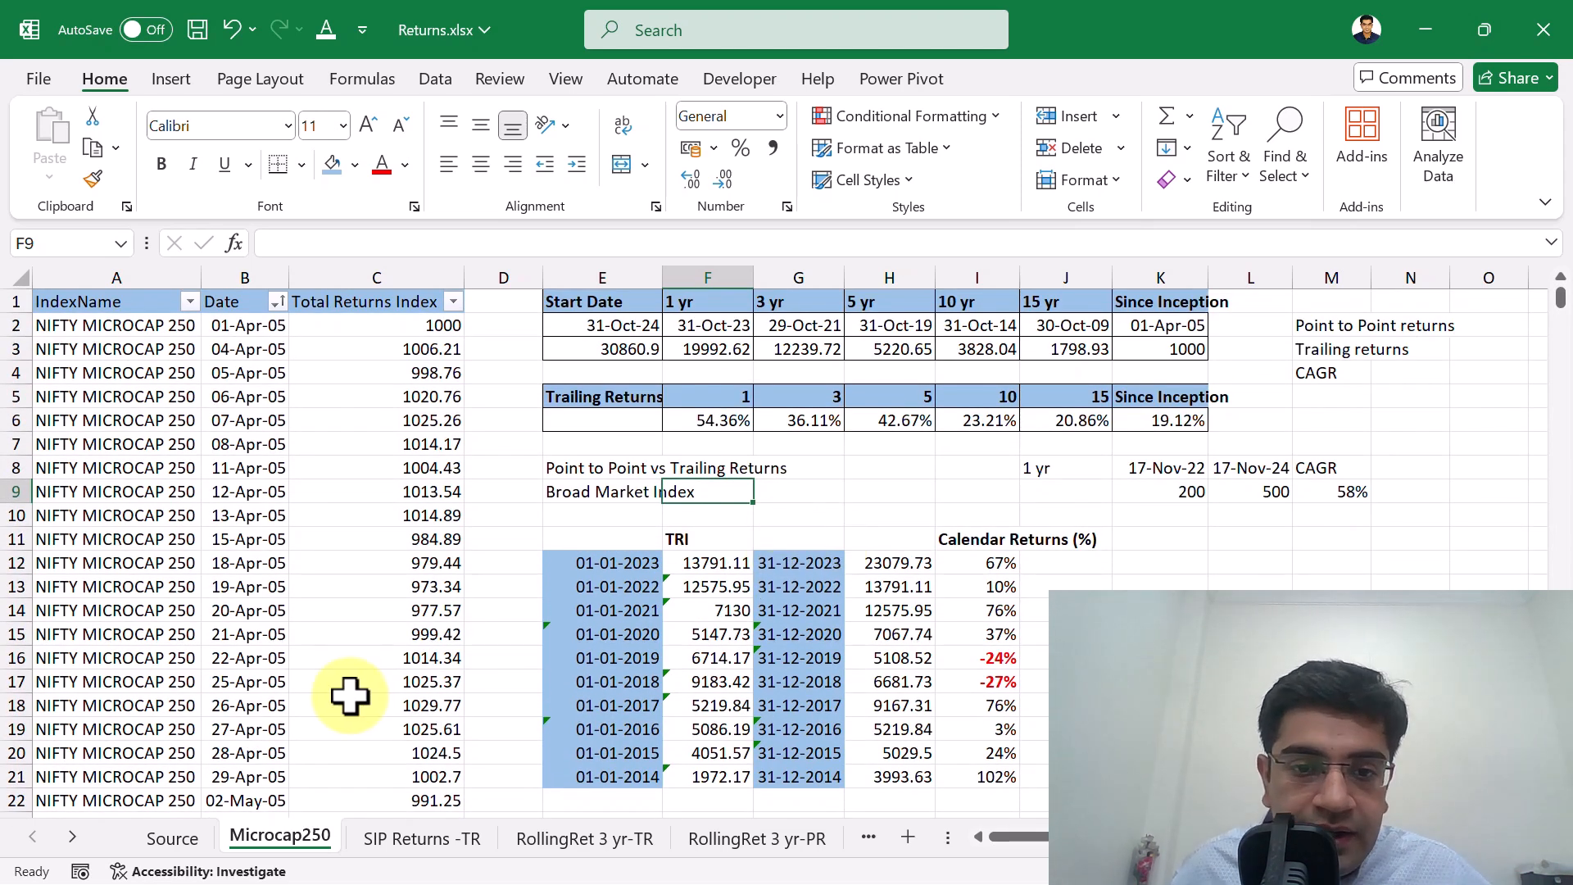
Copy the Factsheet link from C2 of the Source sheet and open that NSE Nifty Microcap 250 page in Chrome.
left_click(190, 842)
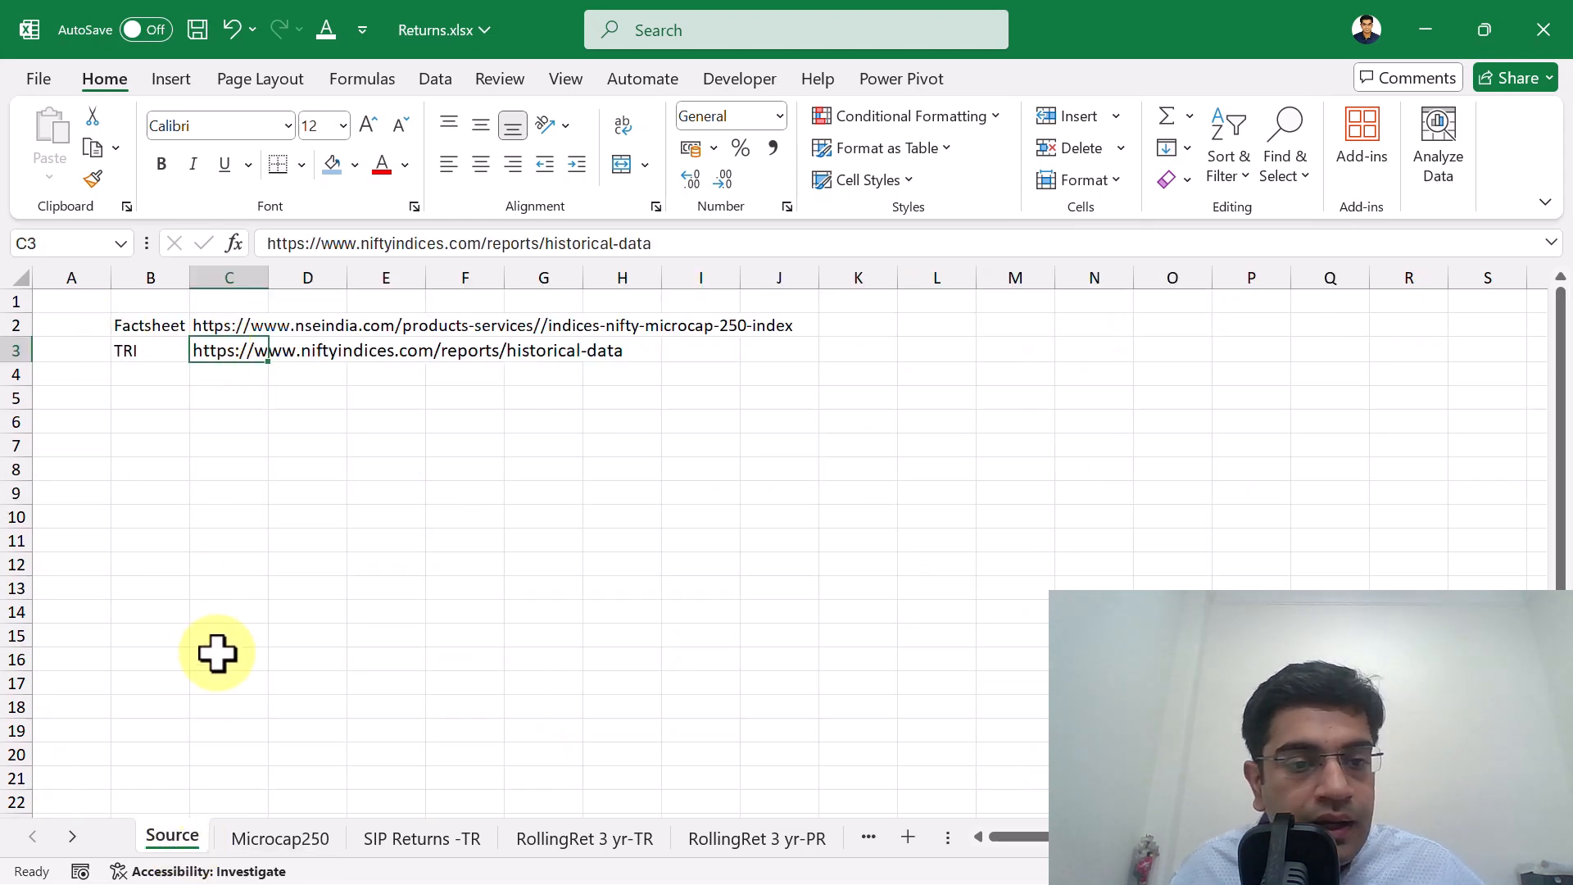
left_click(212, 326)
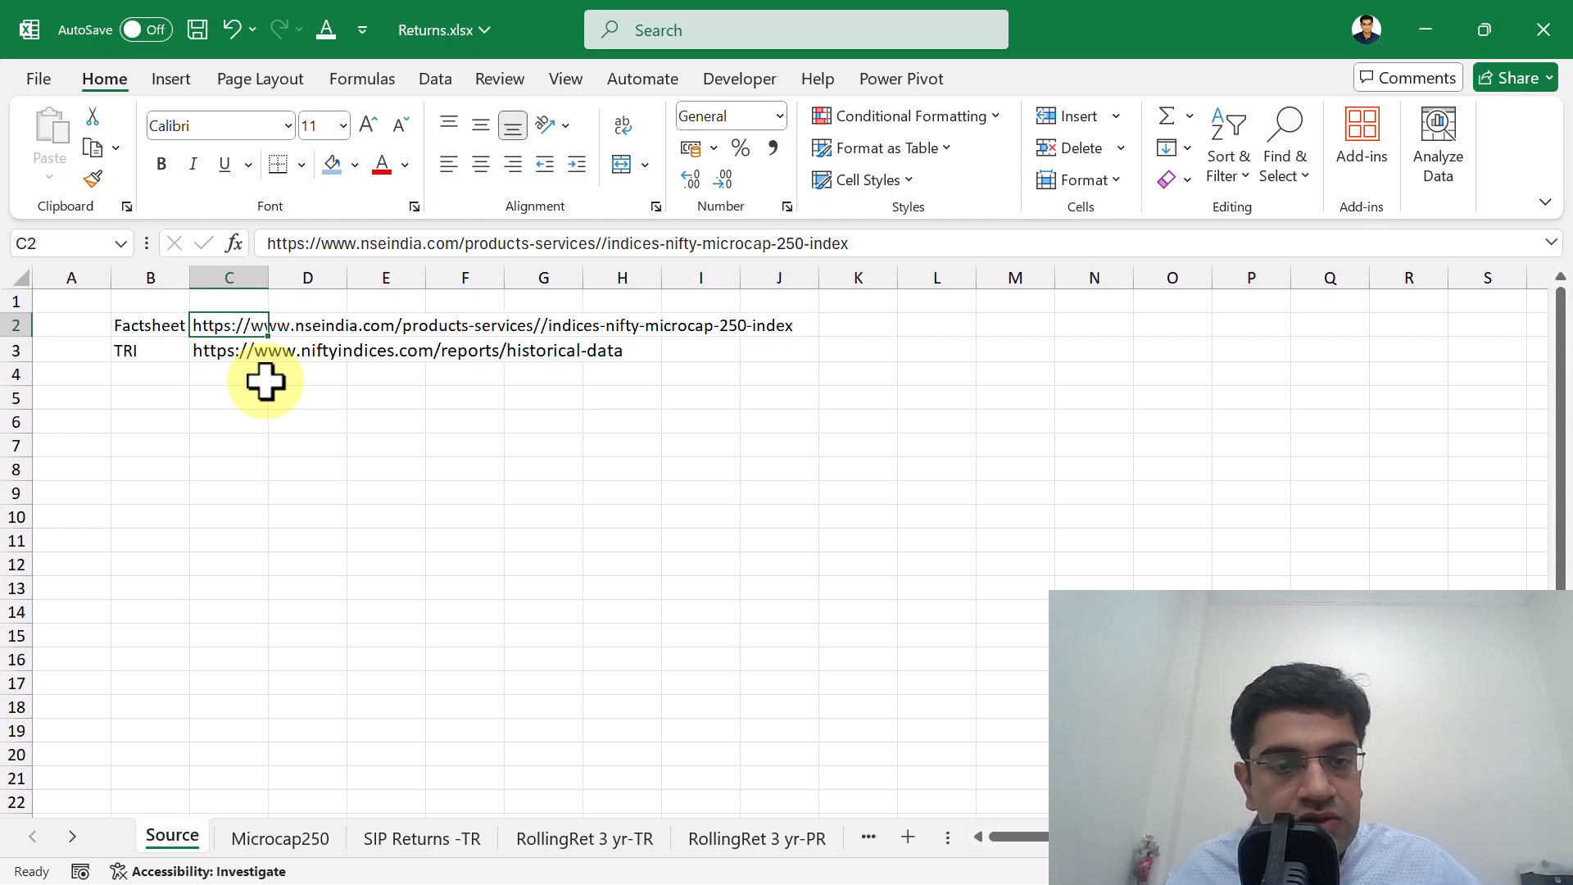
key("ctrl+c")
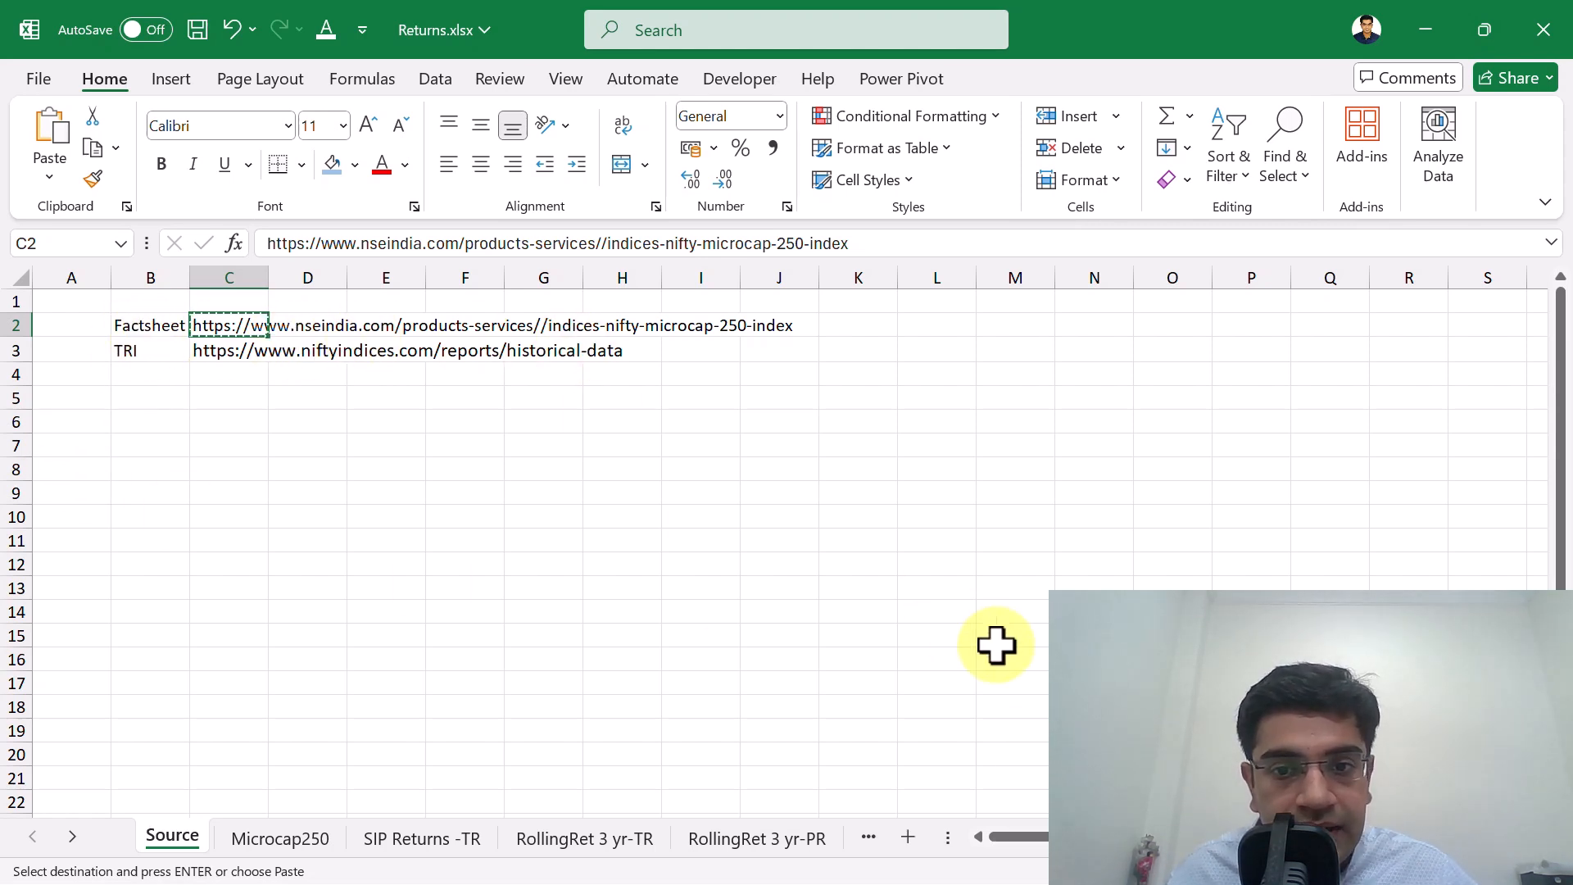
key("alt+Tab")
key("ctrl+v")
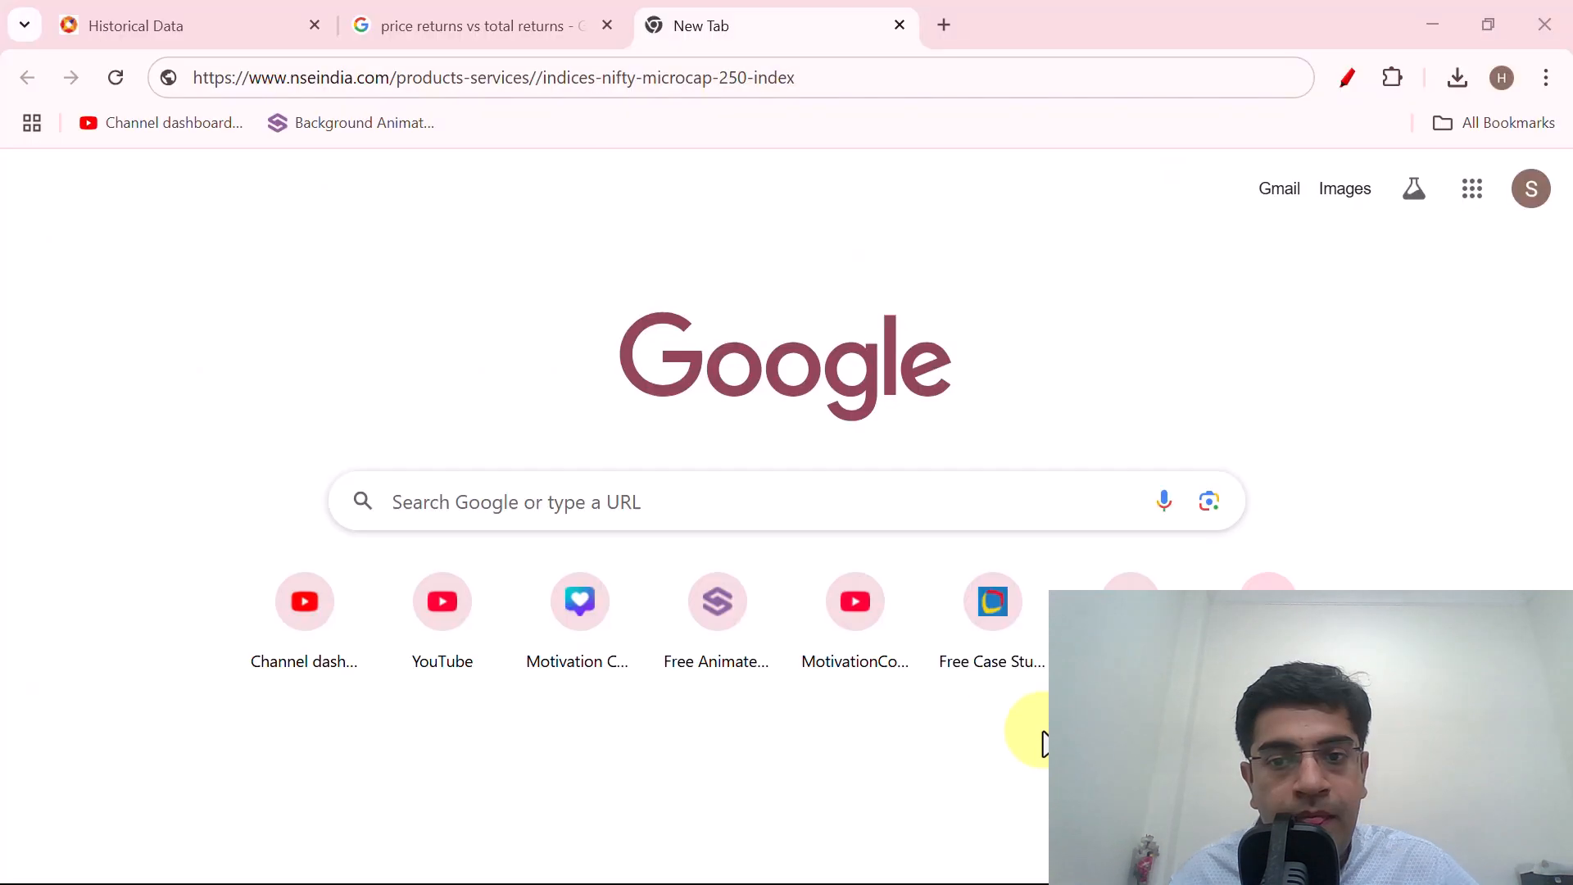
left_click(822, 75)
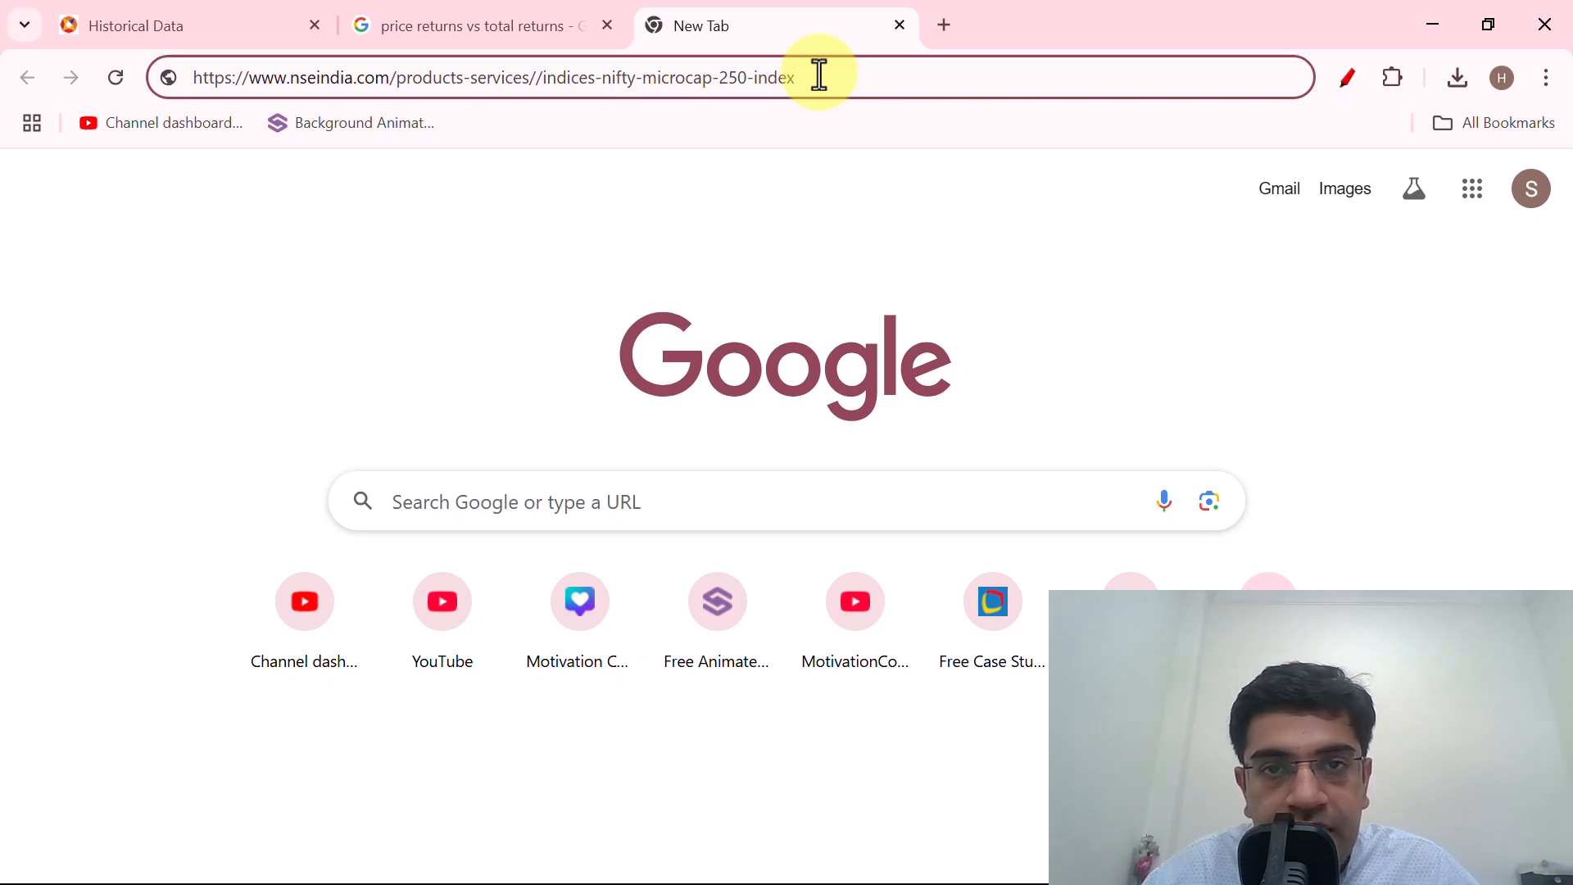
key("Return")
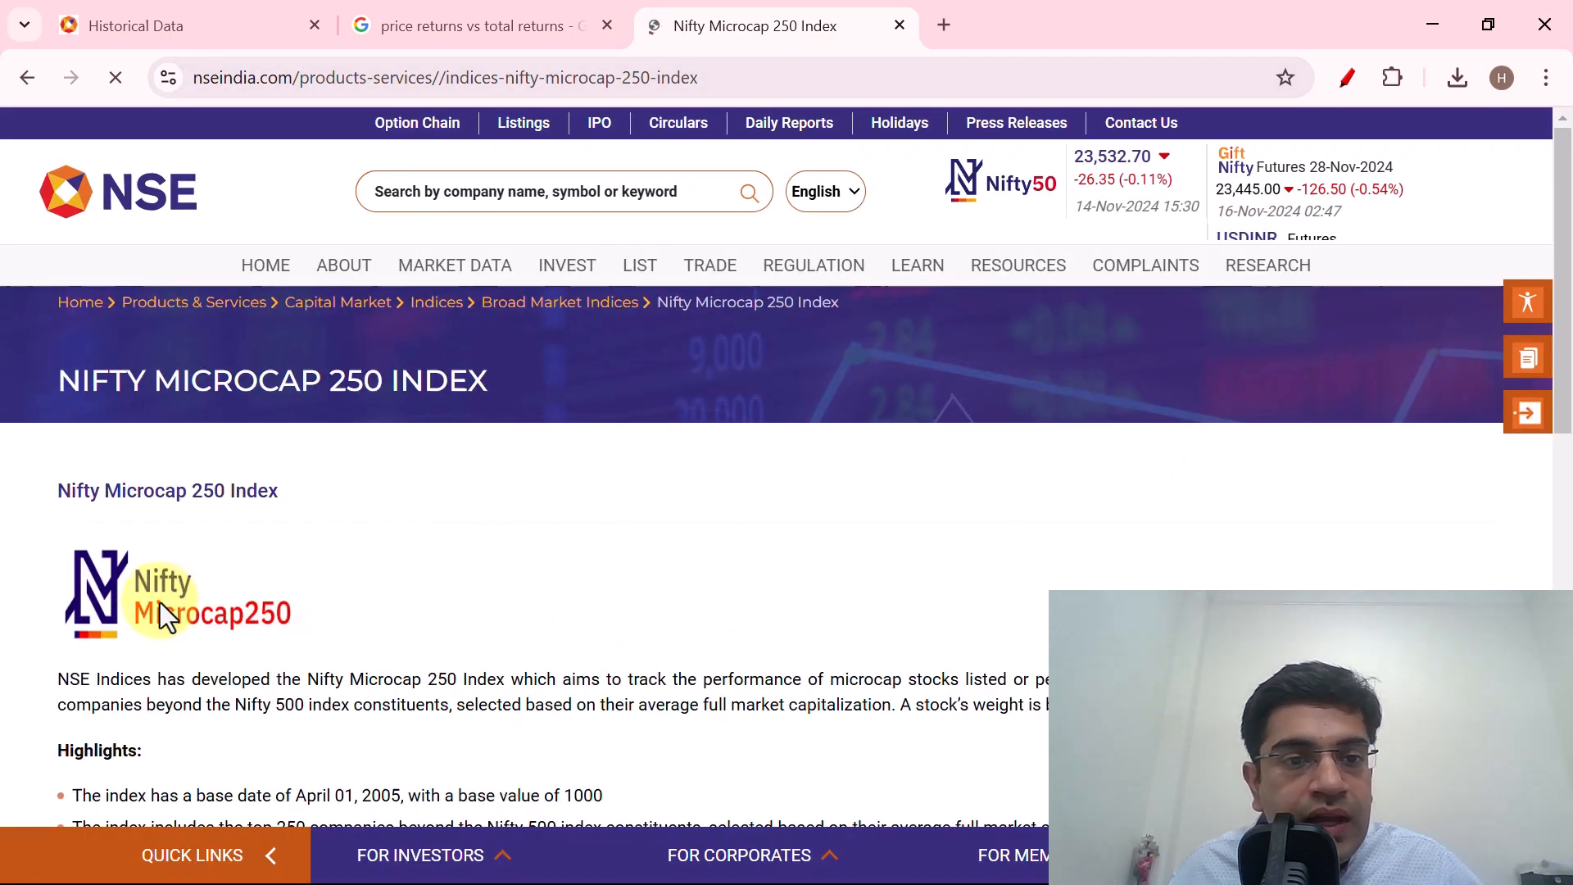
Open the Nifty Microcap 250 fact sheet PDF from the download links on the NSE index page.
scroll(392, 594, "down", 3)
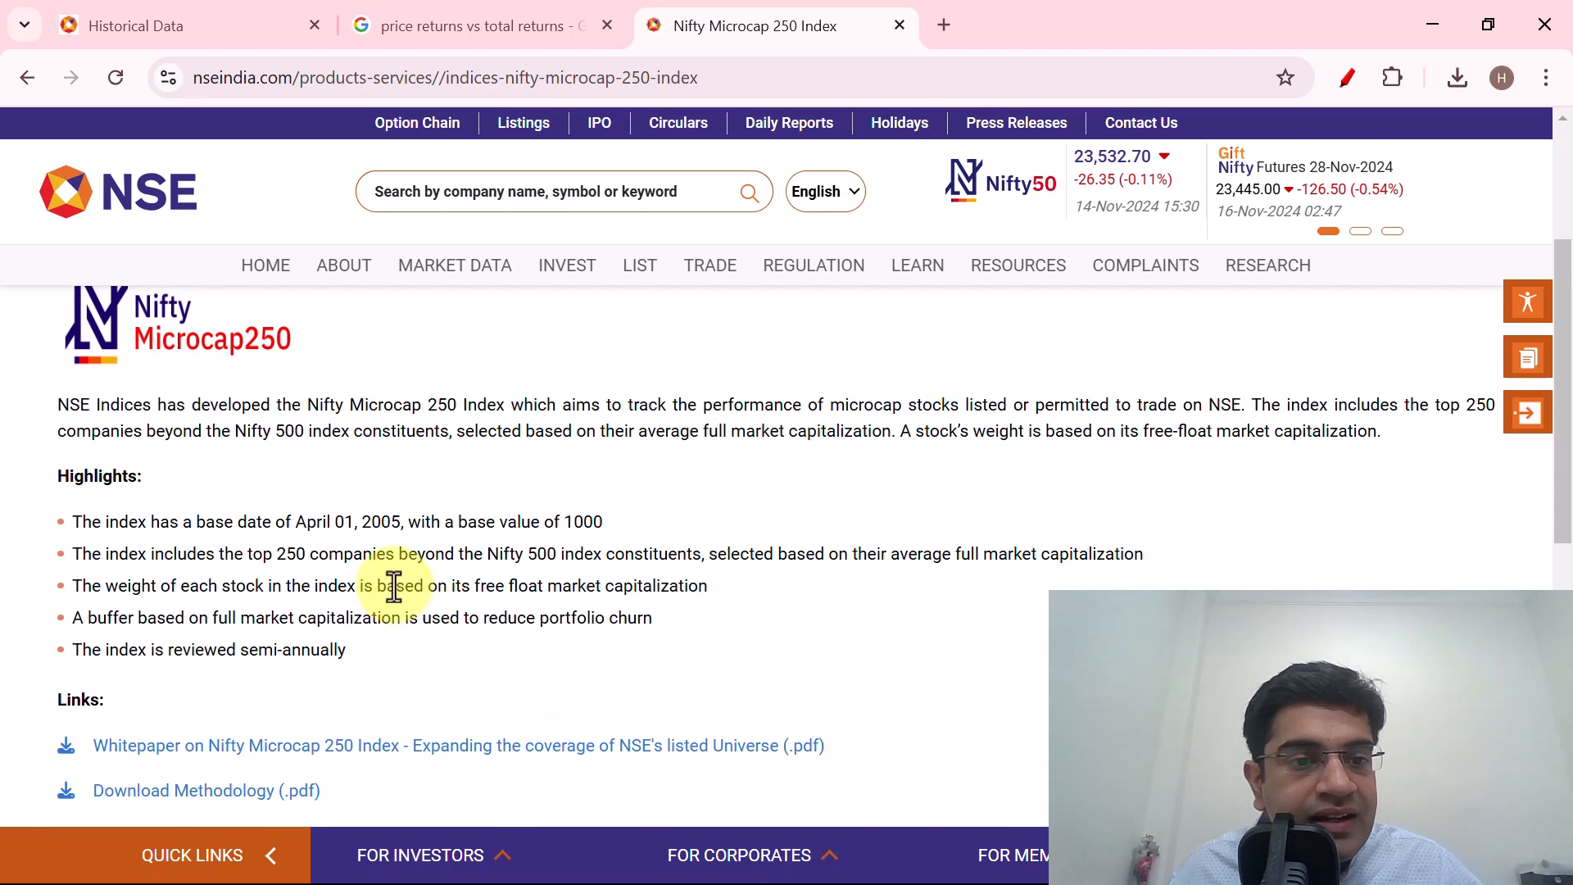
scroll(394, 587, "down", 3)
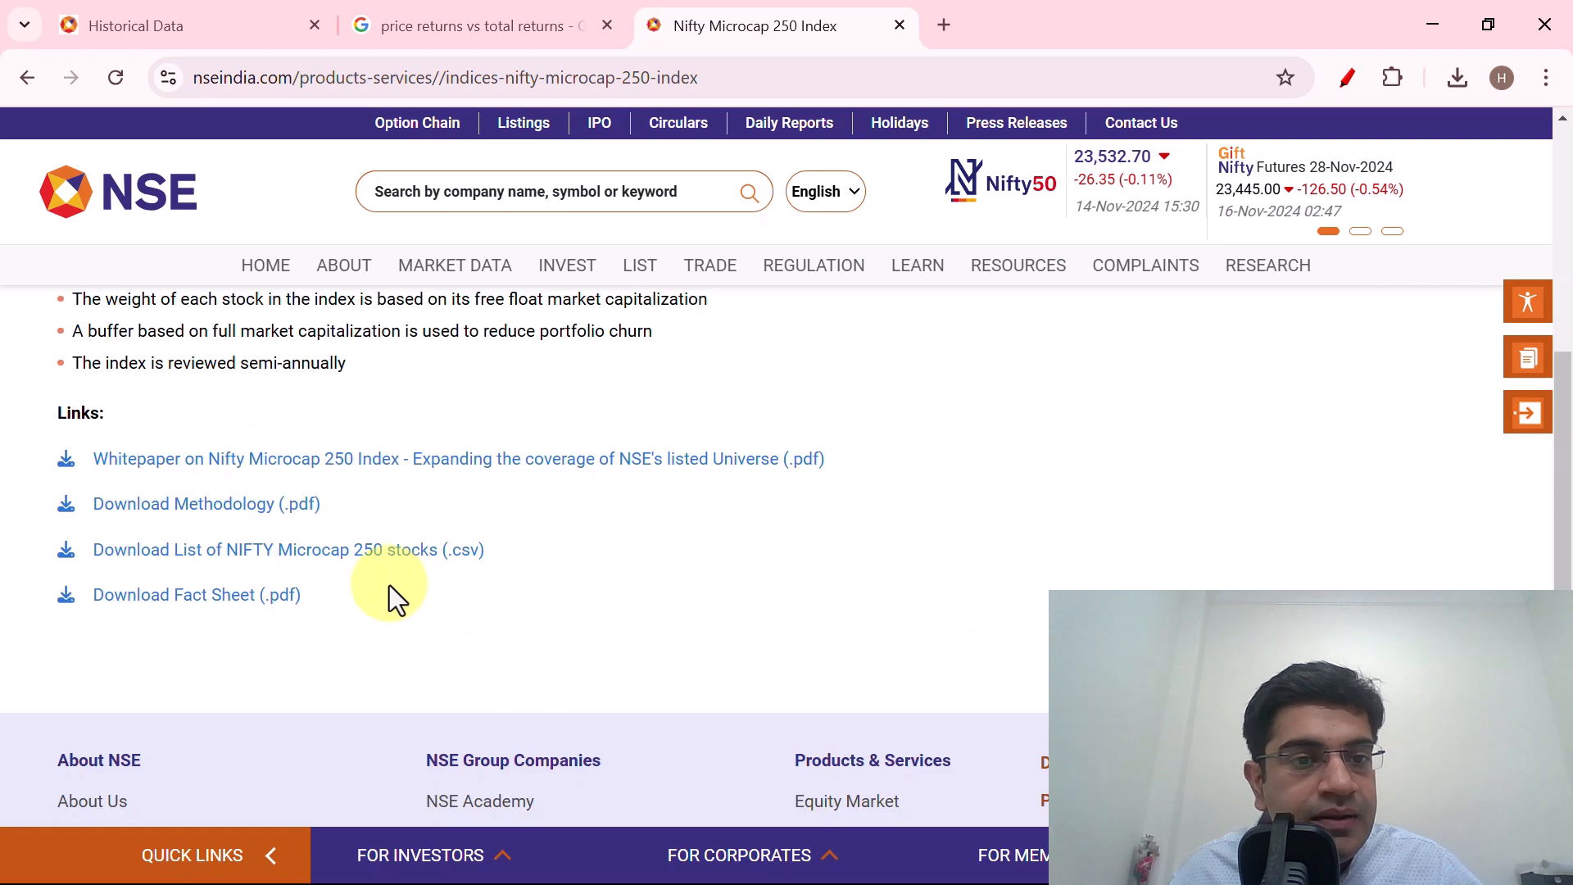
left_click(192, 604)
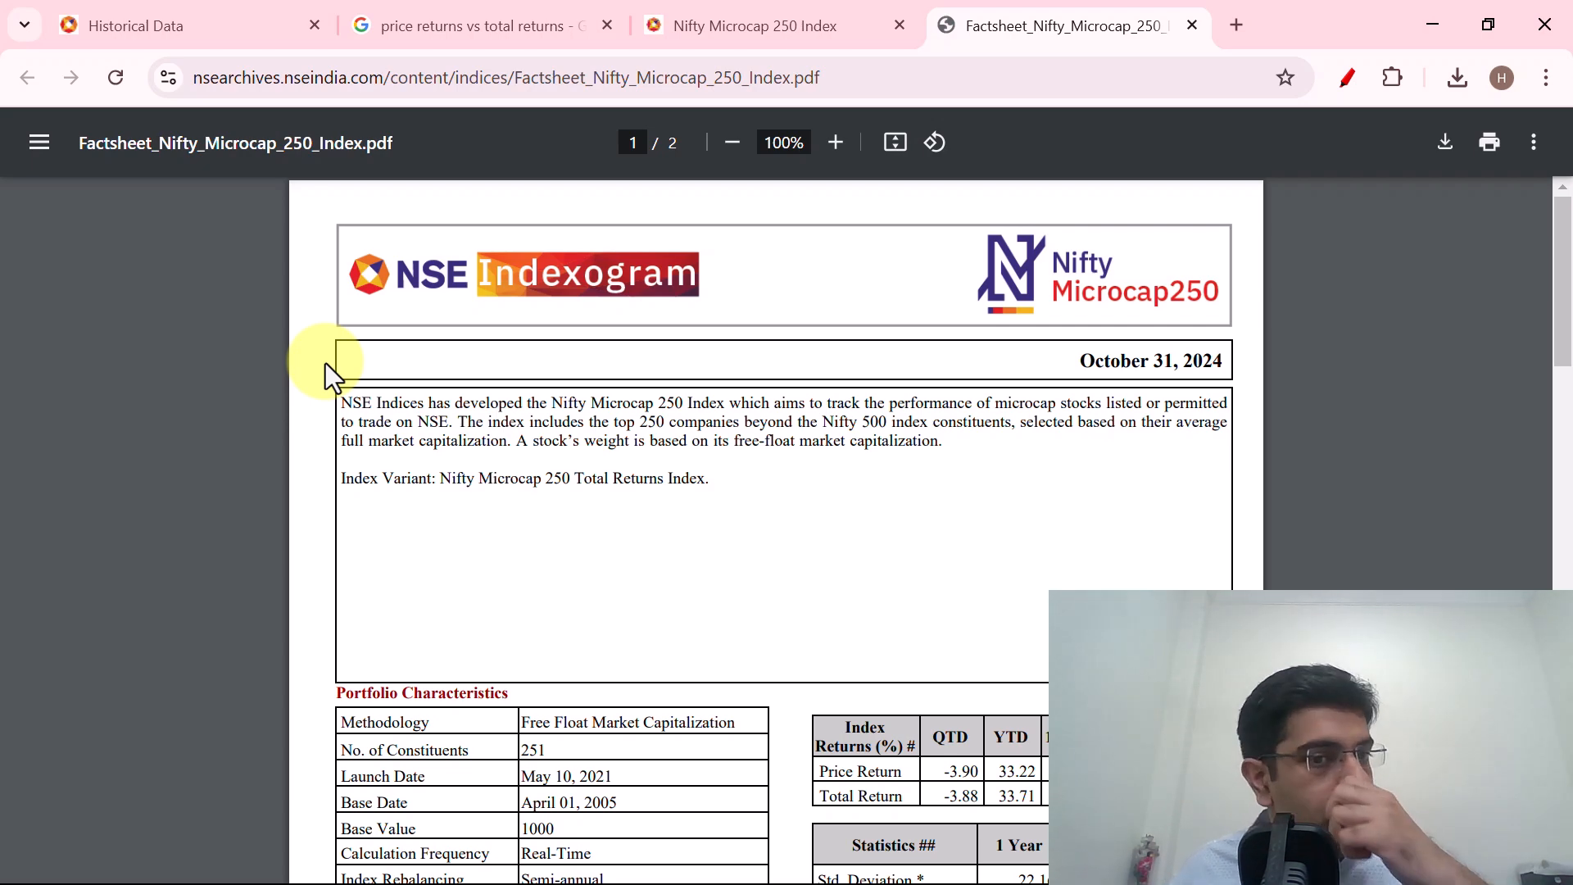
Find the Index Returns table in the fact sheet and select its Total Return row, then only the 1 Year total return.
scroll(785, 422, "down", 1)
scroll(785, 422, "down", 3)
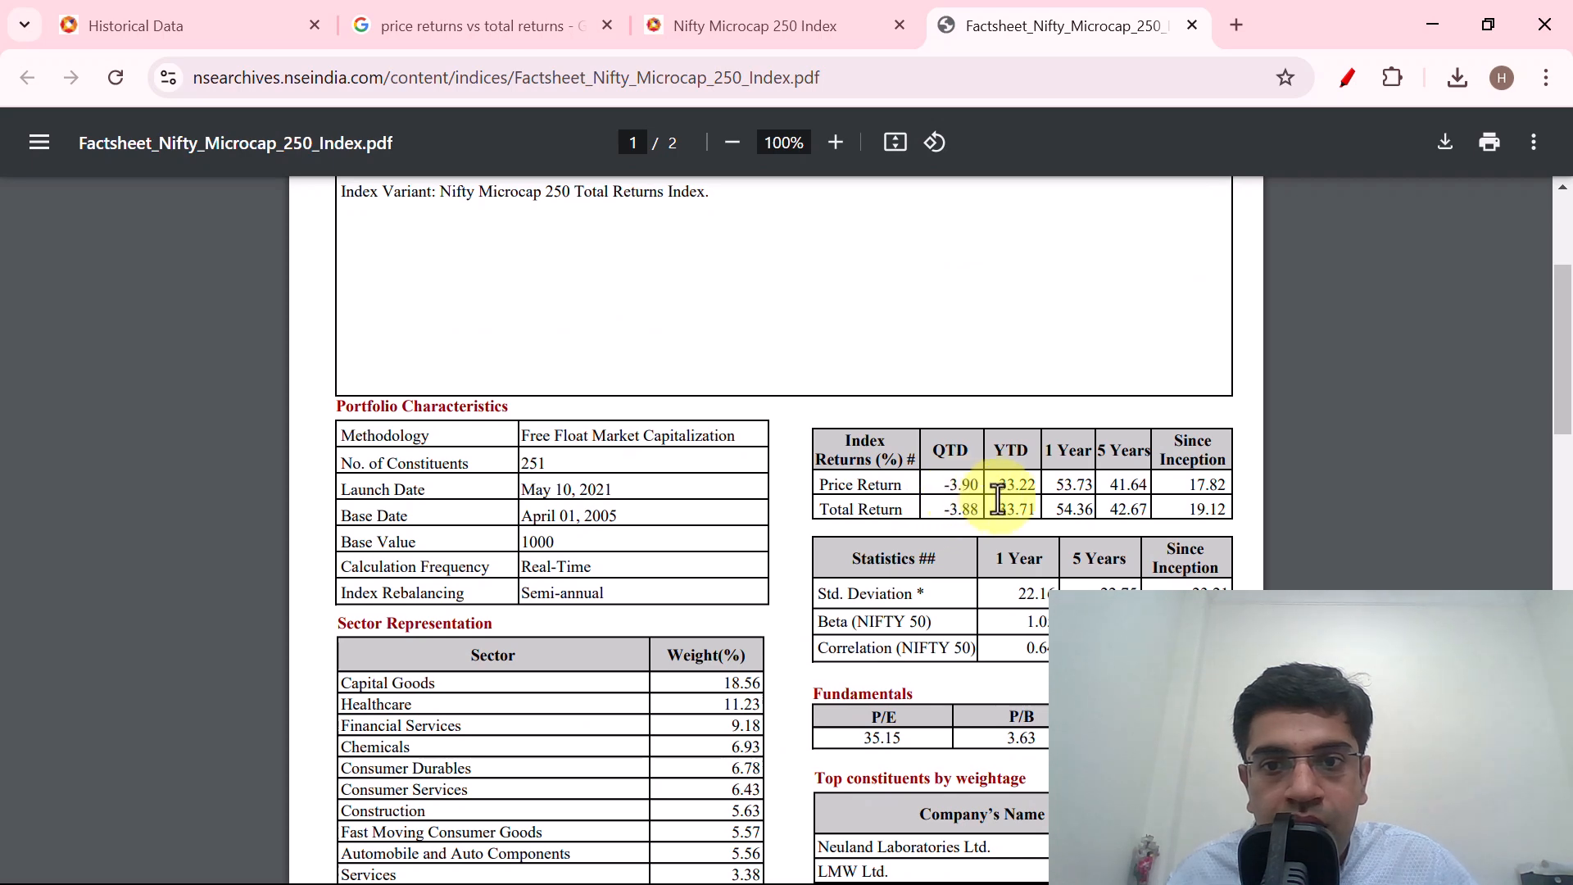
left_click_drag(817, 513, 1190, 515)
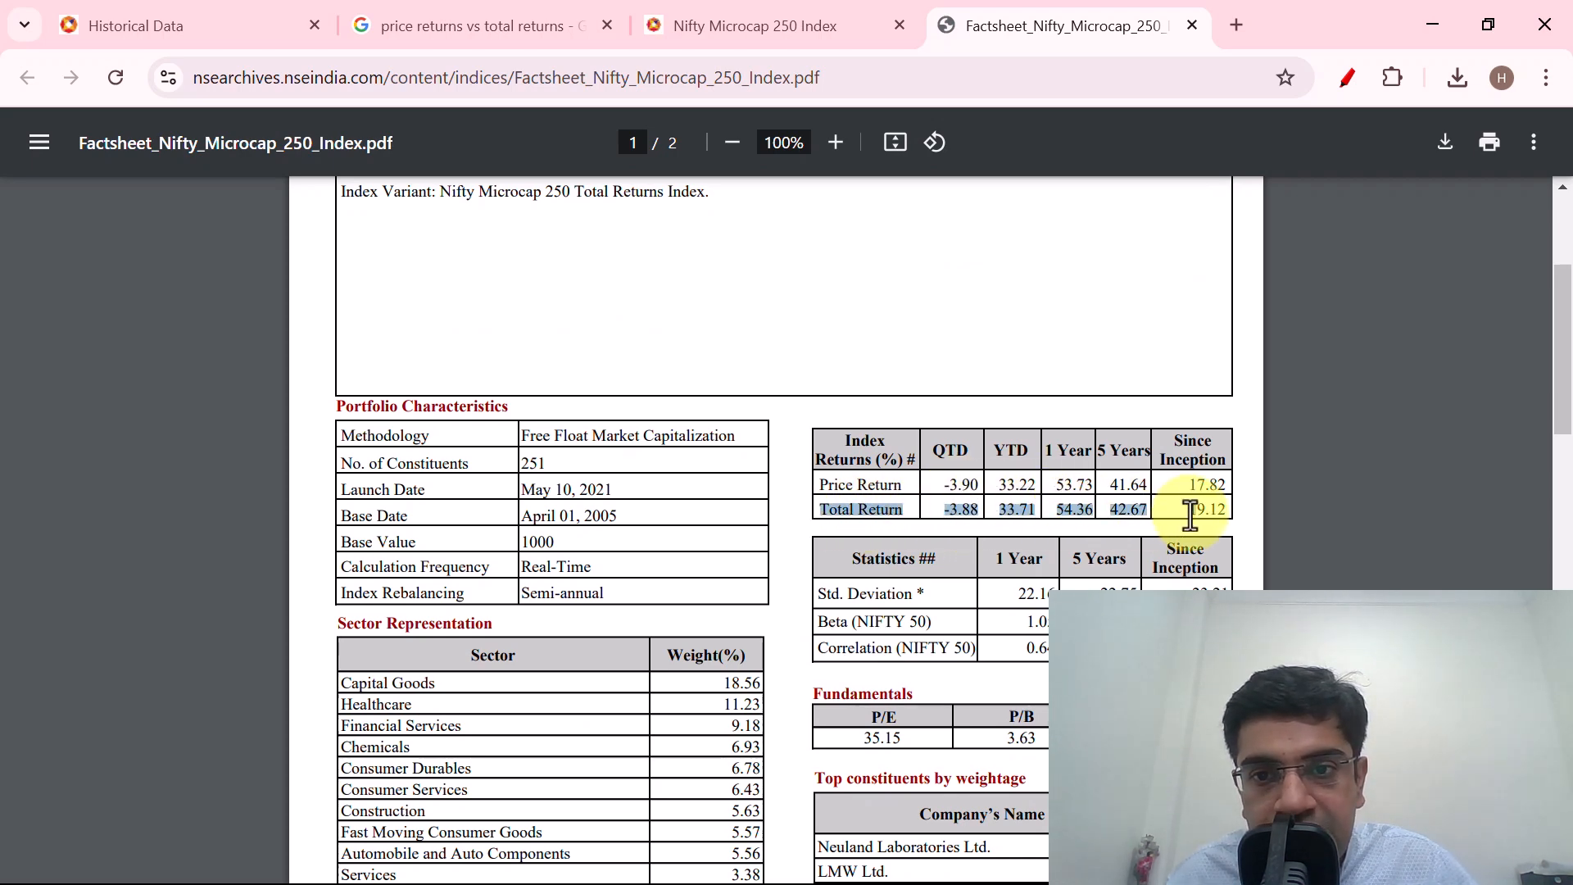
left_click(1064, 509)
double_click(1085, 511)
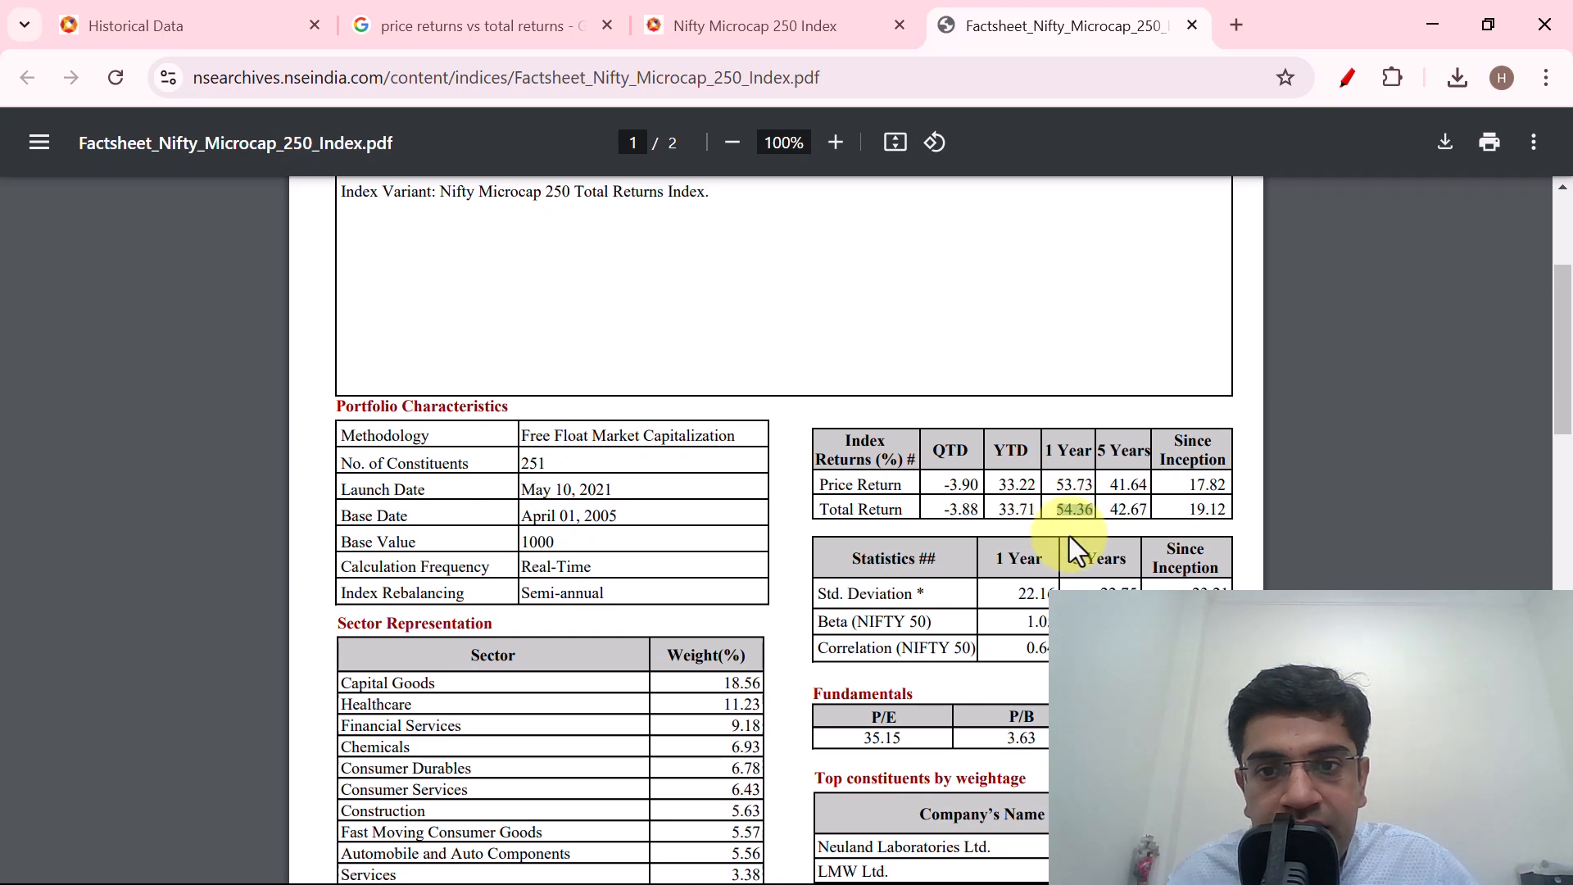
Switch to Returns.xlsx in Excel and check the 1-year trailing return in F6 of the Microcap250 sheet against the fact sheet.
key("alt+Tab")
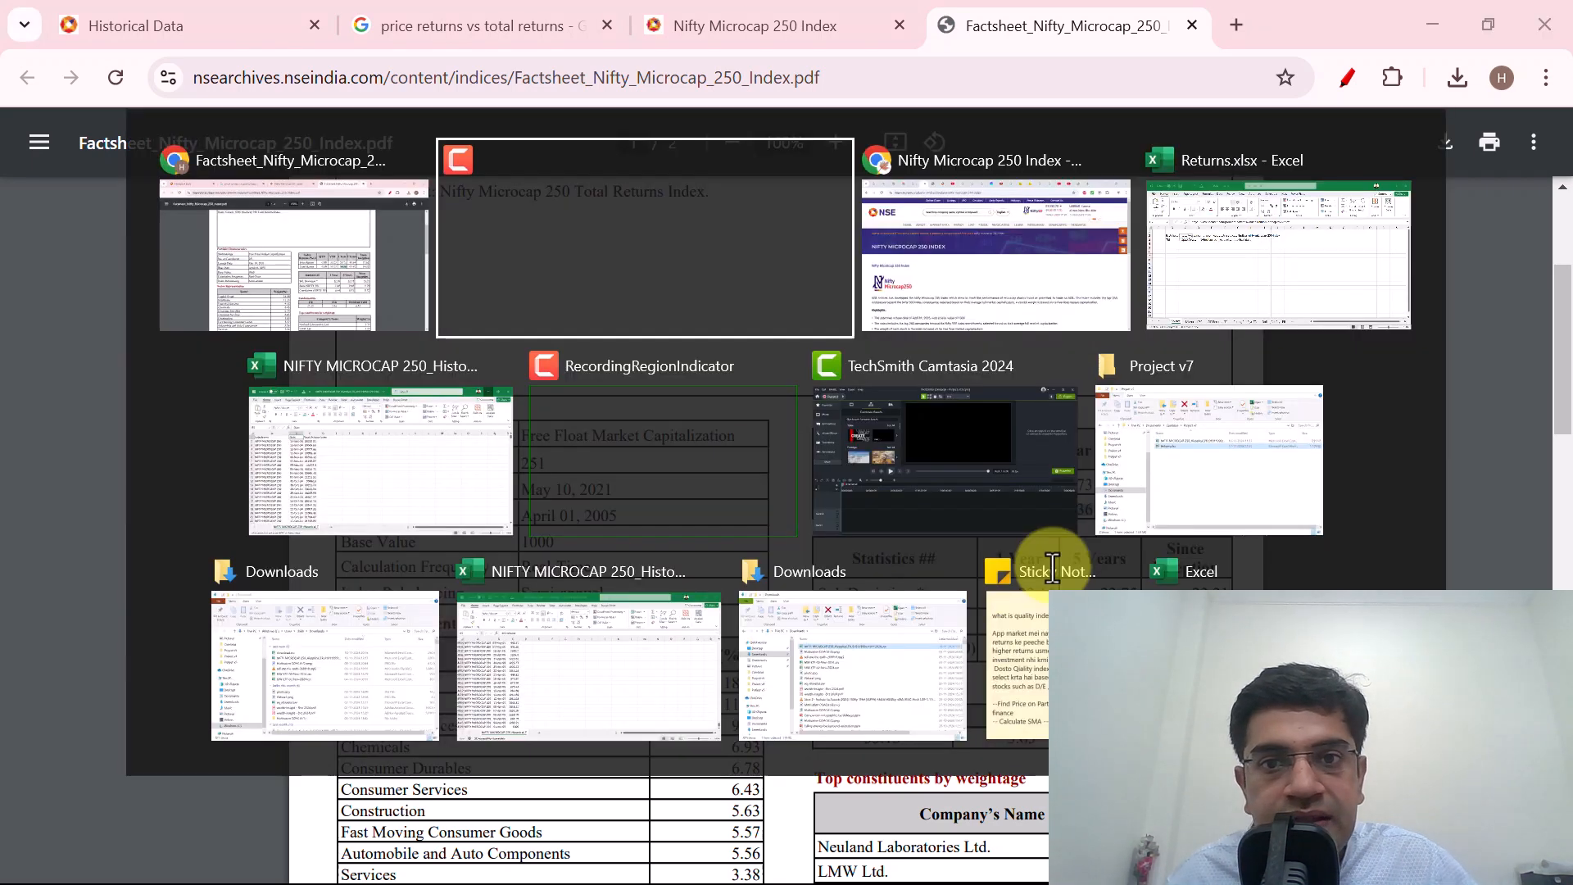
key("alt+Tab")
key("alt+Tab")
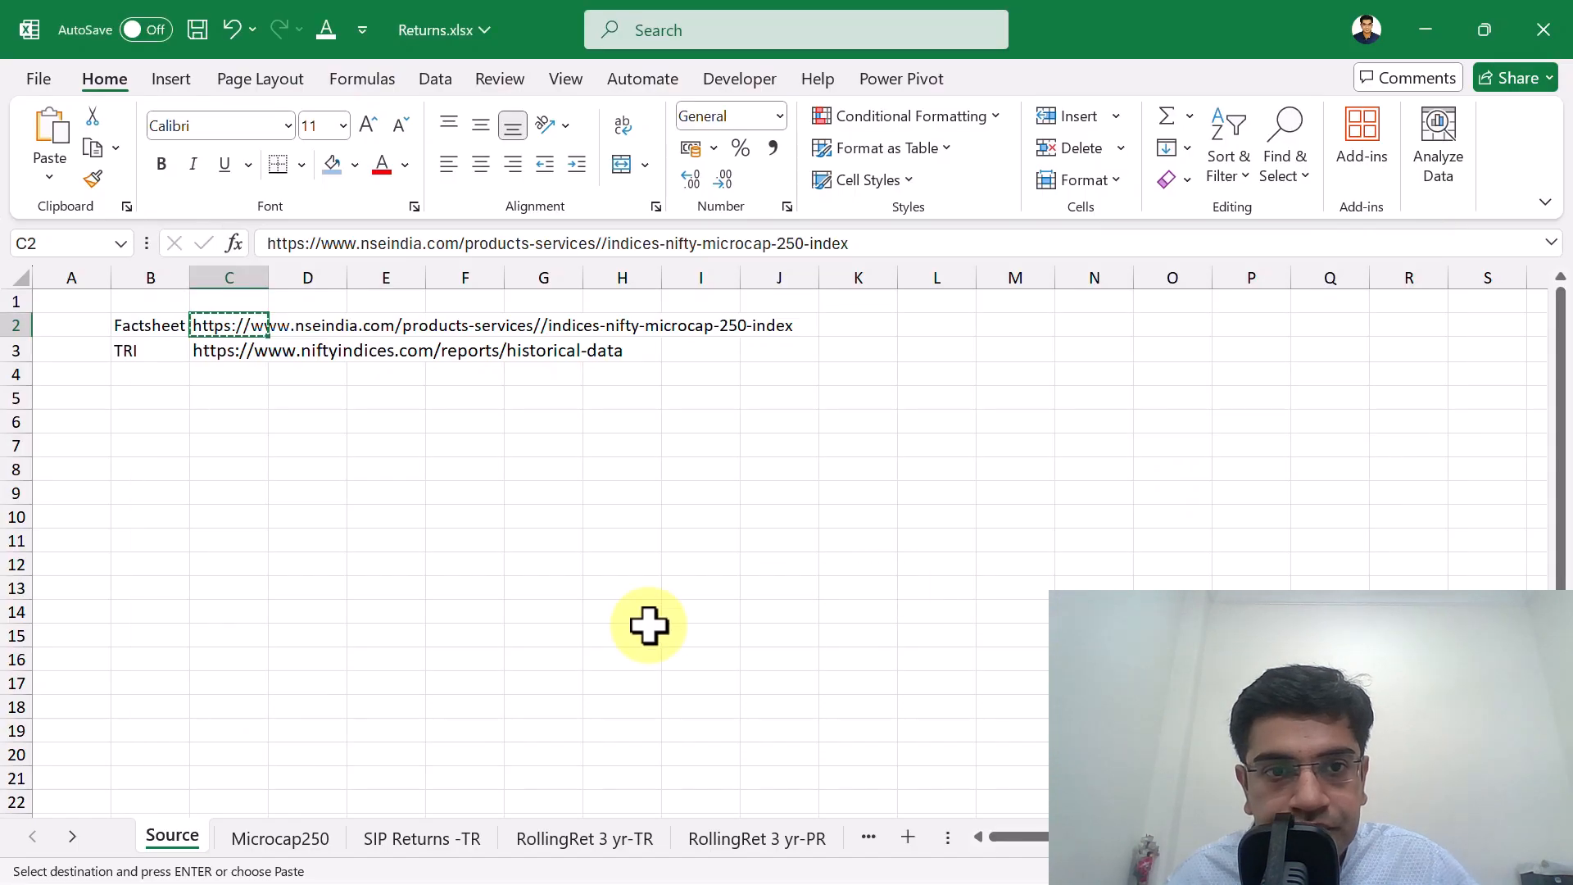
left_click(273, 851)
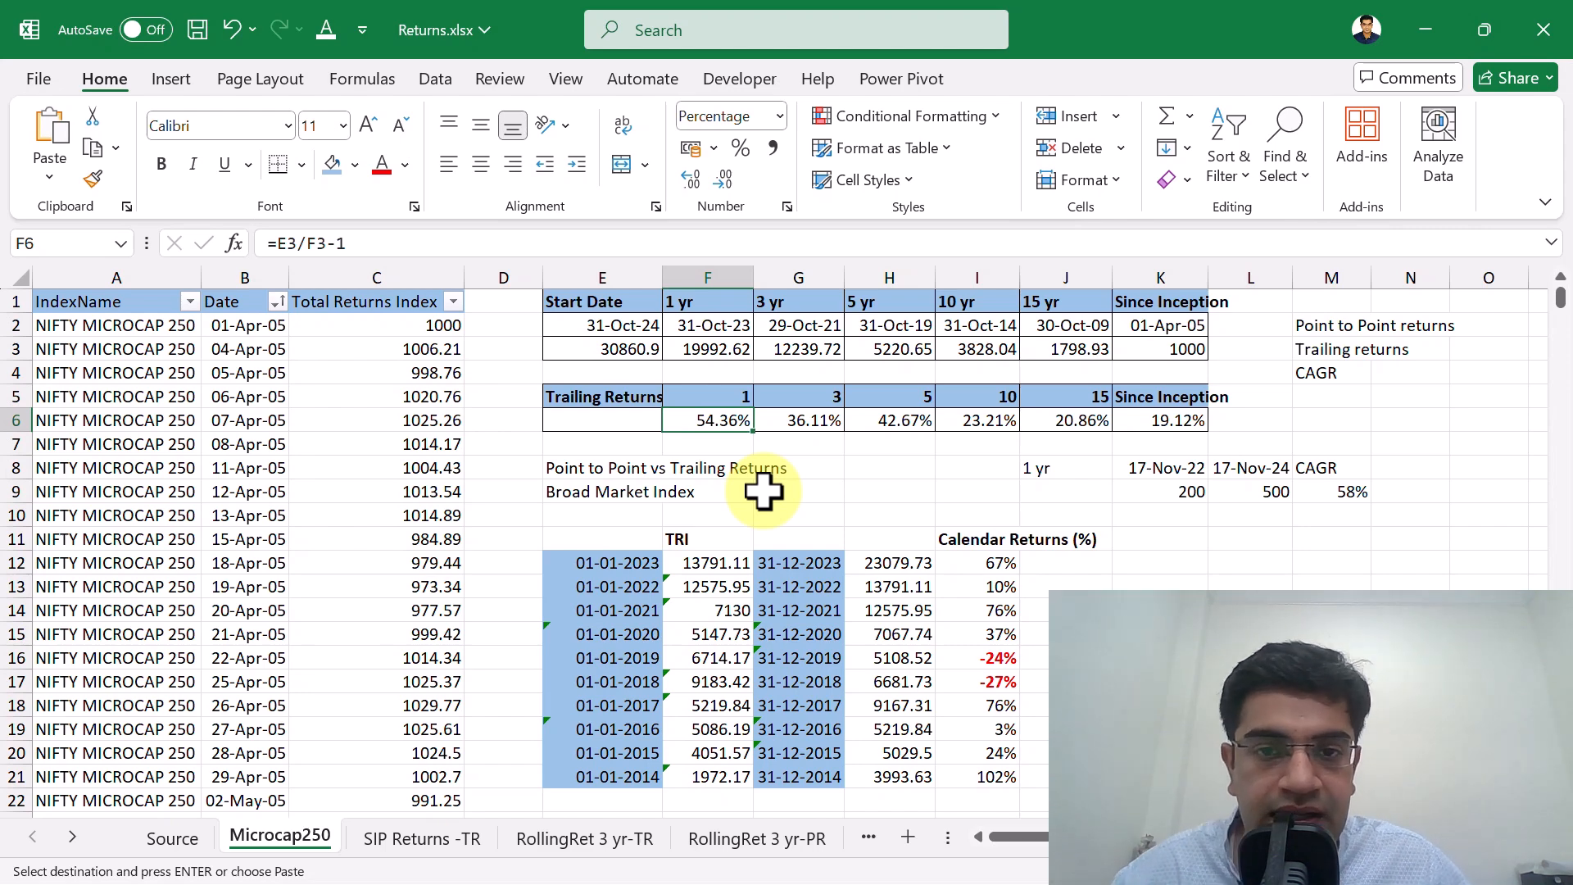
Select the 5 Years total return in Chrome's fact sheet and compare it with the 5-year trailing return in H6 in Excel.
key("alt+Tab")
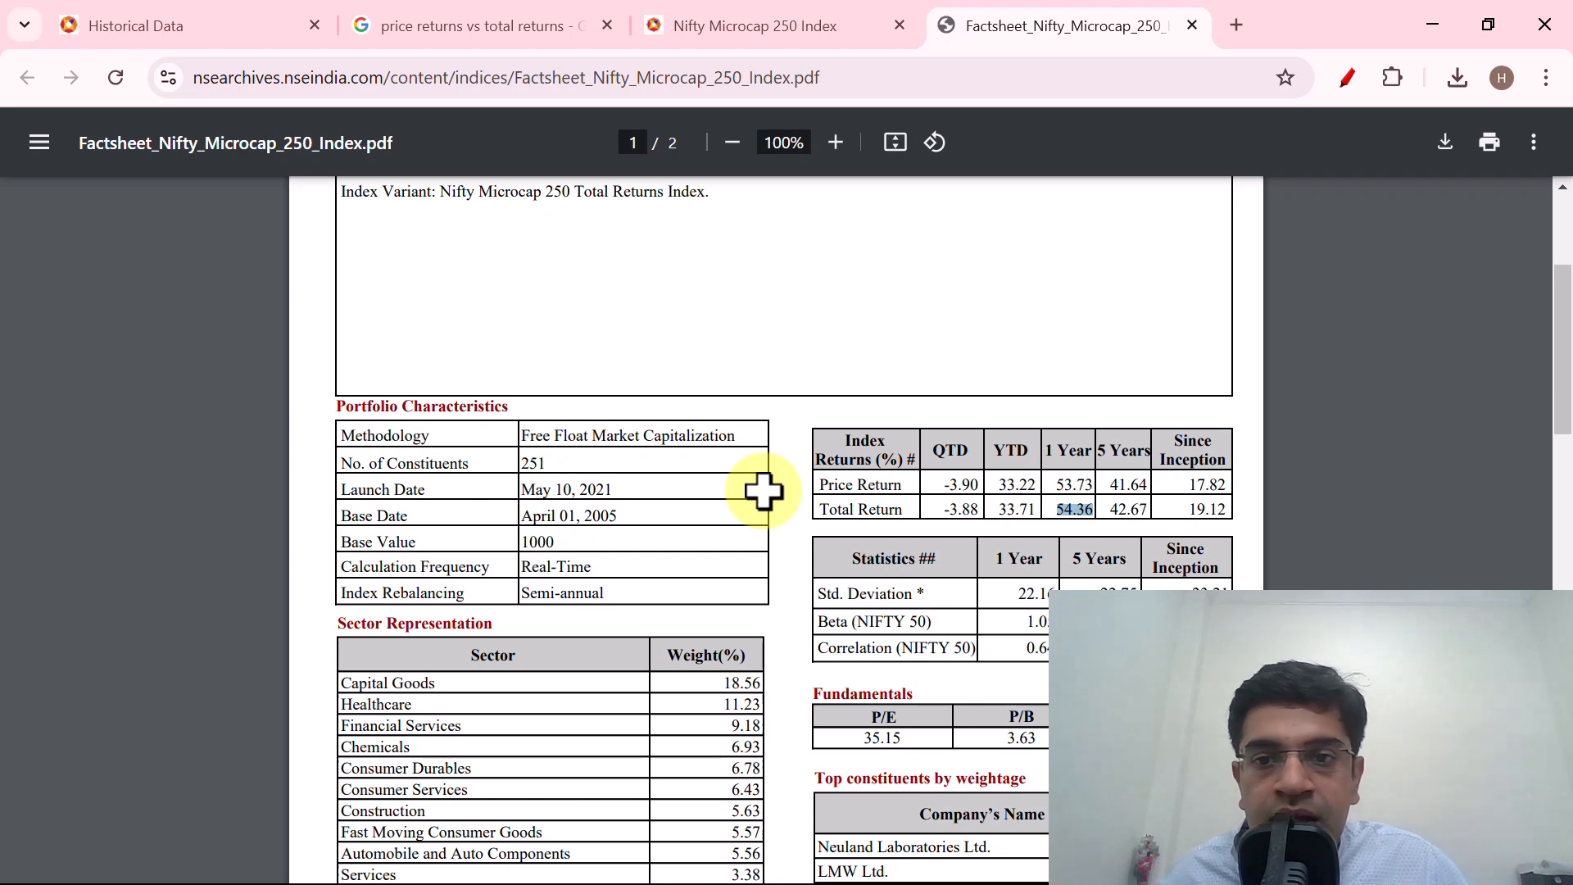
double_click(1129, 510)
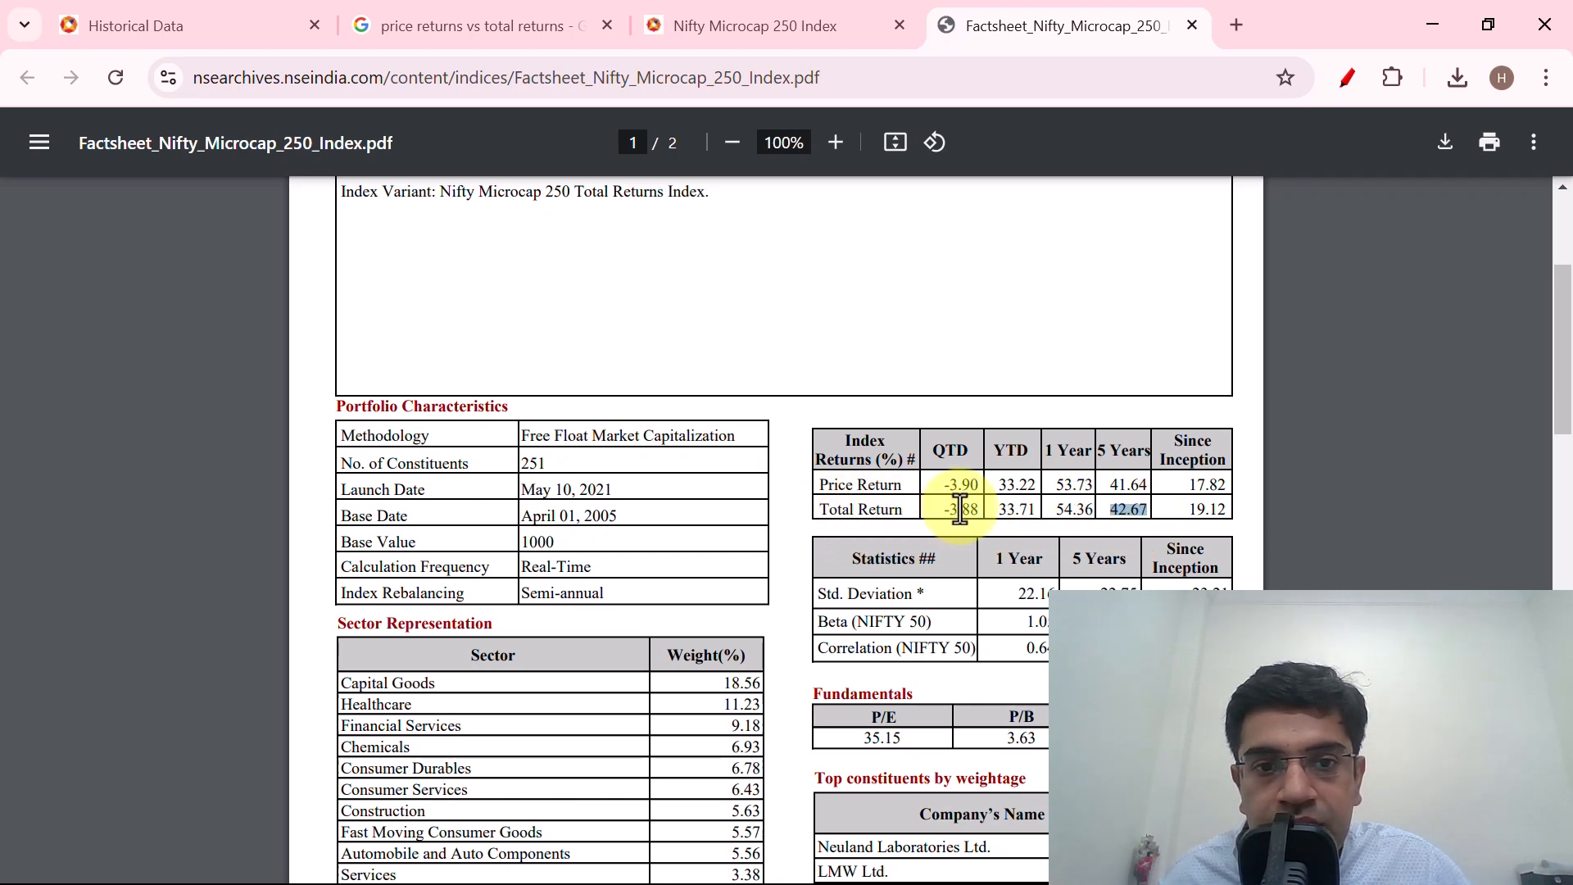
key("alt+Tab")
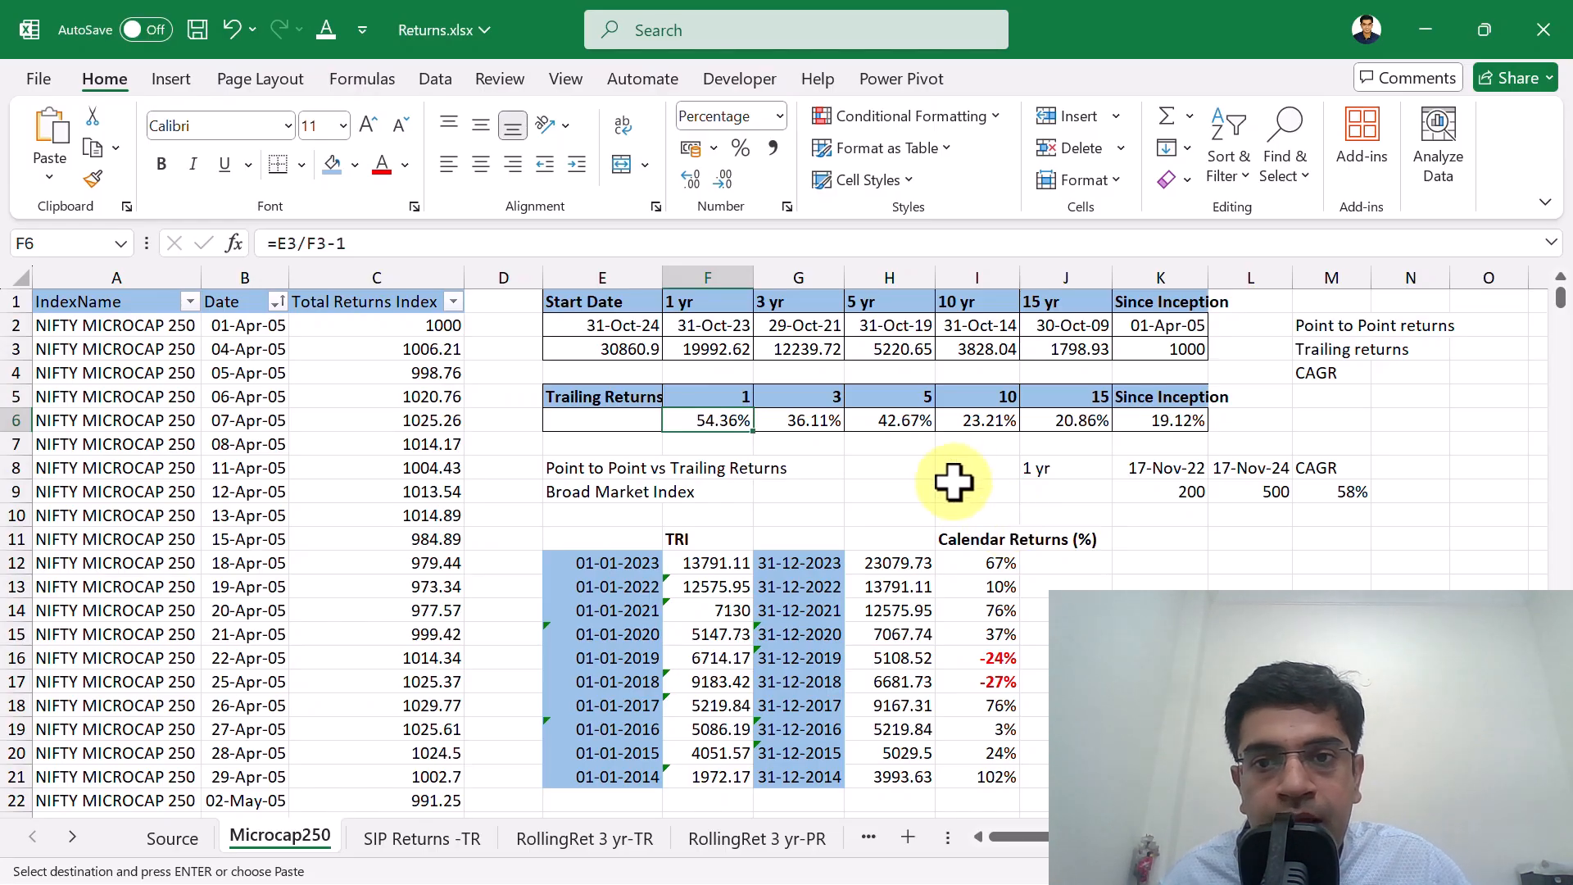
left_click(903, 421)
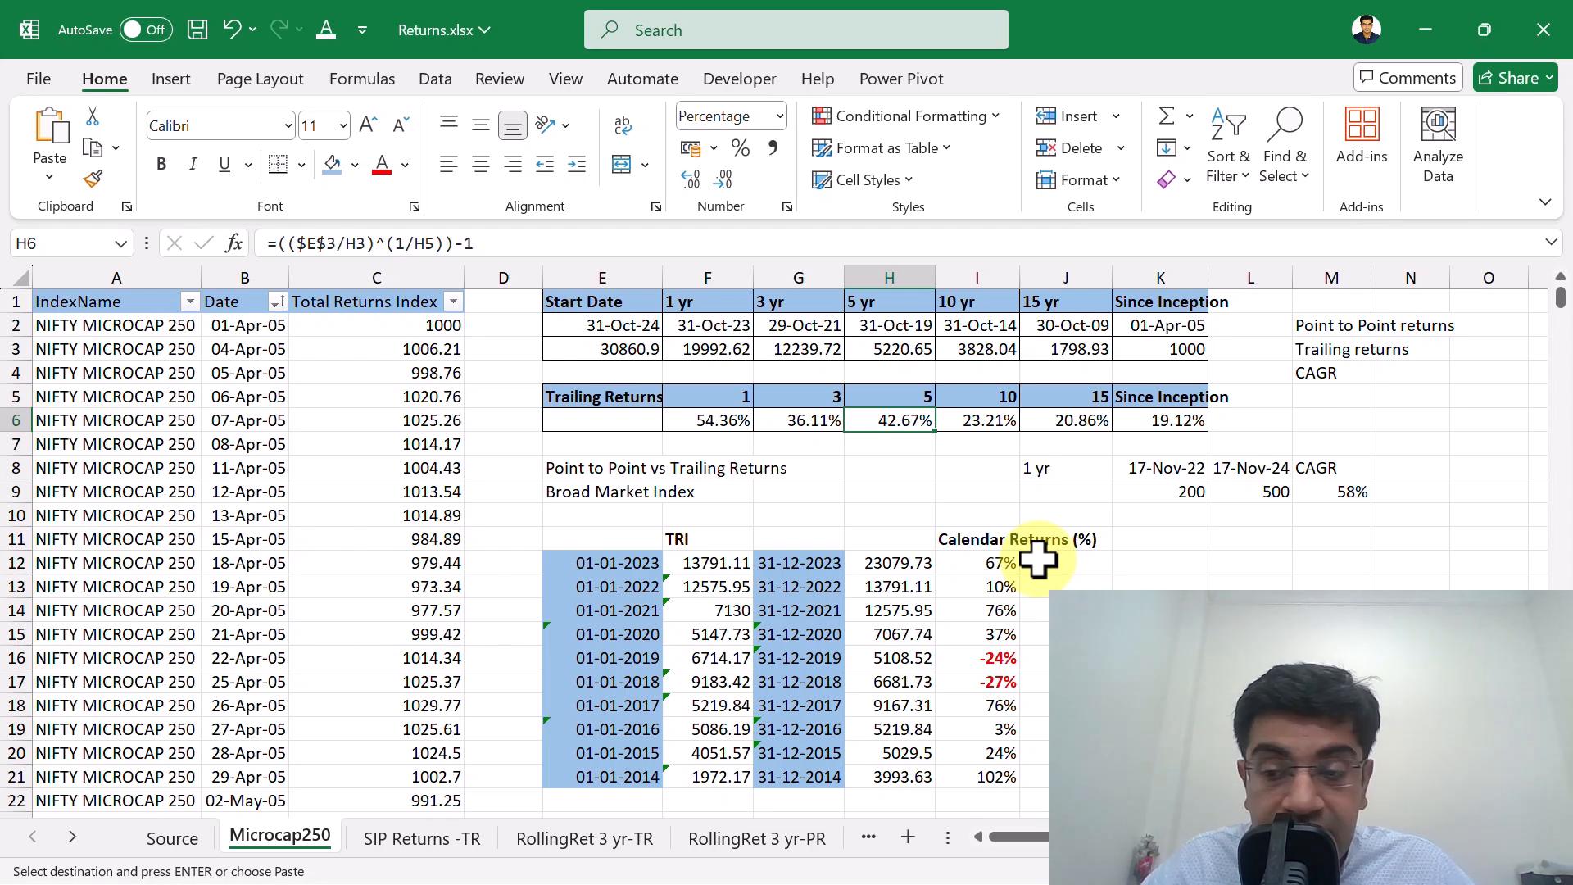
Compare the fact sheet's Since Inception total return in Chrome with the since-inception trailing return in K6 in Excel.
key("alt+Tab")
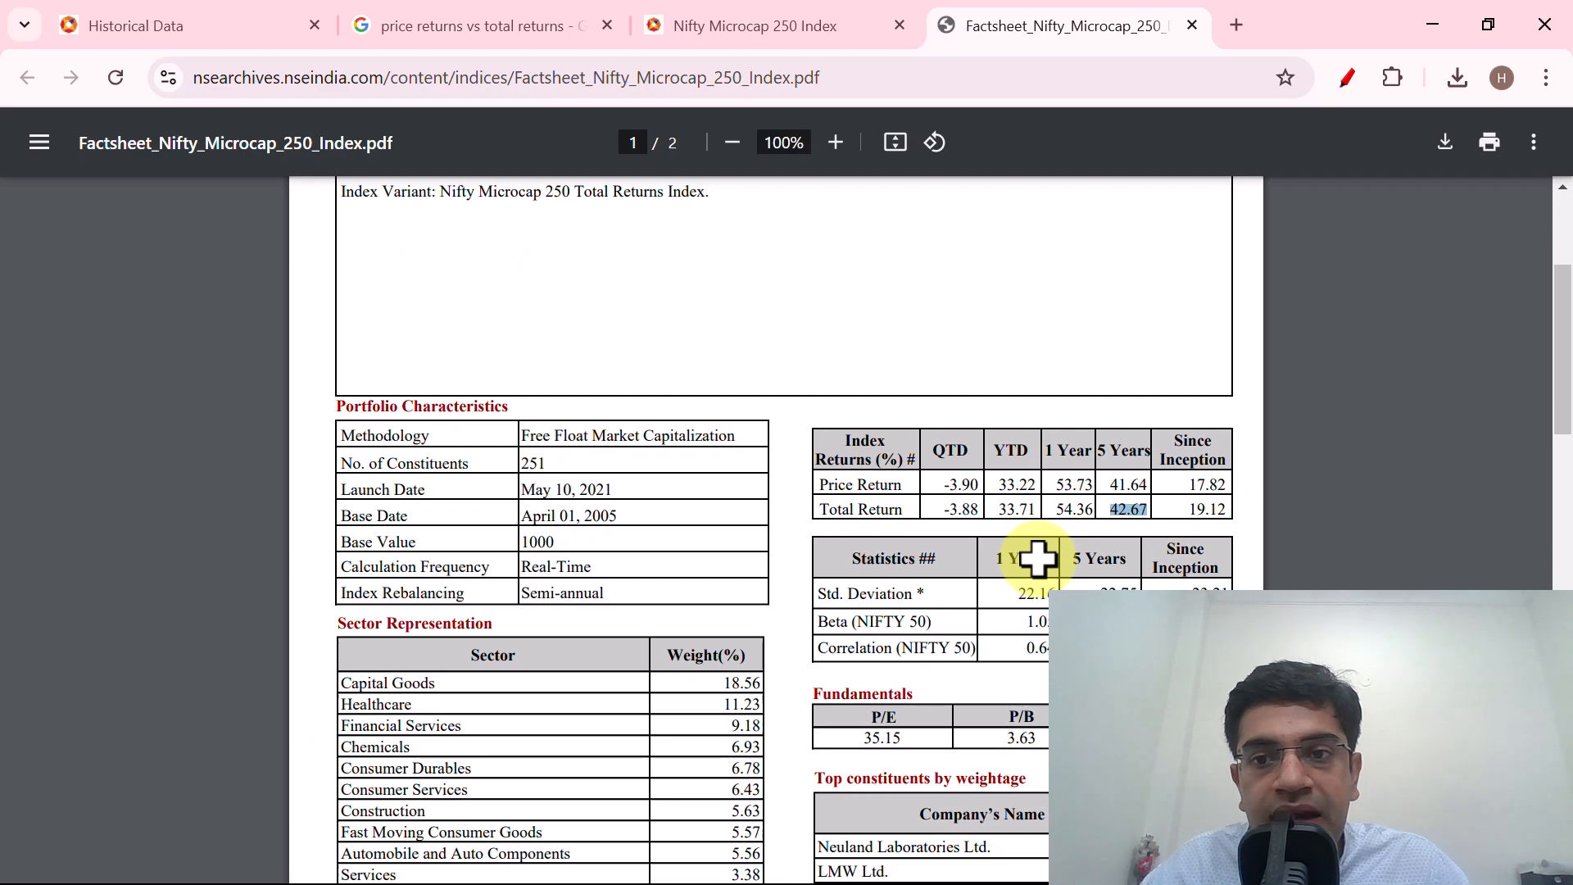
key("alt+Tab")
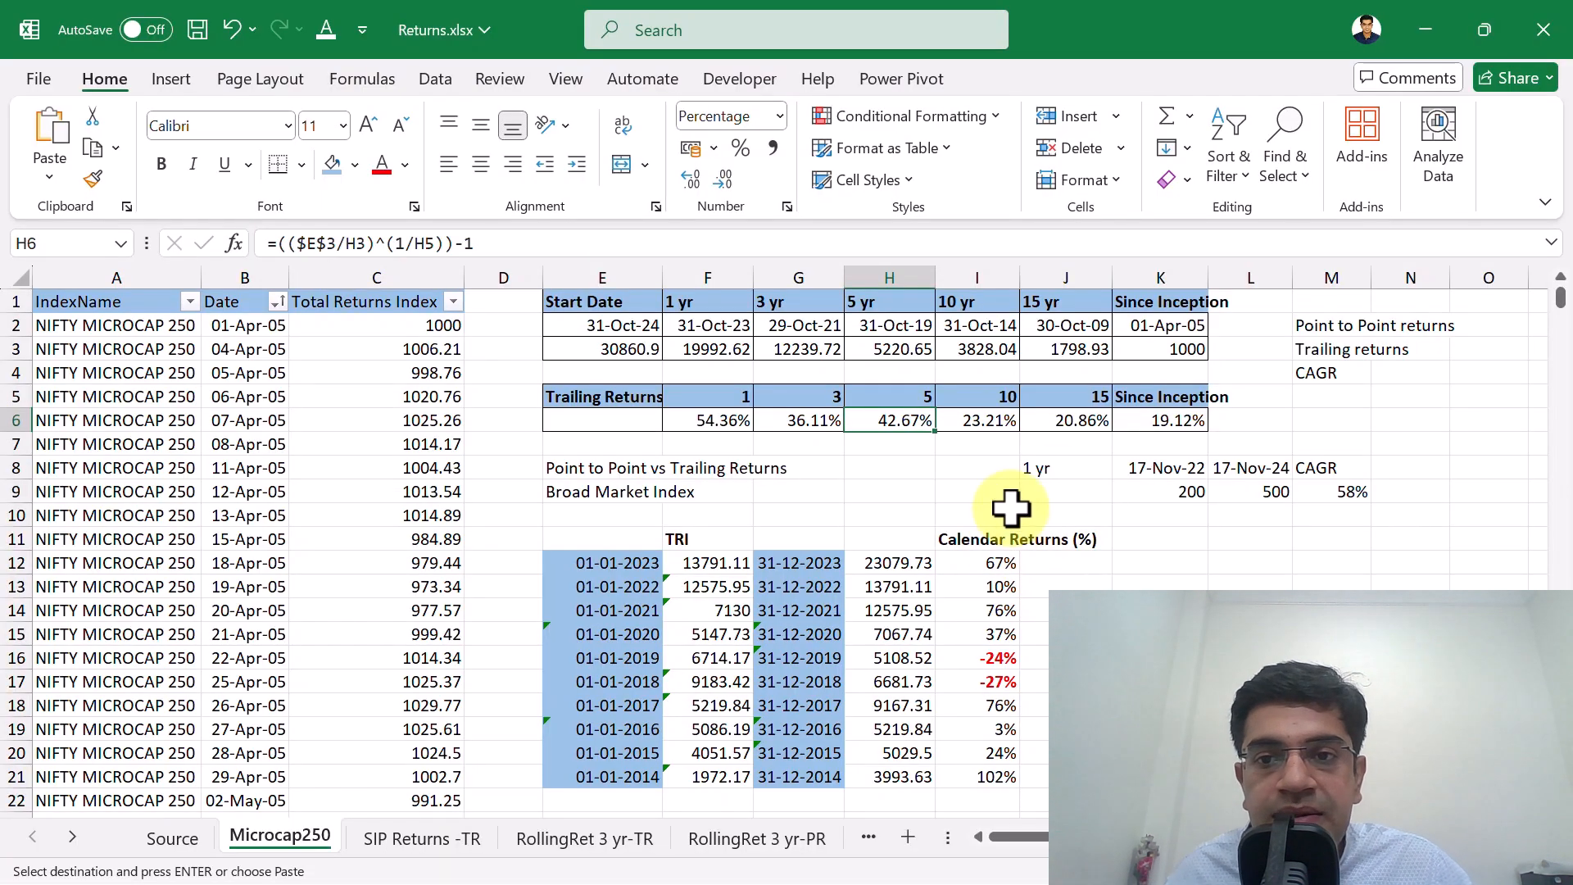
left_click(1163, 422)
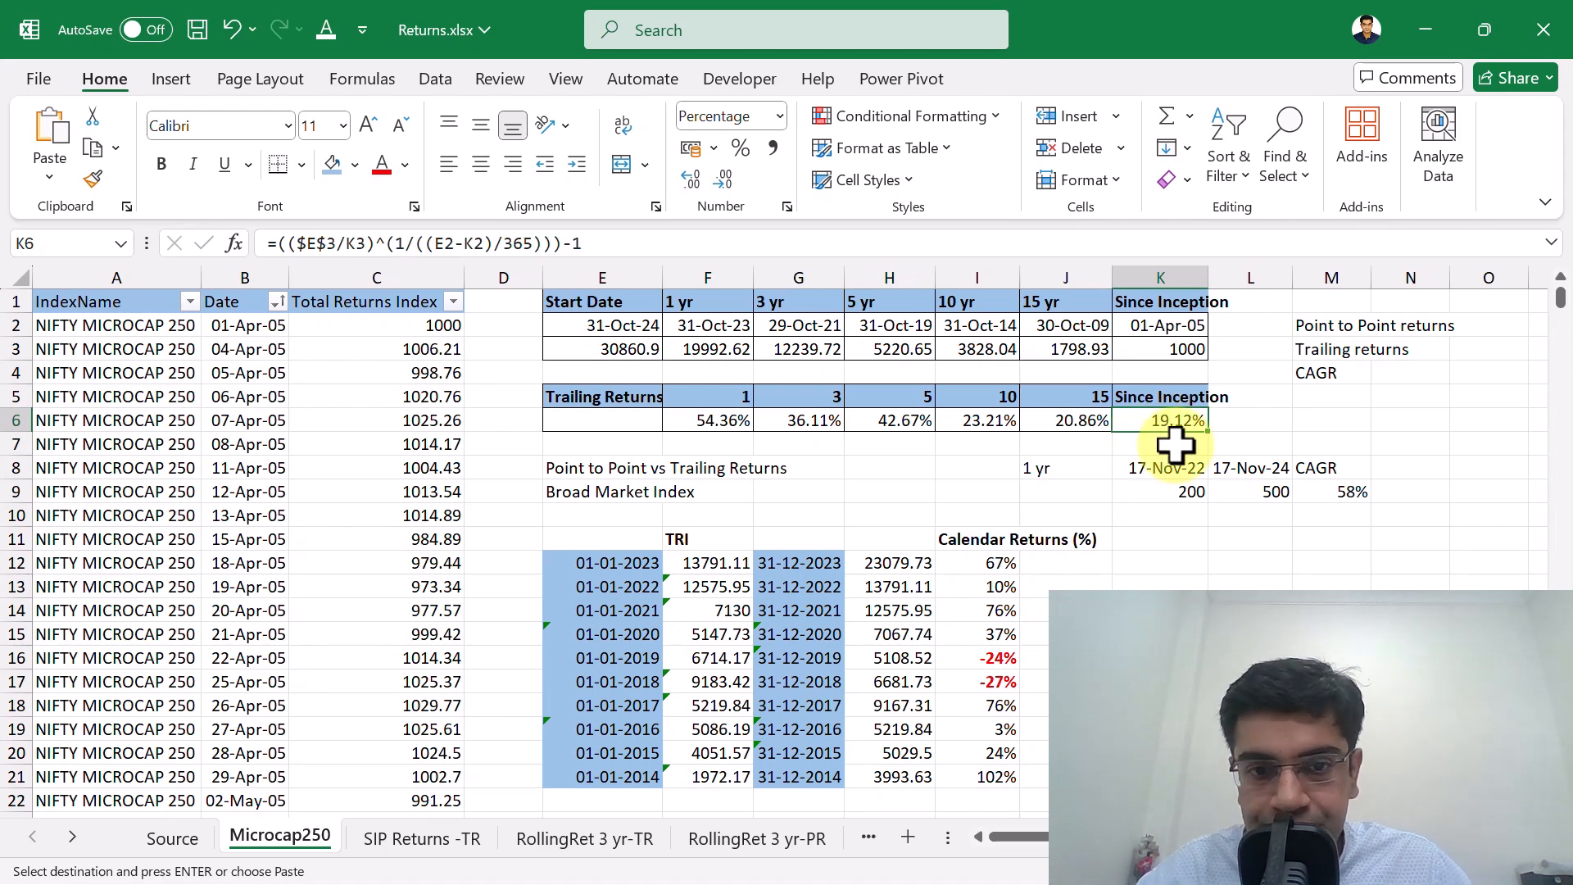
key("alt+Tab")
key("alt+Tab")
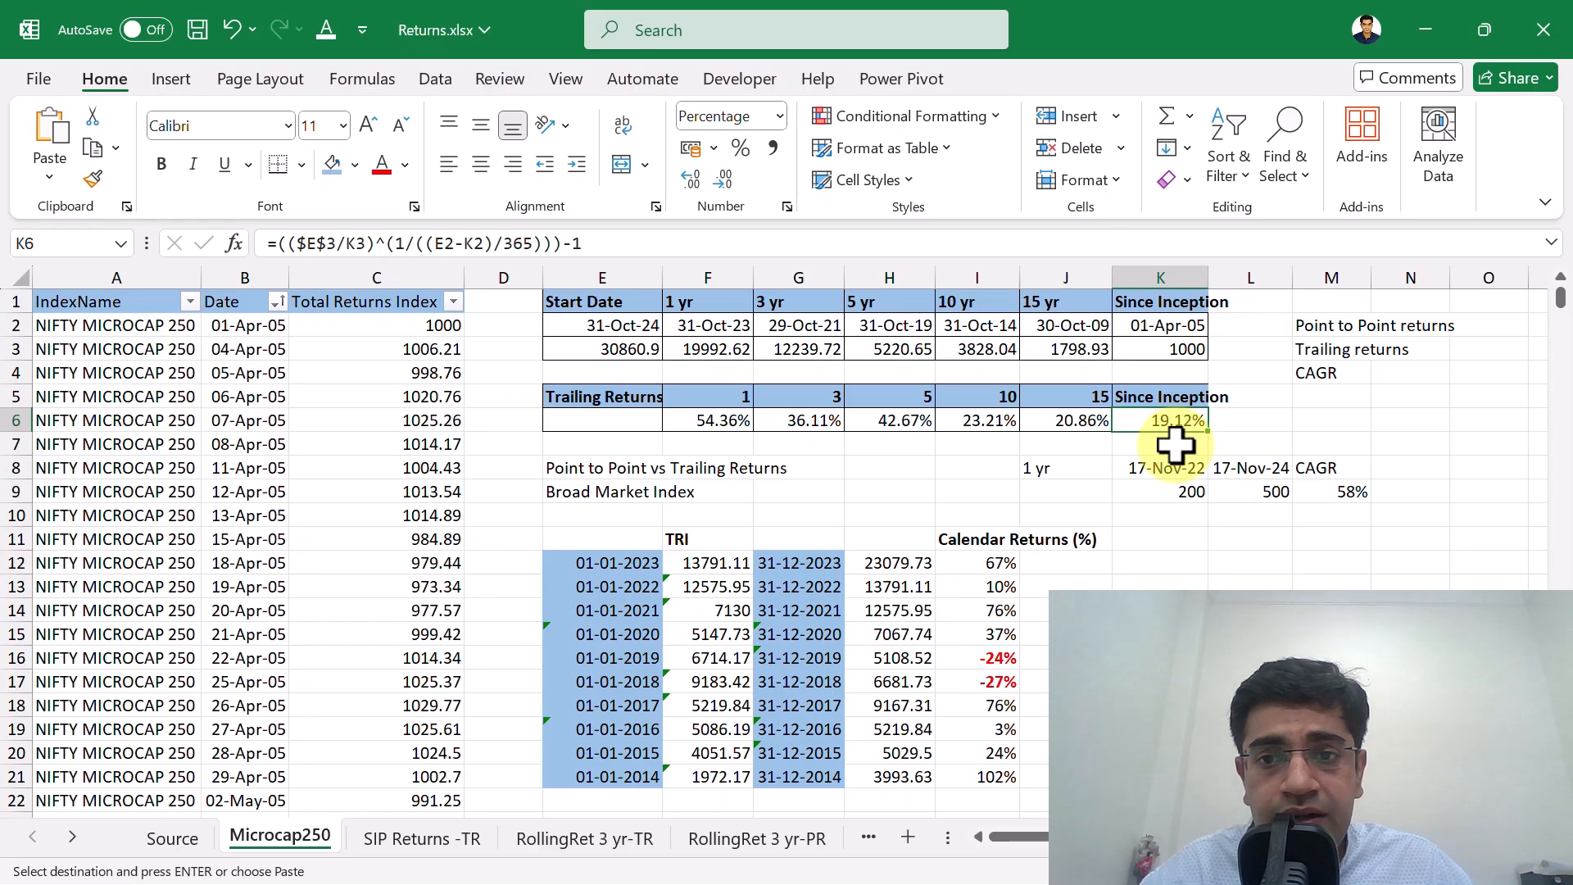